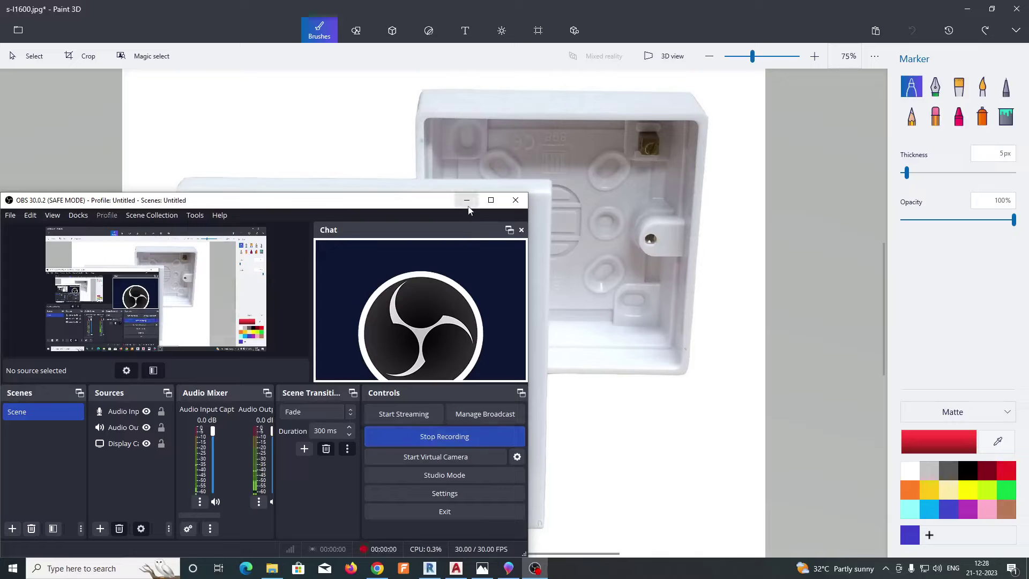
- Examine the reference photo of the switched socket plate and its back box
left_click(467, 199)
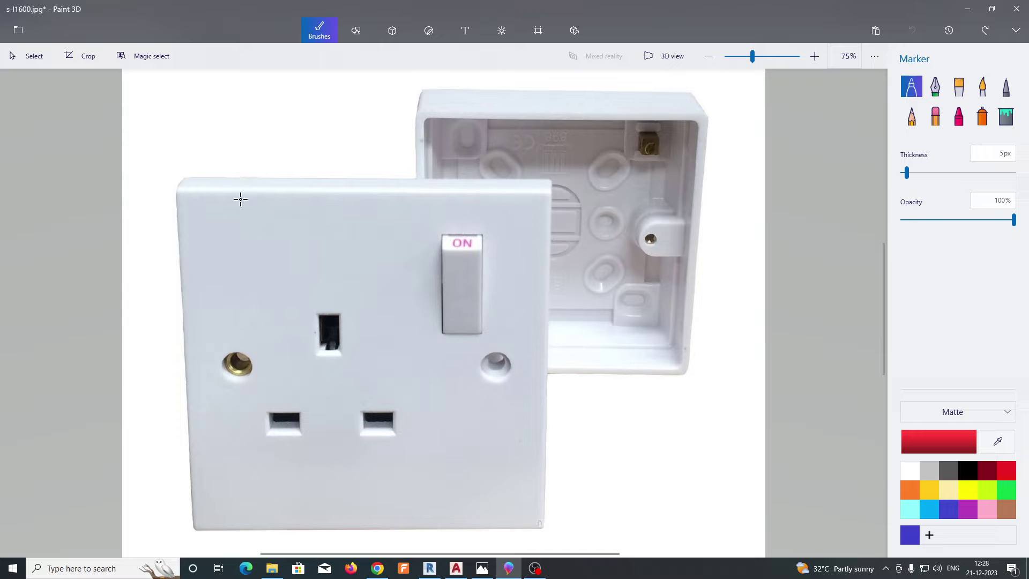
scroll(534, 225, "up", 5)
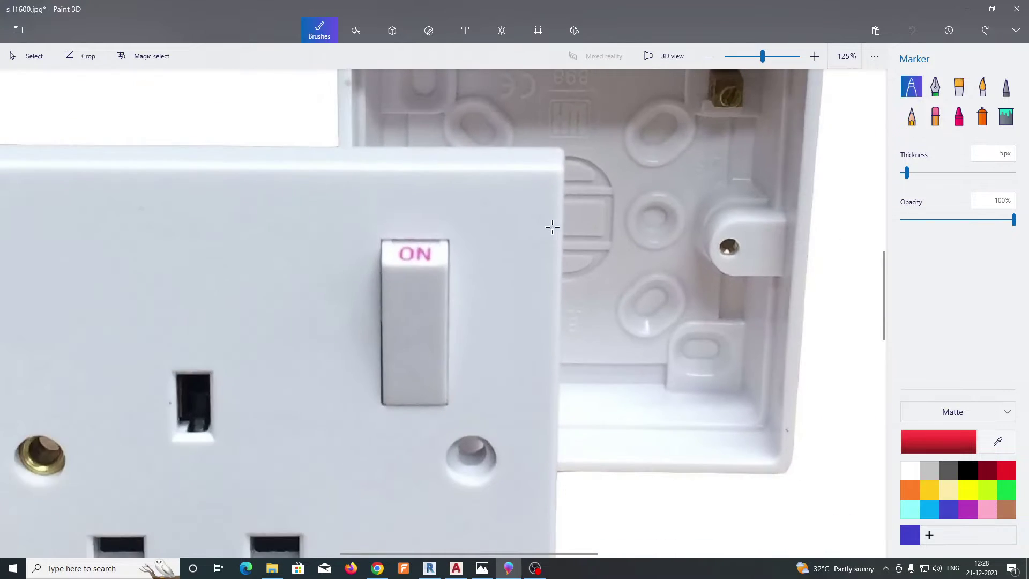
scroll(551, 227, "down", 5)
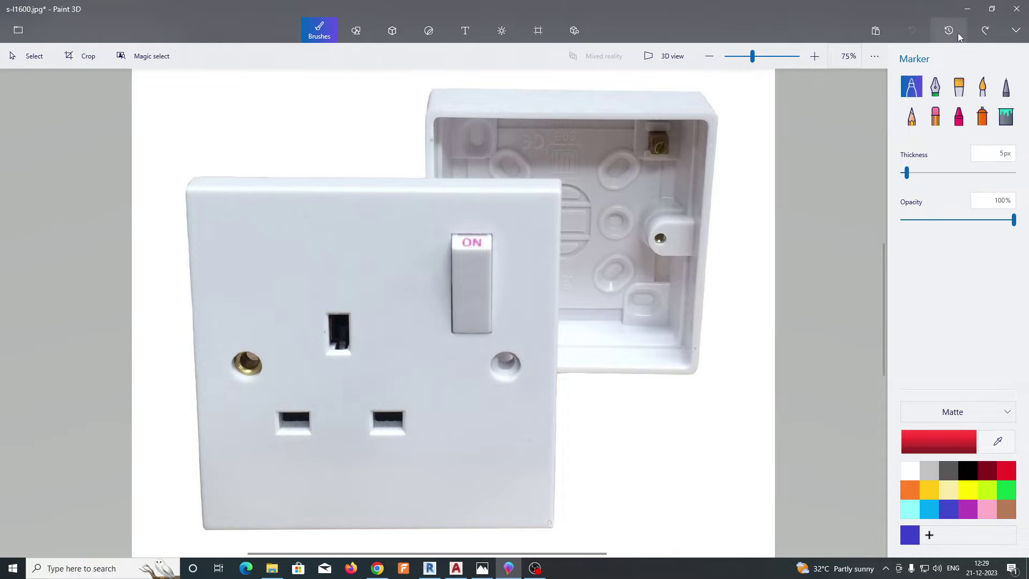
- Switch to Revit and create a new family from the Metric Generic Model face based template
left_click(967, 9)
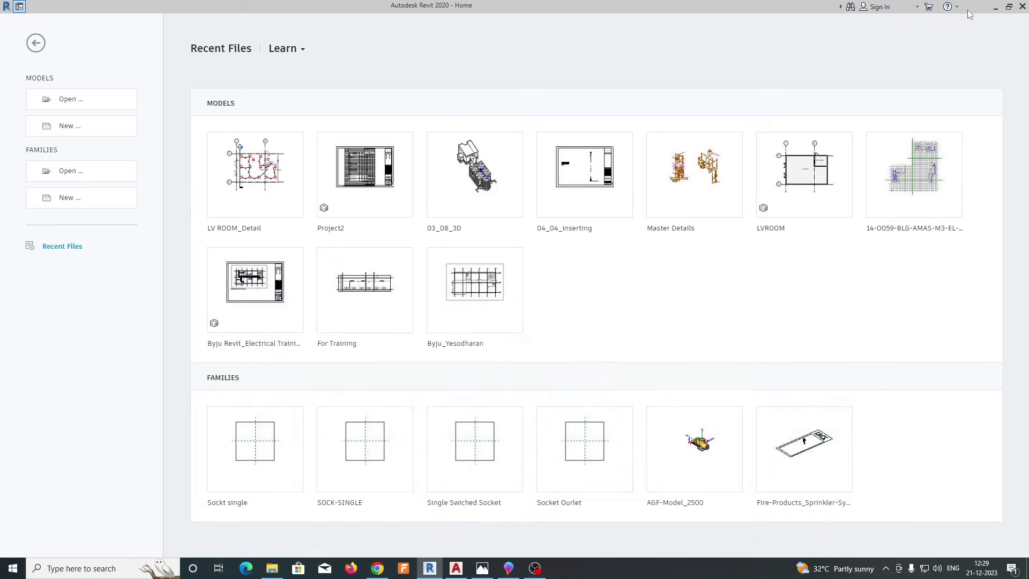
left_click(67, 202)
scroll(417, 283, "down", 6)
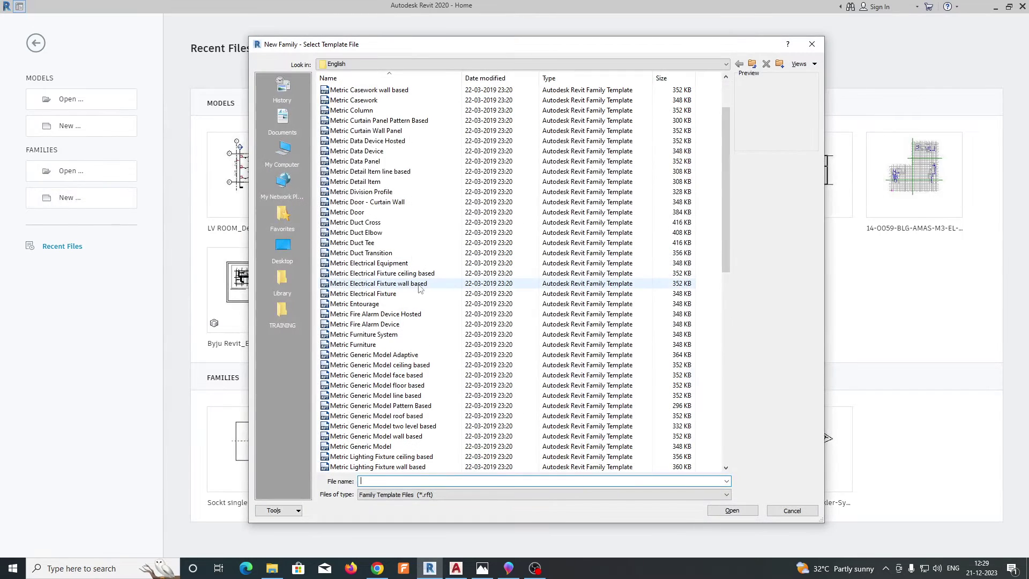
left_click(377, 378)
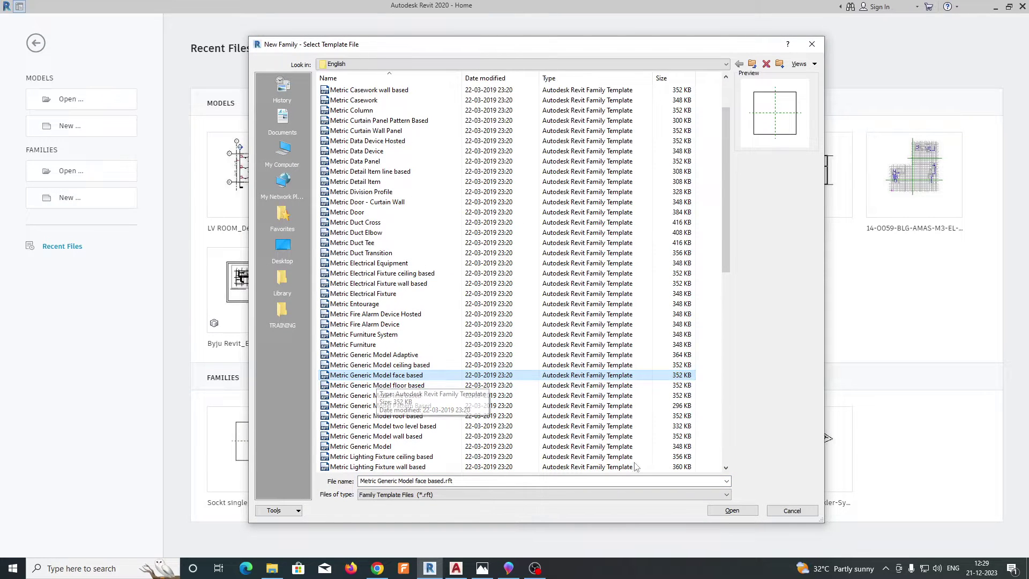
left_click(727, 511)
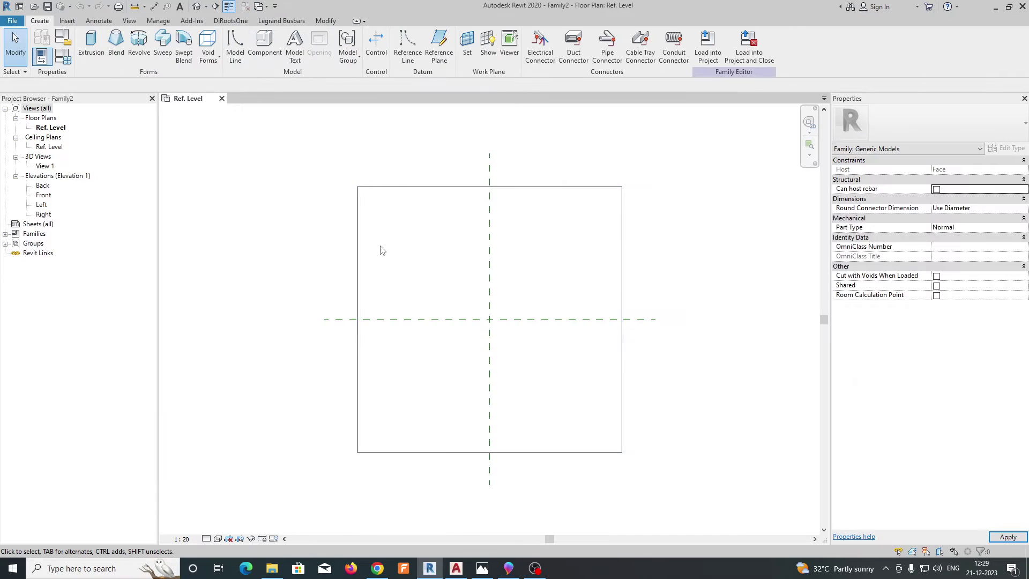
middle_click_drag(443, 258, 453, 235)
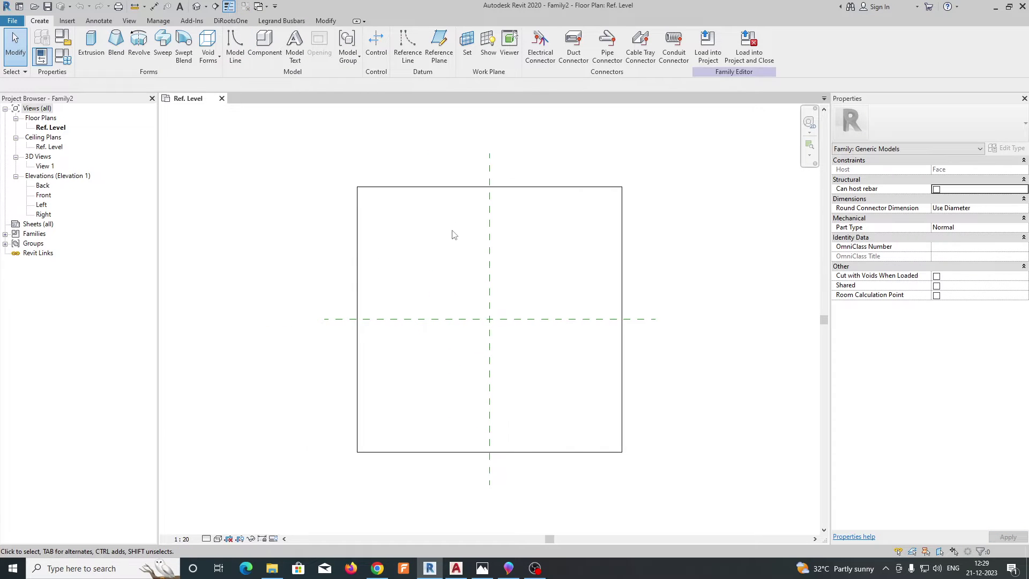
- Change the family category to Electrical Fixtures
left_click(63, 40)
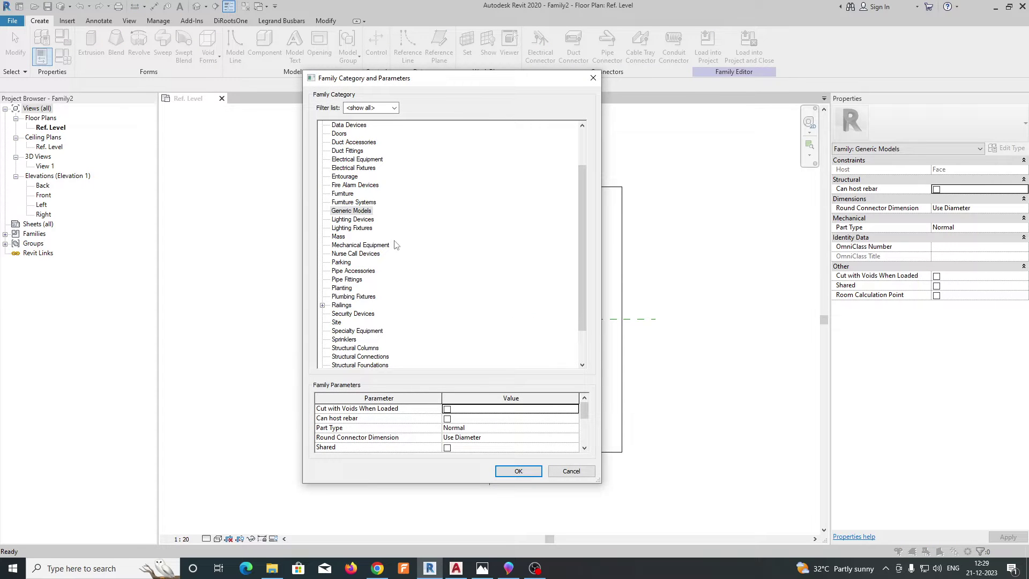
left_click(347, 213)
left_click(347, 168)
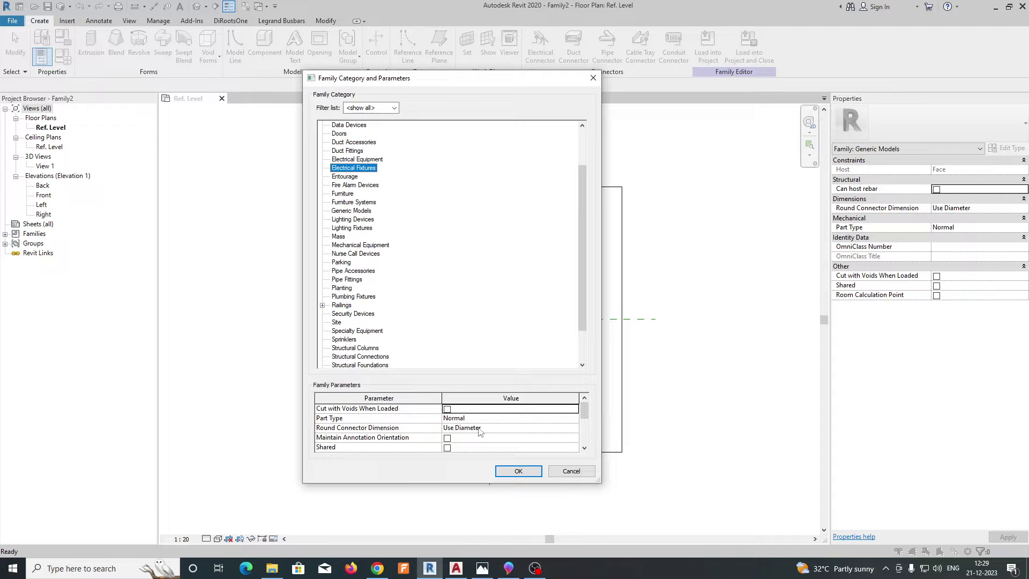
left_click(519, 470)
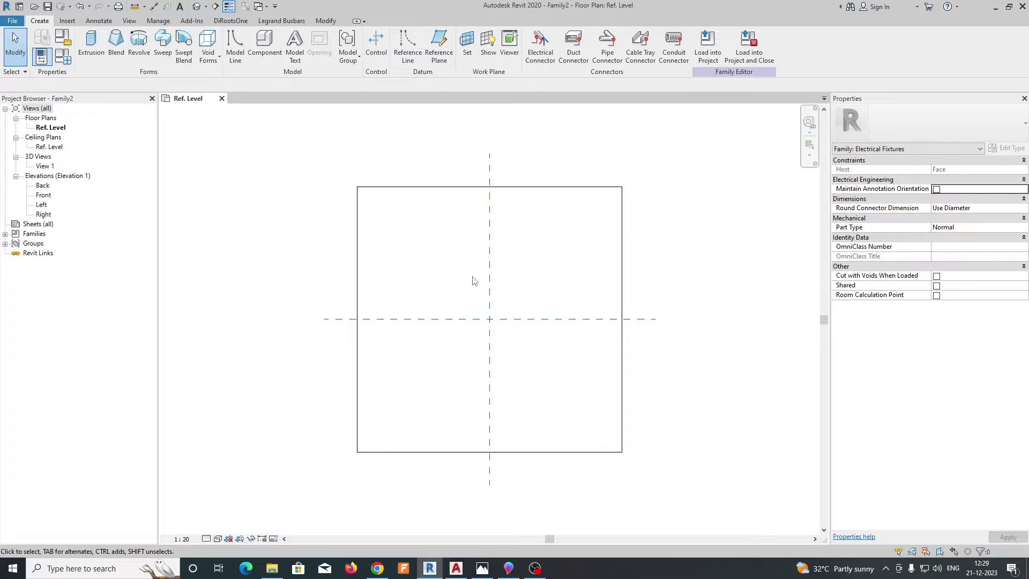
- Save the family on the D: drive as Sockt single.rfa, replacing the existing file
left_click(47, 6)
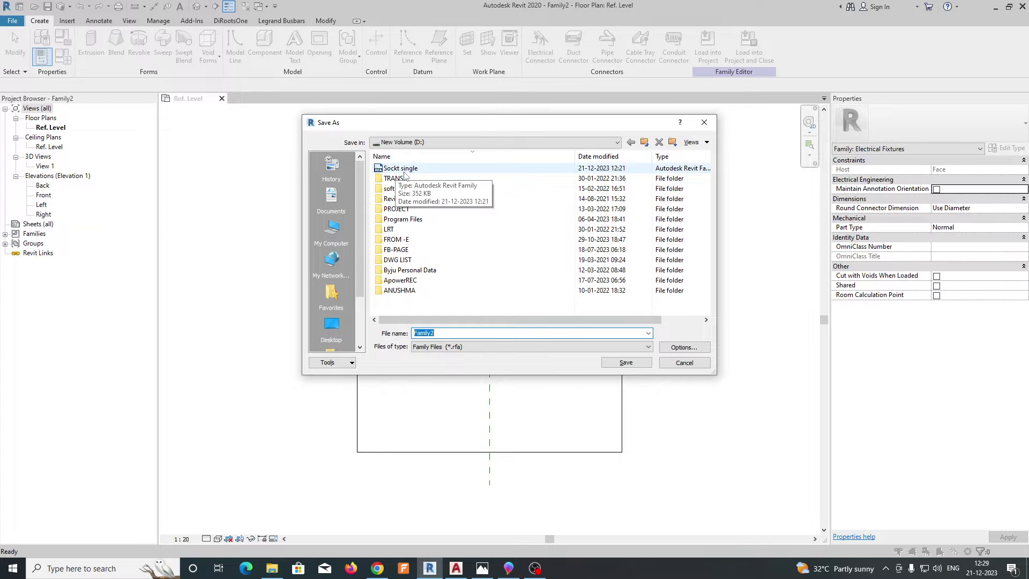
left_click(405, 170)
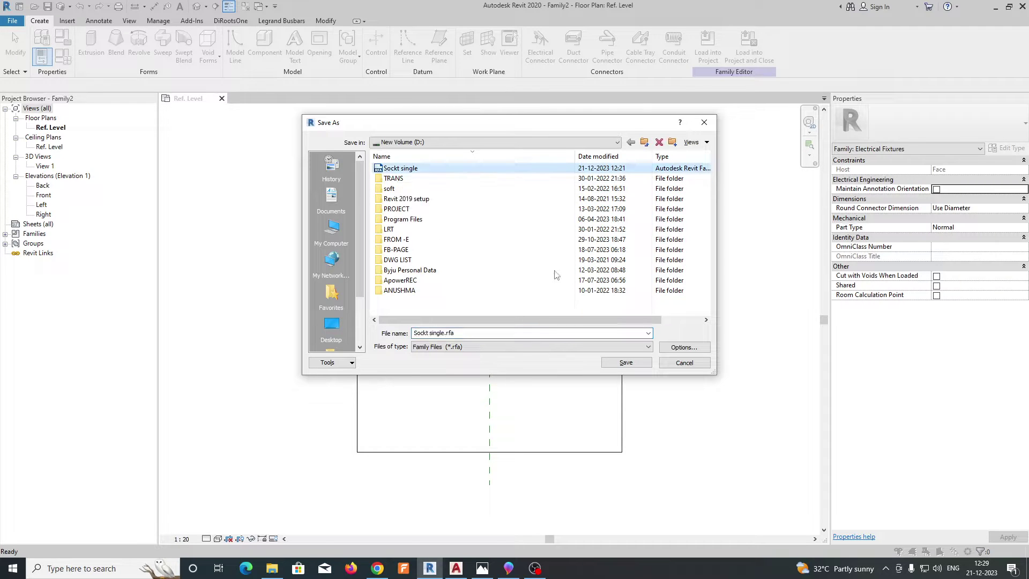
left_click(676, 348)
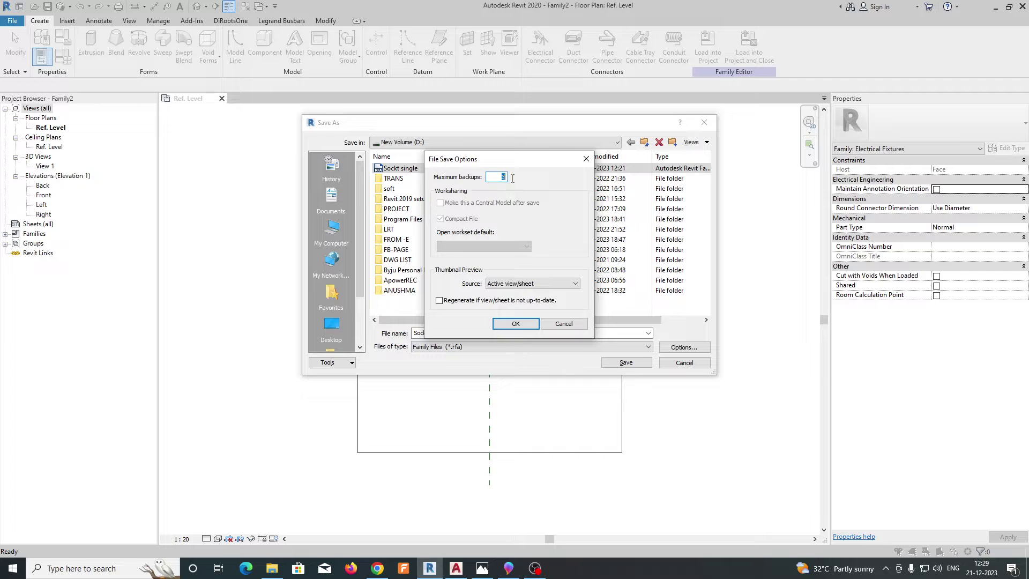
left_click(515, 324)
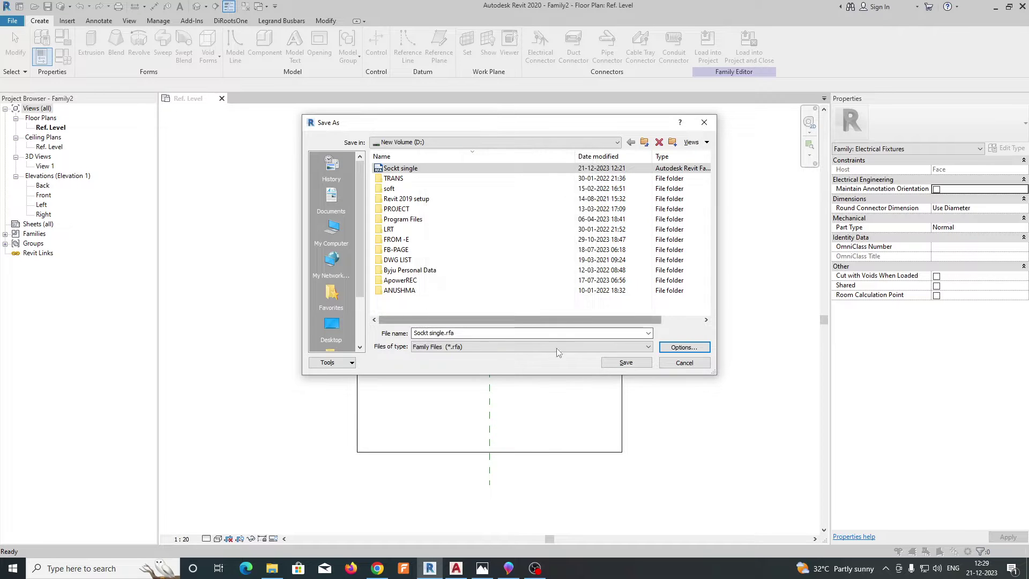
left_click(625, 362)
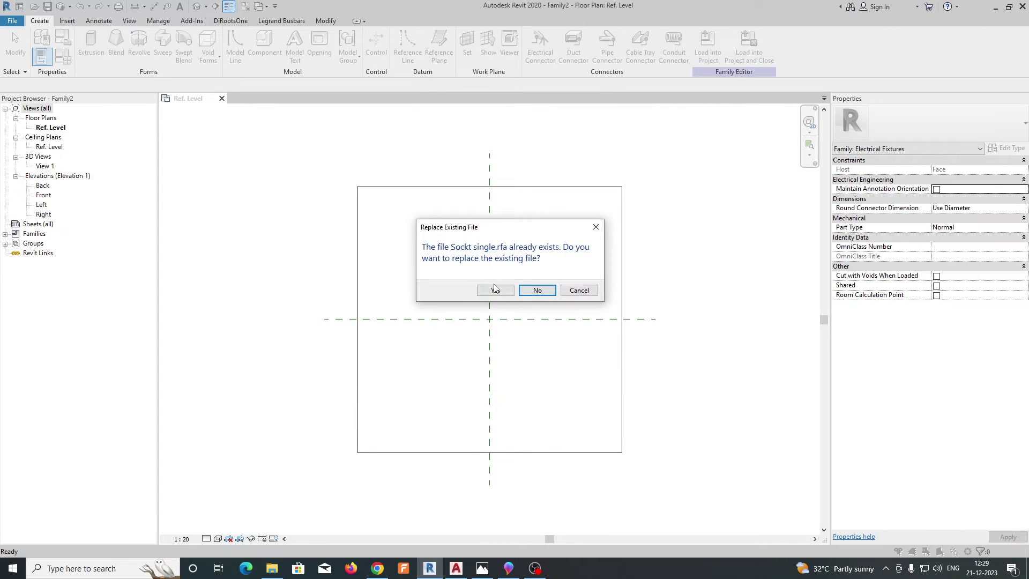
left_click(495, 289)
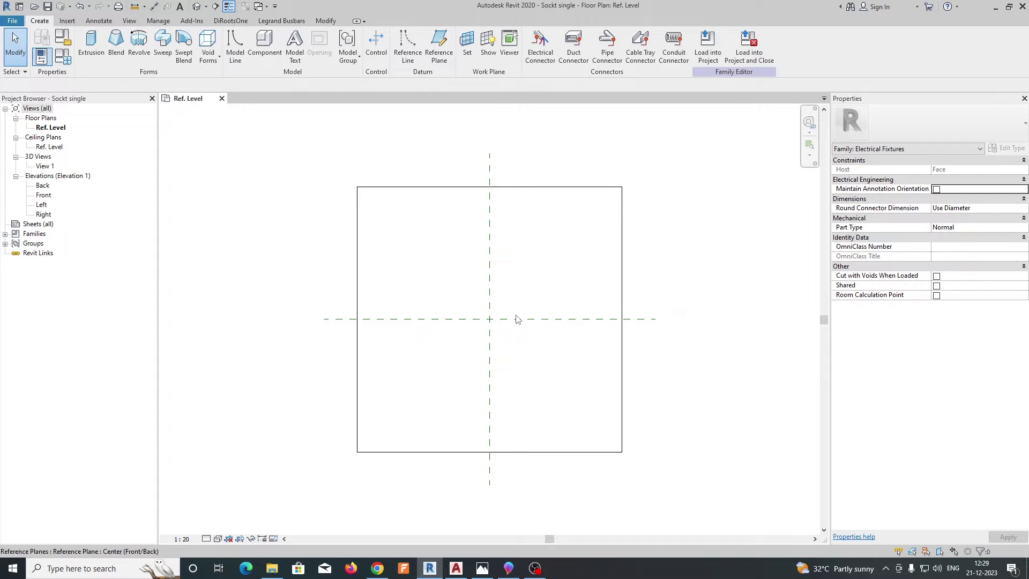
- Switch to Paint 3D and mark the top, side and depth edges of the socket plate and back box with red marker strokes
left_click(508, 568)
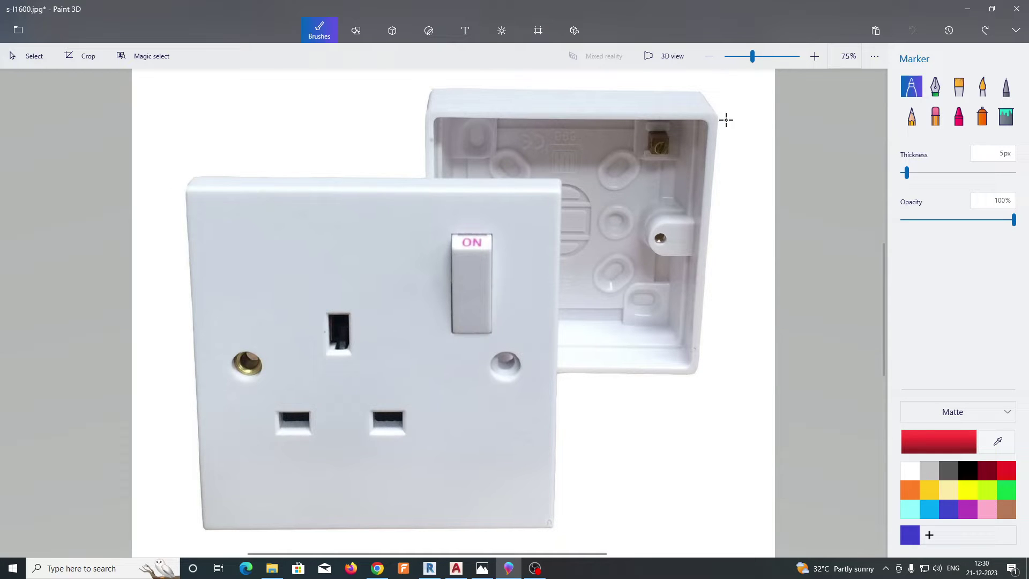
left_click_drag(709, 110, 700, 91)
left_click_drag(558, 190, 558, 177)
left_click_drag(192, 188, 438, 191)
left_click_drag(539, 194, 560, 193)
mouse_move(494, 196)
left_mouse_down()
mouse_move(421, 196)
mouse_move(562, 194)
mouse_move(567, 422)
mouse_move(549, 519)
left_mouse_up()
left_click_drag(702, 371, 716, 119)
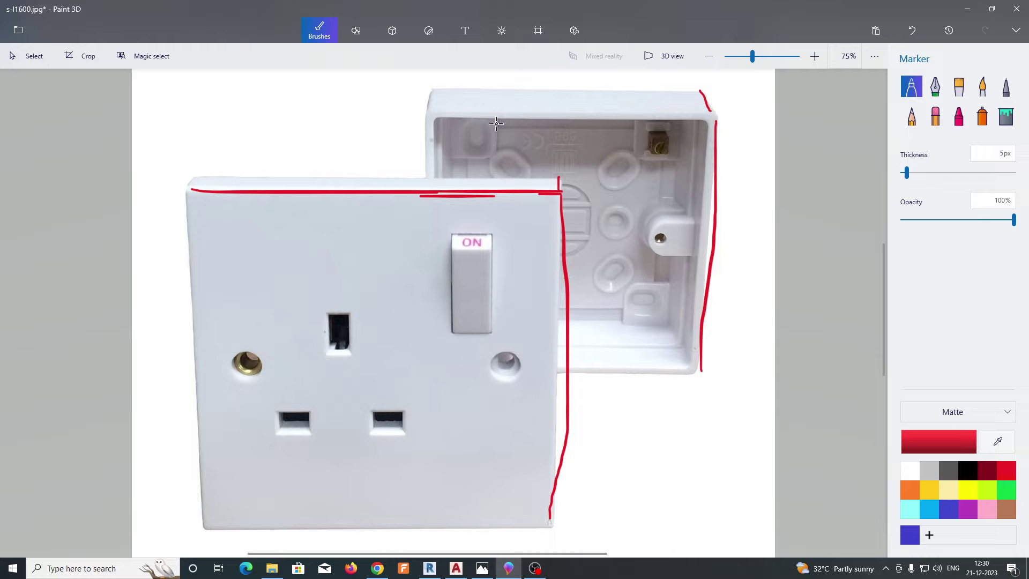
left_click_drag(438, 110, 712, 116)
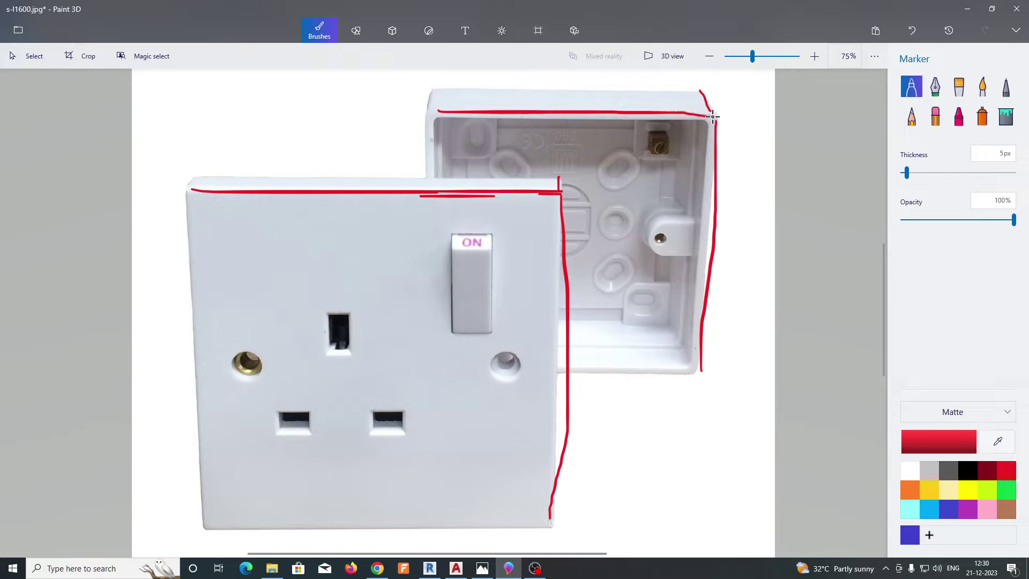
left_click_drag(193, 187, 204, 170)
left_click_drag(431, 105, 444, 82)
- Return to Revit and place reference planes offset 45 mm on both sides of the Center (Left/Right) plane by picking it
left_click(968, 9)
scroll(486, 211, "up", 5)
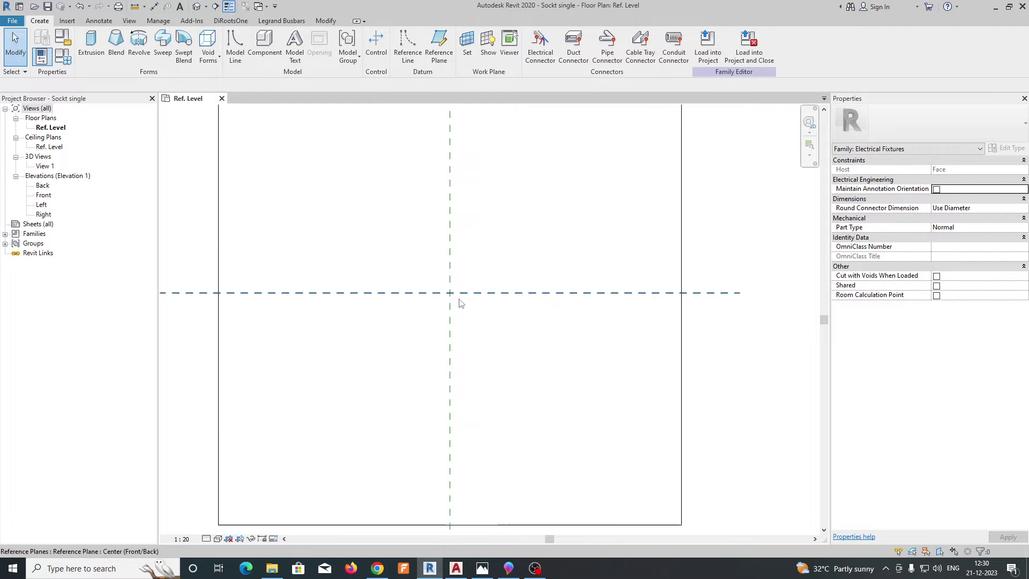
middle_click_drag(491, 217, 509, 282)
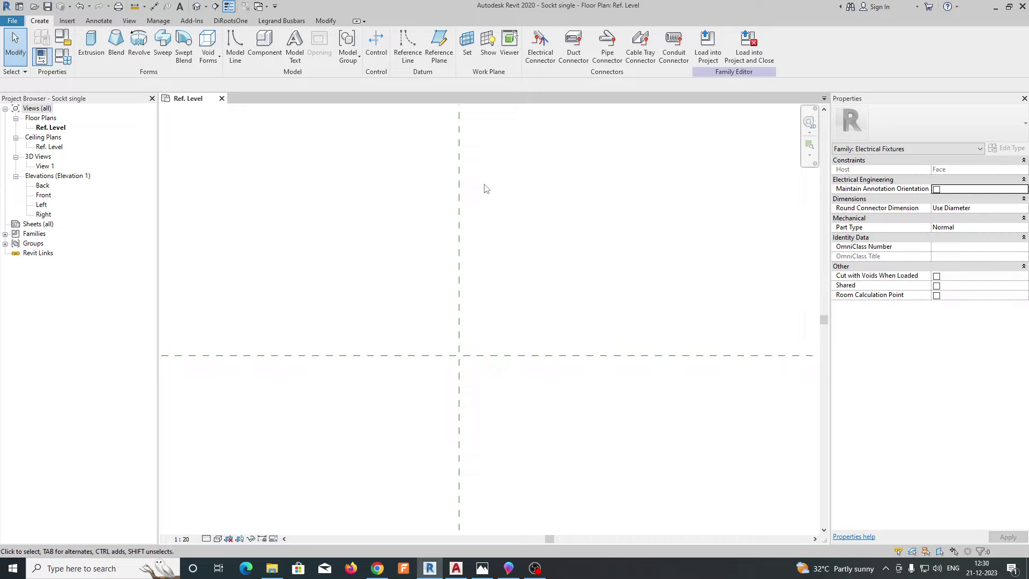
left_click(438, 50)
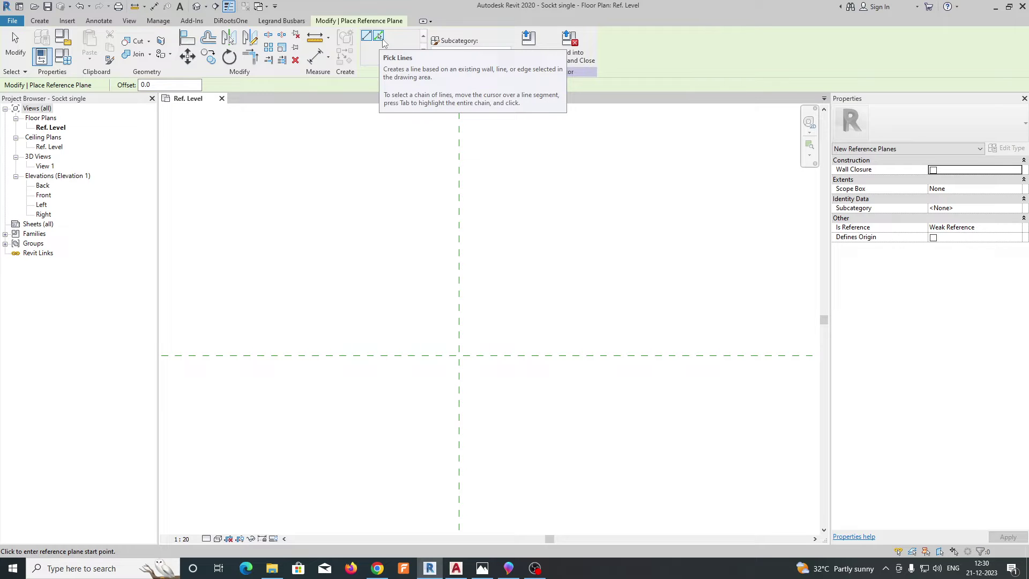
scroll(541, 347, "down", 2)
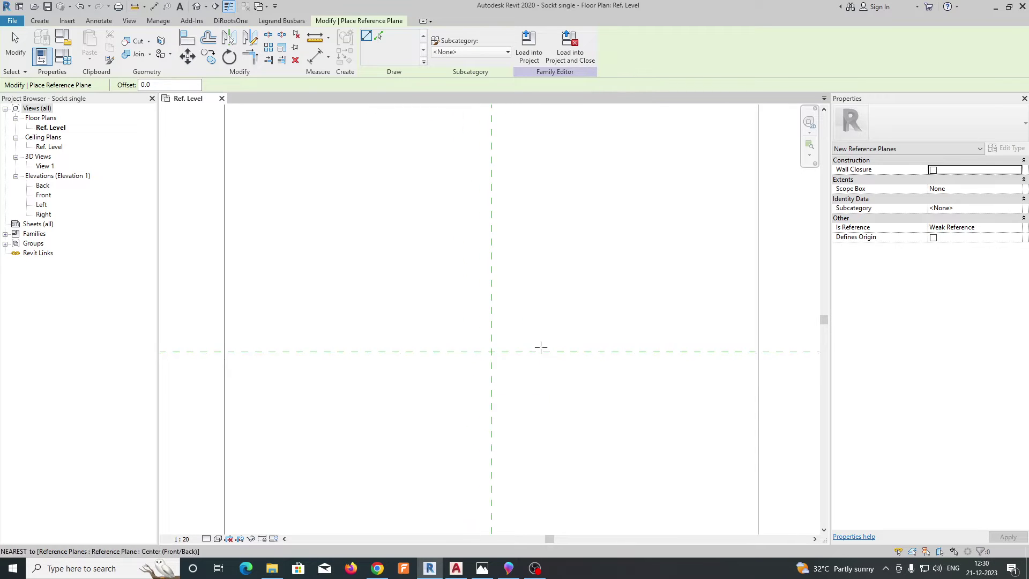
middle_click_drag(478, 327, 501, 321)
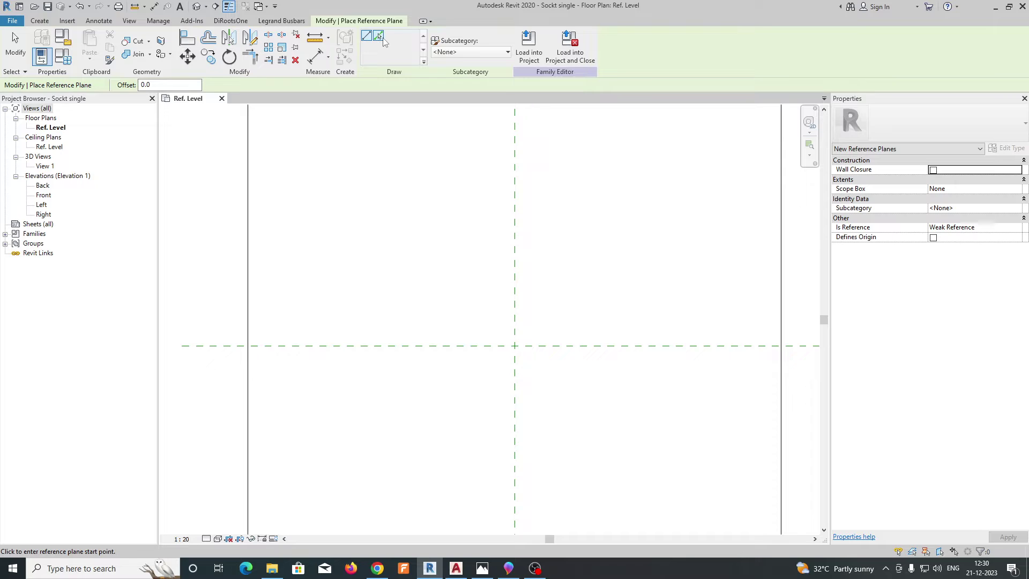
left_click(379, 35)
left_click(149, 85)
double_click(148, 85)
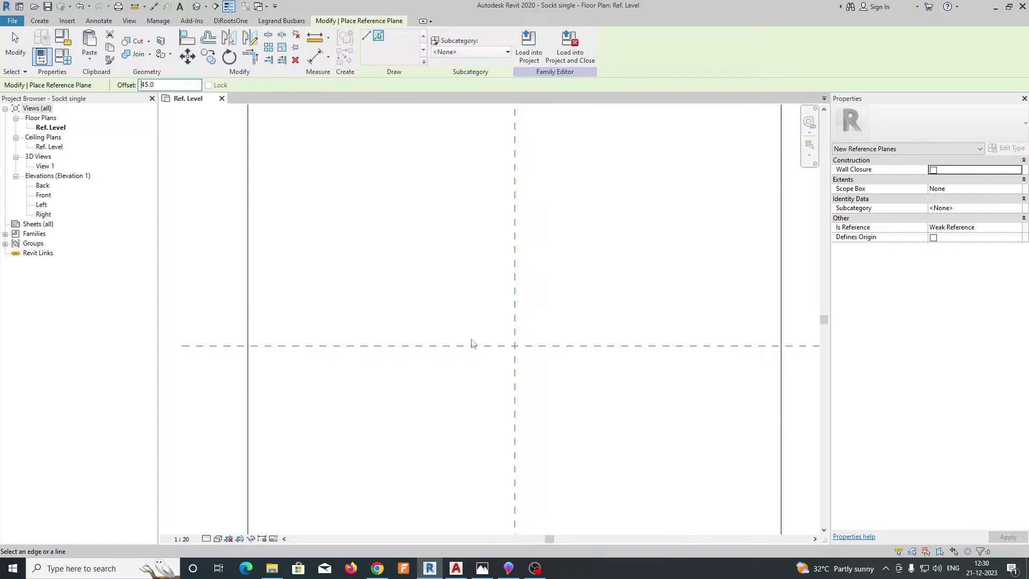
scroll(519, 332, "up", 3)
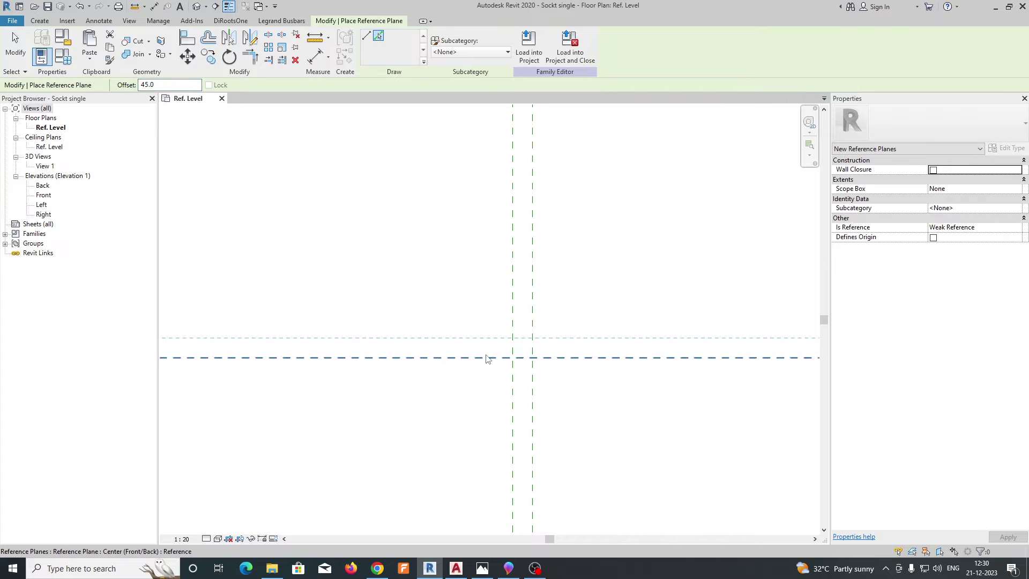
left_click(517, 332)
left_click(509, 332)
- Place reference planes offset 45 mm on both sides of the Center (Front/Back) plane
scroll(476, 373, "up", 1)
left_click(470, 355)
middle_click_drag(573, 395, 471, 344)
scroll(471, 345, "up", 1)
scroll(397, 295, "up", 1)
middle_click_drag(361, 252, 570, 282)
- Compare the marked-up socket photo in Paint 3D with the reference plane layout in Revit
left_click(510, 566)
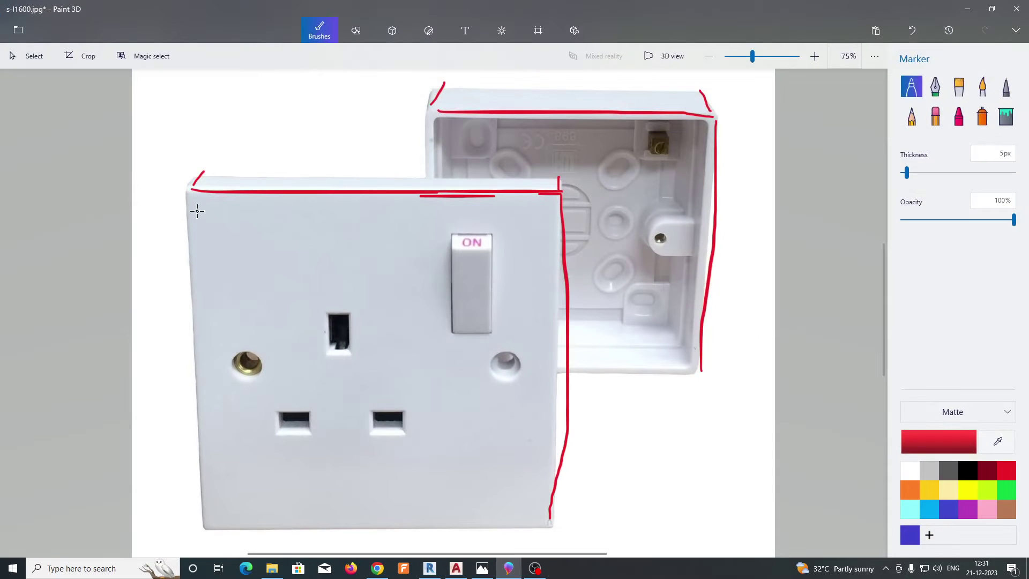
left_click(967, 8)
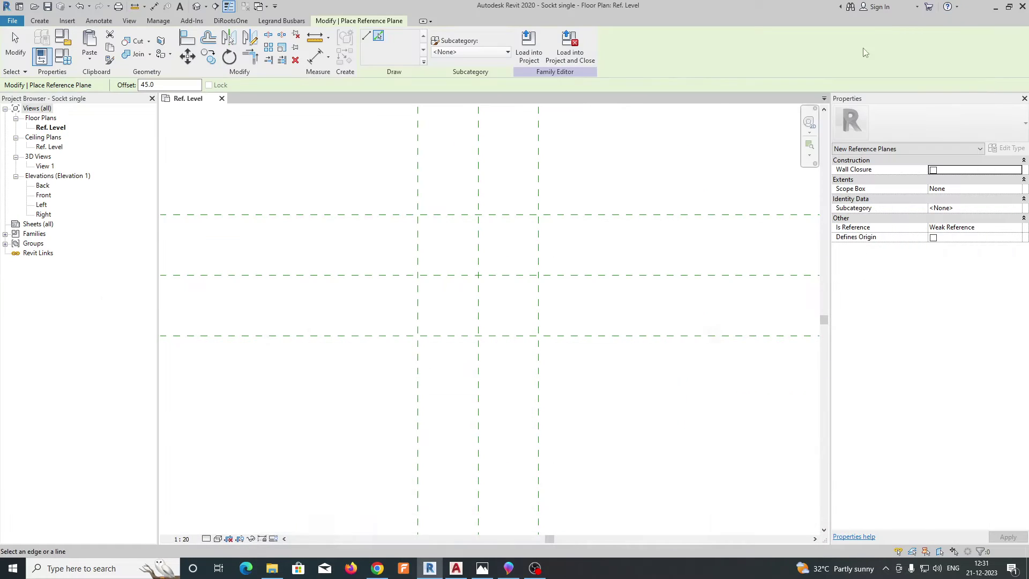
middle_click_drag(501, 274, 505, 270)
left_click(509, 568)
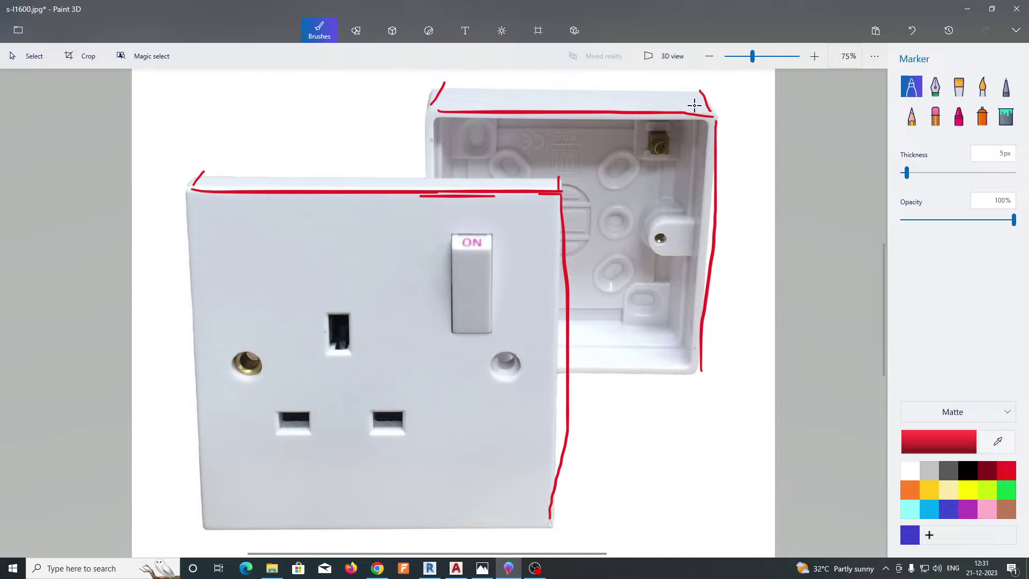
left_click(967, 8)
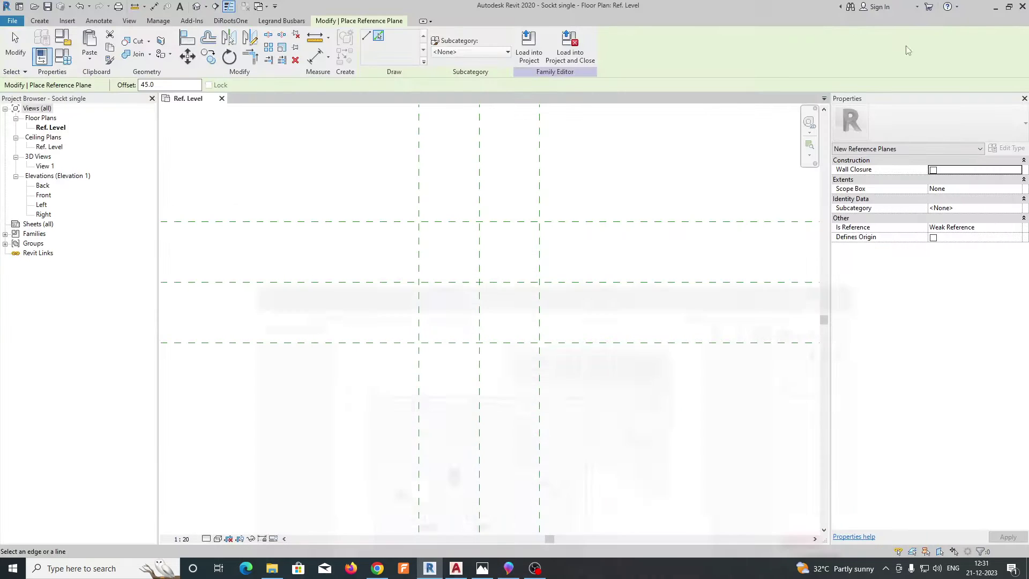
- Place reference planes offset 39 mm on both sides of the vertical and horizontal centre planes
scroll(492, 245, "up", 1)
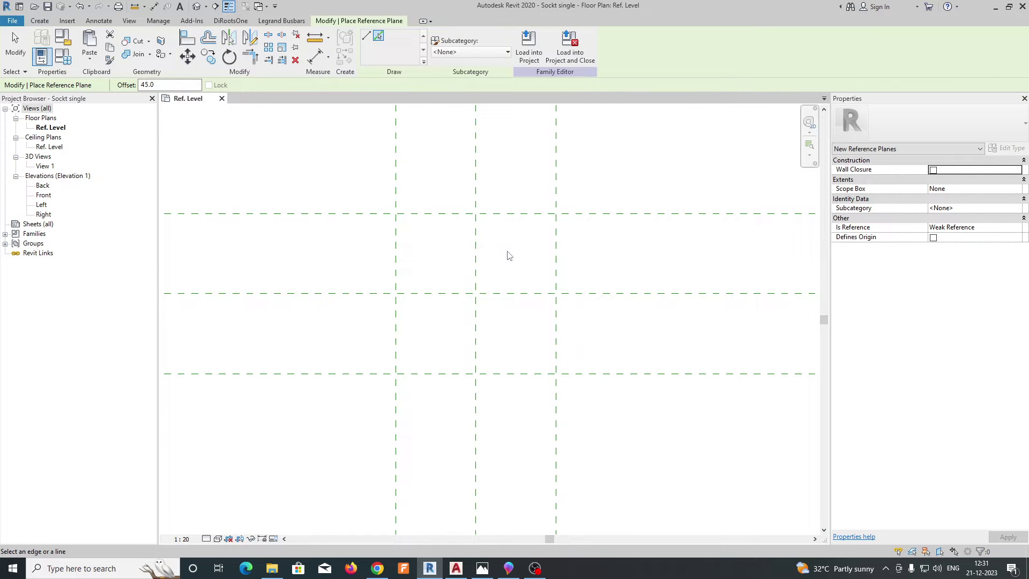
double_click(139, 85)
left_click(475, 252)
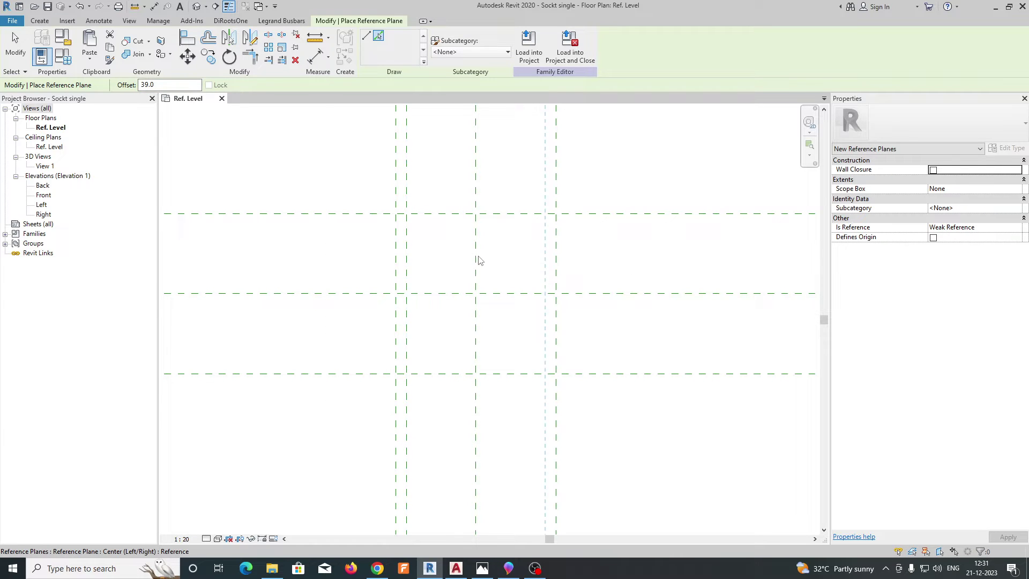
left_click(478, 260)
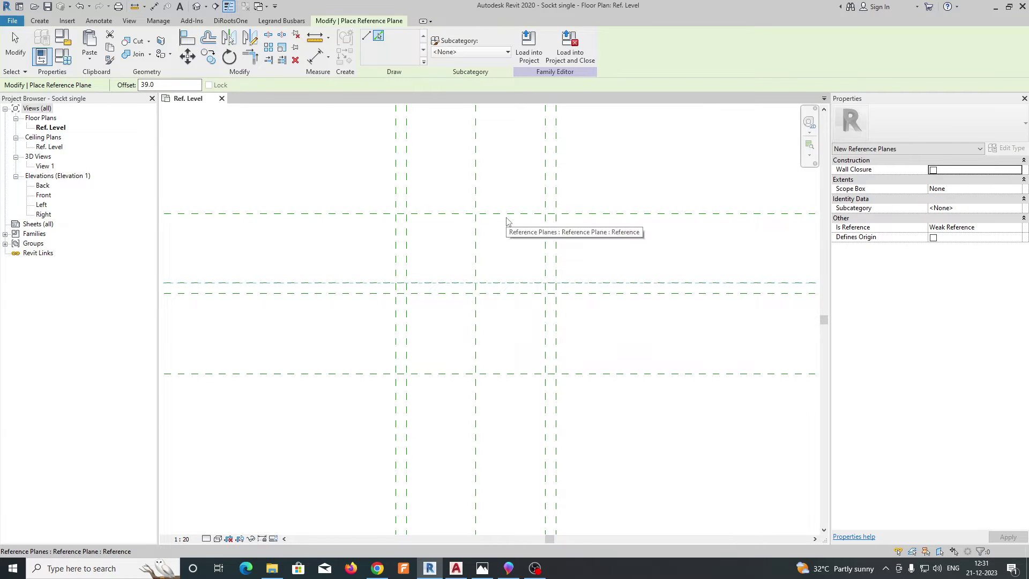
left_click(504, 295)
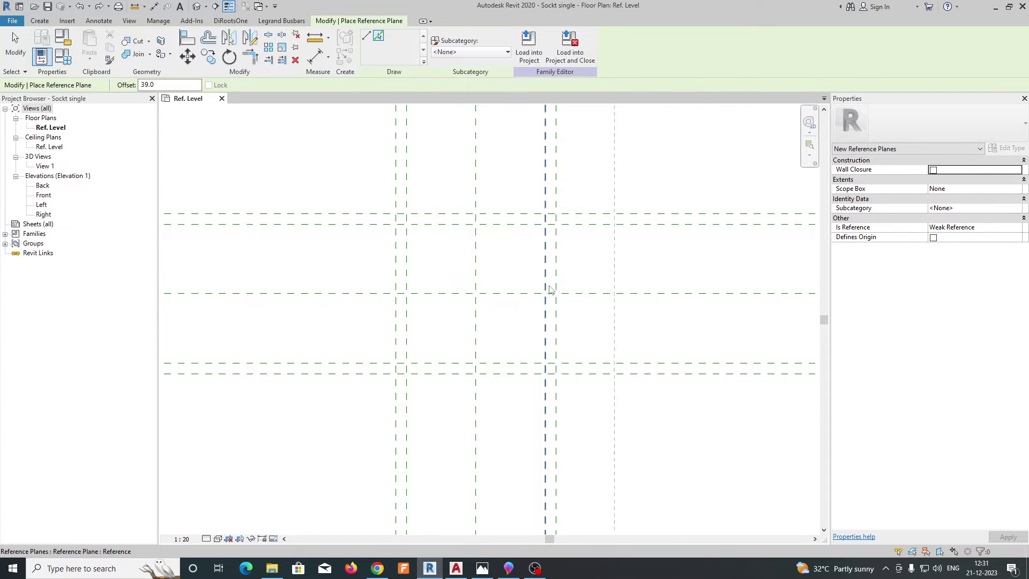
- Finish placing reference planes and start an aligned dimension across the vertical reference planes
key("Escape")
key("Escape")
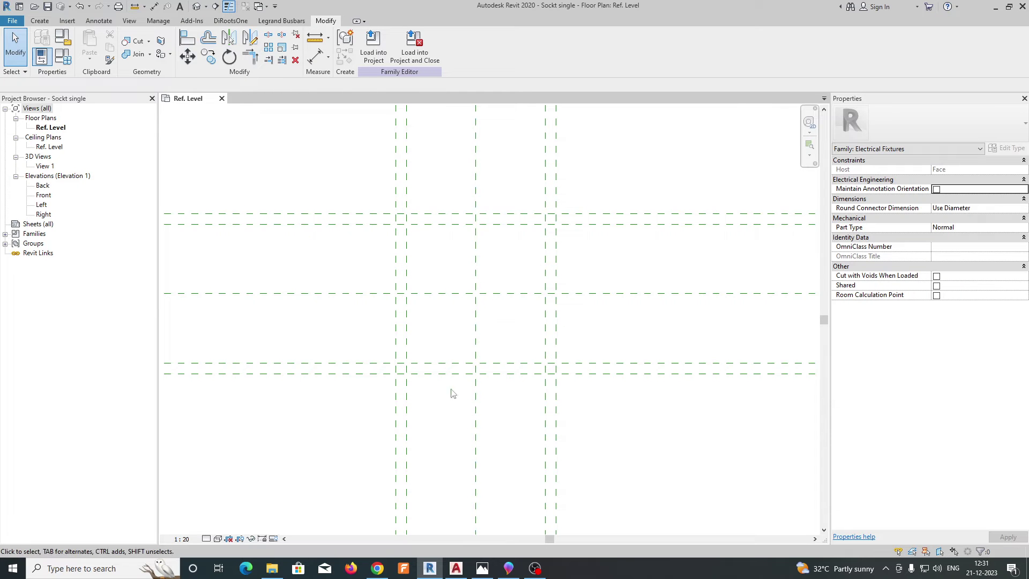
scroll(351, 370, "down", 3)
middle_click_drag(551, 223, 587, 336)
left_click(315, 56)
scroll(490, 248, "up", 2)
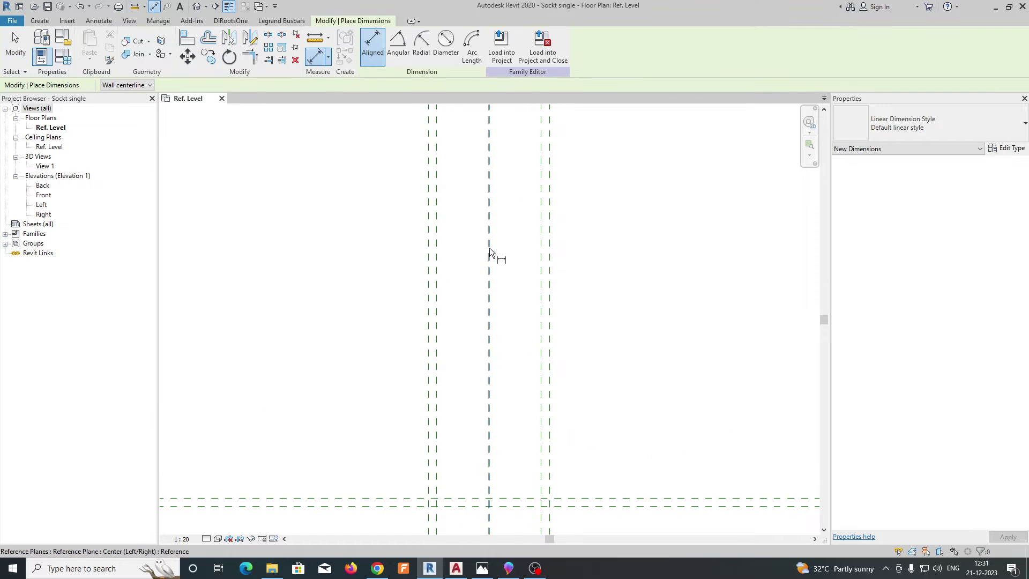
left_click(429, 216)
left_click(551, 212)
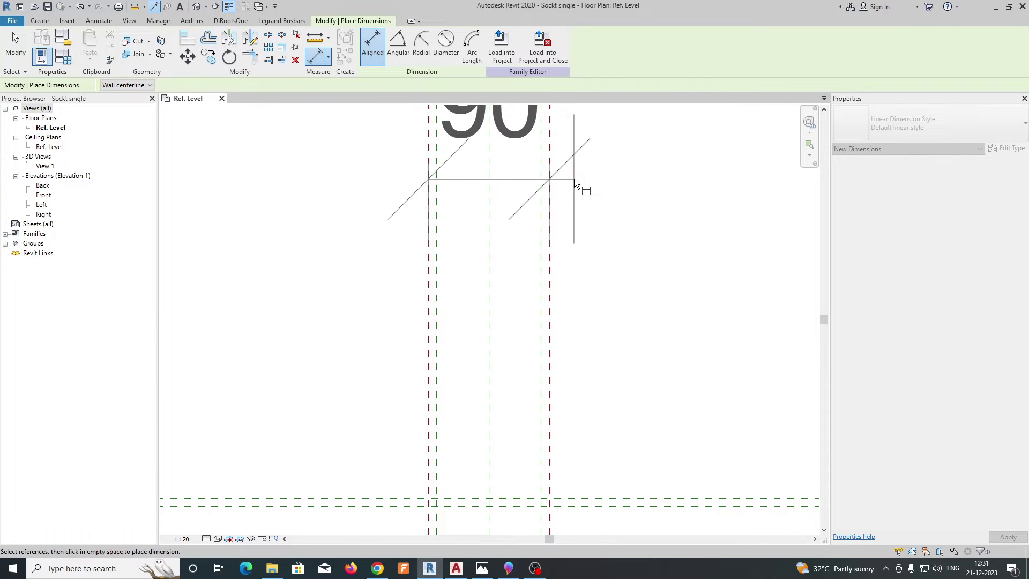
key("Escape")
- Dimension the outer vertical reference planes through the Center (Left/Right) plane and apply the equality constraint
left_click(431, 227)
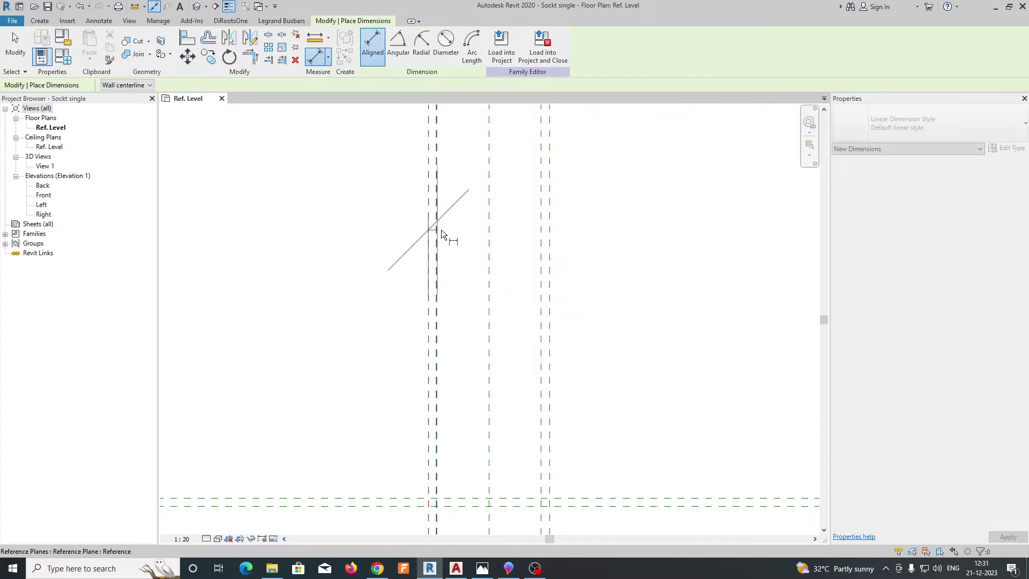
left_click(488, 230)
left_click(551, 239)
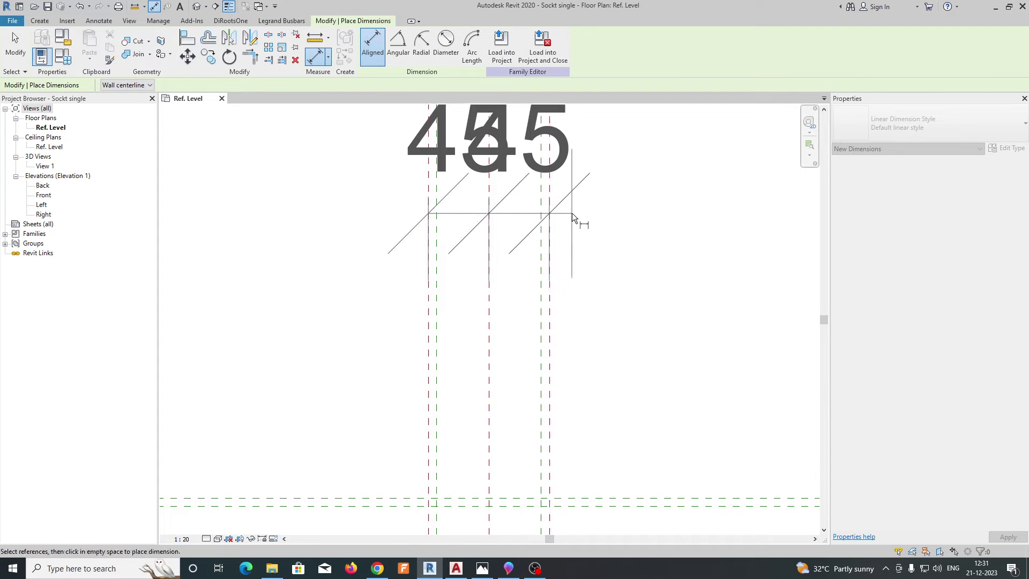
scroll(558, 294, "down", 3)
left_click(568, 295)
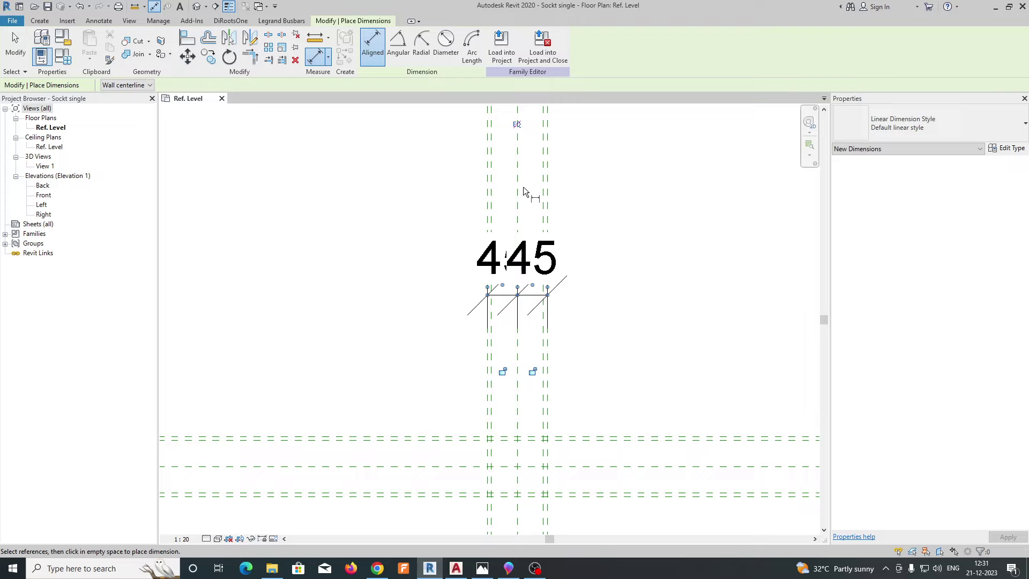
left_click(516, 124)
- Set the Ref. Level view scale to 1 : 2
middle_click_drag(559, 302, 544, 216)
left_click(183, 539)
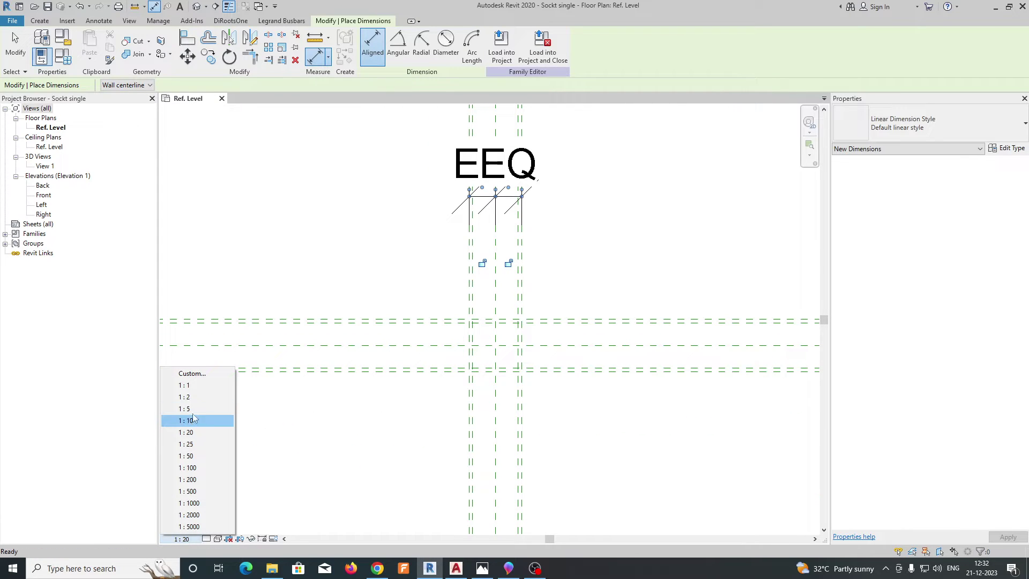
left_click(193, 397)
- Add an overall dimension between the two outer vertical reference planes, just above their equality dimension
scroll(522, 175, "up", 4)
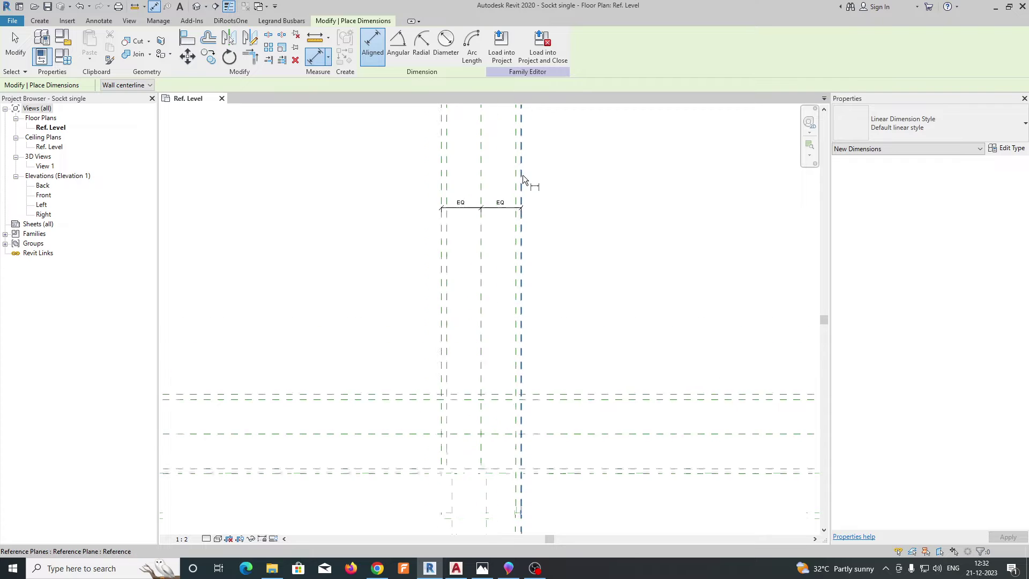
middle_click_drag(499, 183, 497, 305)
scroll(417, 311, "up", 1)
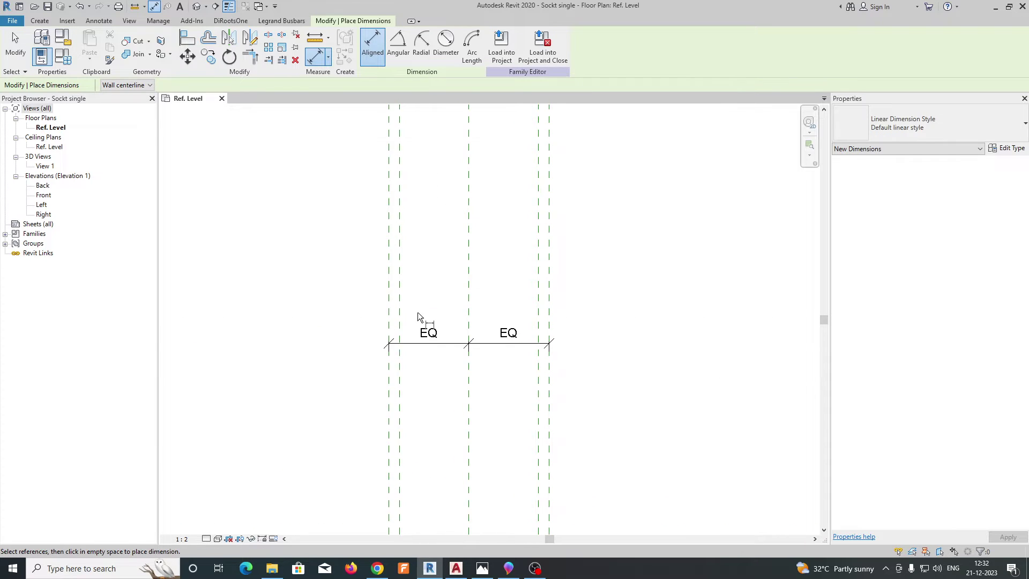
left_click(389, 322)
left_click(548, 324)
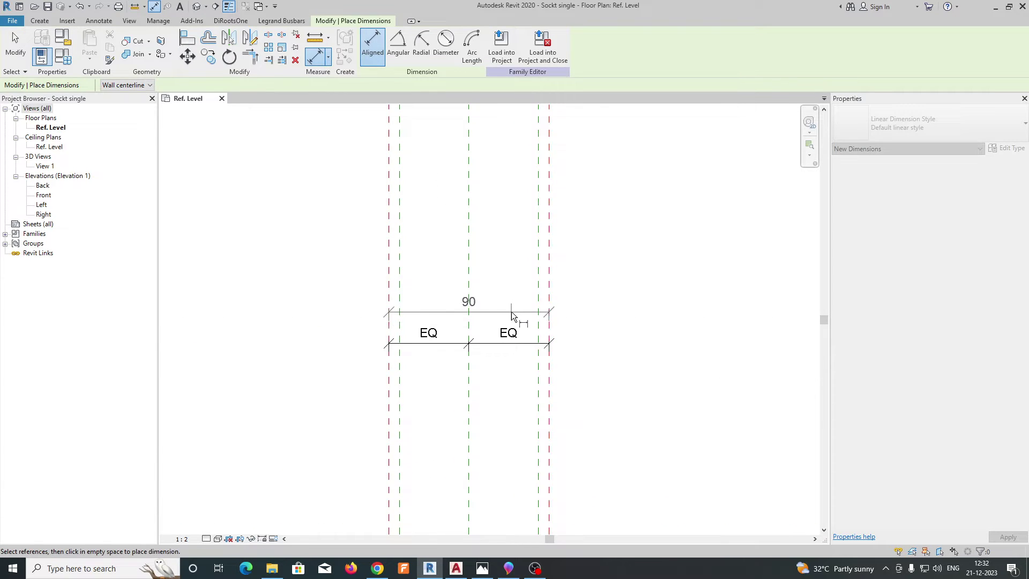
left_click(519, 319)
scroll(576, 296, "down", 1)
key("Escape")
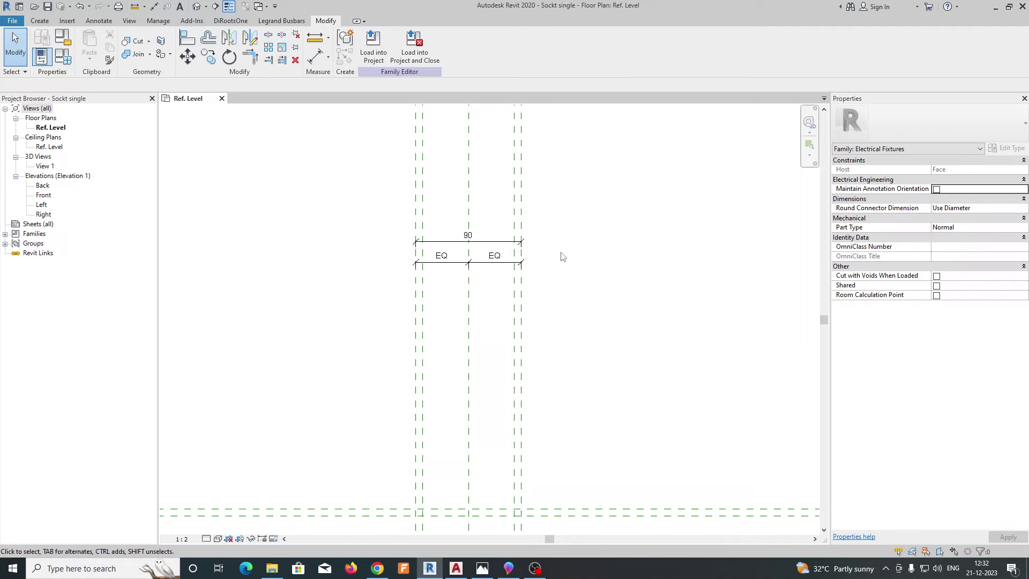
- Label the overall dimension of the outer vertical planes with a new family type parameter named Socket Width
left_click(490, 241)
left_click(474, 46)
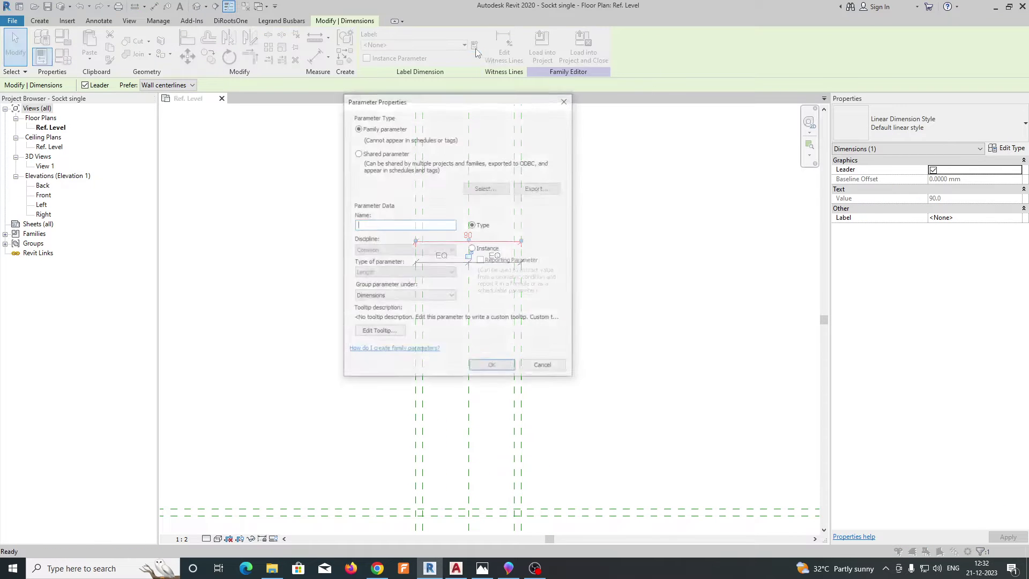
type("Socket Width")
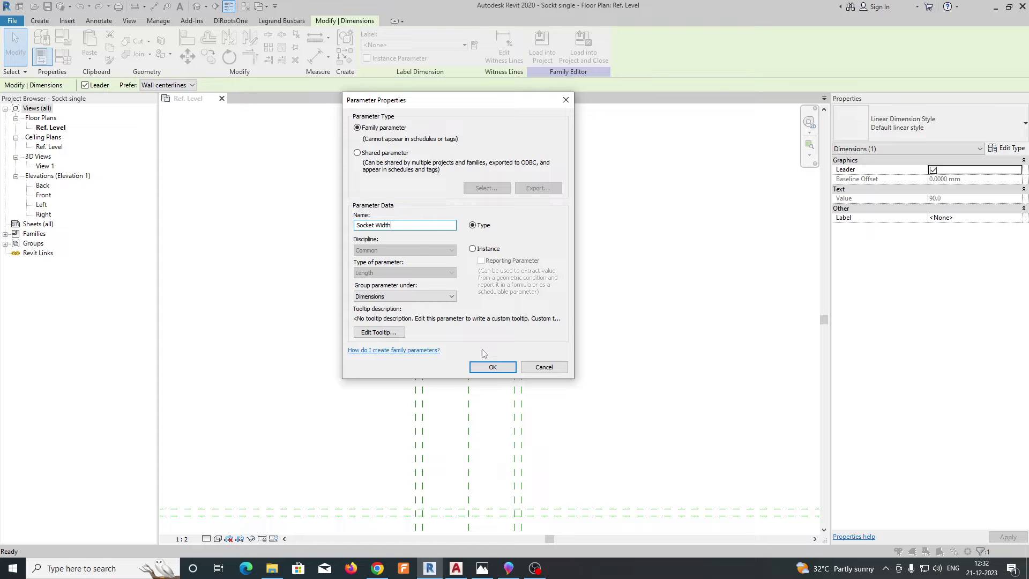
left_click(492, 367)
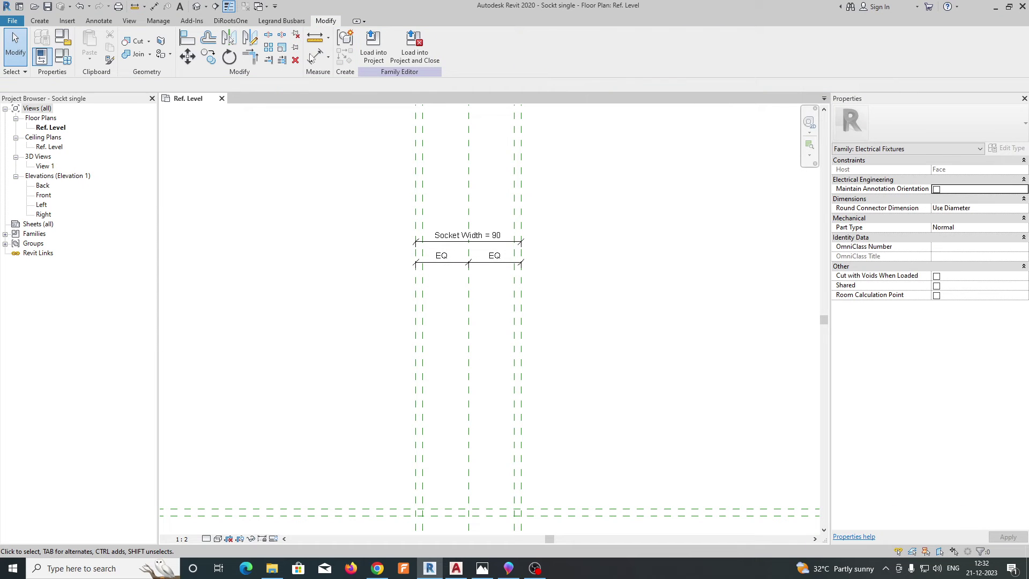
- Dimension the inner vertical reference planes through the Center (Left/Right) plane and apply the equality constraint
left_click(315, 55)
left_click(422, 295)
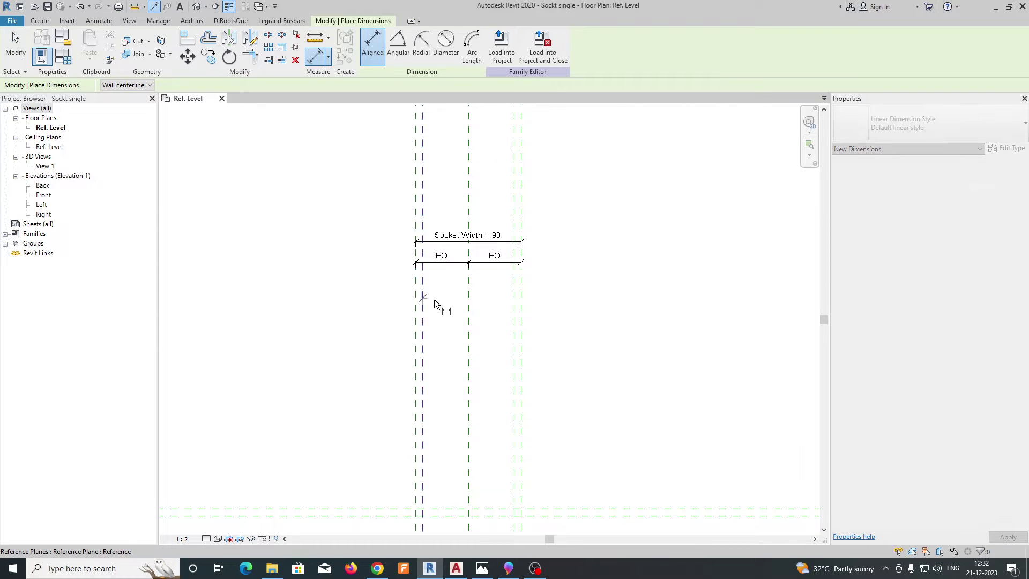
left_click(469, 305)
left_click(514, 306)
left_click(482, 303)
left_click(468, 274)
scroll(418, 288, "up", 2)
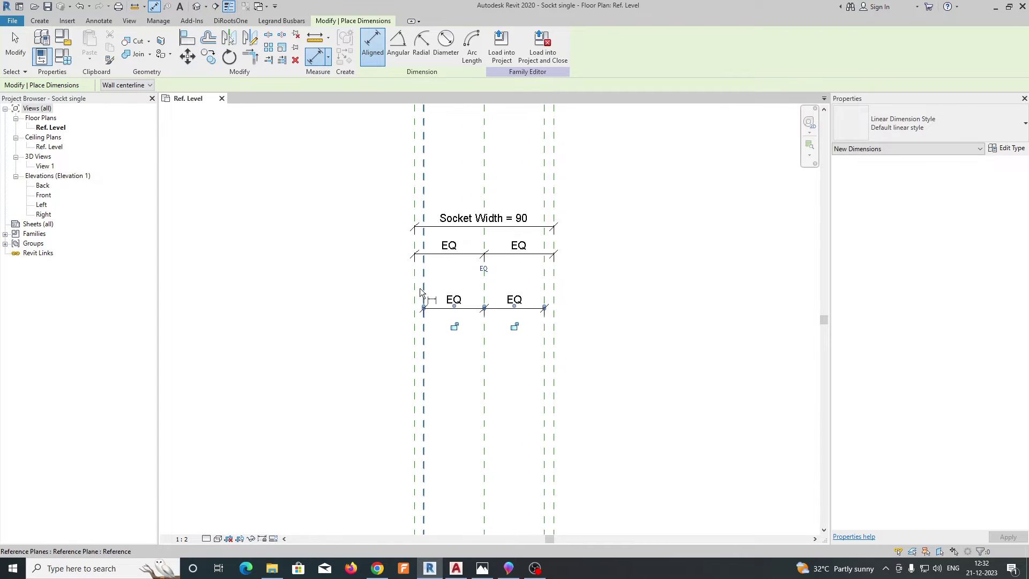
- Add an overall dimension between the two inner vertical reference planes, just above their equality dimension
left_click(423, 294)
left_click(543, 295)
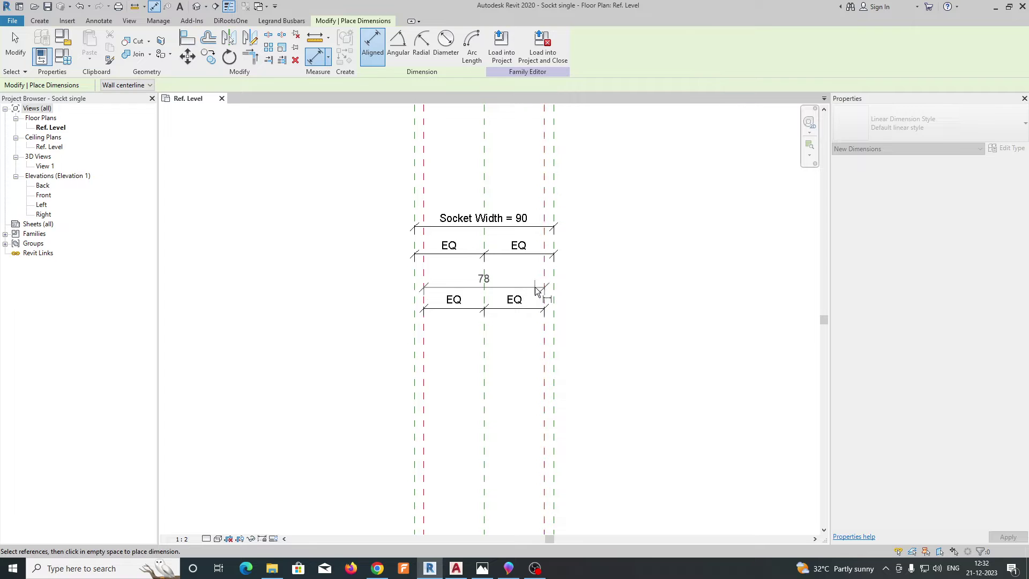
left_click(509, 289)
key("Escape")
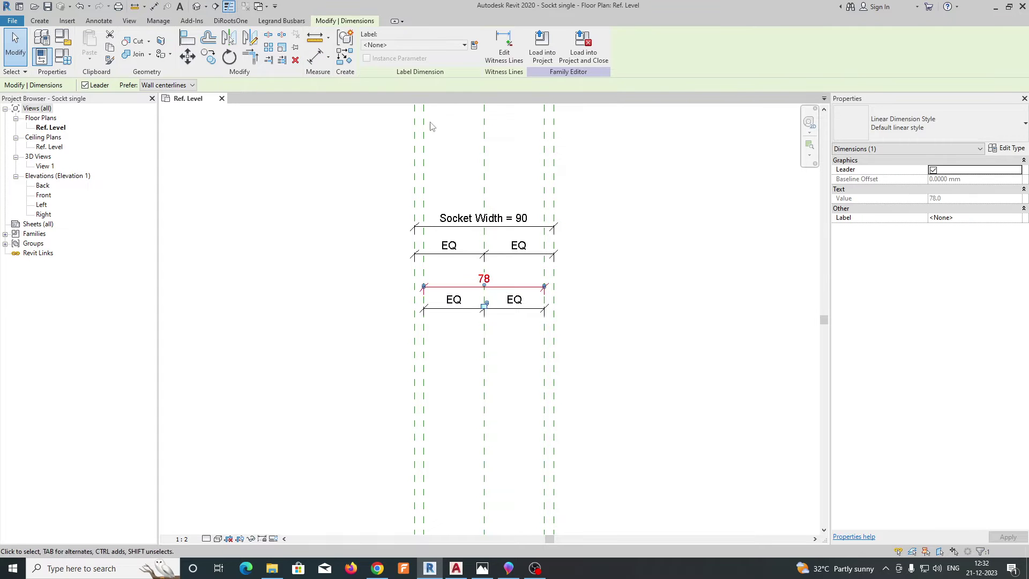
- Label the overall dimension of the inner vertical planes with a new family type parameter named Back Box Width
left_click(474, 44)
type("Socket")
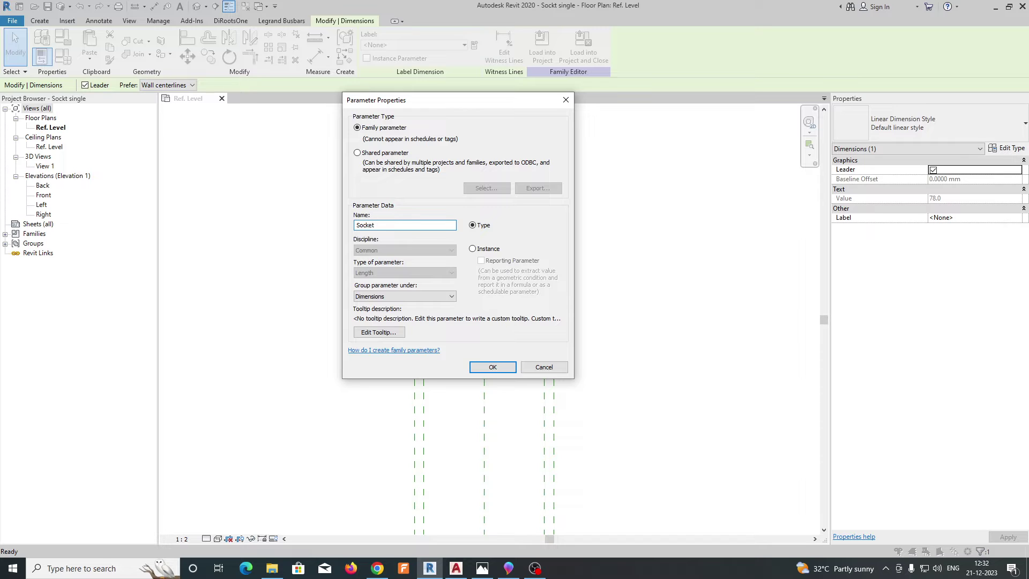
key("BackSpace")
key("BackSpace")
key("BackSpace")
key("BackSpace")
key("BackSpace")
key("BackSpace")
left_click(492, 367)
left_click(665, 303)
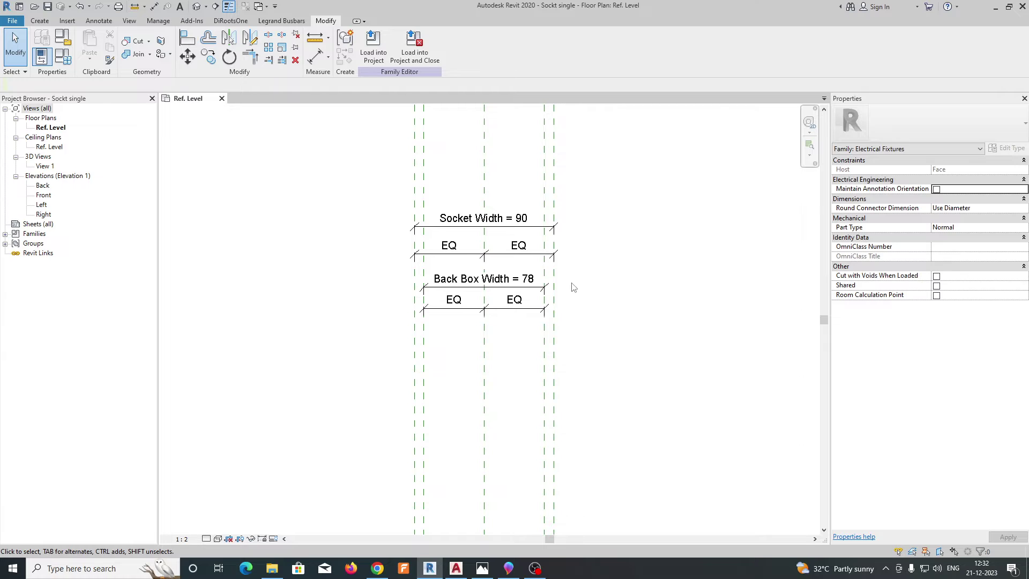
- Check the marked-up socket and back box photo in Paint 3D and return to Revit
scroll(562, 290, "down", 4)
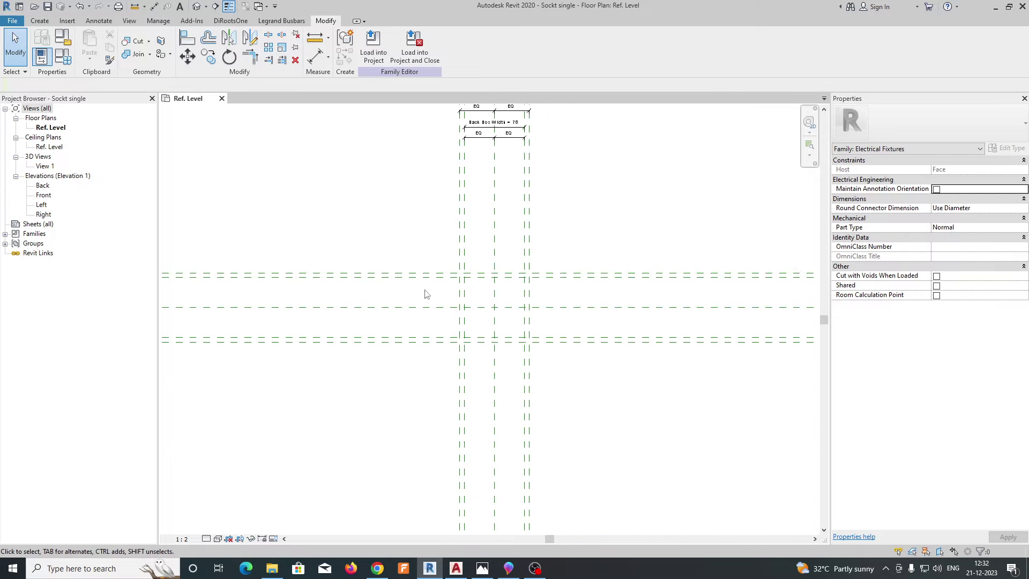
left_click(508, 568)
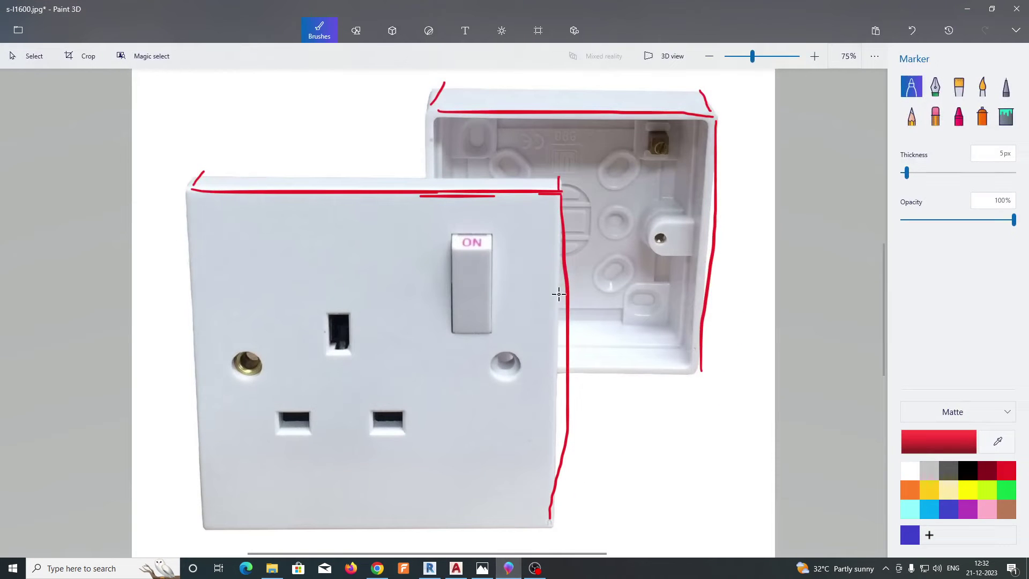
left_click(967, 10)
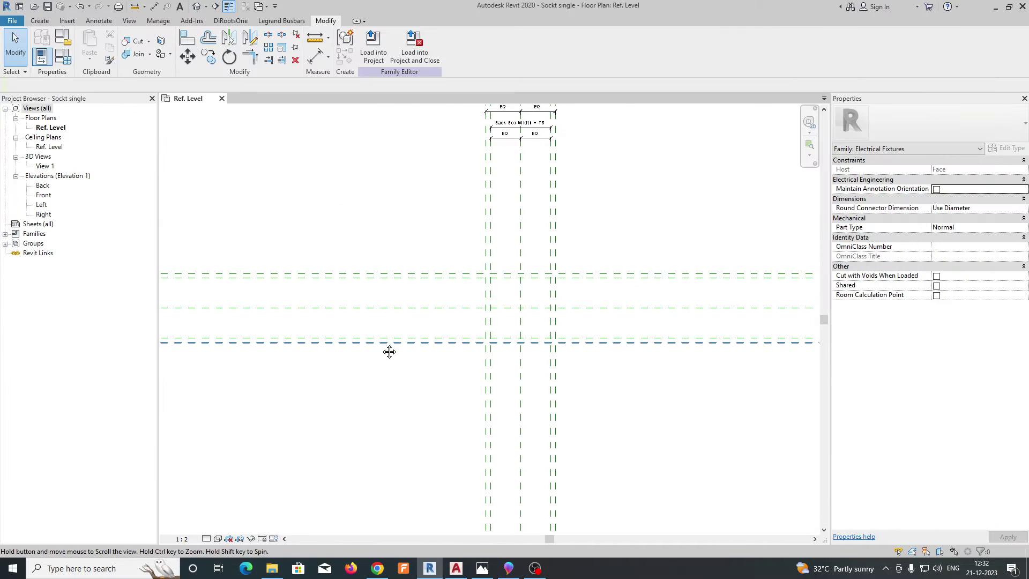
- Dimension the outer horizontal reference planes through the Center (Front/Back) plane and apply the equality constraint
left_click(317, 56)
scroll(442, 346, "up", 2)
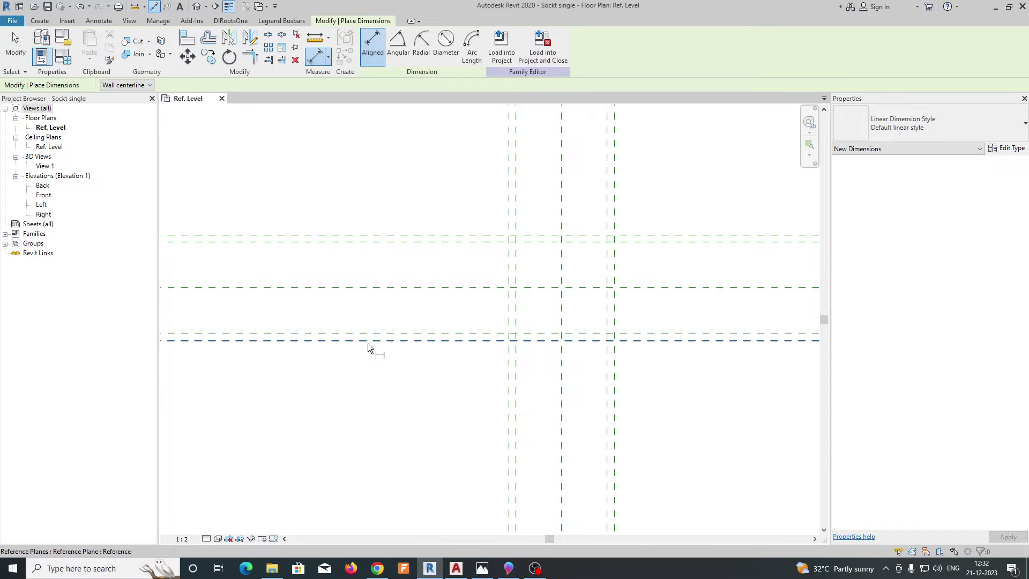
middle_click_drag(368, 345, 533, 353)
left_click(488, 340)
left_click(491, 287)
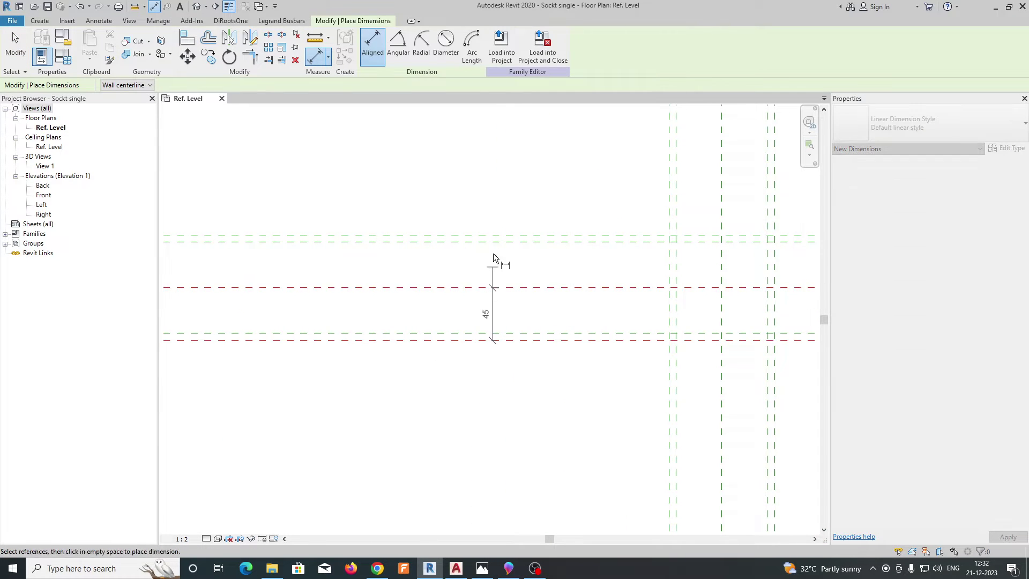
left_click(491, 235)
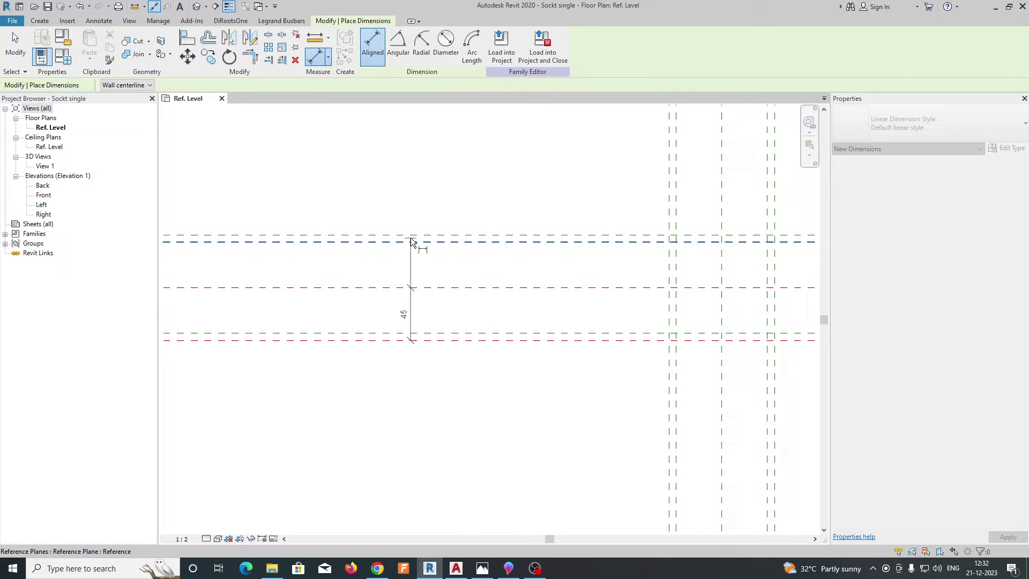
left_click(378, 271)
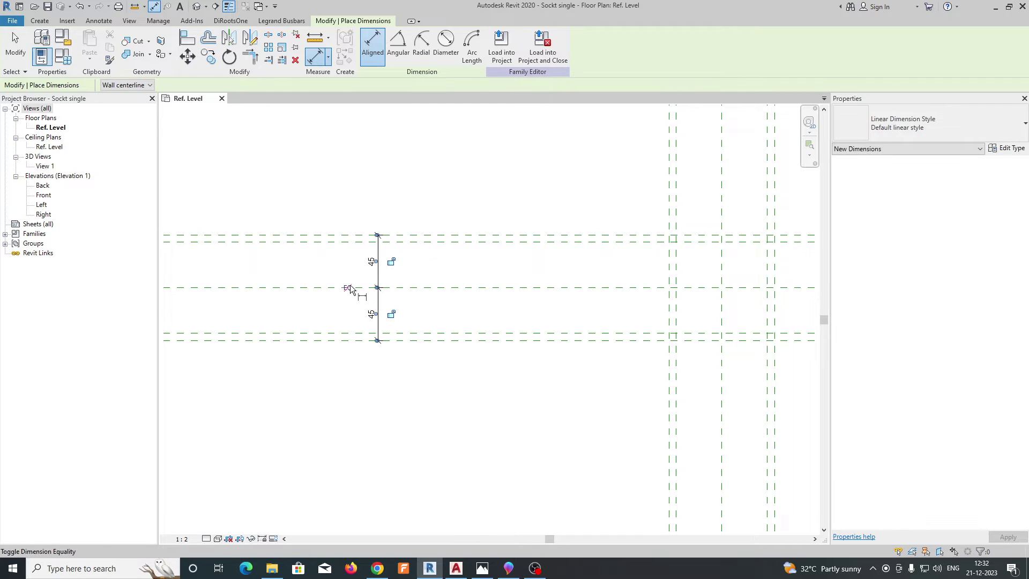
- Add an overall dimension between the two outer horizontal reference planes, beside their equality dimension
left_click(352, 340)
left_click(359, 236)
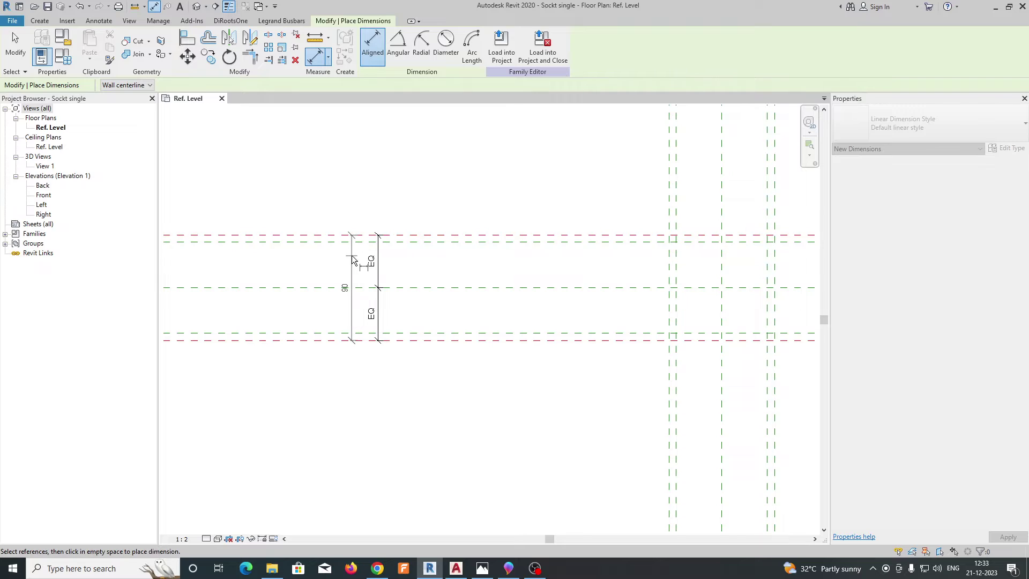
left_click(351, 292)
- Dimension the inner horizontal reference planes through the Center (Front/Back) plane and apply the equality constraint
left_click(431, 333)
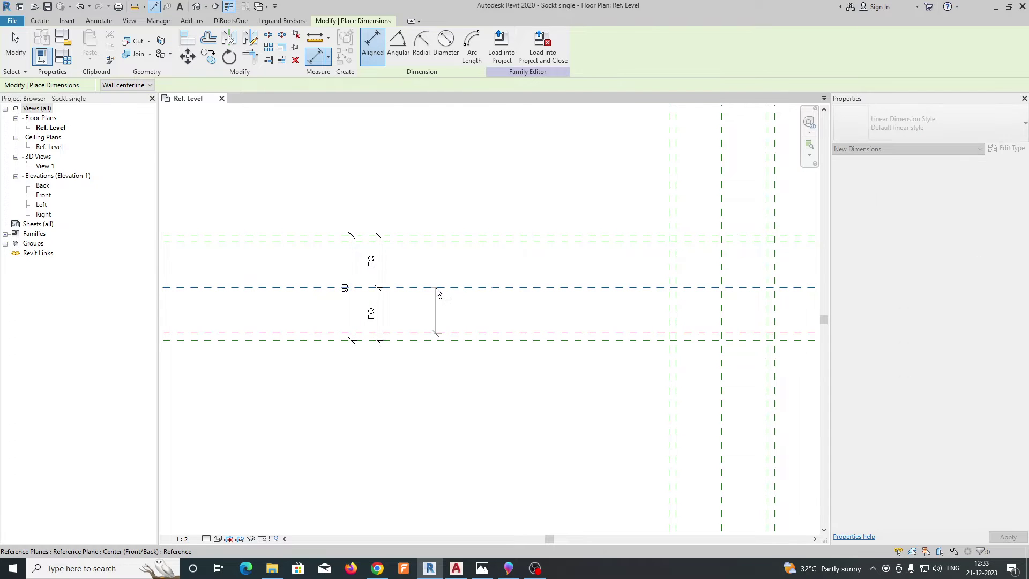
left_click(467, 289)
left_click(464, 242)
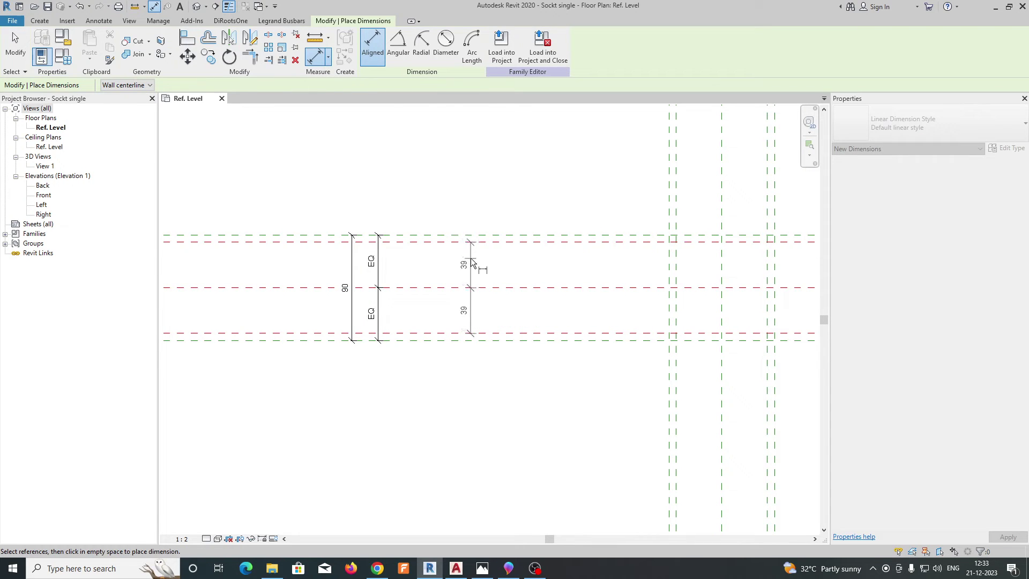
left_click(470, 264)
left_click(439, 288)
- Add an overall dimension between the two inner horizontal reference planes, beside their equality dimension
left_click(449, 333)
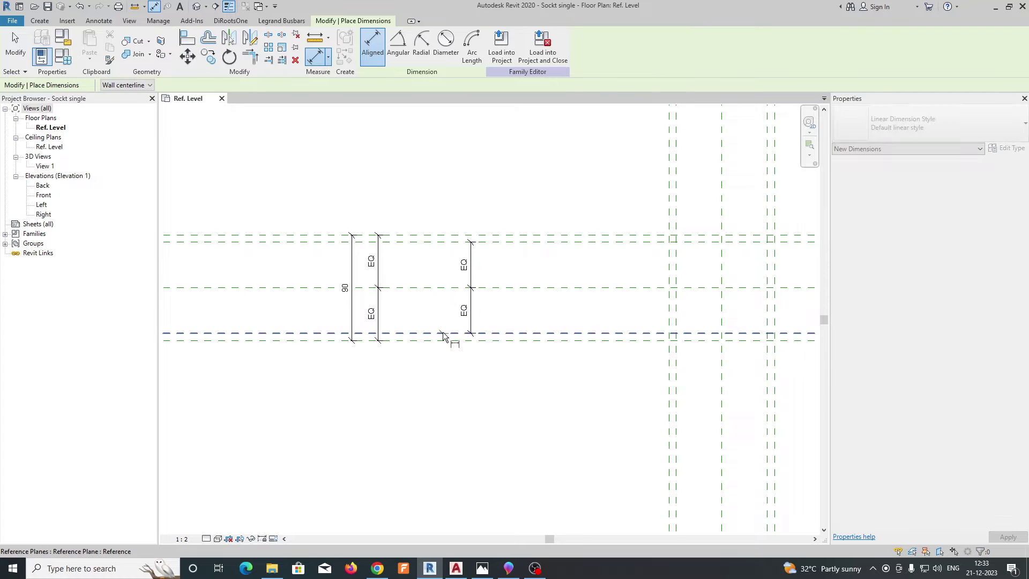
left_click(451, 244)
left_click(446, 262)
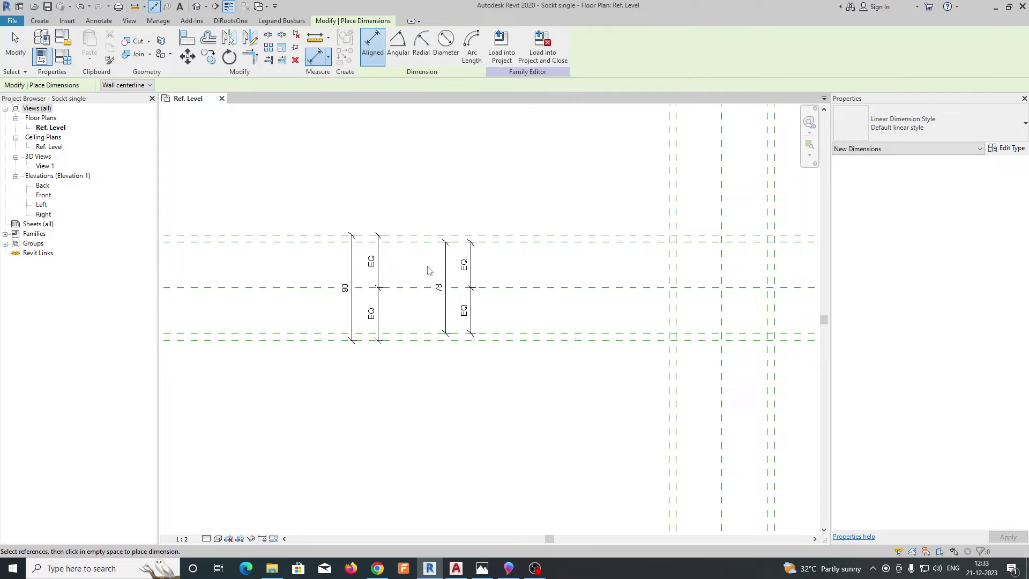
key("Escape")
- Label the overall dimension between the outer horizontal reference planes with a new type parameter named Socket Height
left_click(351, 274)
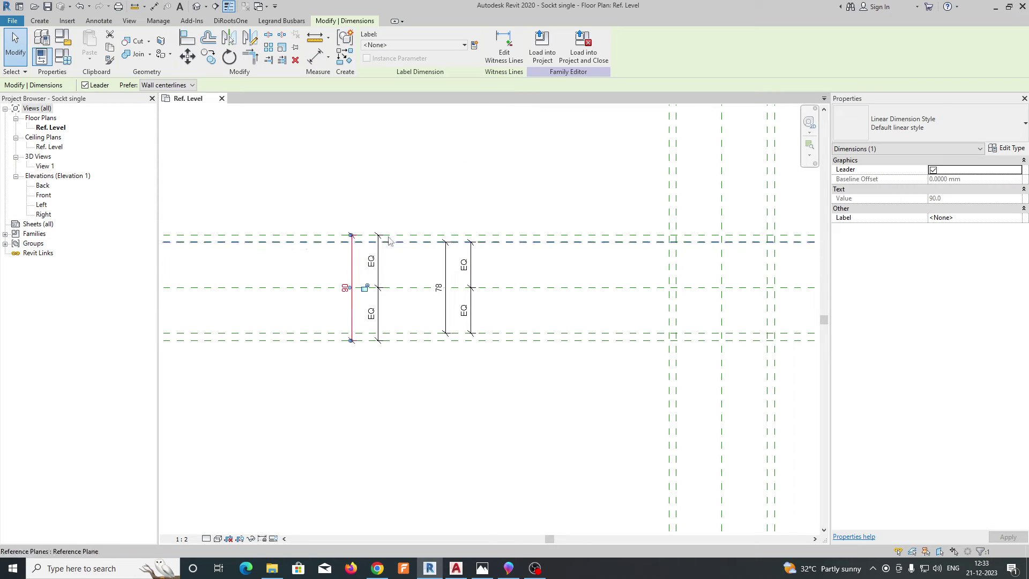
left_click(474, 46)
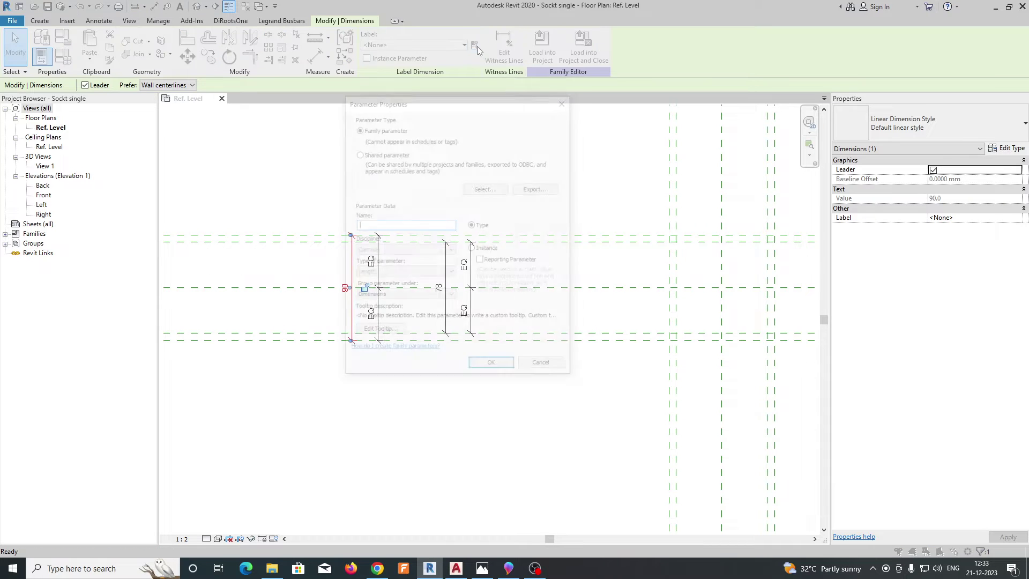
type("Socket Height")
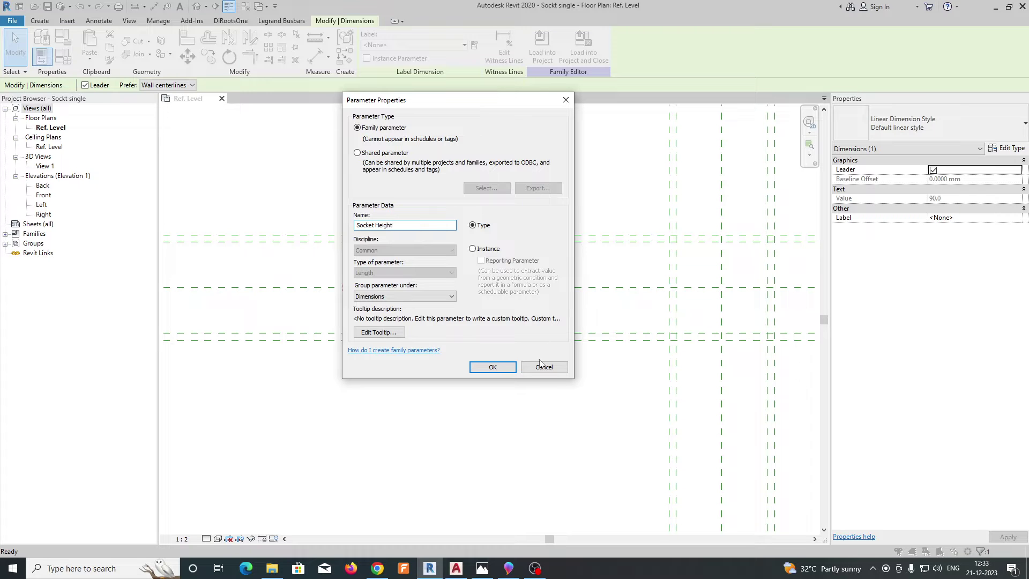
left_click(493, 366)
left_click(454, 380)
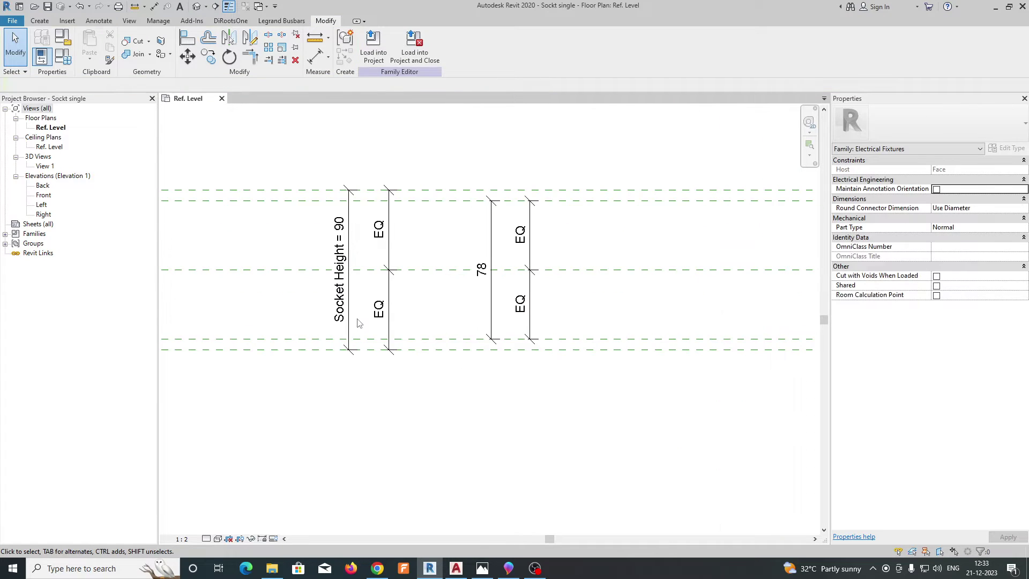
- Label the overall dimension between the inner horizontal reference planes with a new type parameter named Back Box Height
left_click(490, 279)
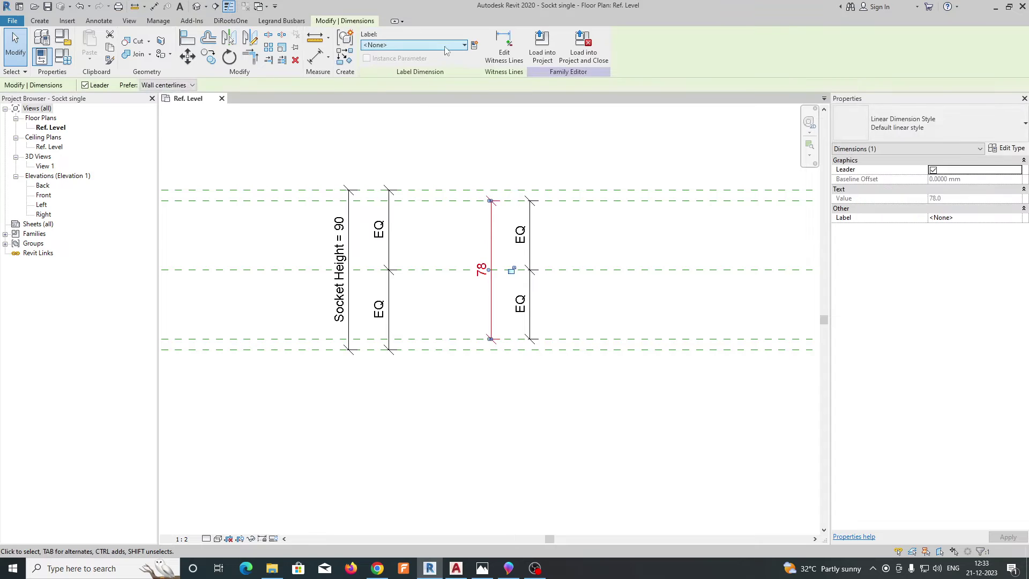
left_click(472, 47)
type("So")
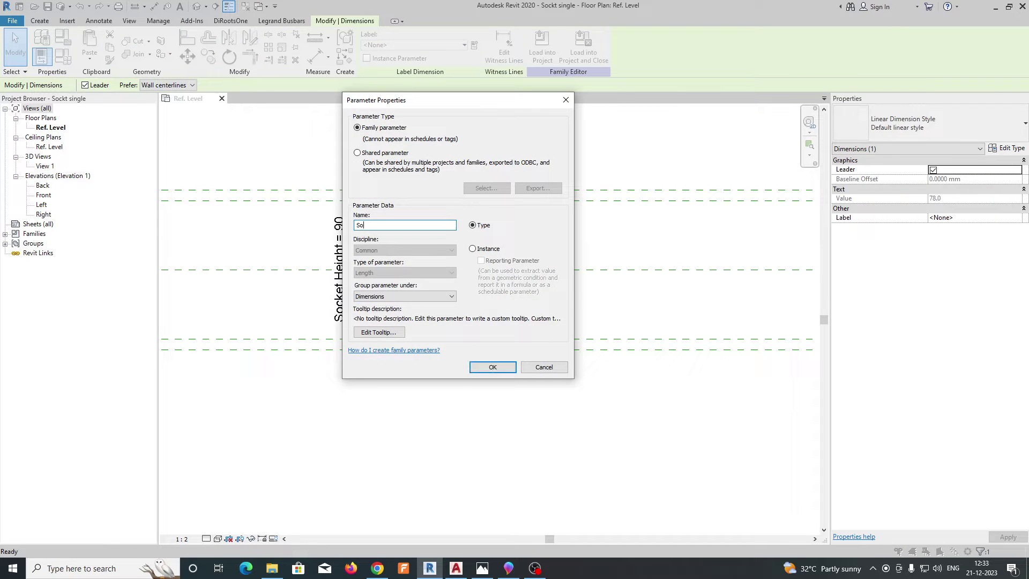
key("BackSpace")
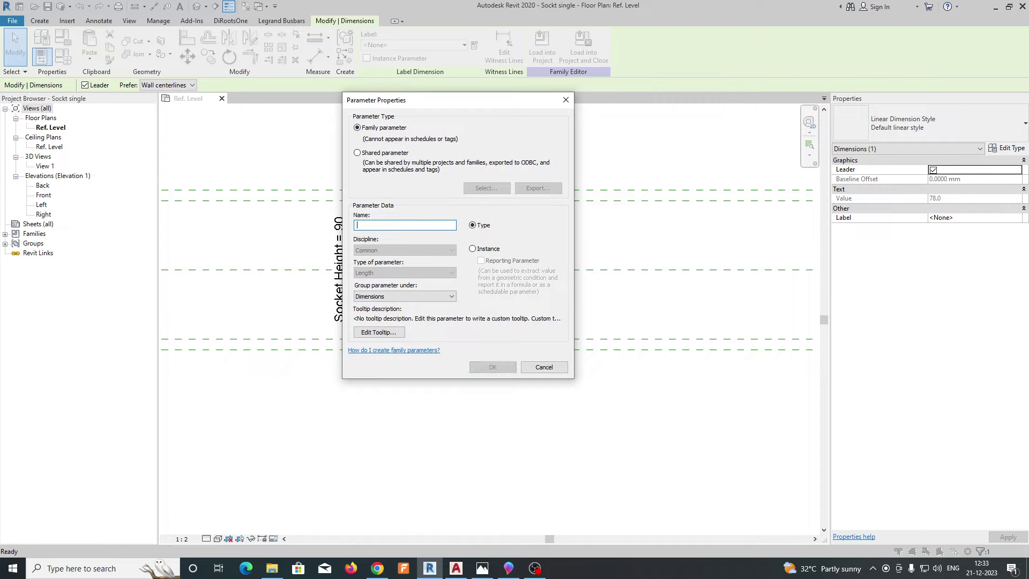
type("Back Box Height")
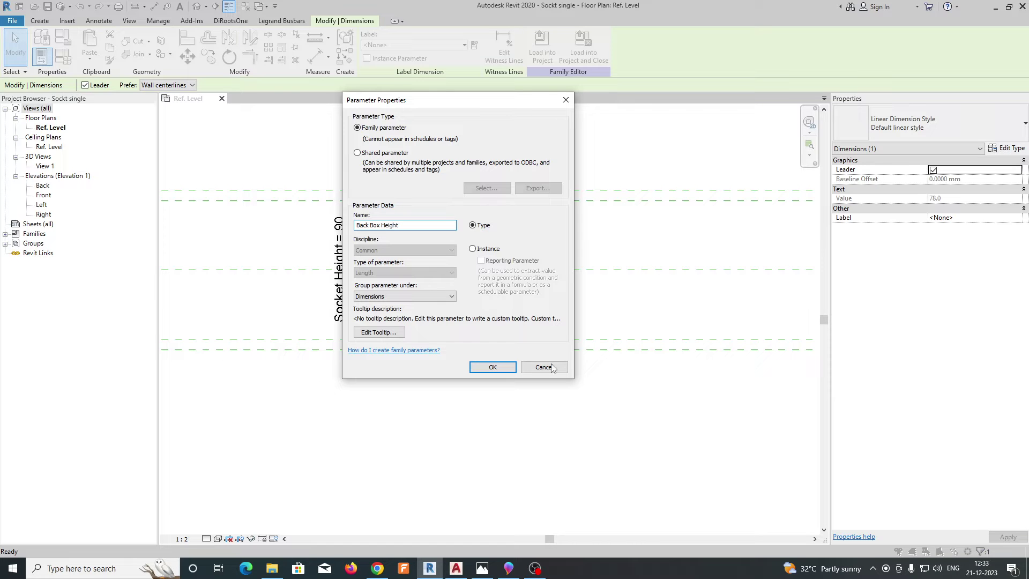
left_click(492, 366)
scroll(443, 372, "down", 4)
left_click(537, 410)
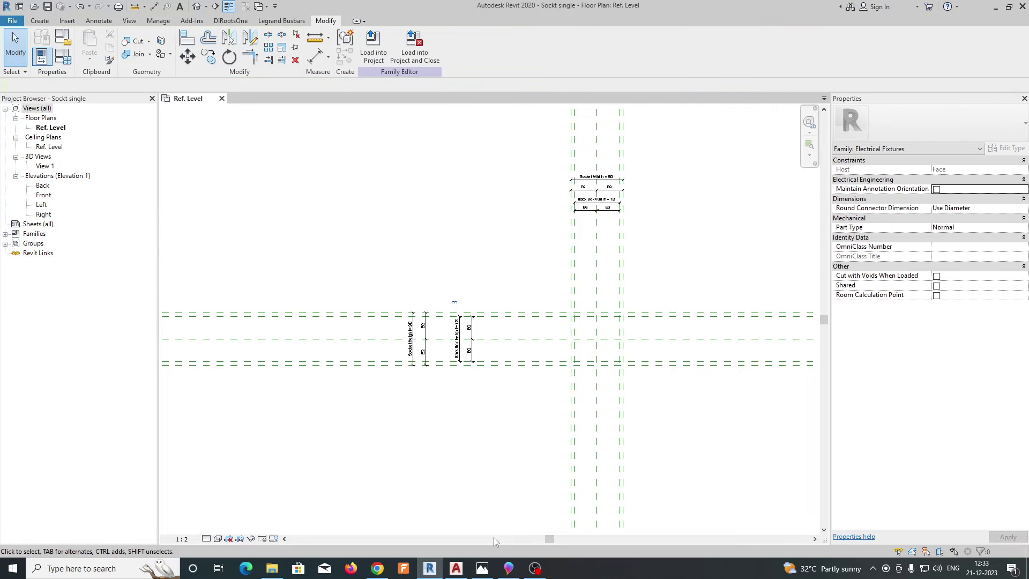
- After checking the socket reference photo, start an extrusion with a depth of 10 and a rectangle profile with corner radius 5
left_click(508, 568)
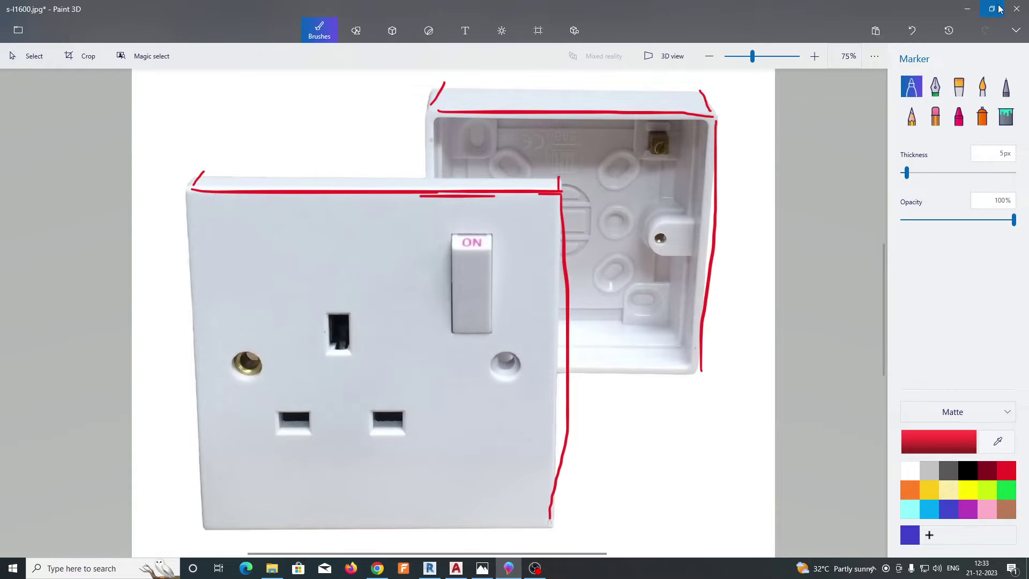
left_click(967, 9)
scroll(648, 379, "up", 3)
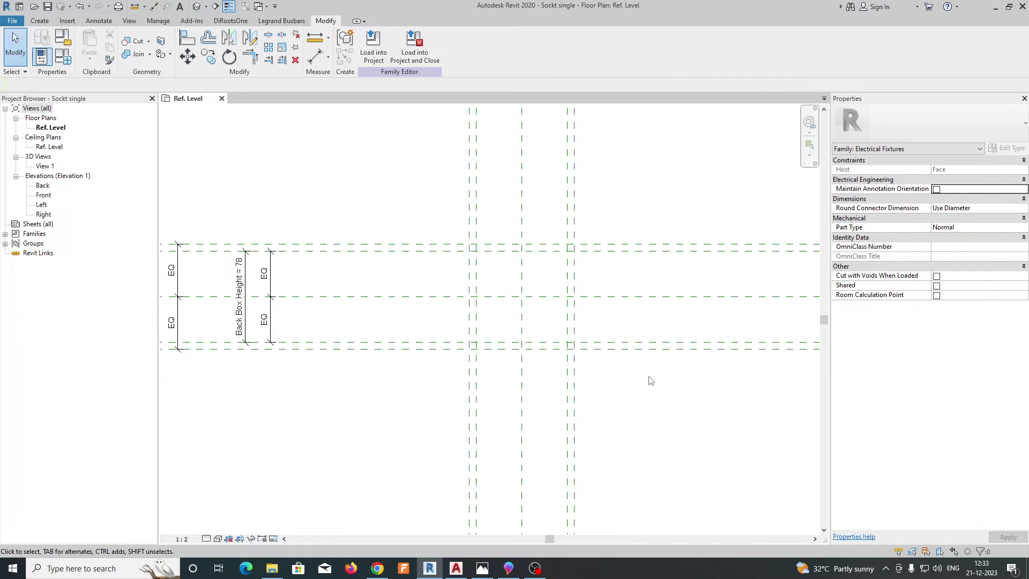
left_click(40, 21)
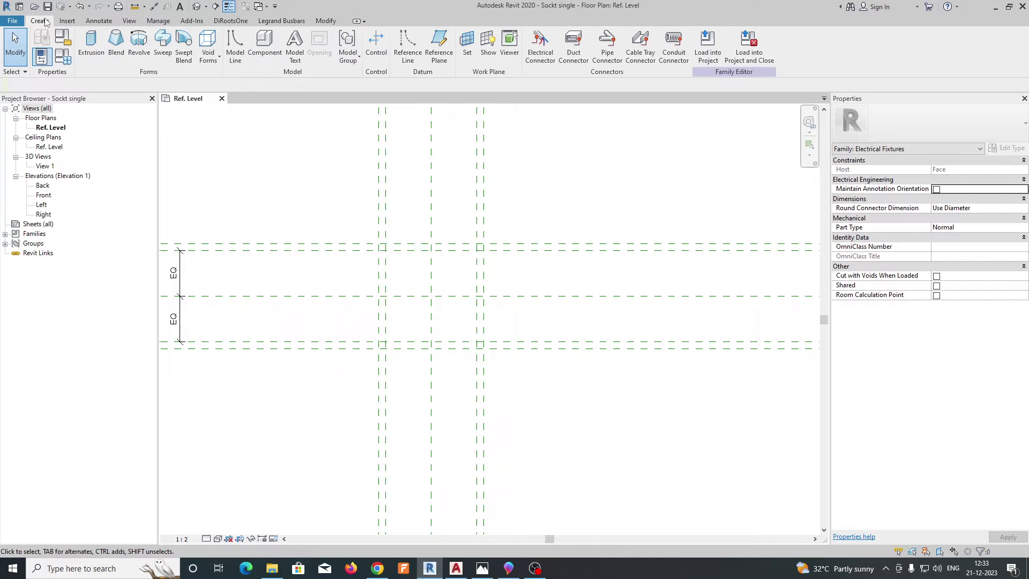
left_click(94, 52)
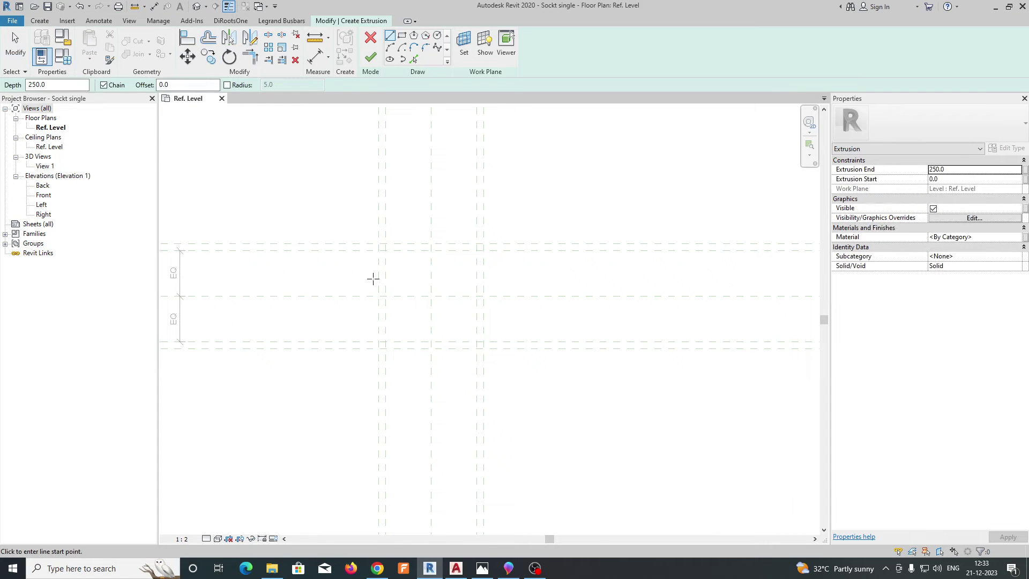
left_click(508, 568)
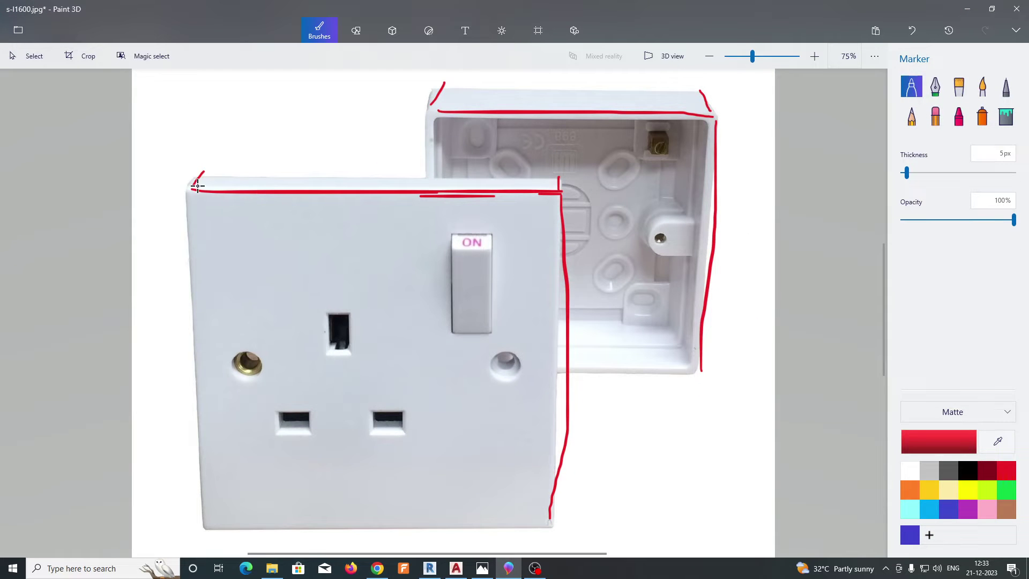
left_click(967, 8)
left_click(59, 86)
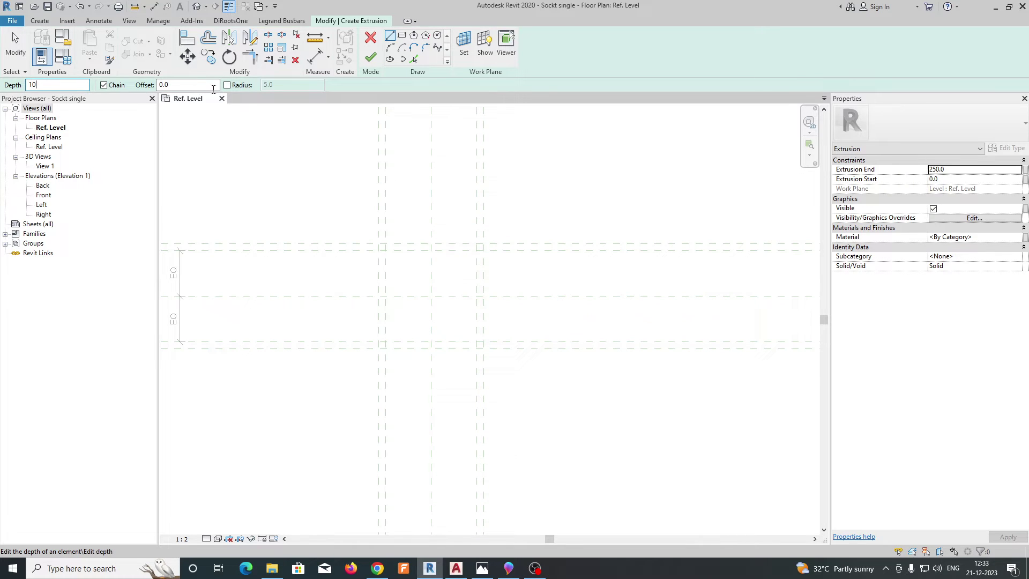
key("r")
key("c")
left_click(227, 85)
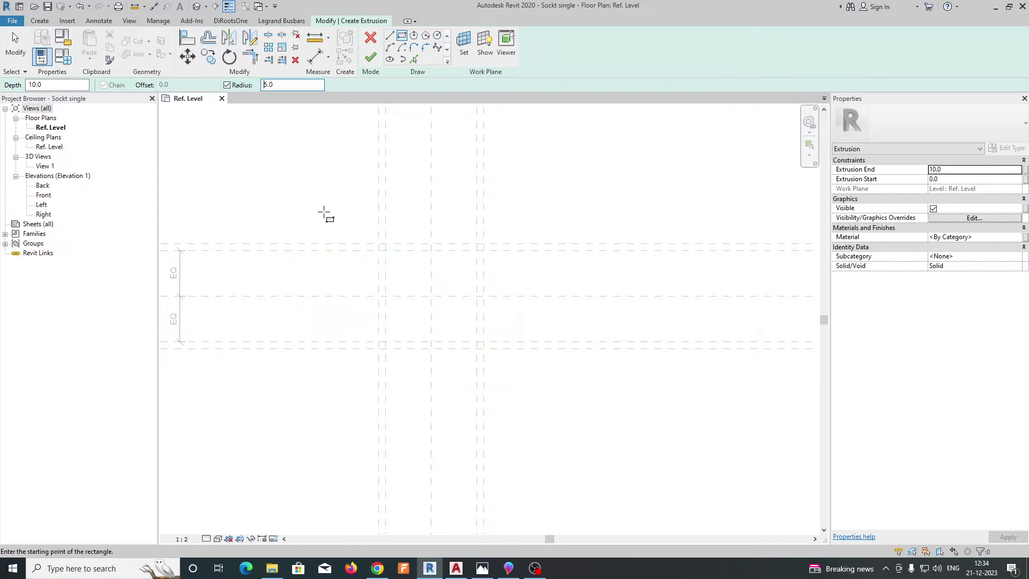
scroll(404, 268, "up", 2)
left_click(367, 234)
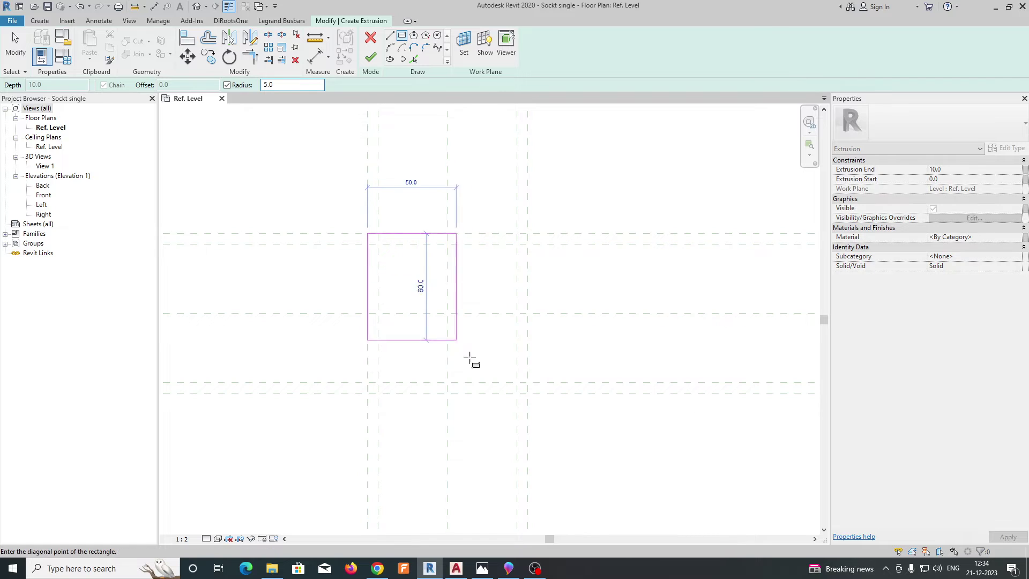
scroll(519, 393, "up", 2)
left_click(526, 393)
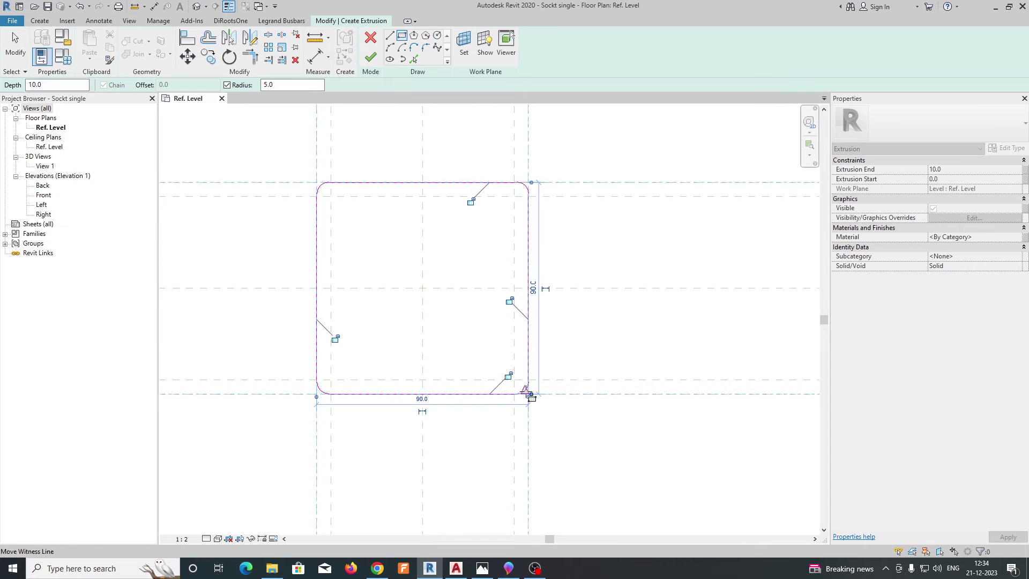
key("ctrl+z")
scroll(523, 388, "down", 2)
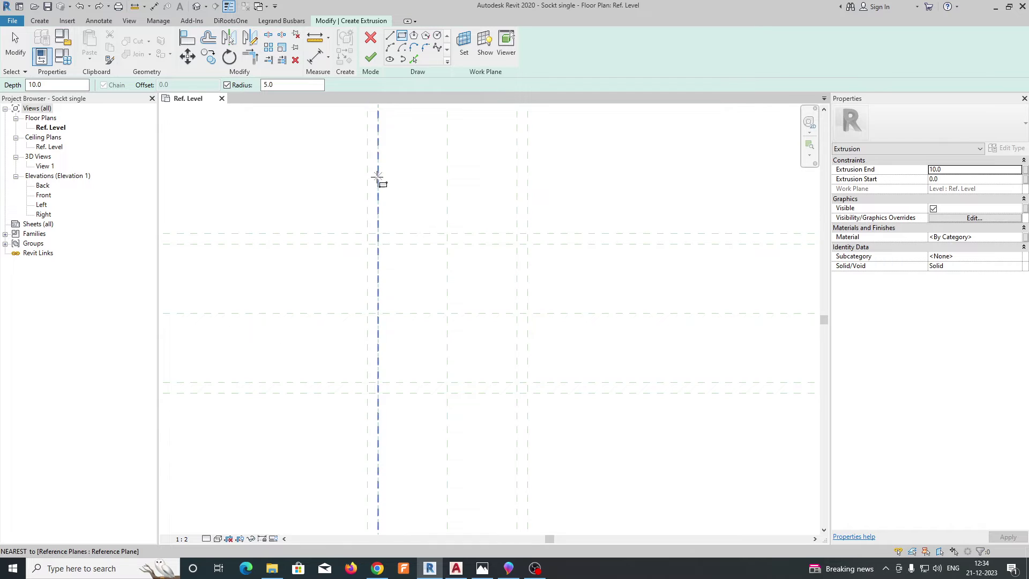
- Sketch the rounded rectangle between the outer reference plane intersections, lock all four sides to the planes, and finish the extrusion
left_click(367, 234)
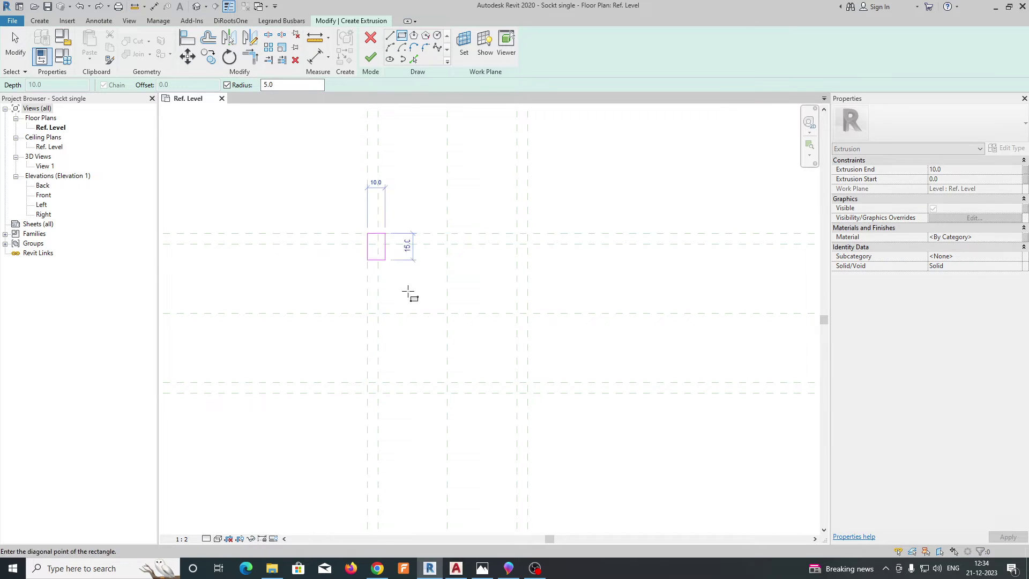
left_click(528, 394)
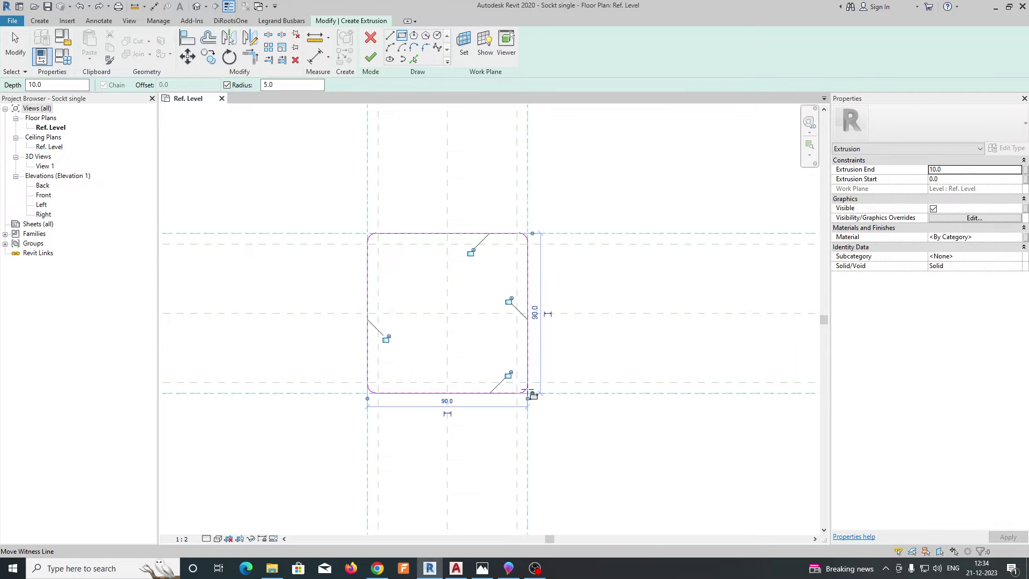
left_click(509, 300)
left_click(508, 375)
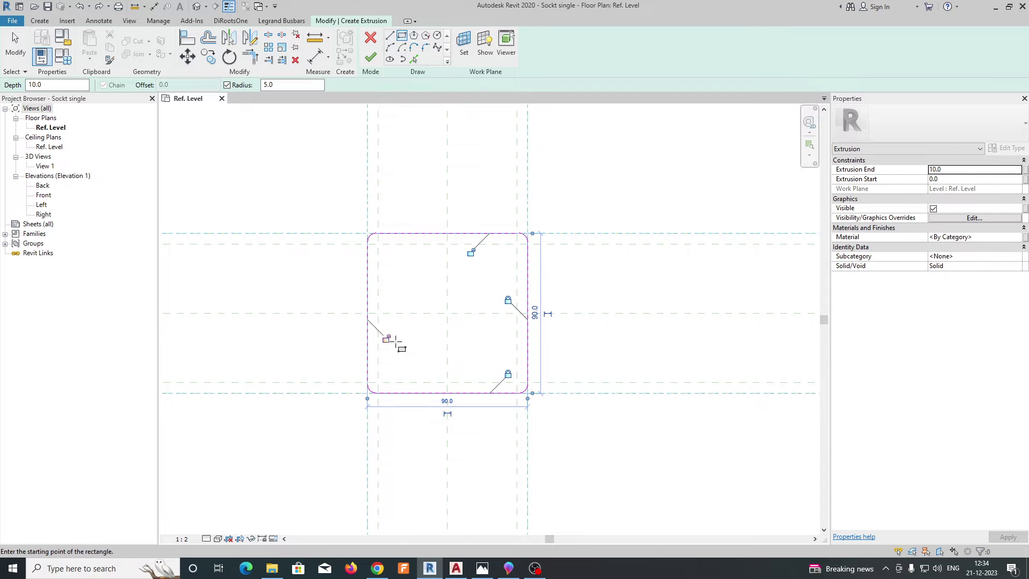
left_click(385, 339)
left_click(469, 253)
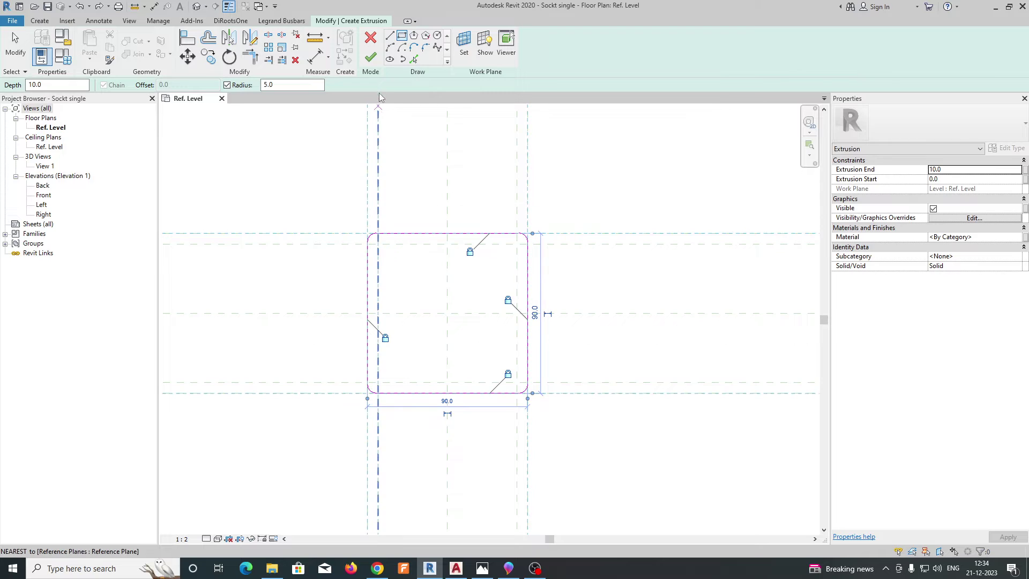
left_click(370, 58)
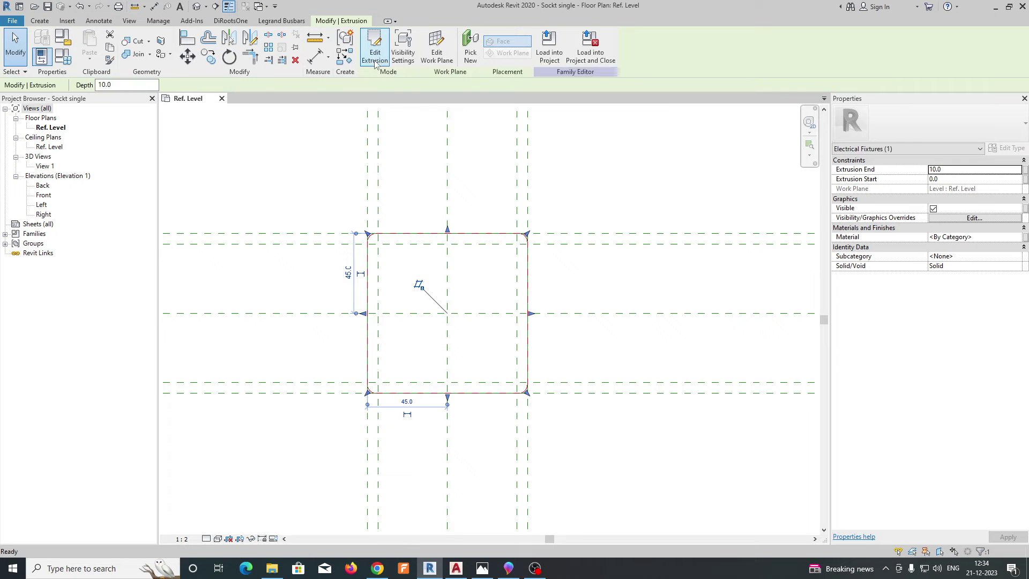
- Open the default 3D view and examine the socket plate extrusion on its host from several angles
left_click(197, 6)
scroll(515, 311, "up", 5)
scroll(509, 308, "up", 4)
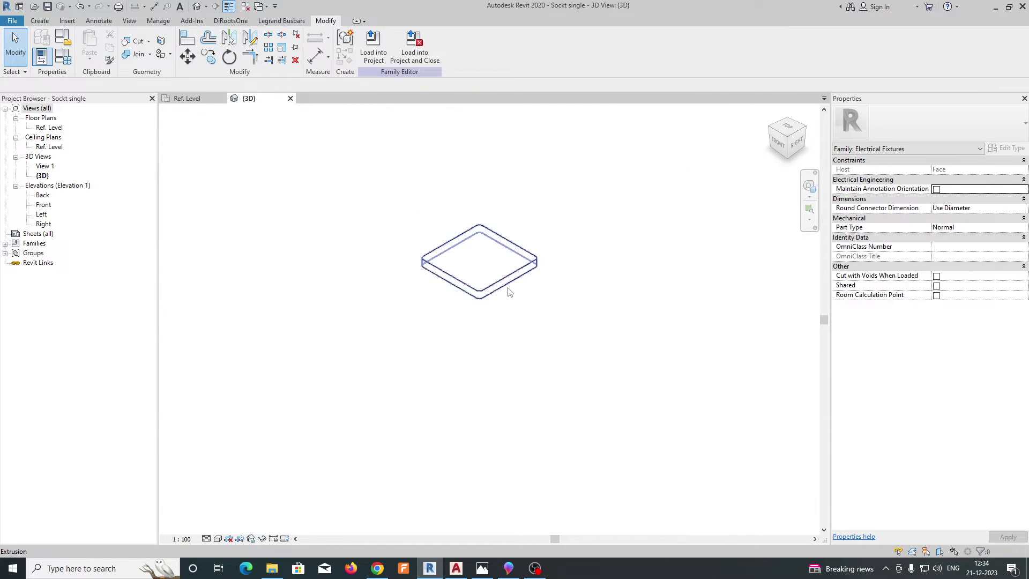
middle_click_drag(504, 326, 580, 271, "shift")
scroll(482, 295, "down", 6)
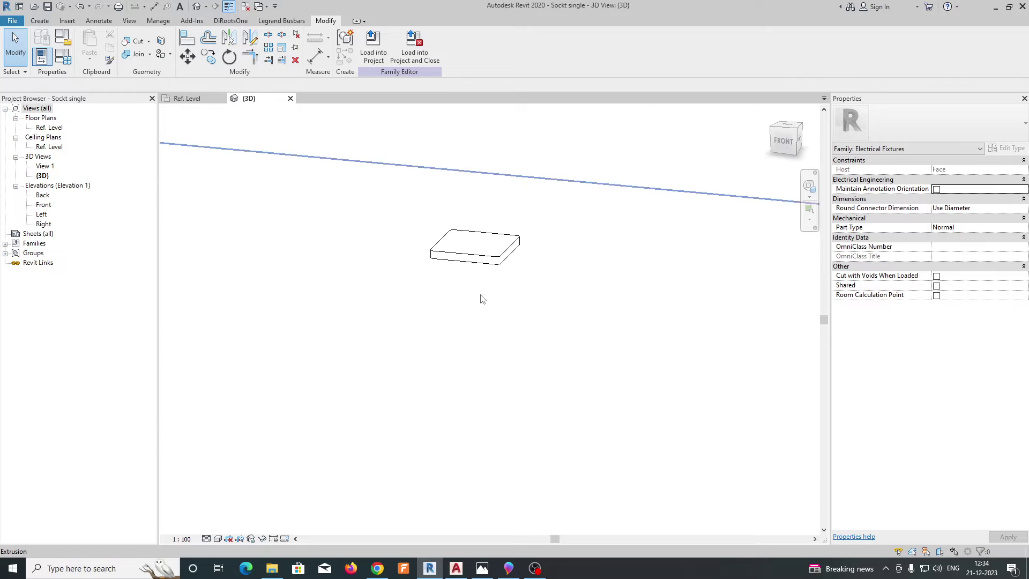
middle_click_drag(510, 305, 542, 435, "shift")
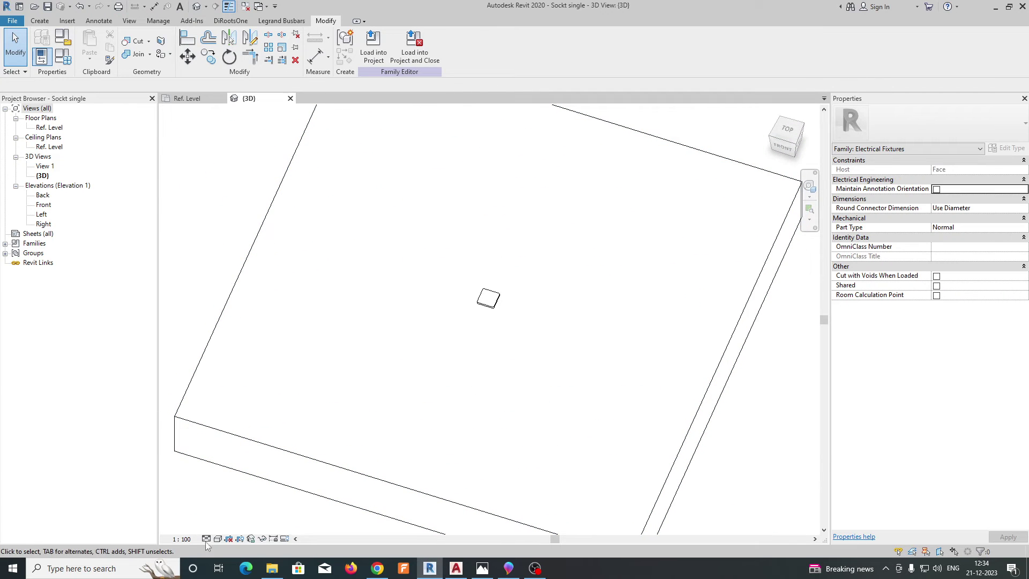
- Preview the 3D view in the Consistent Colors visual style and return it to Hidden Line
left_click(218, 539)
left_click(242, 510)
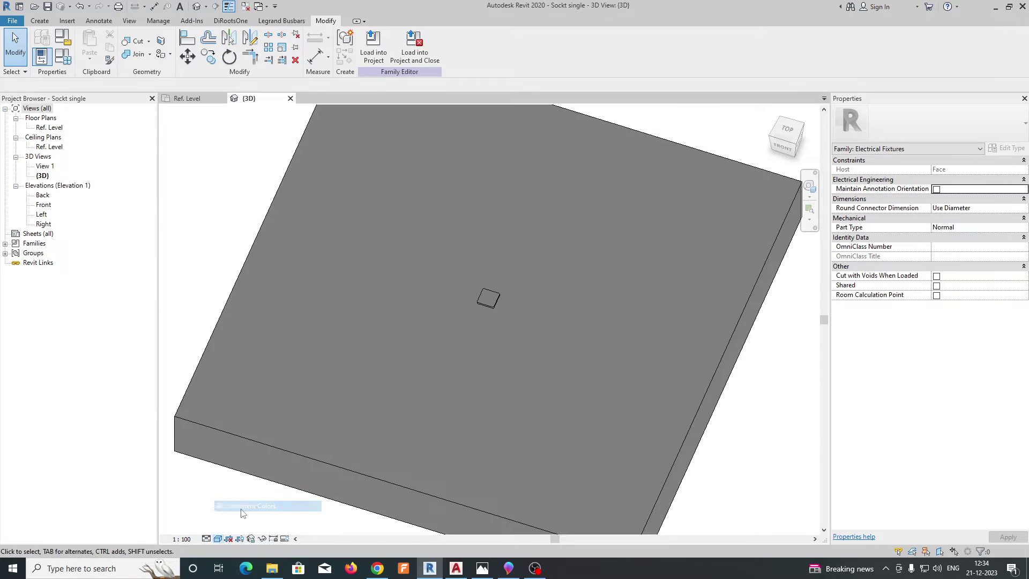
mouse_move(375, 418)
middle_mouse_down("shift")
mouse_move(493, 320)
mouse_move(505, 321)
mouse_move(468, 182)
mouse_move(515, 302)
middle_mouse_up("shift")
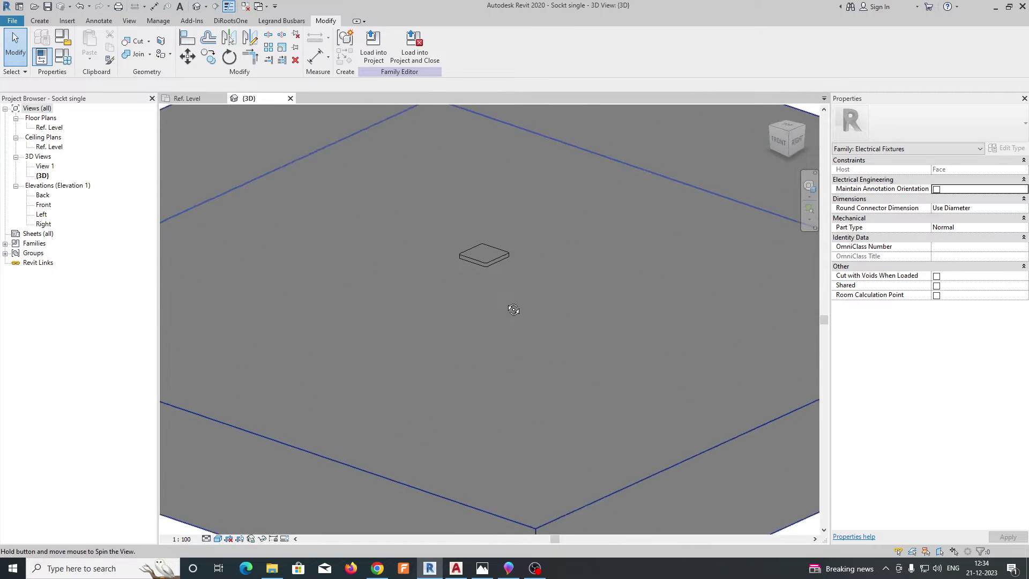
left_click(219, 537)
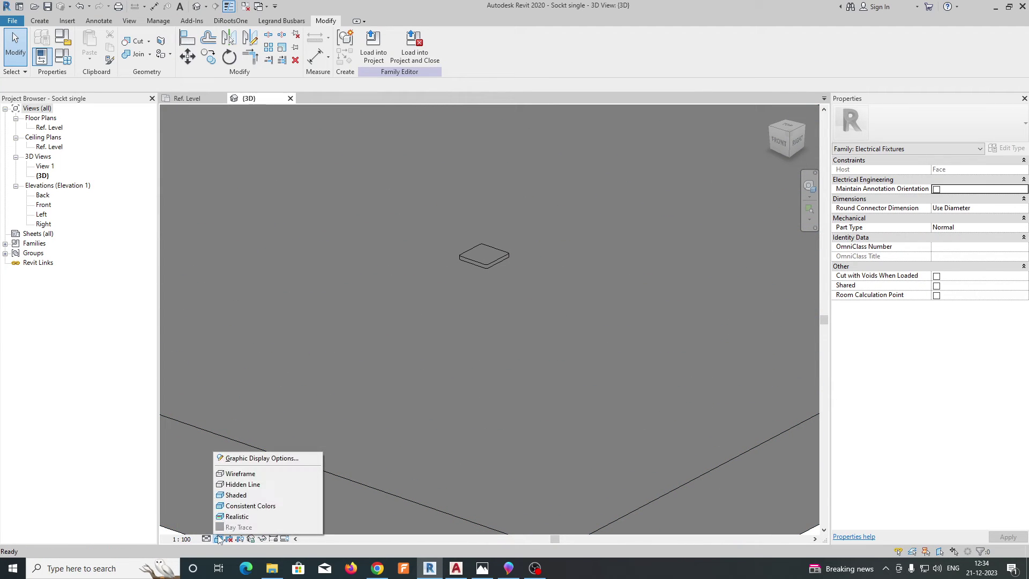
left_click(236, 485)
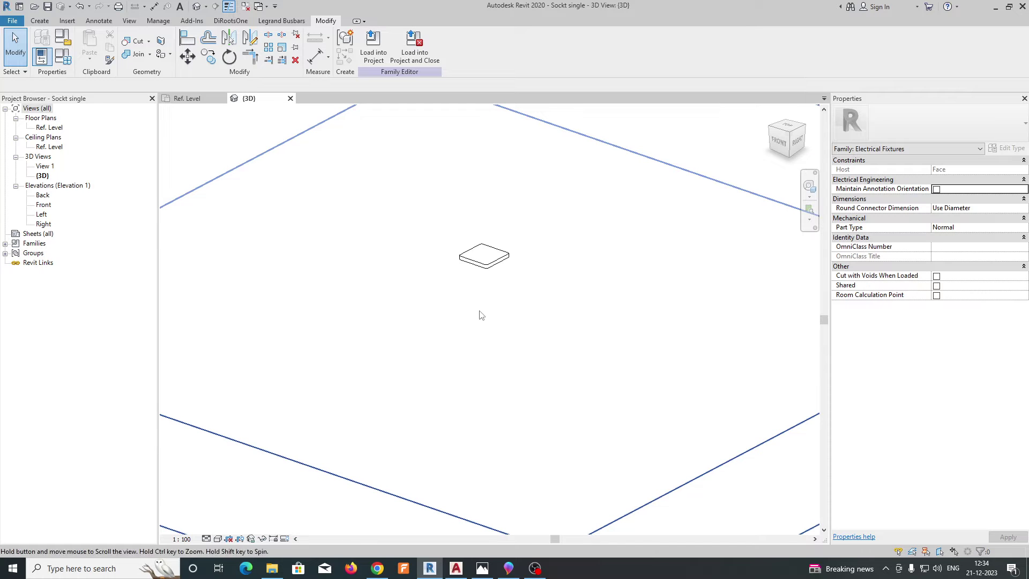
- In the Ref. Level plan, start an extrusion with depth -20 and a rectangle profile with corner radius 5, checking the socket reference photo
left_click(196, 99)
middle_click_drag(561, 302, 551, 268)
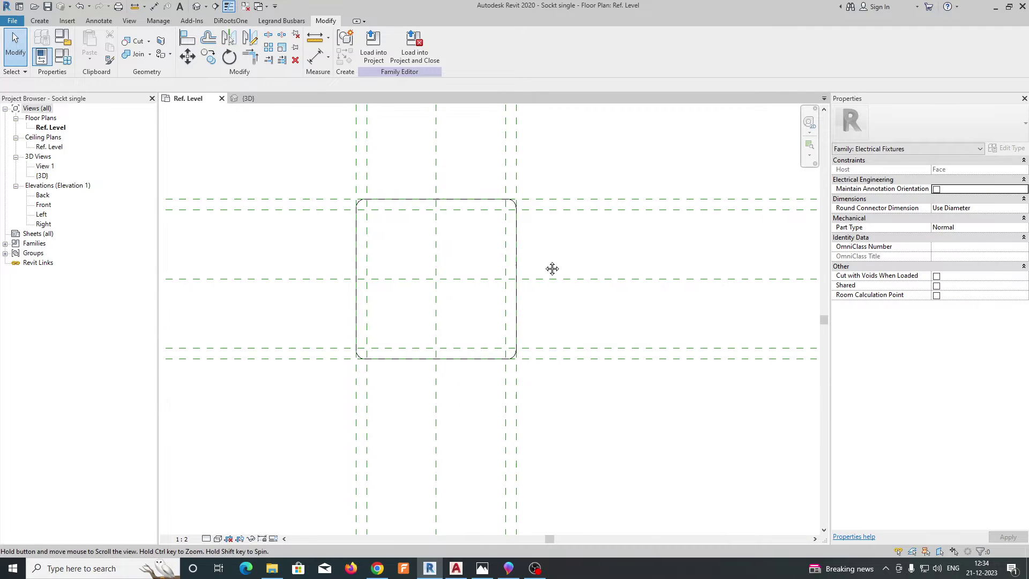
scroll(562, 294, "down", 1)
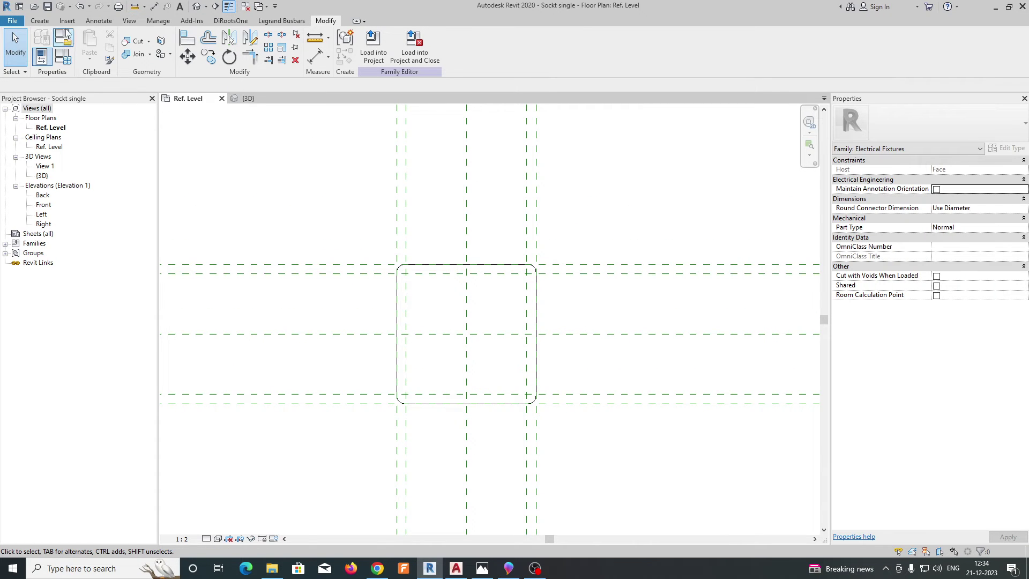
left_click(42, 22)
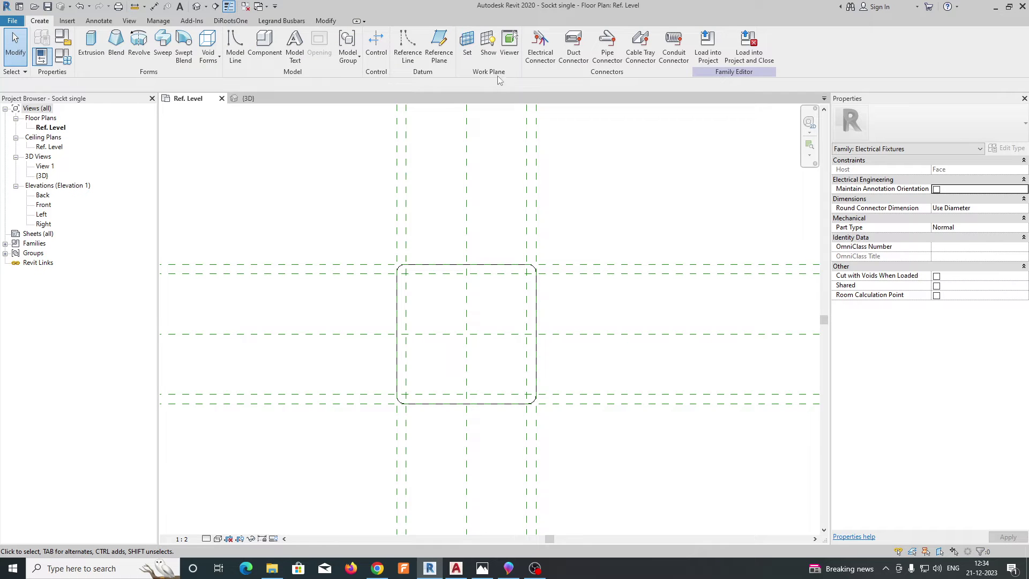
left_click(91, 44)
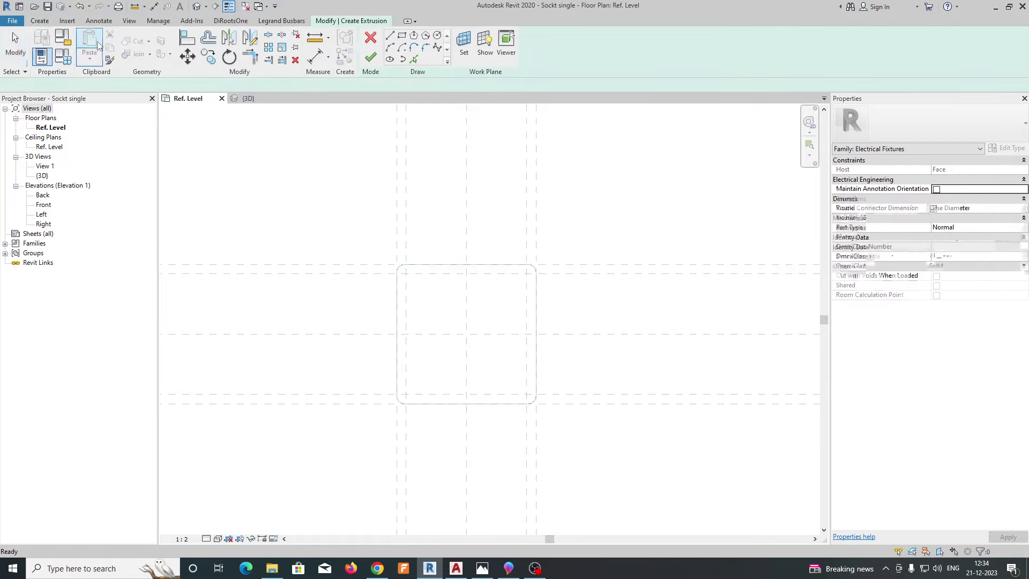
left_click(56, 85)
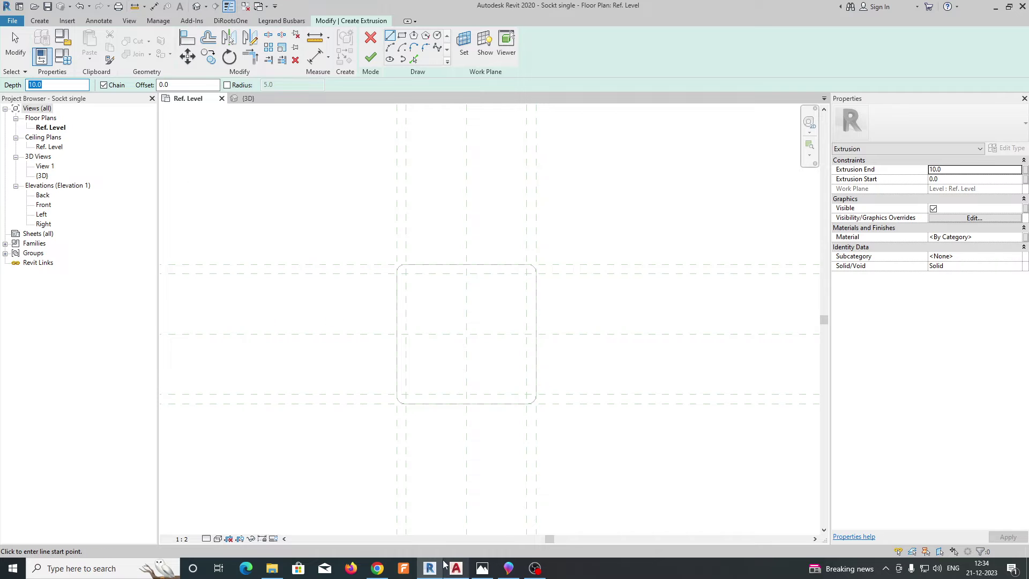
left_click(507, 568)
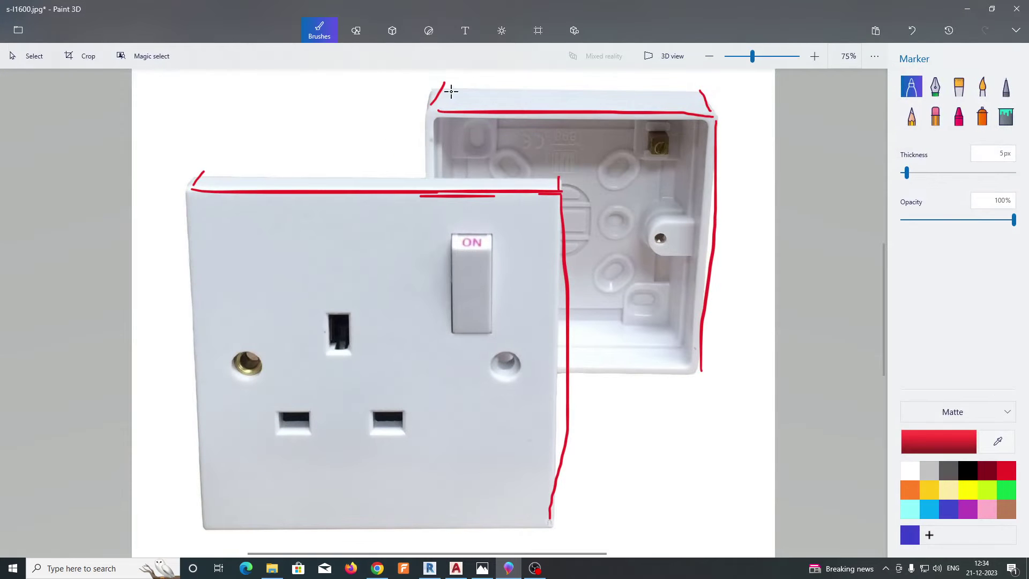
left_click(967, 9)
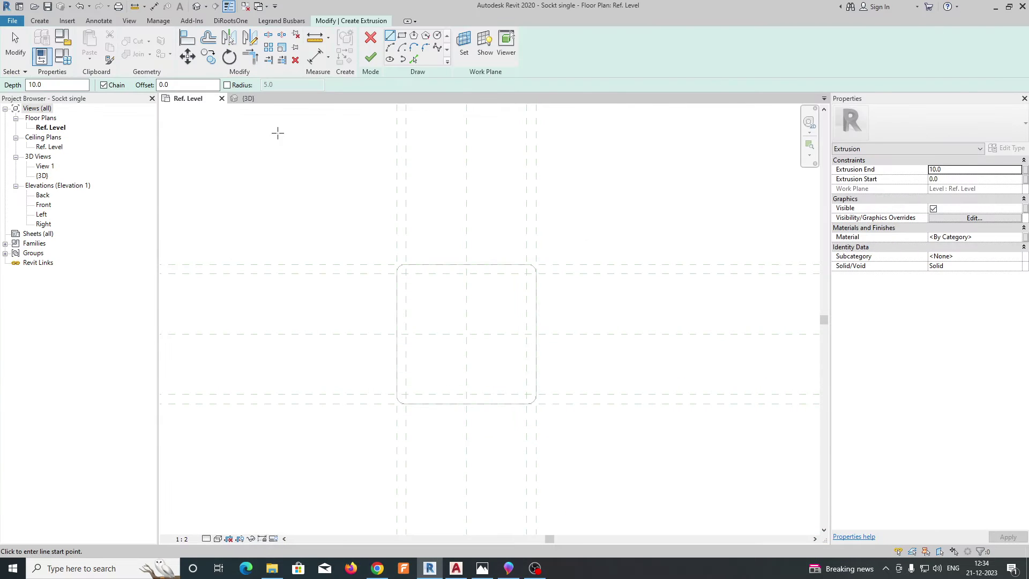
left_click(25, 85)
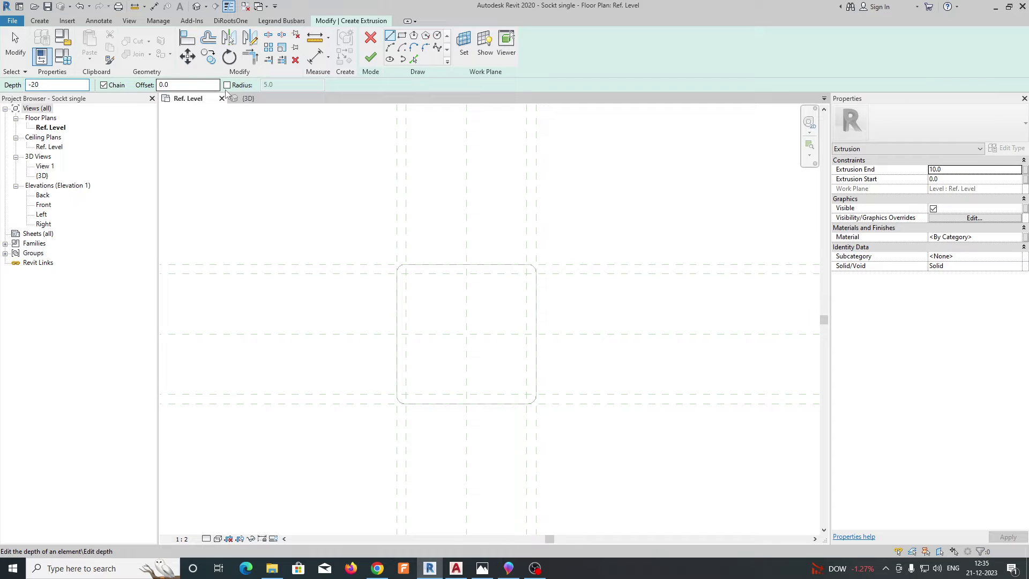
left_click(402, 35)
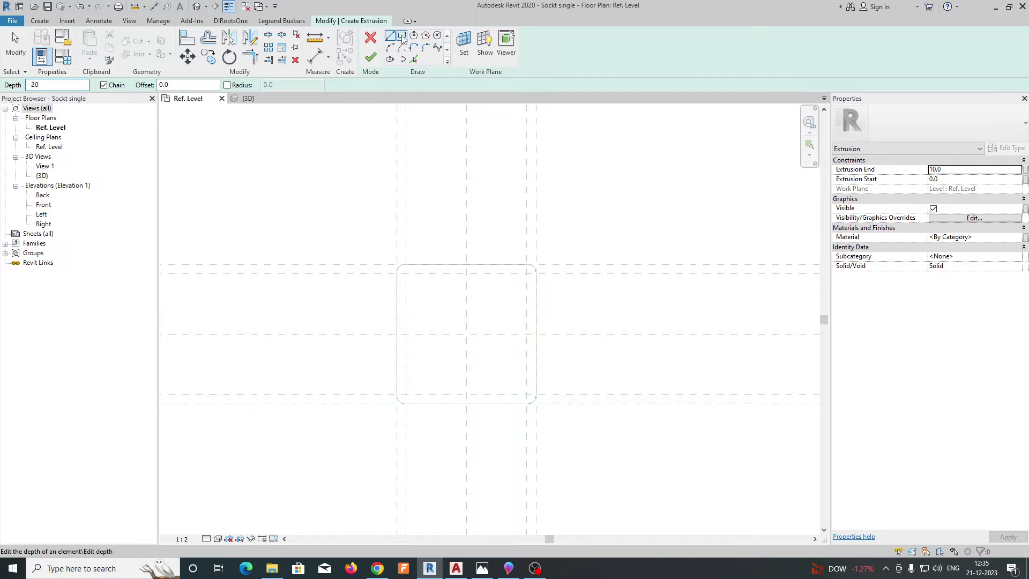
left_click(227, 85)
- Sketch the rounded rectangle between the inner reference plane intersections, lock all four sides to the planes, and finish the extrusion
left_click(406, 273)
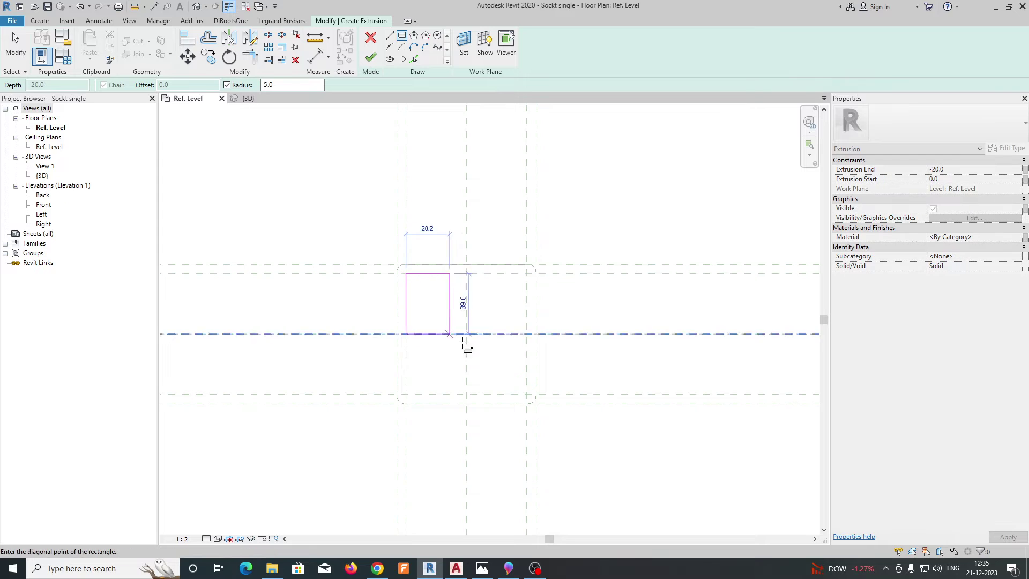
left_click(526, 394)
left_click(508, 375)
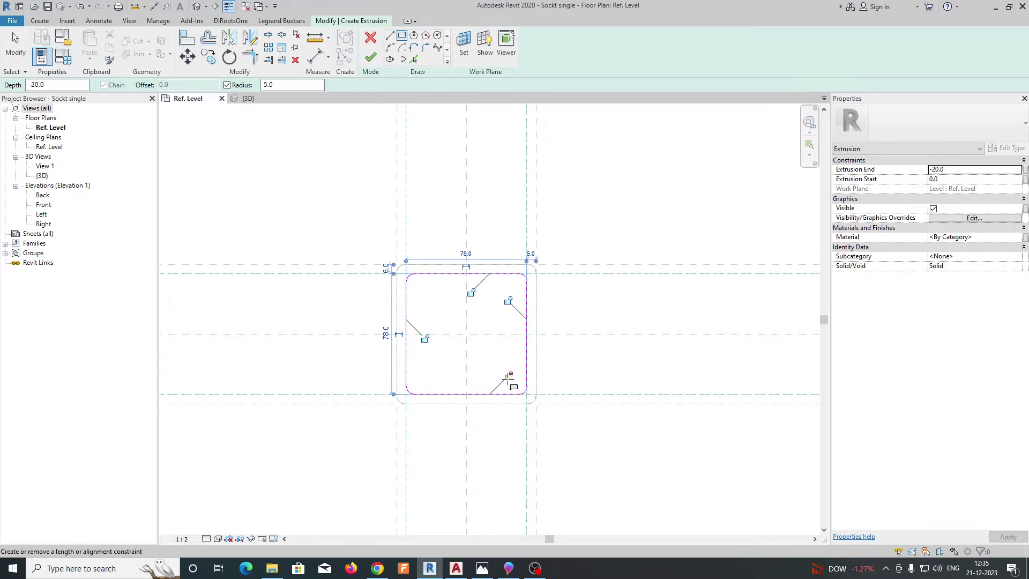
left_click(424, 338)
left_click(470, 291)
left_click(507, 301)
left_click(370, 58)
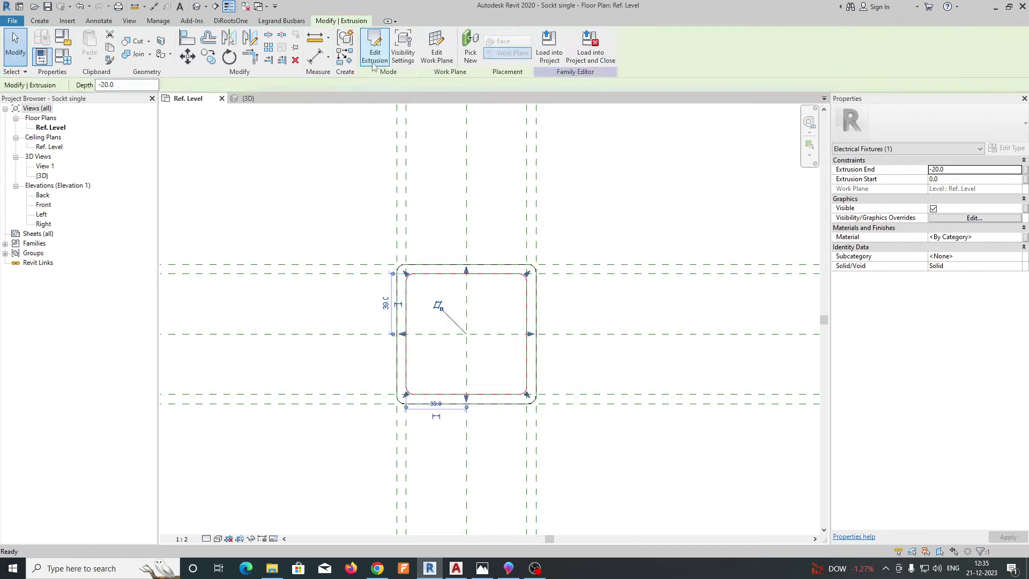
left_click(264, 127)
- Examine the plate and back box extrusions in 3D using the Wireframe visual style, and return the view to Hidden Line
left_click(250, 99)
scroll(441, 338, "up", 5)
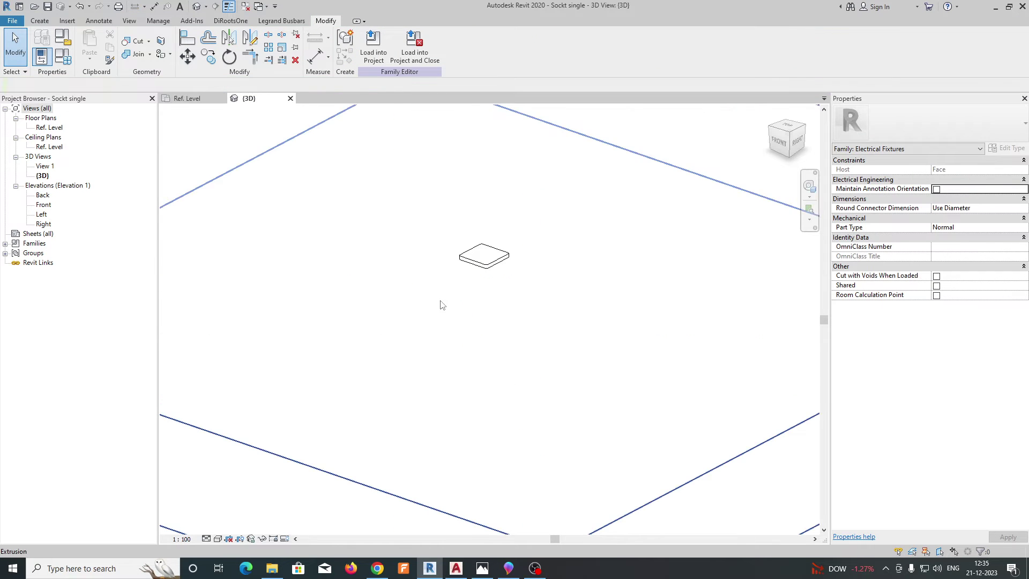
middle_click_drag(441, 337, 525, 265)
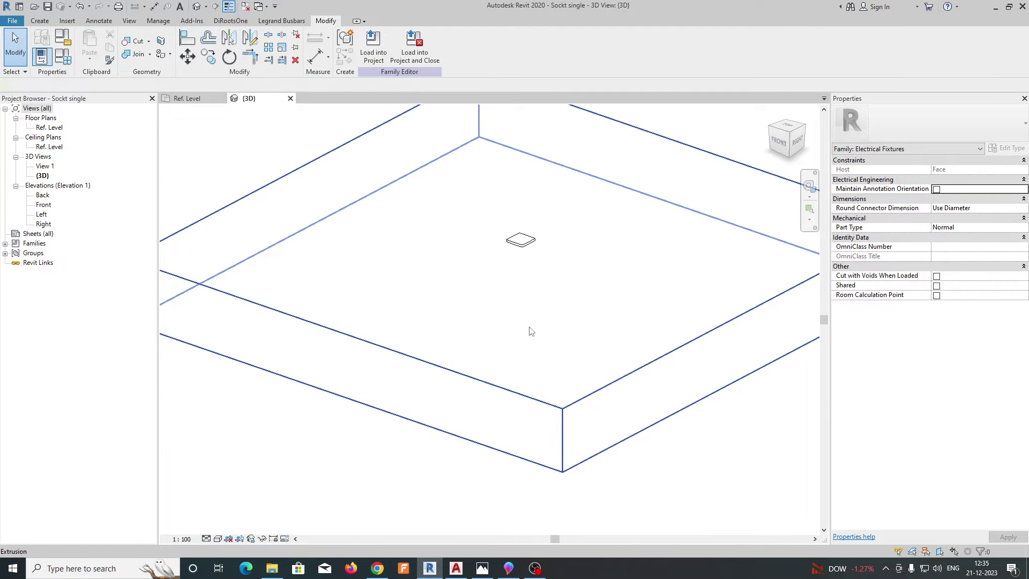
left_click(218, 538)
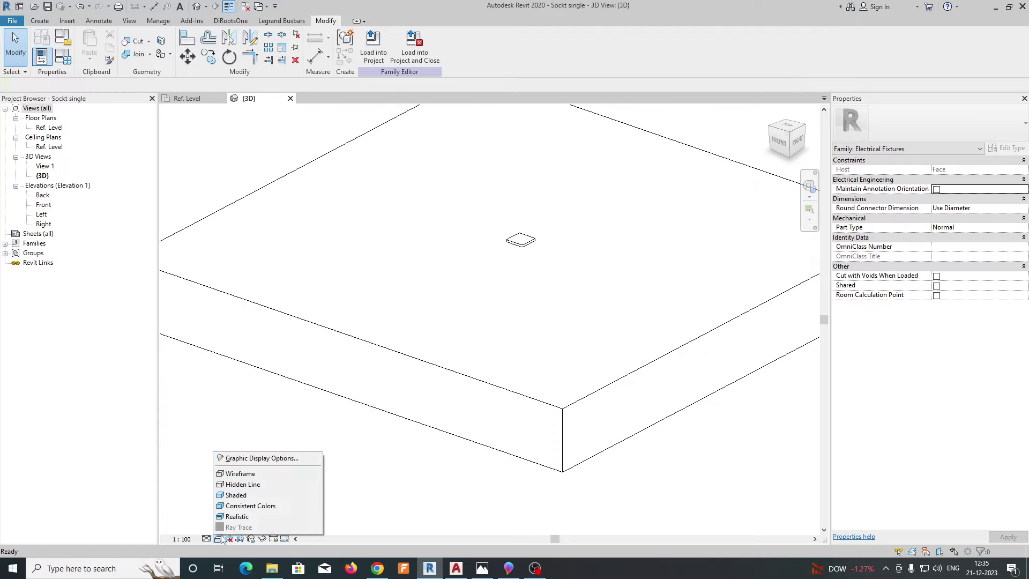
left_click(239, 473)
scroll(546, 304, "up", 5)
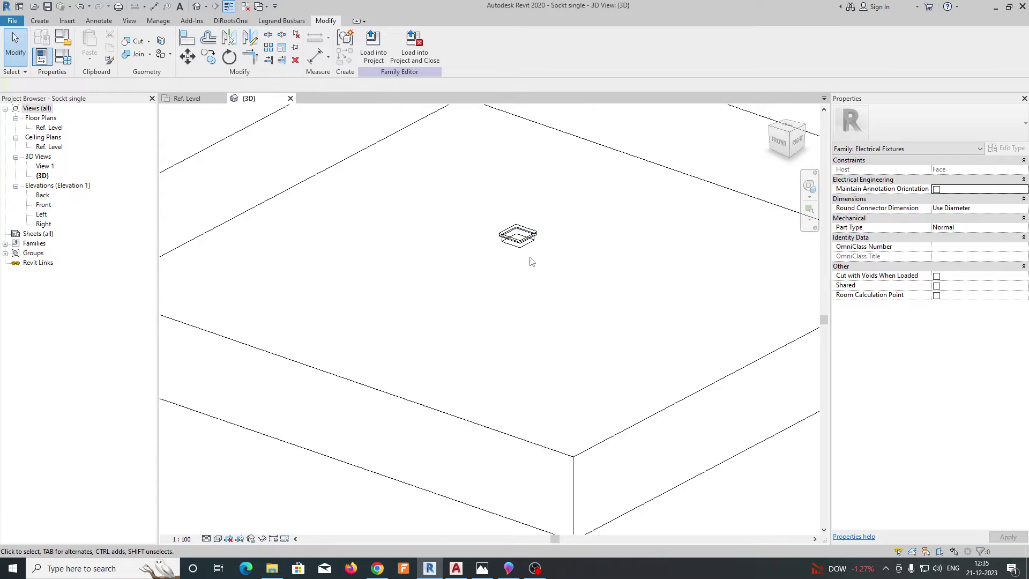
middle_click_drag(577, 291, 556, 379, "shift")
scroll(537, 318, "down", 5)
left_click(217, 539)
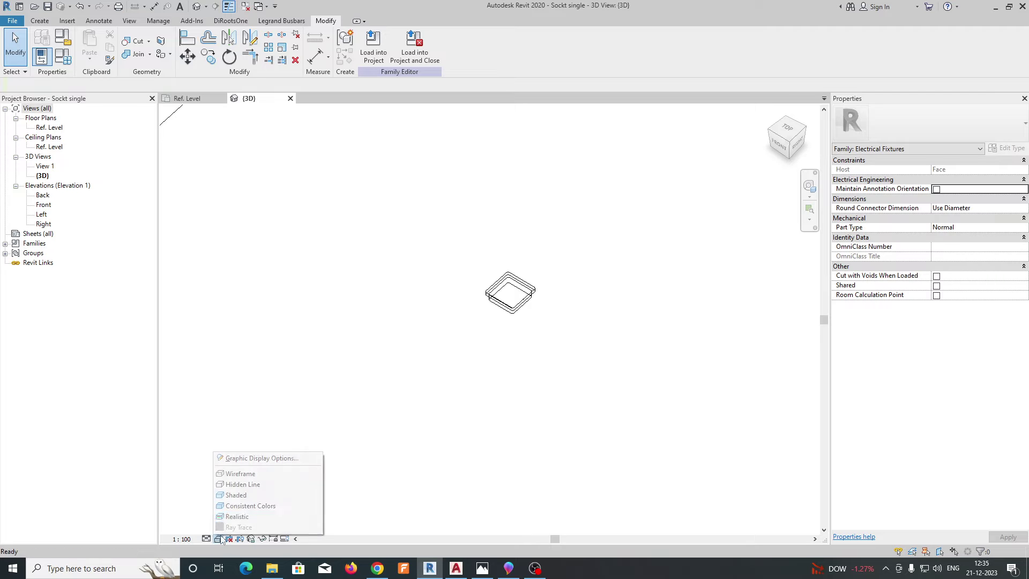
left_click(220, 482)
scroll(415, 339, "down", 2)
scroll(415, 339, "down", 3)
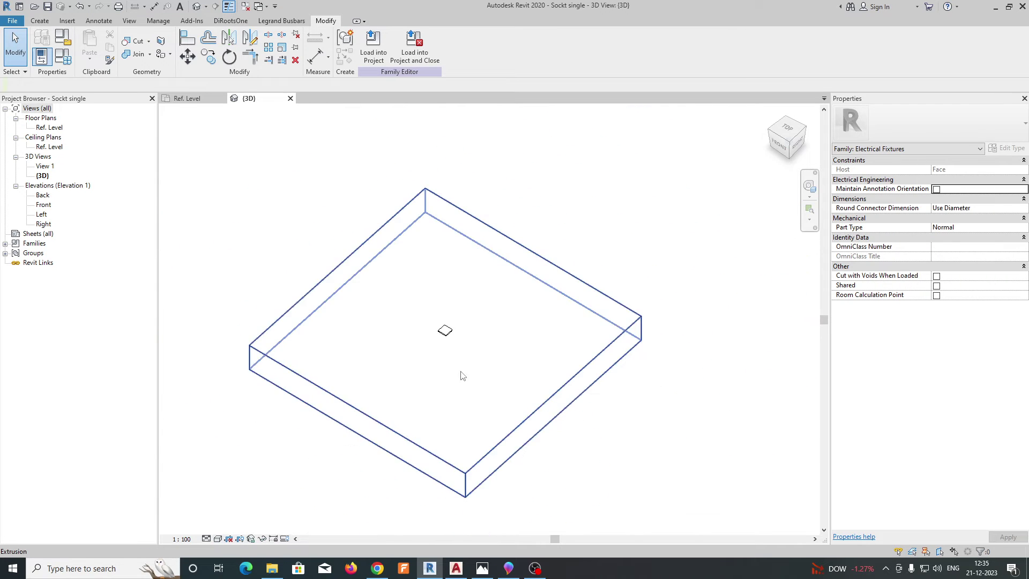
- In the Right elevation, place horizontal reference planes offset 10 above and 20 below the host face line
left_click(197, 101)
middle_click_drag(643, 310, 596, 293)
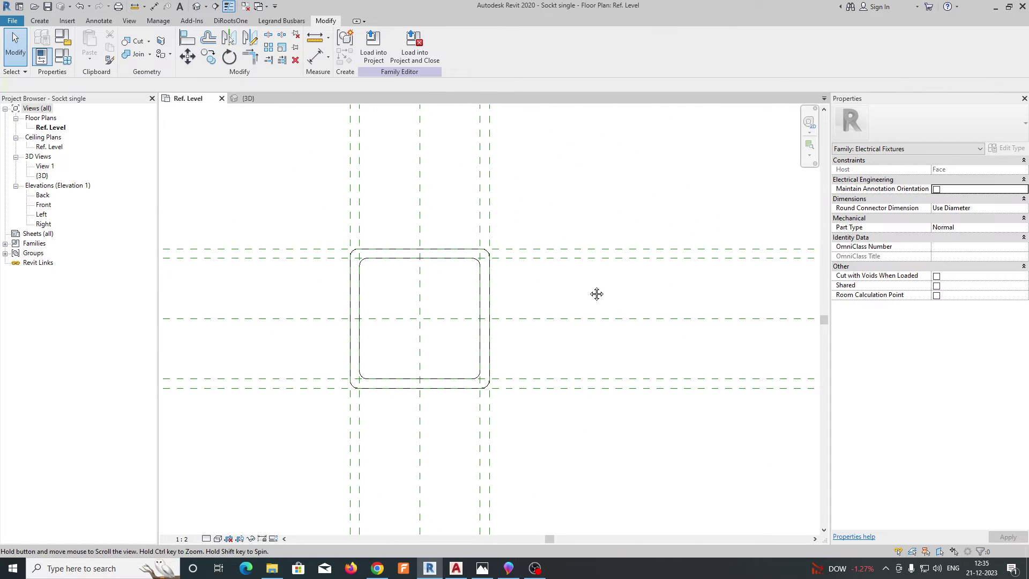
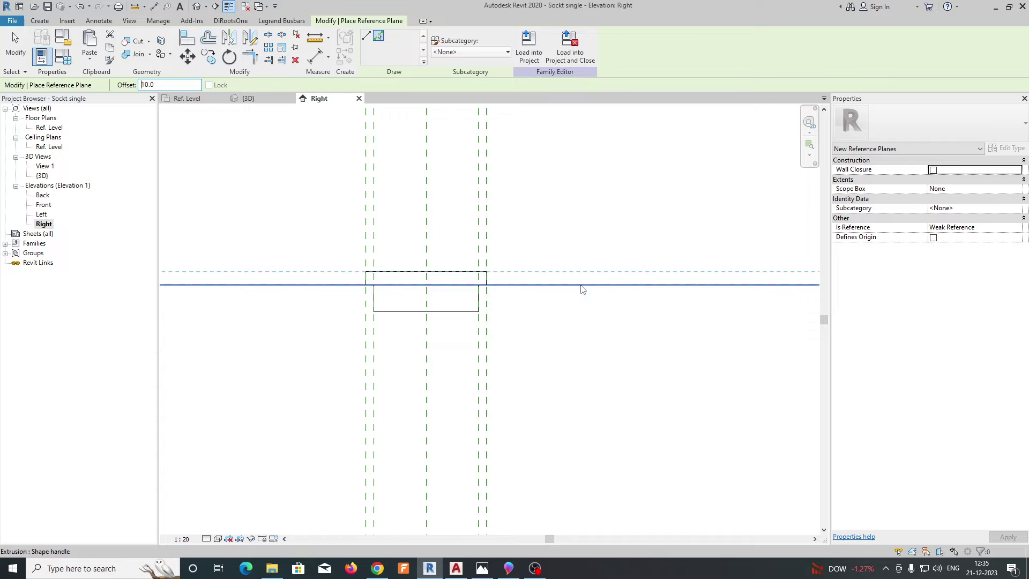
left_click(582, 289)
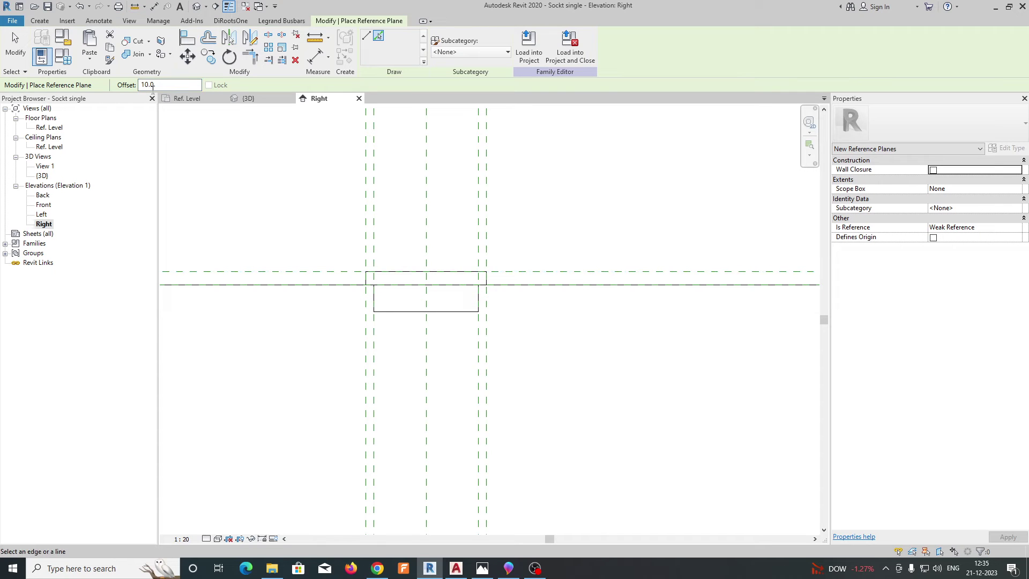
left_click_drag(157, 85, 134, 86)
left_click(528, 289)
key("Escape")
key("Escape")
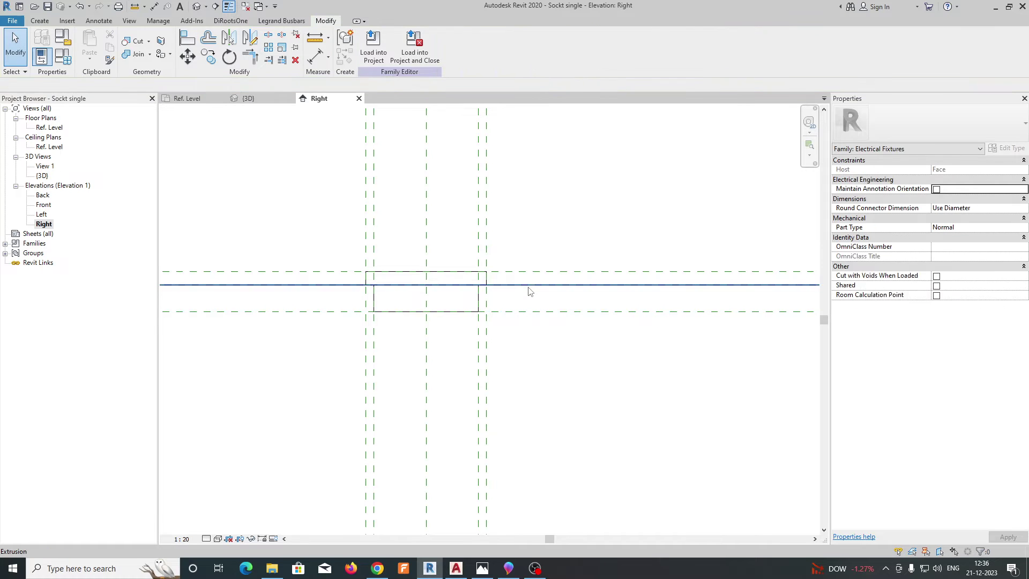
- Add an aligned dimension between the host face line and the upper reference plane, and set the view scale to 1:2
middle_click_drag(555, 352, 465, 330)
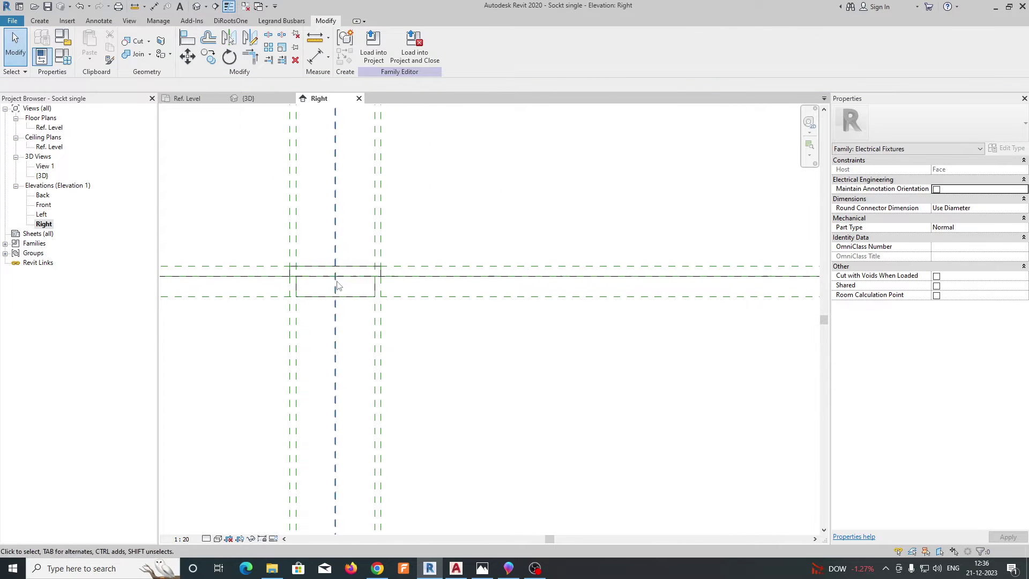
scroll(333, 274, "up", 1)
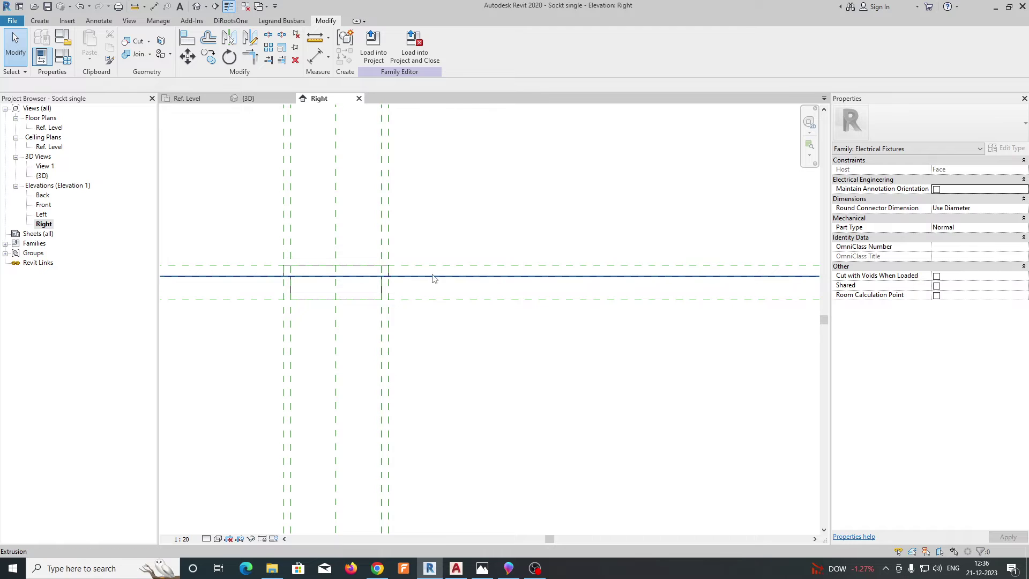
left_click(315, 56)
scroll(510, 279, "up", 1)
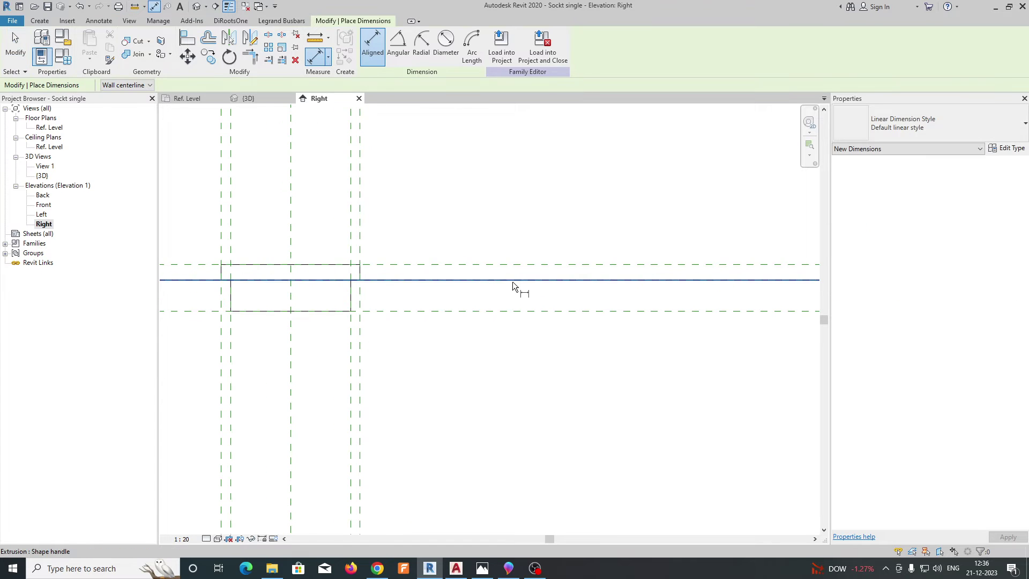
left_click(513, 281)
left_click(527, 265)
left_click(618, 216)
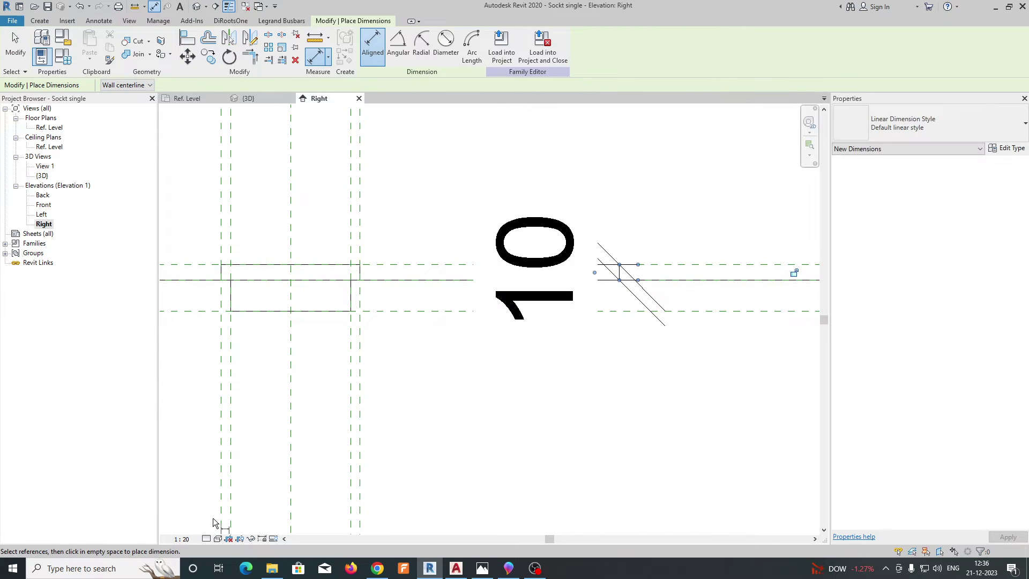
left_click(182, 539)
left_click(202, 396)
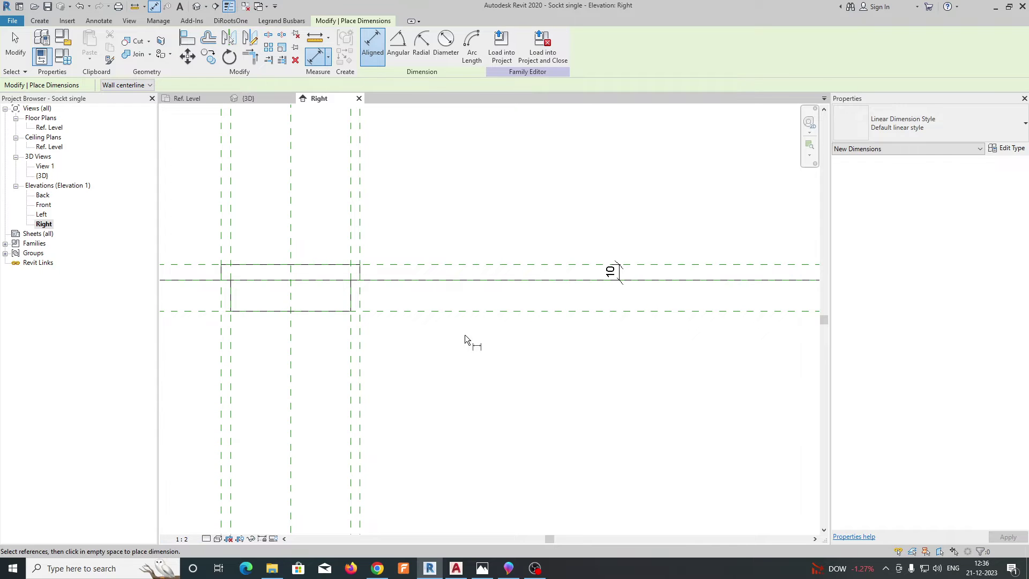
- Add an aligned dimension between the lower reference plane and the host face line
left_click(458, 311)
left_click(461, 280)
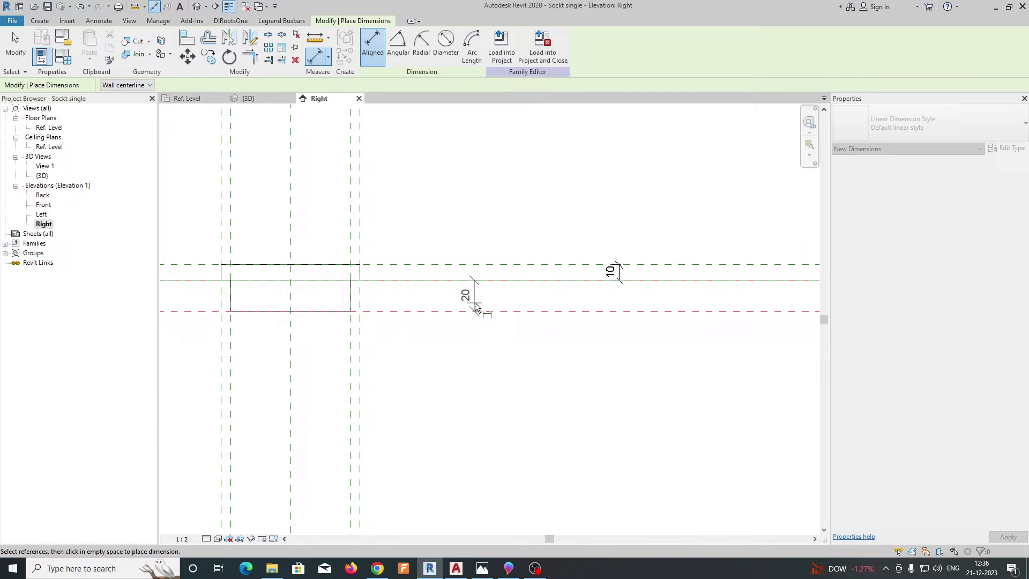
left_click(520, 296)
key("Escape")
key("Escape")
- Move the socket plate's depth dimension closer to the back box dimension and label it with a new type parameter named Depth Of Socket
left_click(622, 277)
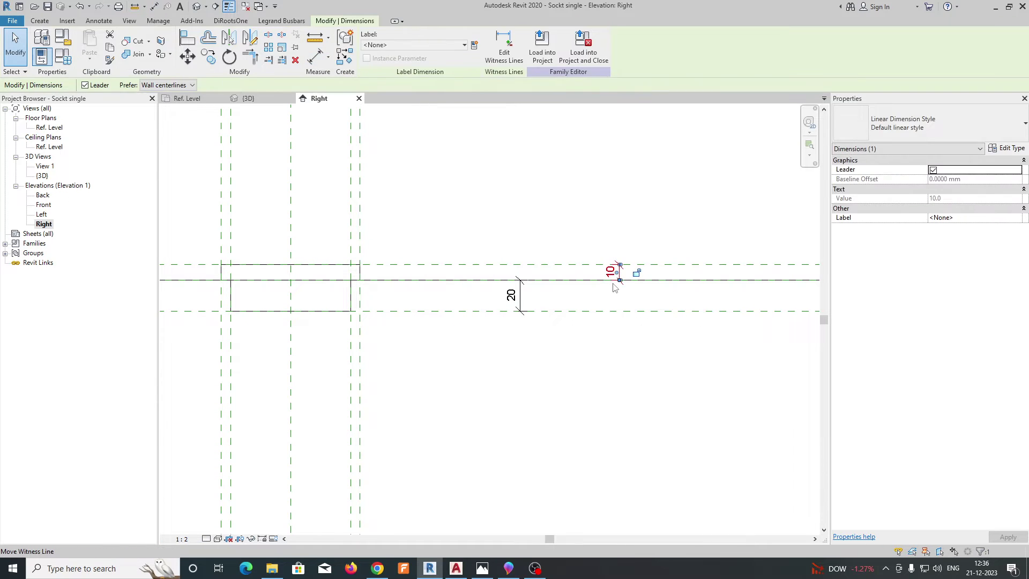
left_click_drag(636, 269, 594, 276)
key("Left")
key("Left")
key("Left")
key("Left")
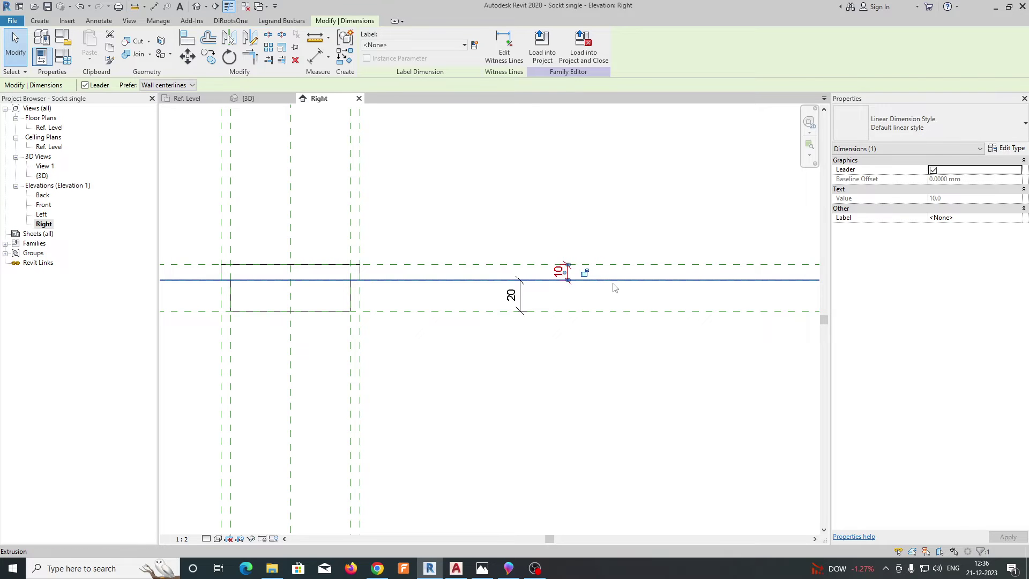
left_click(474, 45)
type("Depth Of Socket")
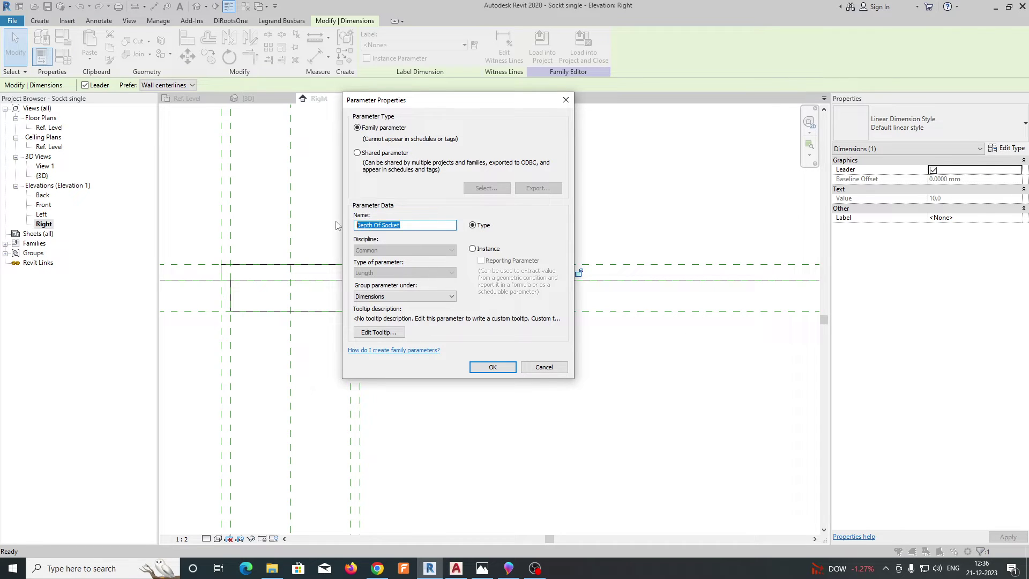
left_click(492, 367)
- Label the back box's depth dimension with a new type parameter named Depth Of Back Box, and return to the Ref. Level plan
left_click(517, 295)
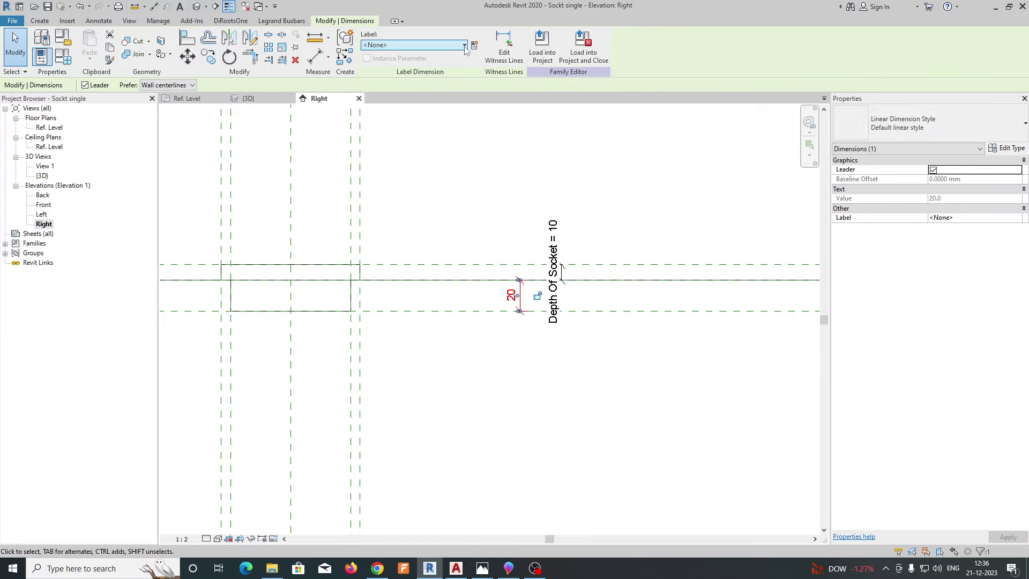
left_click(473, 45)
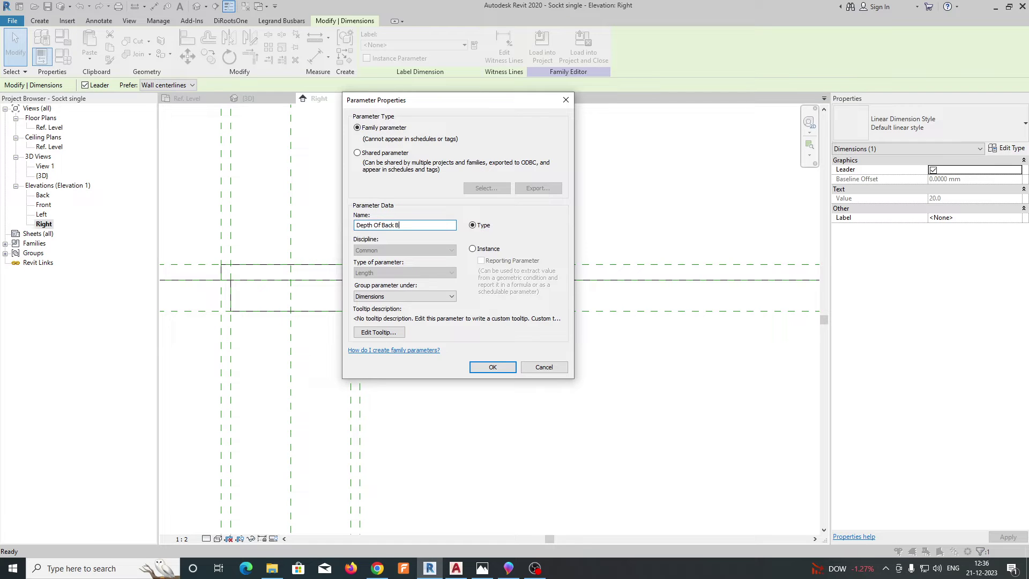
left_click(492, 366)
key("Escape")
scroll(518, 298, "down", 2)
middle_click_drag(481, 367, 553, 361)
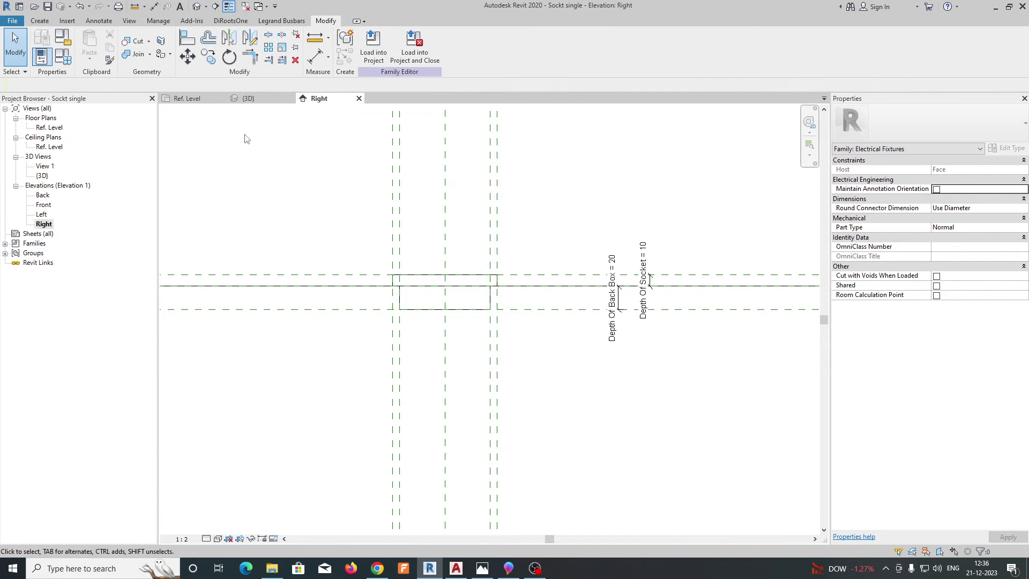
left_click(202, 102)
middle_click_drag(367, 276, 381, 251)
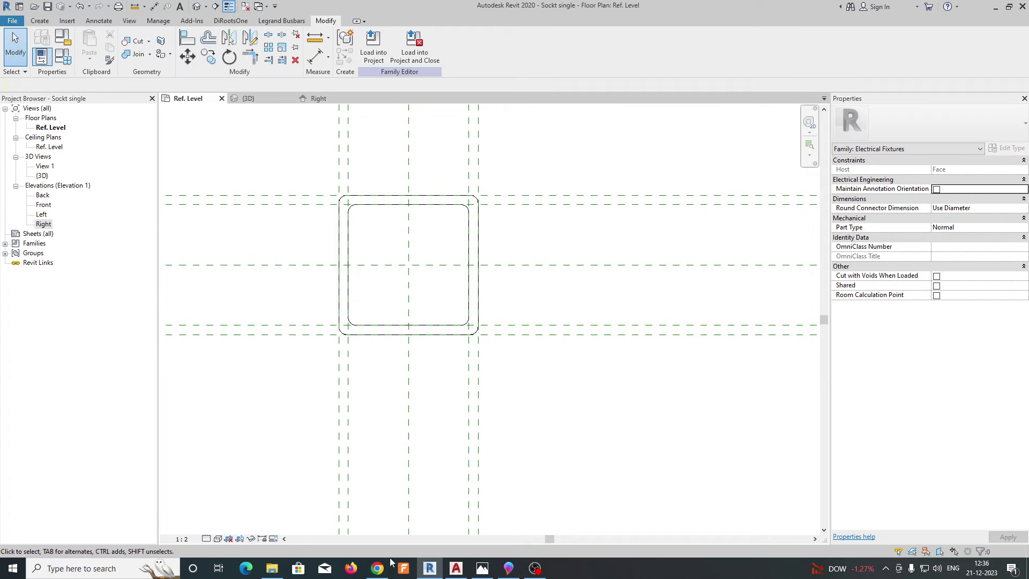
- Switch to the socket photo in Paint 3D, mark the three pin holes and the switch in red, and return to Revit
left_click(508, 568)
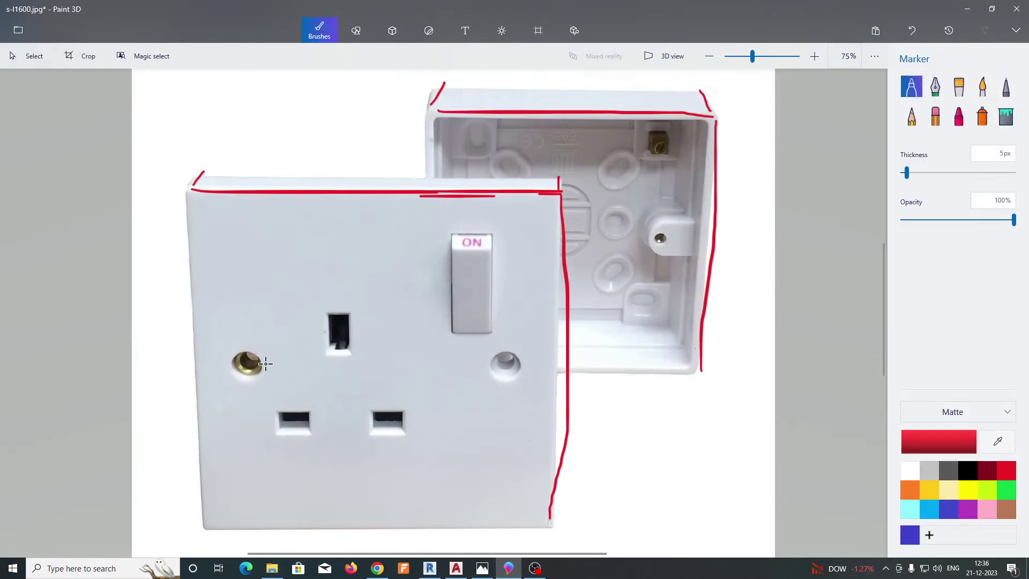
mouse_move(310, 309)
left_mouse_down()
mouse_move(337, 323)
mouse_move(374, 384)
left_mouse_up()
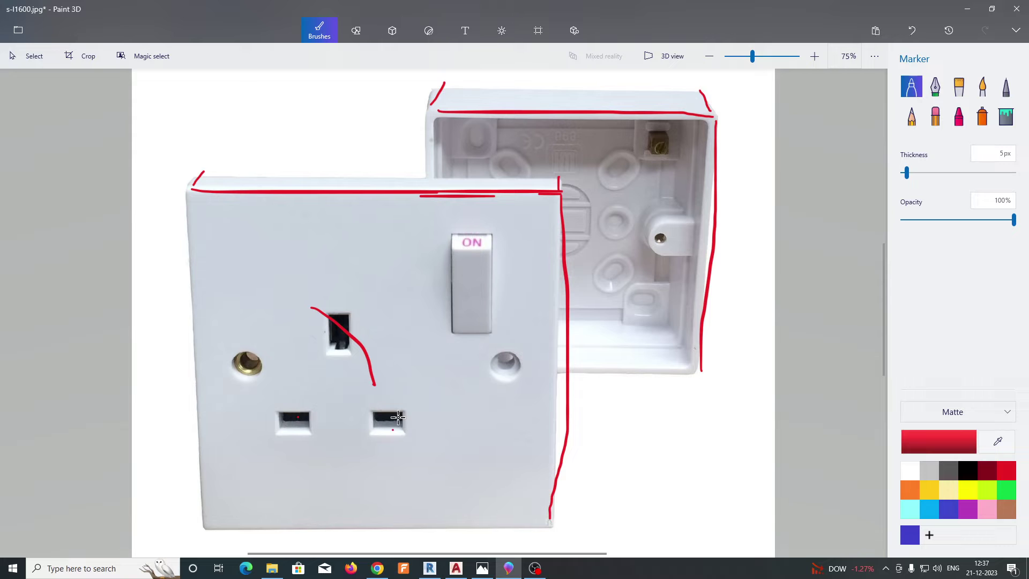
mouse_move(453, 234)
left_mouse_down()
mouse_move(491, 252)
mouse_move(459, 351)
left_mouse_up()
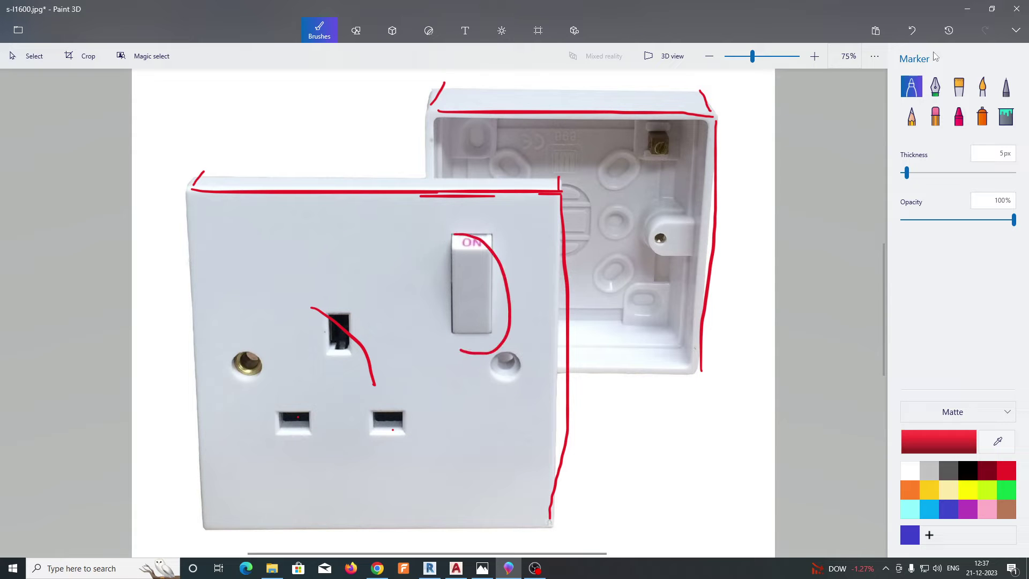
left_click(963, 9)
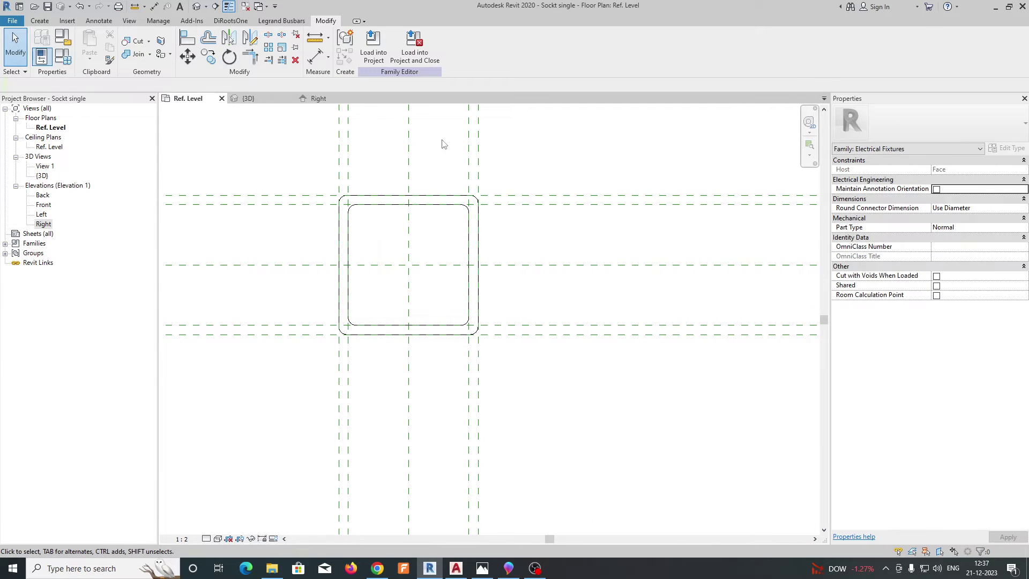
- Start a void extrusion sketch in the Ref. Level plan
left_click(39, 22)
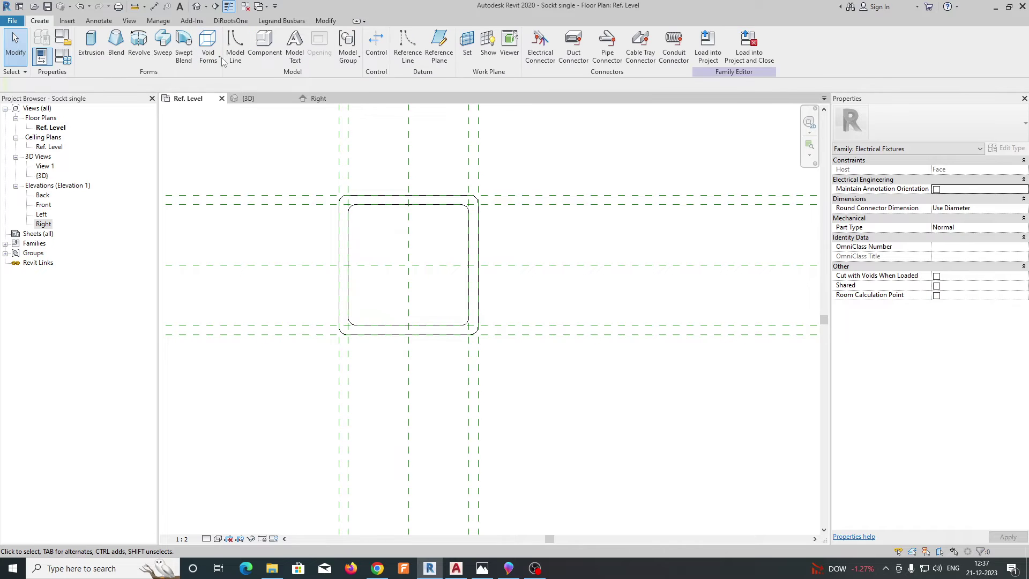
left_click(220, 58)
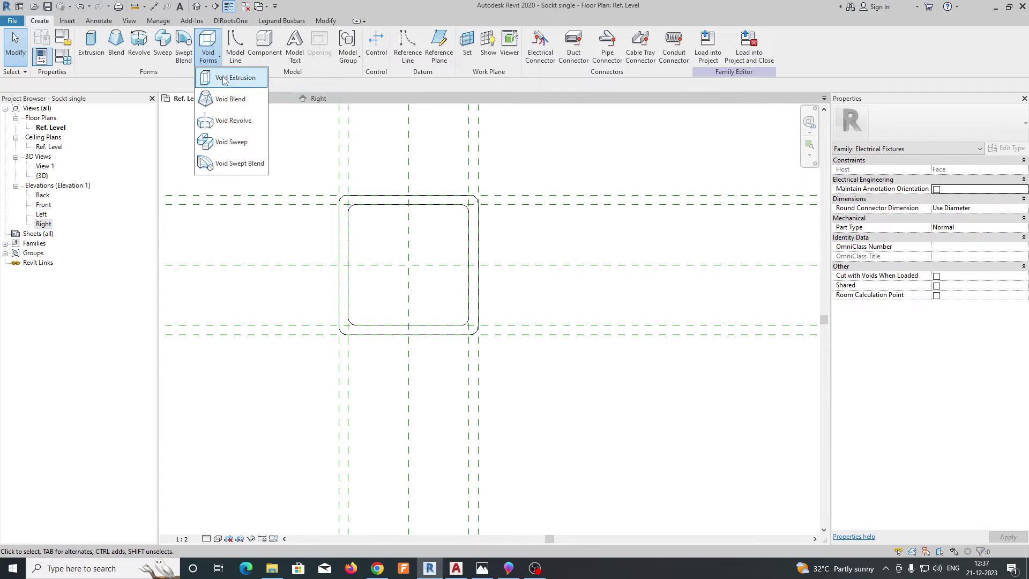
left_click(223, 80)
scroll(356, 312, "up", 3)
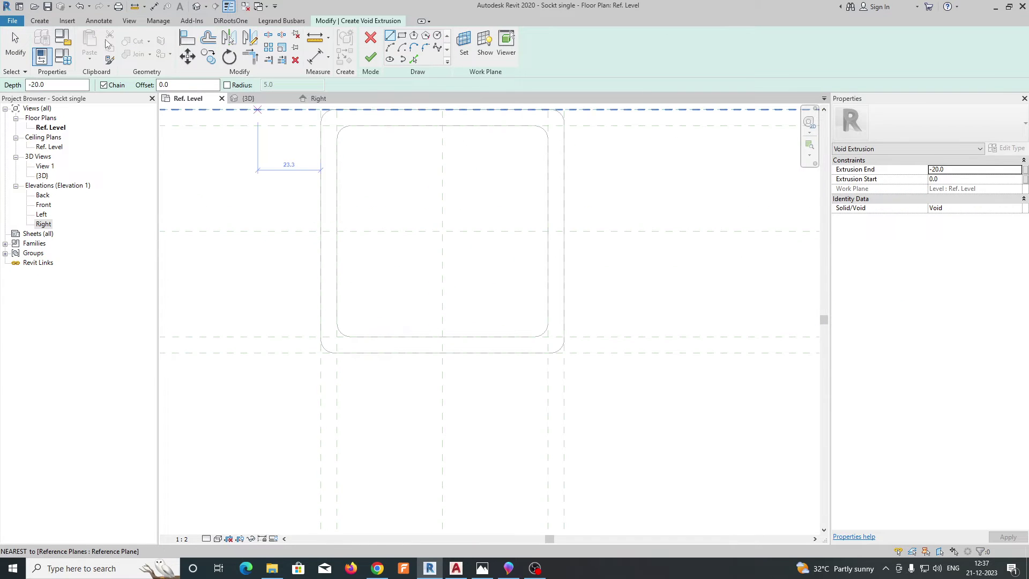
scroll(363, 281, "up", 1)
scroll(359, 306, "up", 2)
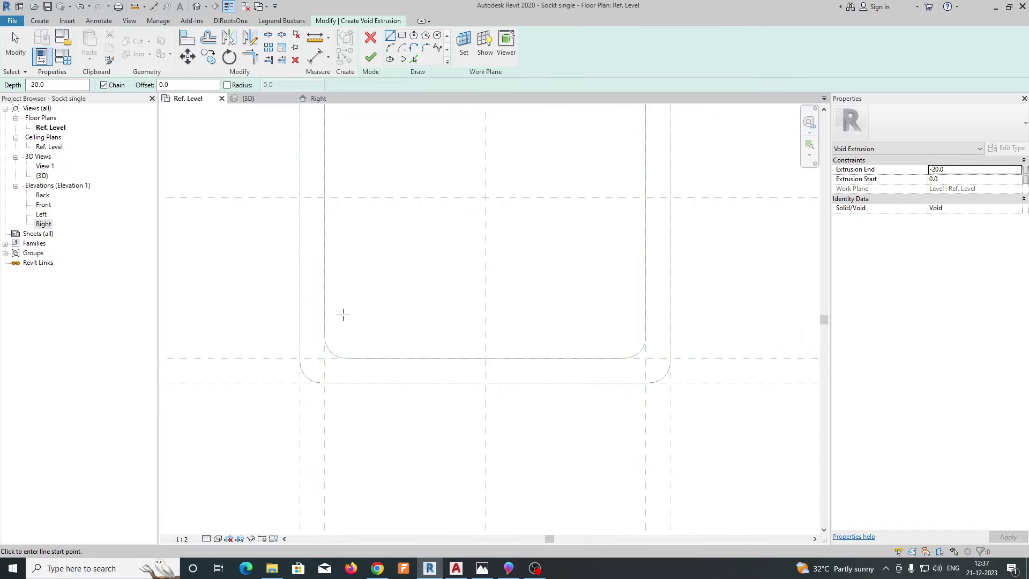
left_click(349, 297)
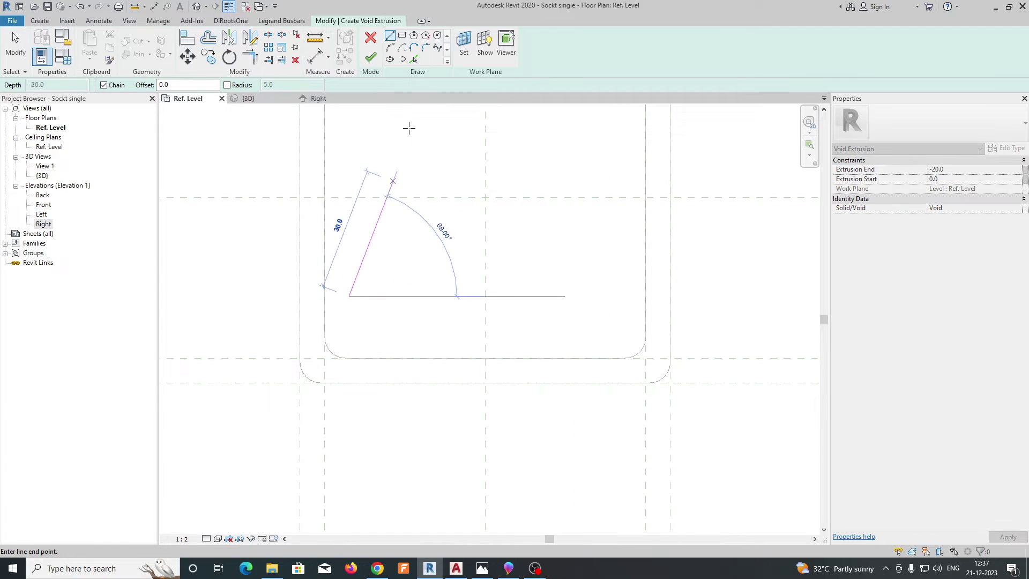
key("Escape")
key("Escape")
- Set the void depth to 10 and sketch a rectangle about 10 mm wide and half as high in the plate's lower-left area
left_click(402, 35)
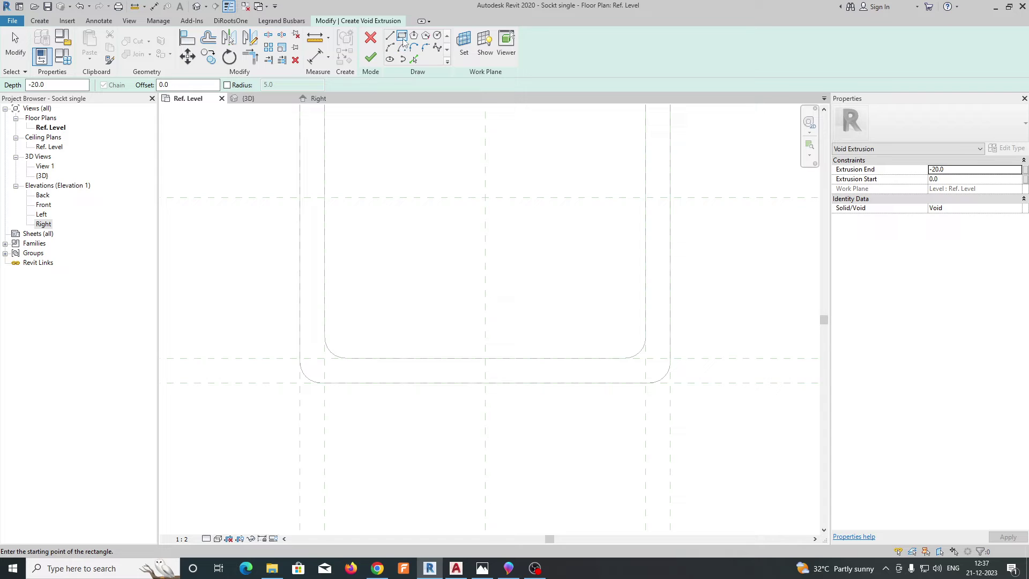
left_click(27, 85)
scroll(356, 305, "up", 1)
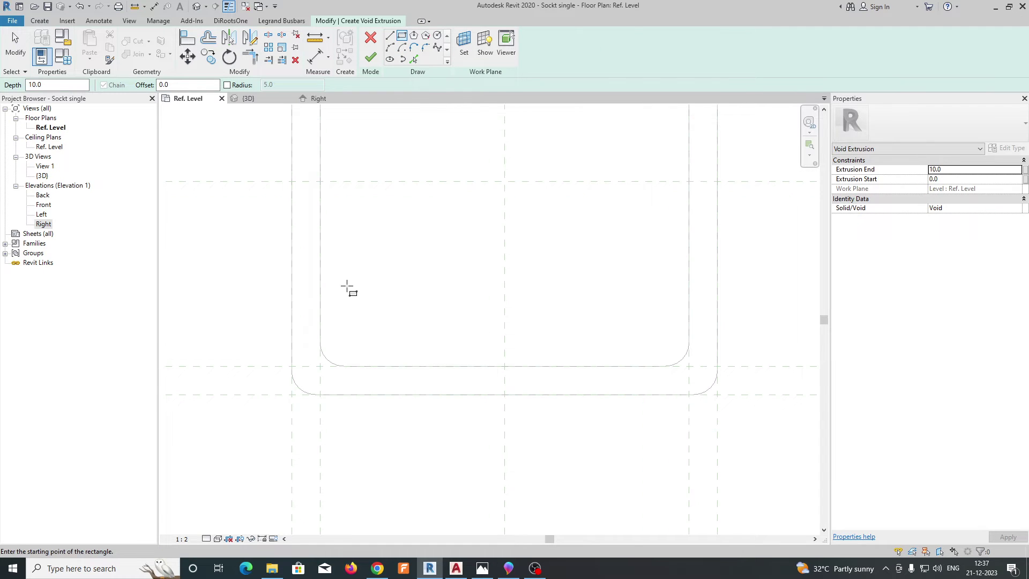
left_click(347, 287)
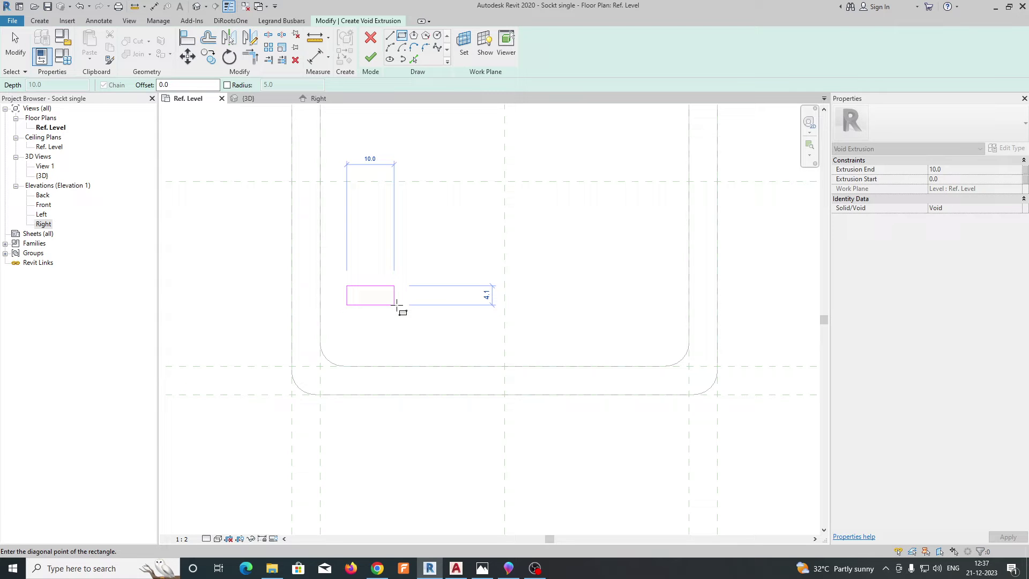
left_click(397, 308)
key("Escape")
key("Escape")
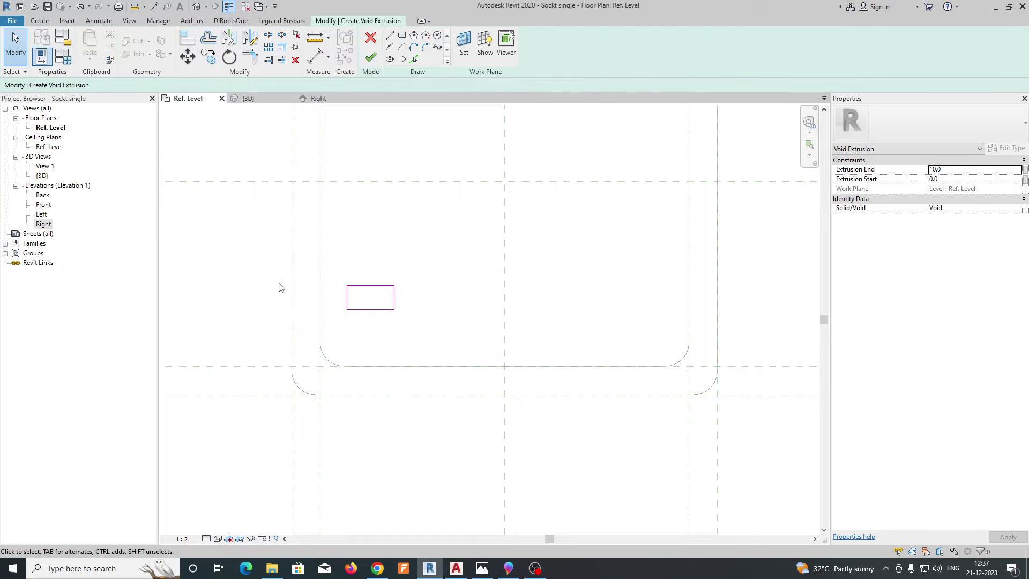
- Copy the pin-hole rectangle horizontally to the right, leaving a gap of about 10 mm between the two
left_click_drag(243, 262, 414, 325)
key("c")
key("o")
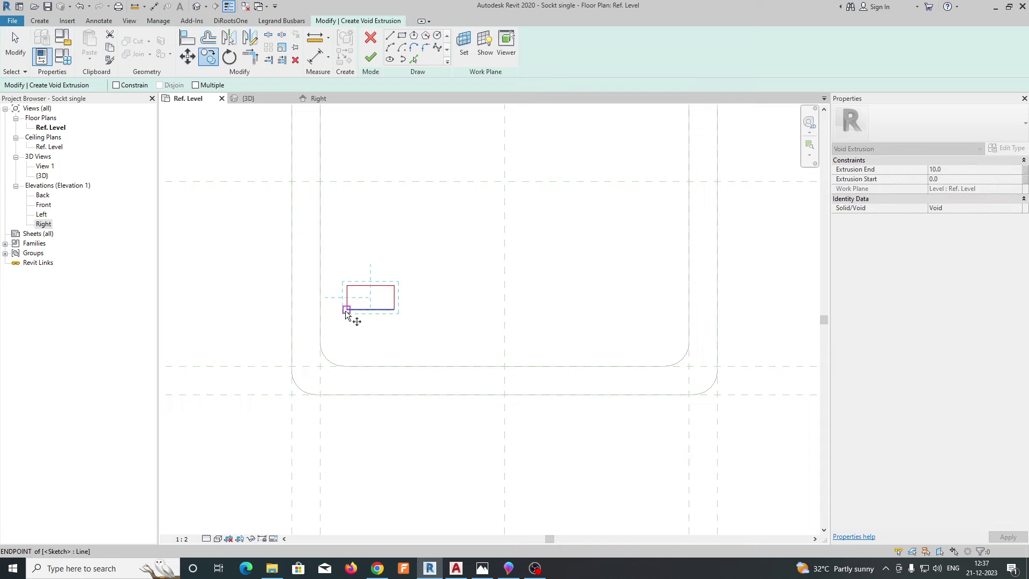
left_click(346, 309)
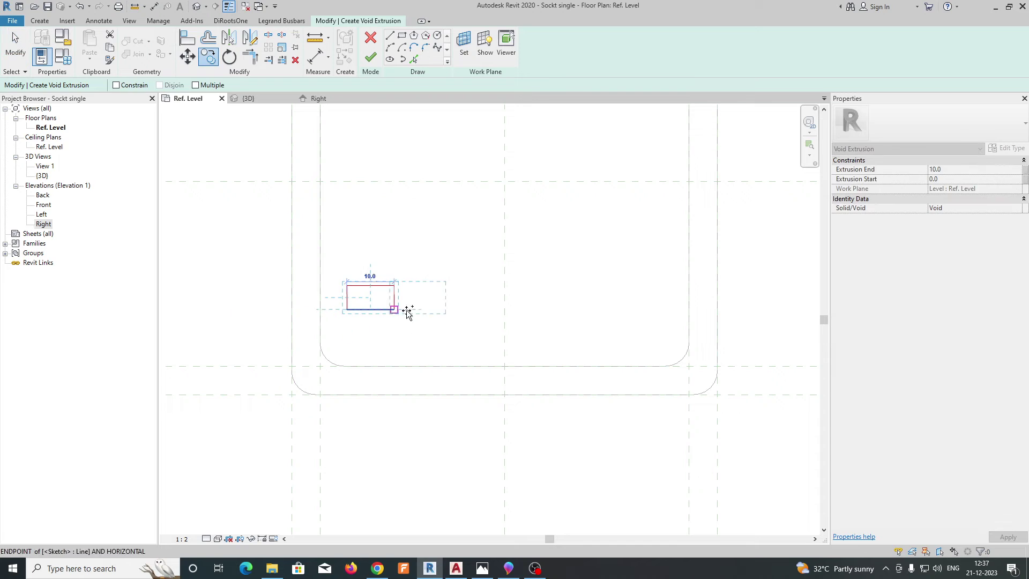
left_click(441, 310)
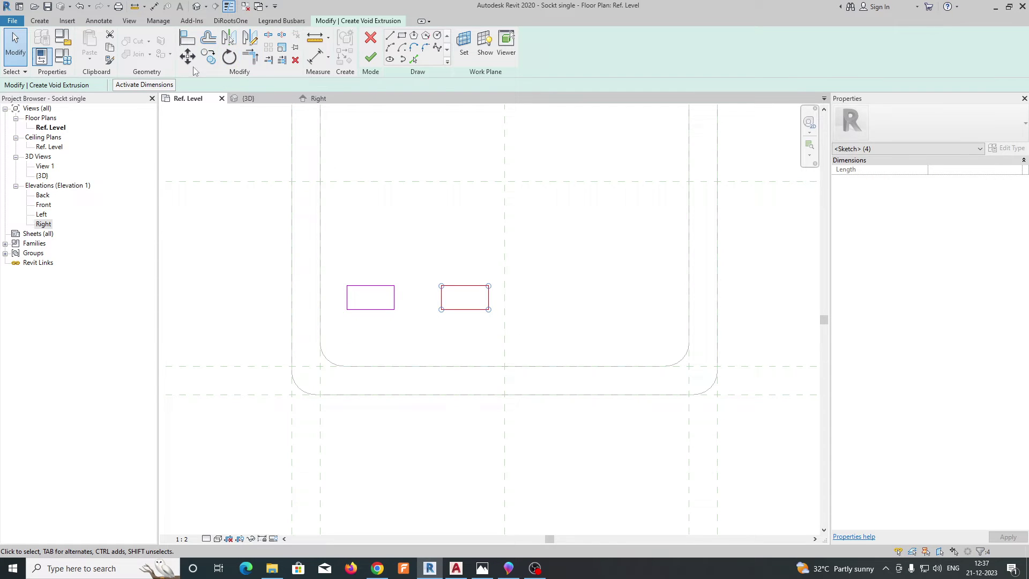
key("Escape")
- Copy the left pin-hole rectangle to a position above and roughly midway between the two lower rectangles
left_click(352, 288)
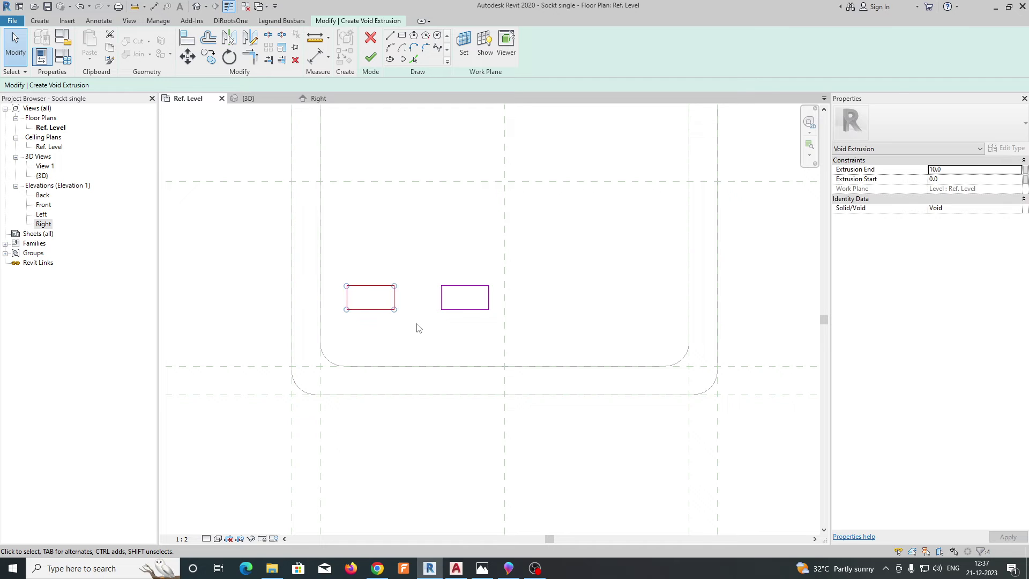
key("c")
key("o")
left_click(347, 298)
left_click(416, 234)
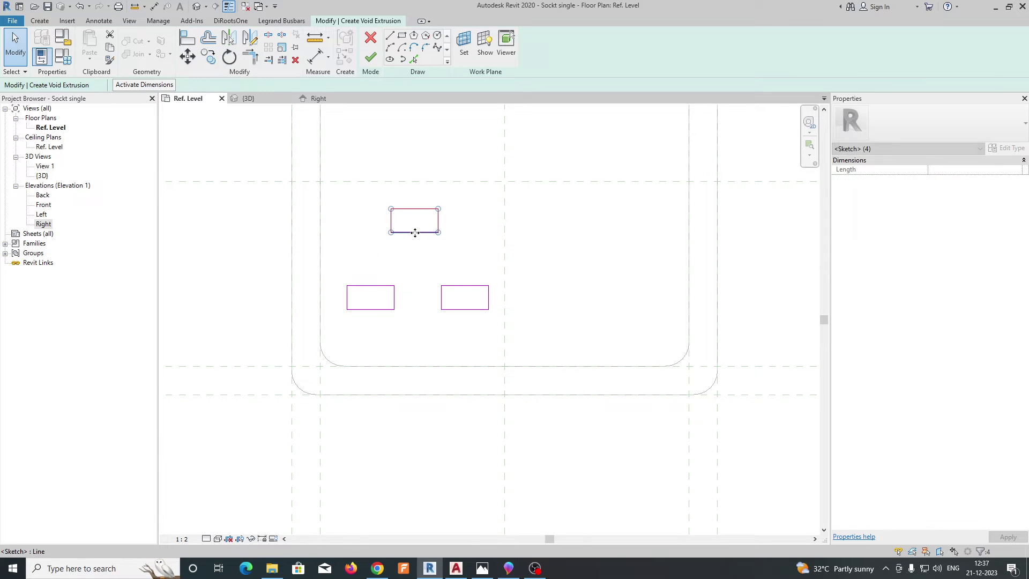
key("Escape")
- Rotate the upper pin-hole rectangle by 90 degrees about its centre
left_click_drag(363, 188, 469, 259)
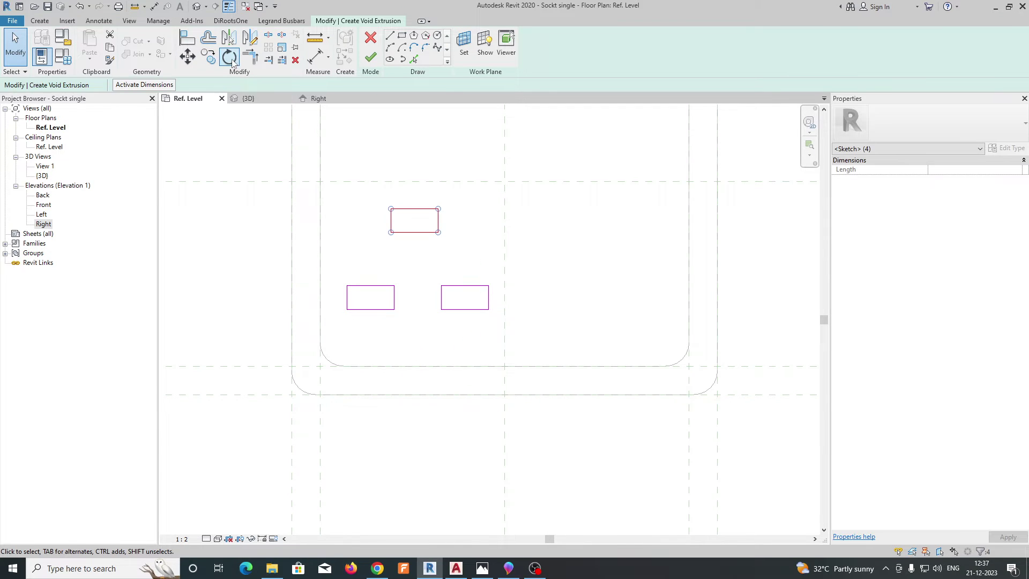
left_click(229, 56)
left_click(215, 84)
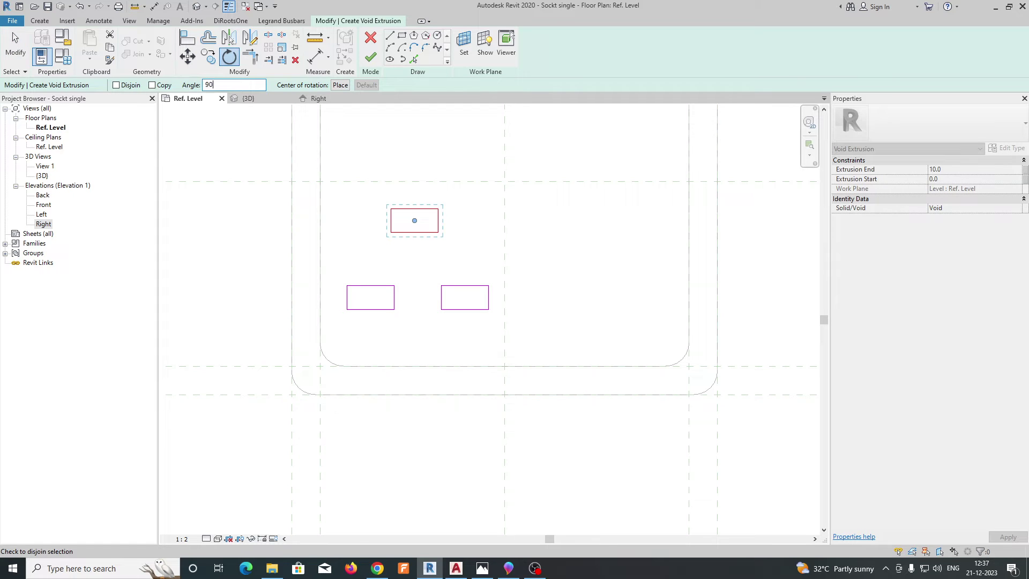
key("Return")
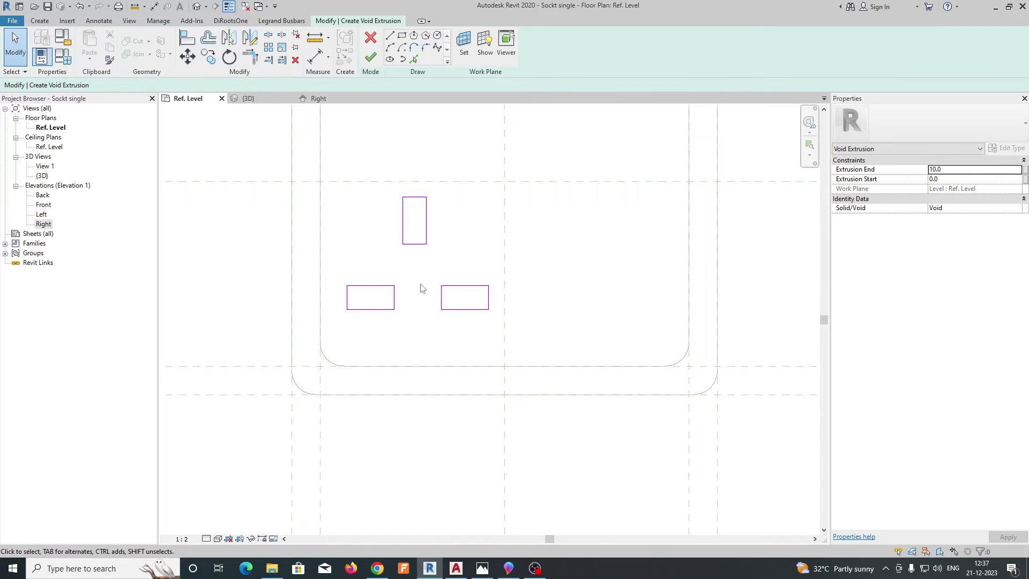
- Draw a helper line joining the lower rectangles' facing side midpoints, and a vertical helper line from its midpoint up into the upper rectangle
left_click(48, 22)
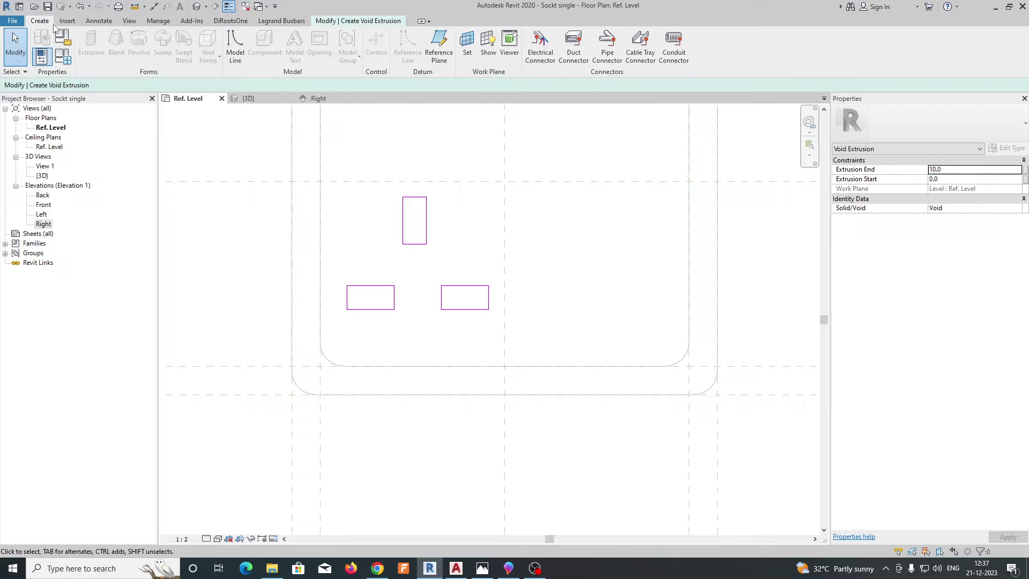
left_click(235, 47)
left_click(394, 297)
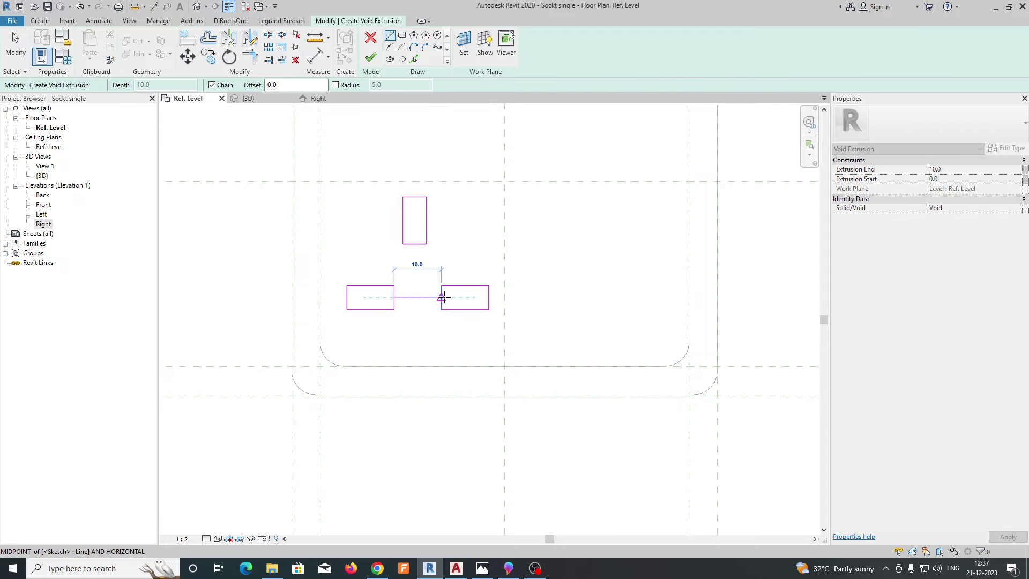
left_click(442, 298)
key("Escape")
left_click(417, 297)
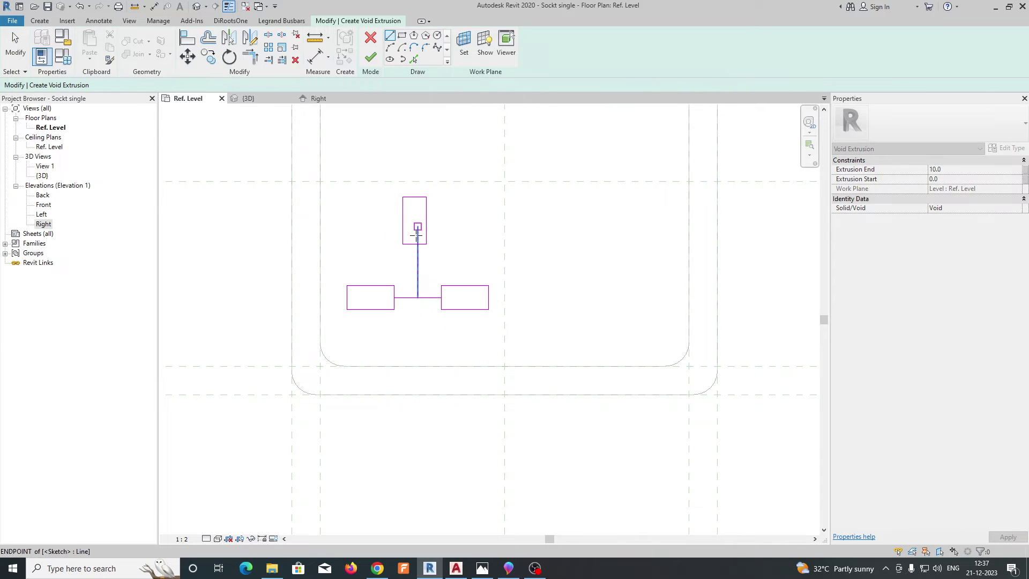
left_click(417, 233)
key("Escape")
key("Escape")
- Move the upper rectangle by its bottom edge midpoint so that it is centred on the vertical helper line
left_click_drag(386, 193, 455, 268)
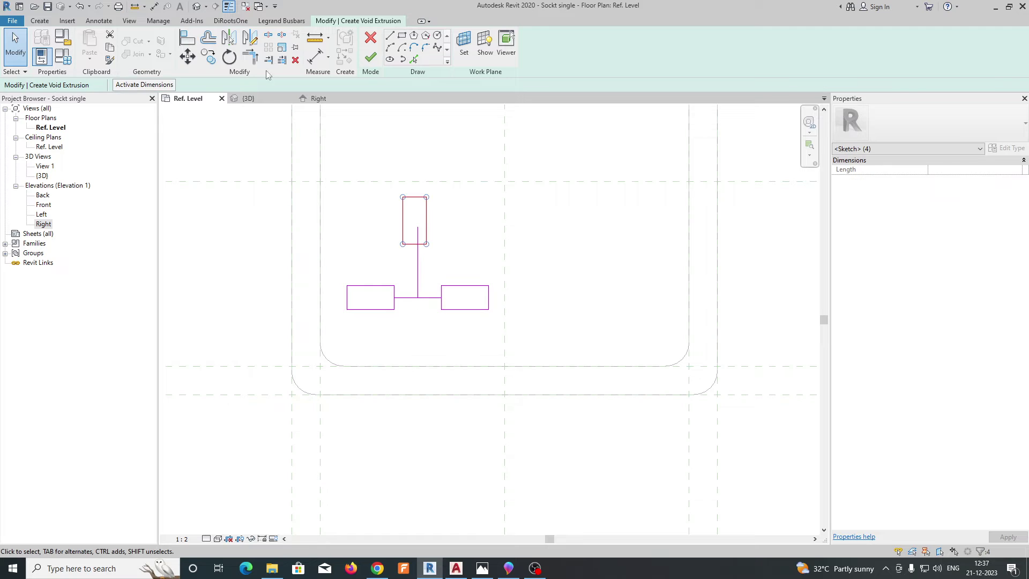
left_click(188, 57)
scroll(352, 205, "up", 1)
left_click(435, 257)
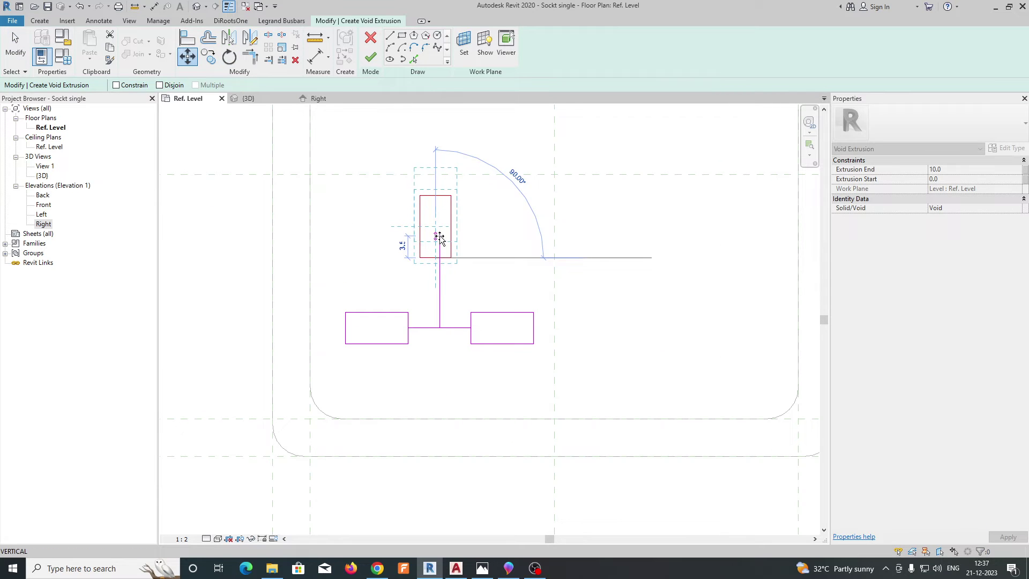
left_click(440, 233)
key("Escape")
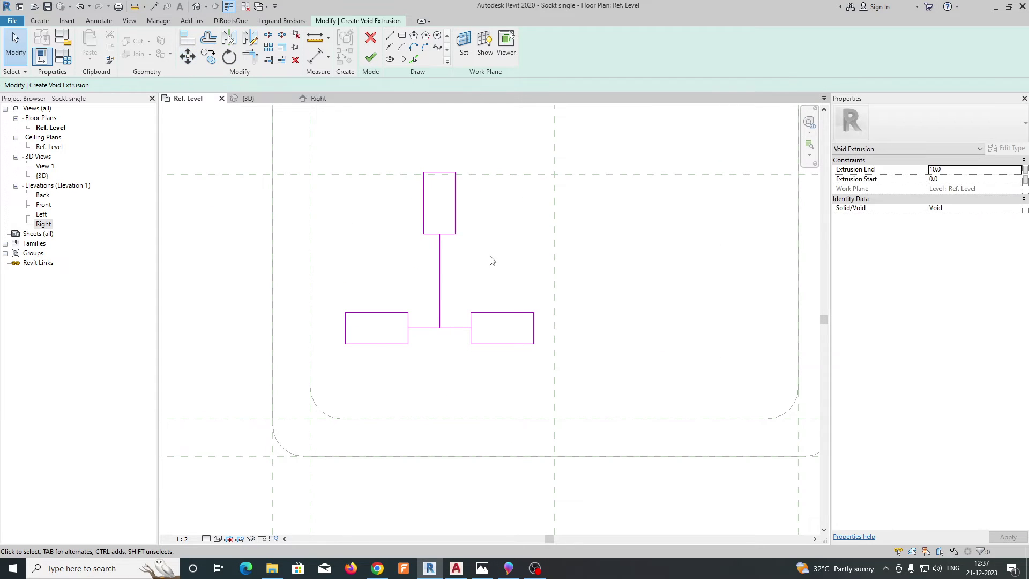
- Nudge the upper pin-hole rectangle slightly down along the vertical helper line
left_click_drag(386, 143, 500, 284)
key("Down")
key("Down")
key("Down")
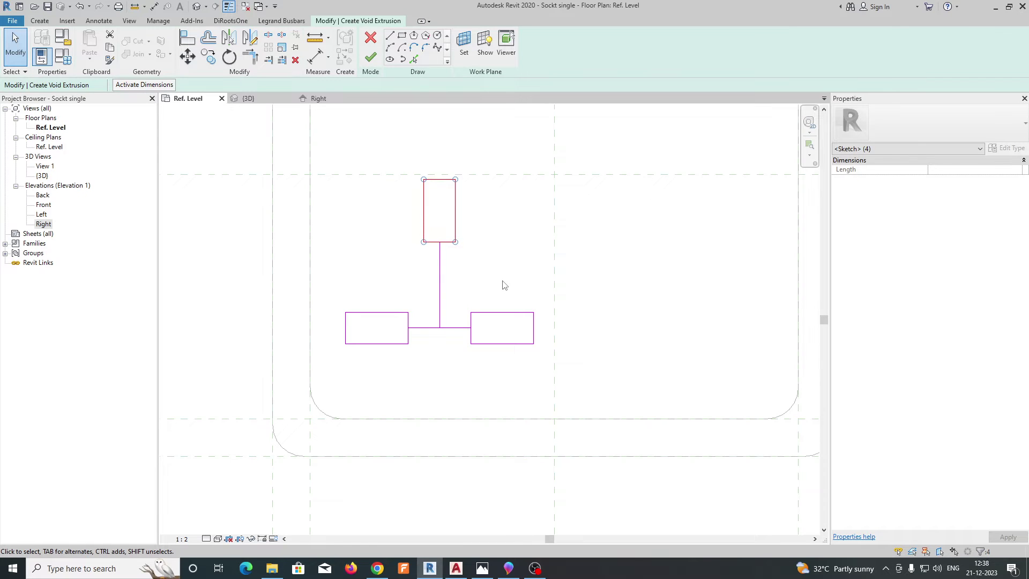
scroll(502, 285, "up", 1)
key("Escape")
- Delete the vertical and horizontal helper lines, and finish the void extrusion with the three pin-hole rectangles
left_click(430, 296)
key("Delete")
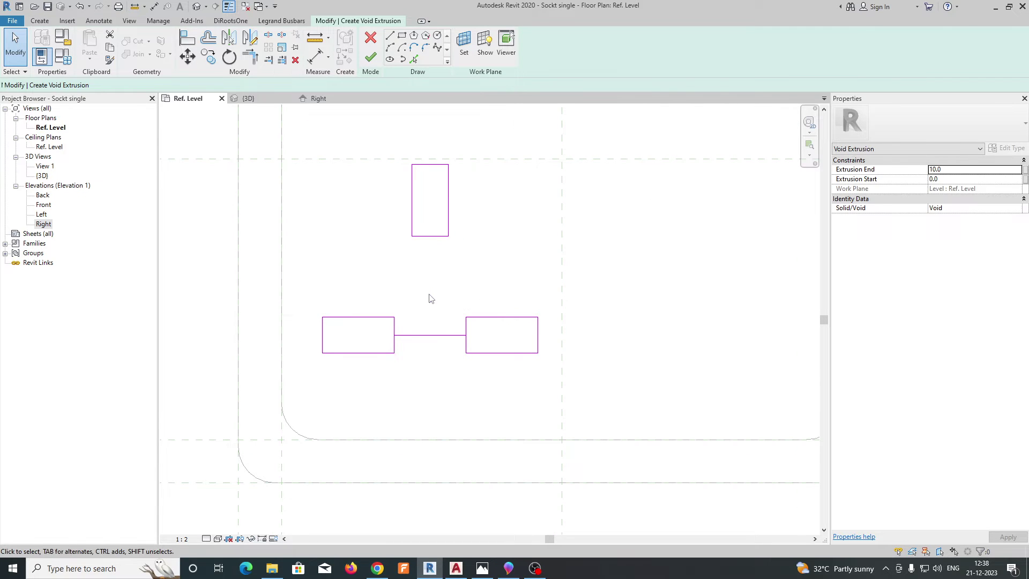
left_click(430, 335)
key("Delete")
scroll(446, 338, "down", 2)
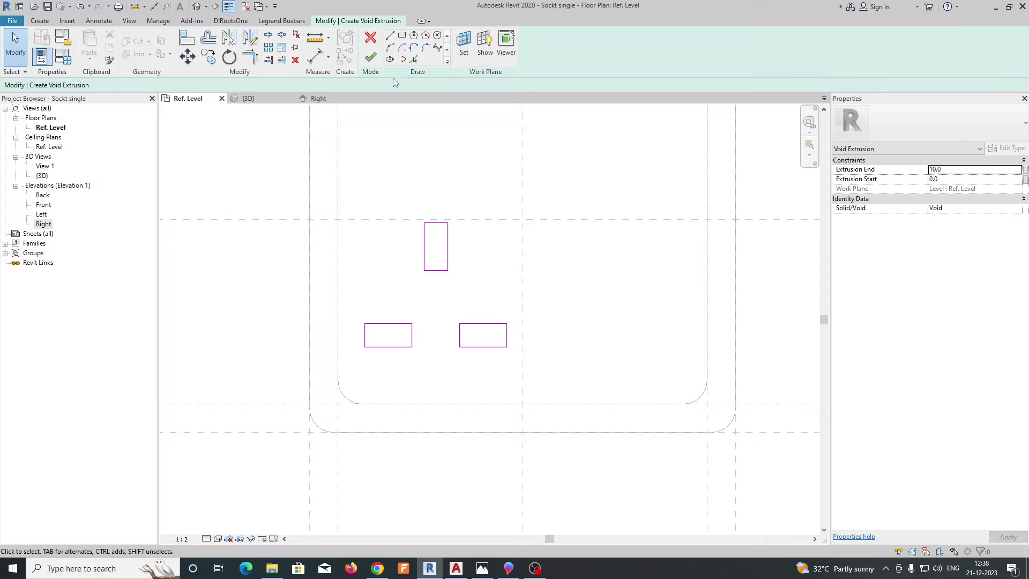
left_click(372, 58)
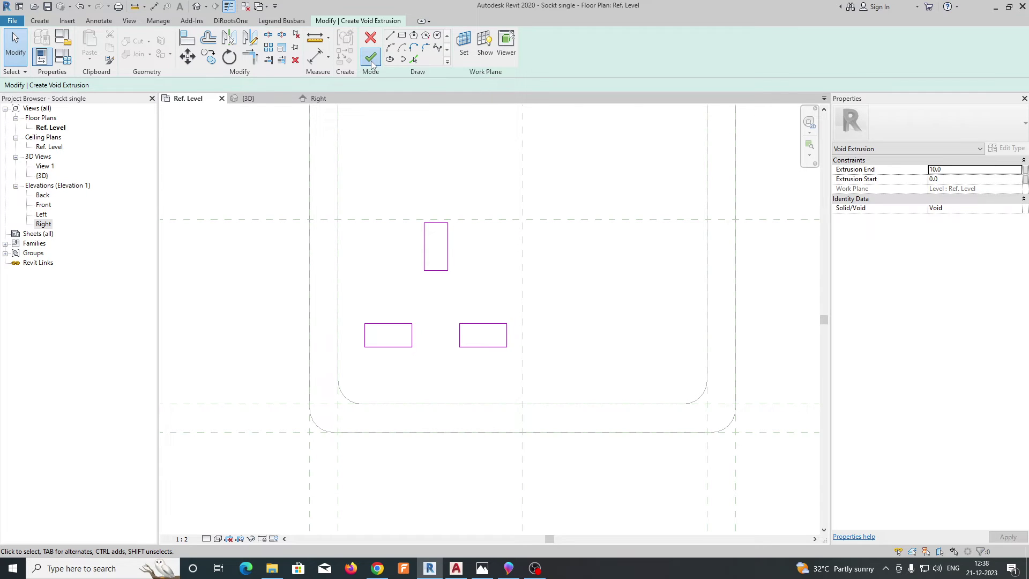
- Open the 3D view and display the socket with shaded surfaces to inspect the pin-hole cuts in the plate
left_click(248, 99)
scroll(461, 308, "up", 4)
scroll(462, 321, "down", 5)
scroll(404, 283, "up", 2)
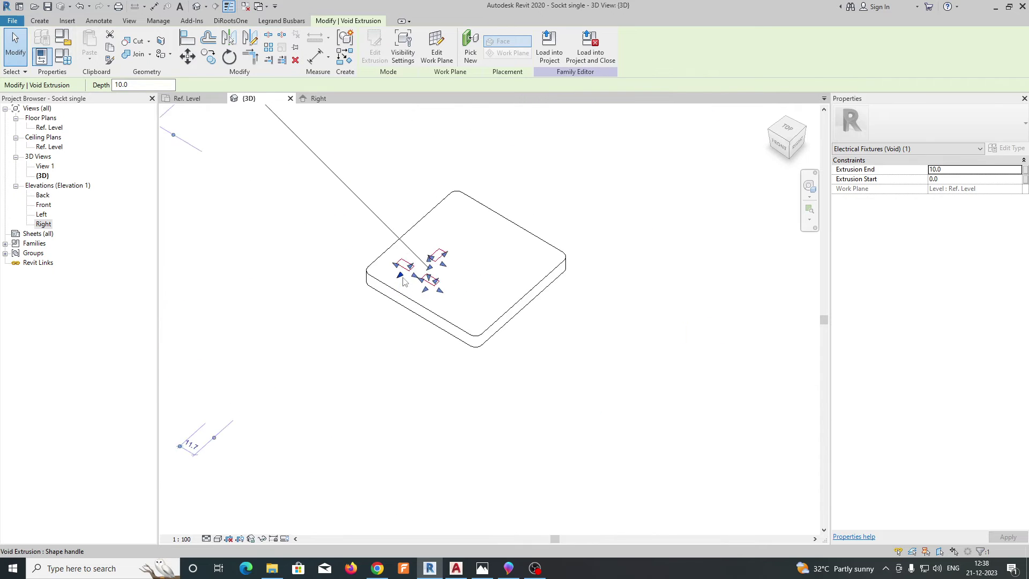
scroll(405, 283, "up", 1)
left_click(420, 388)
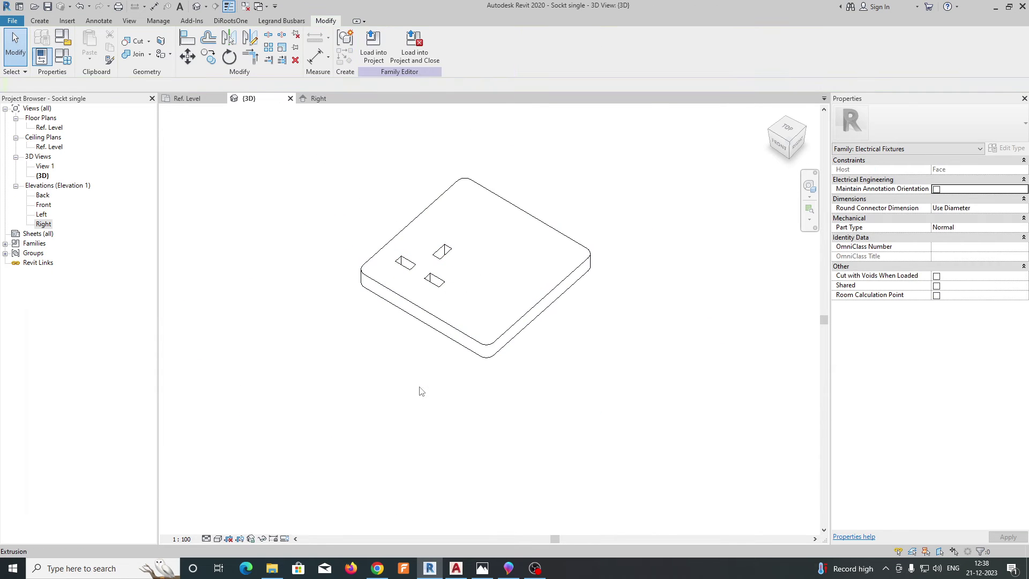
left_click(217, 539)
left_click(244, 493)
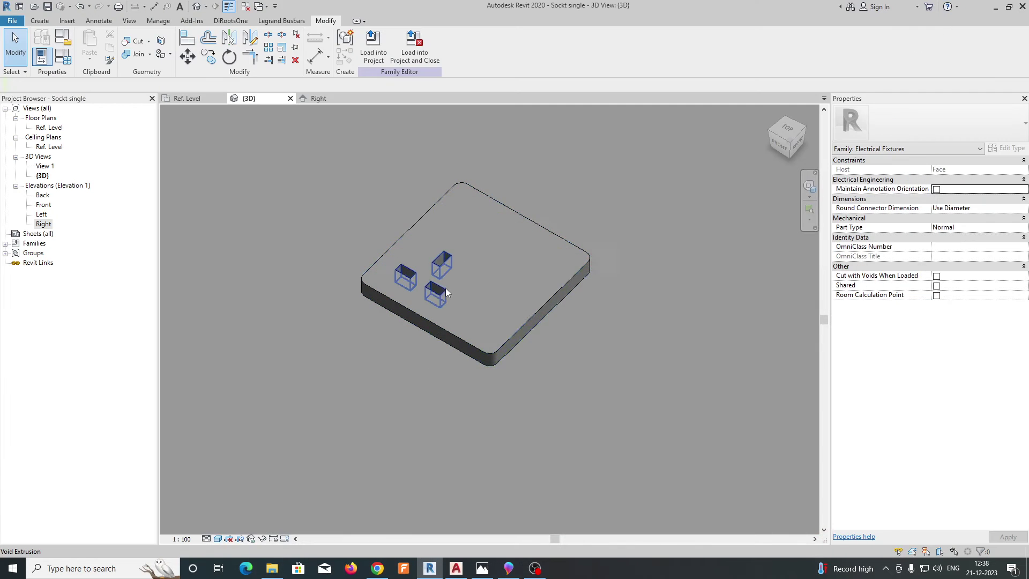
scroll(442, 275, "up", 4)
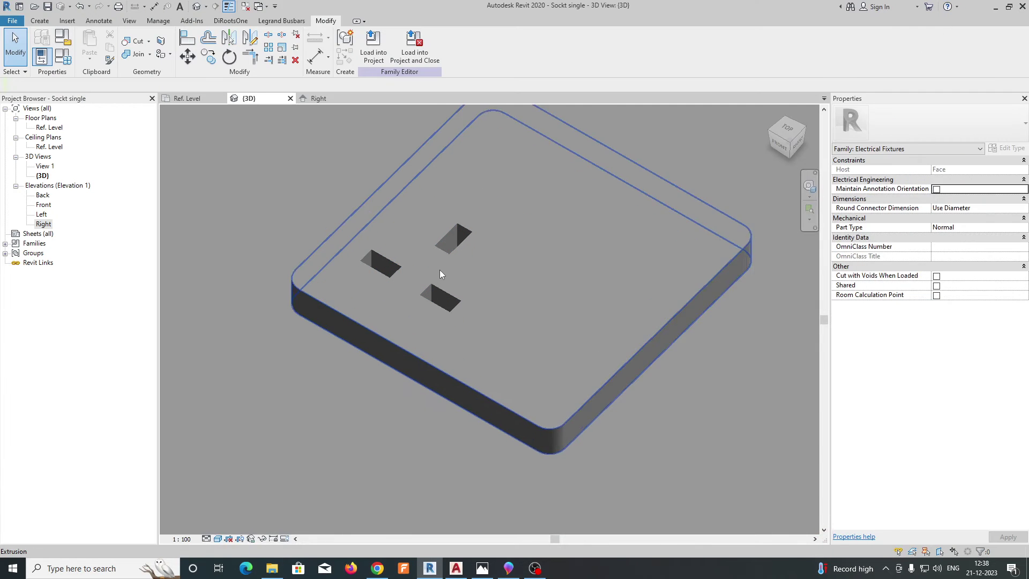
- Examine the three pin-hole cuts in the 3D view using Realistic and Wireframe display, finishing with Hidden Line for the whole plate
scroll(439, 274, "up", 1)
middle_click_drag(416, 248, 432, 199, "shift")
scroll(445, 399, "up", 3)
middle_click_drag(445, 399, 252, 523, "shift")
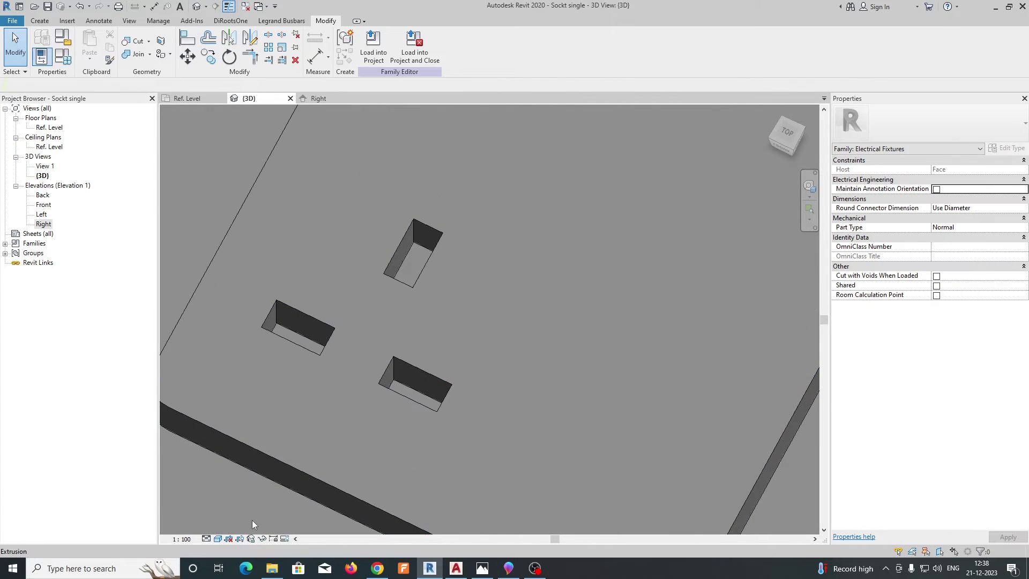
left_click(218, 538)
left_click(235, 516)
left_click(218, 538)
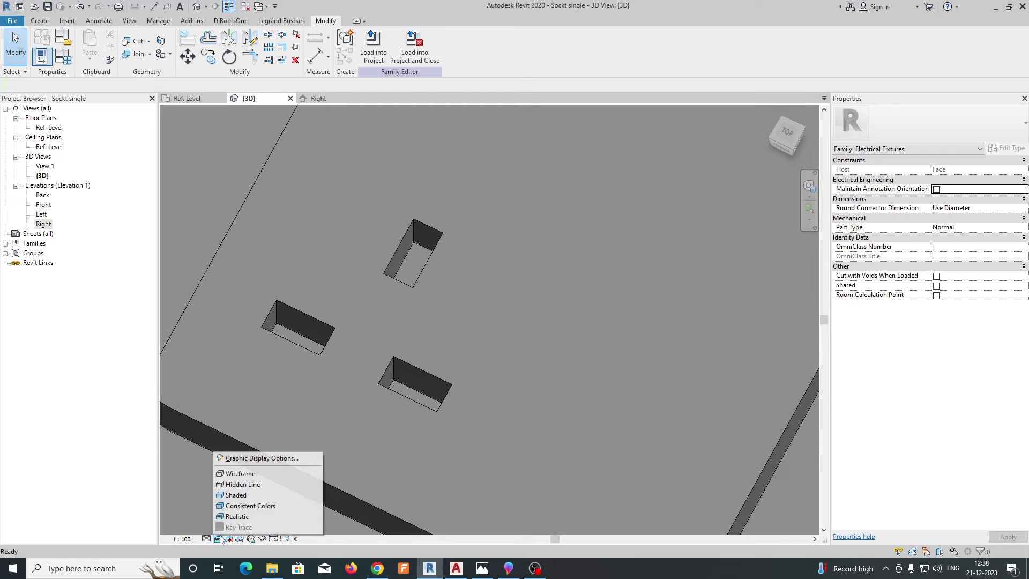
left_click(234, 474)
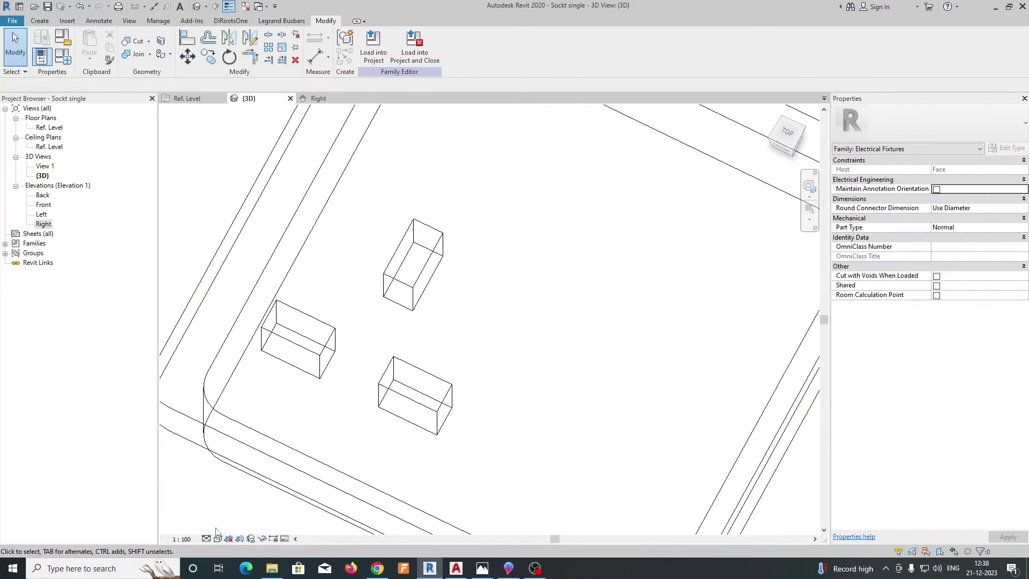
left_click(218, 539)
left_click(234, 485)
scroll(438, 293, "down", 2)
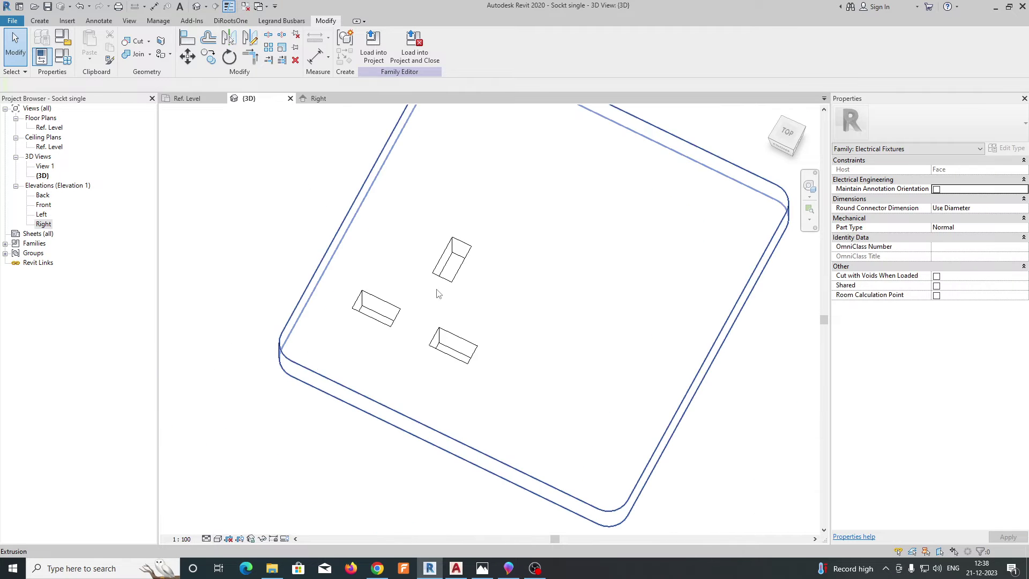
scroll(437, 293, "down", 2)
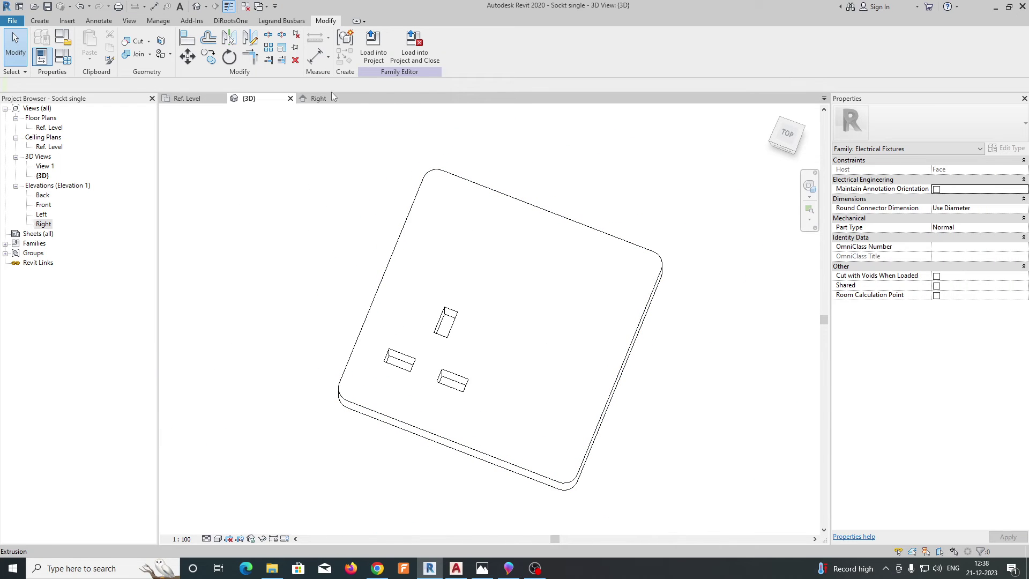
- Return to the Ref. Level plan and check the switch's position on the reference photo in Paint 3D
left_click(187, 98)
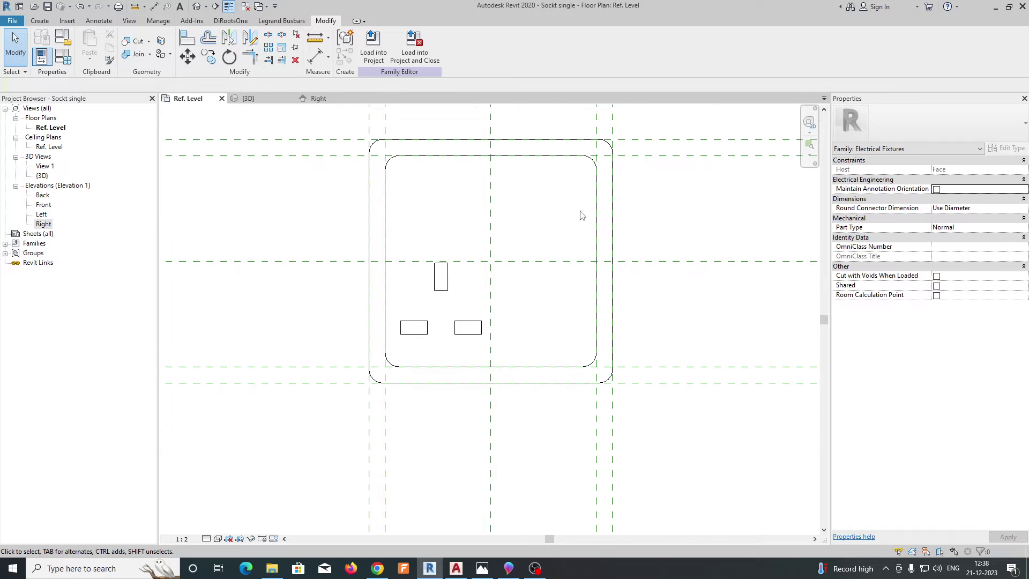
left_click(508, 567)
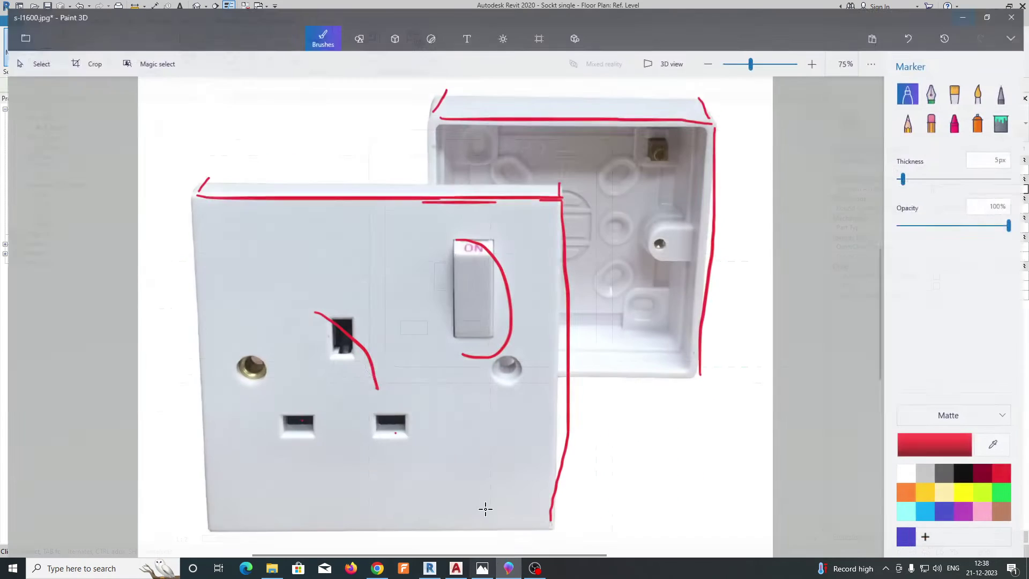
left_click(969, 11)
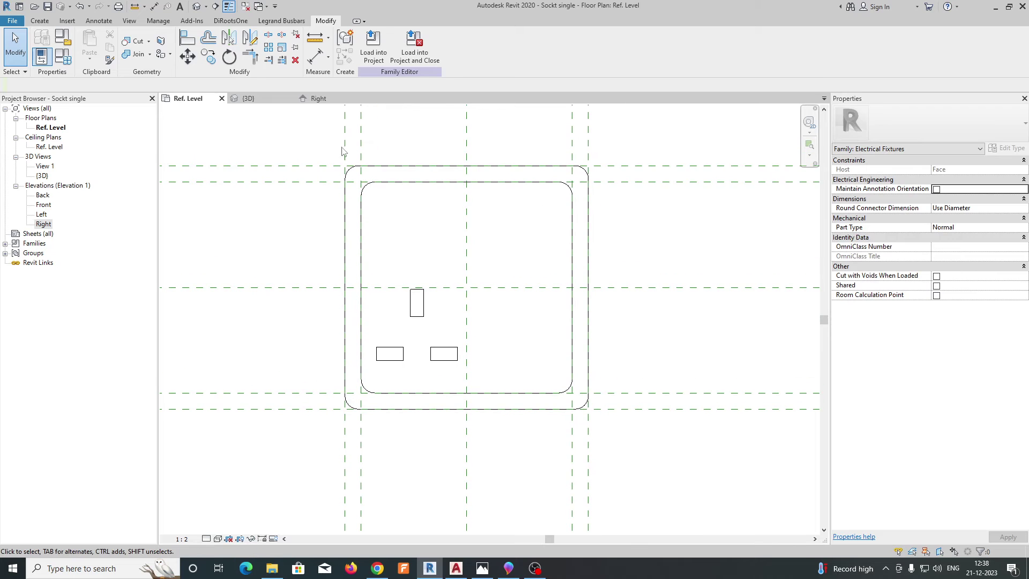
- In the Right elevation, name the reference plane along the front face of the socket plate Socket Top
left_click(318, 98)
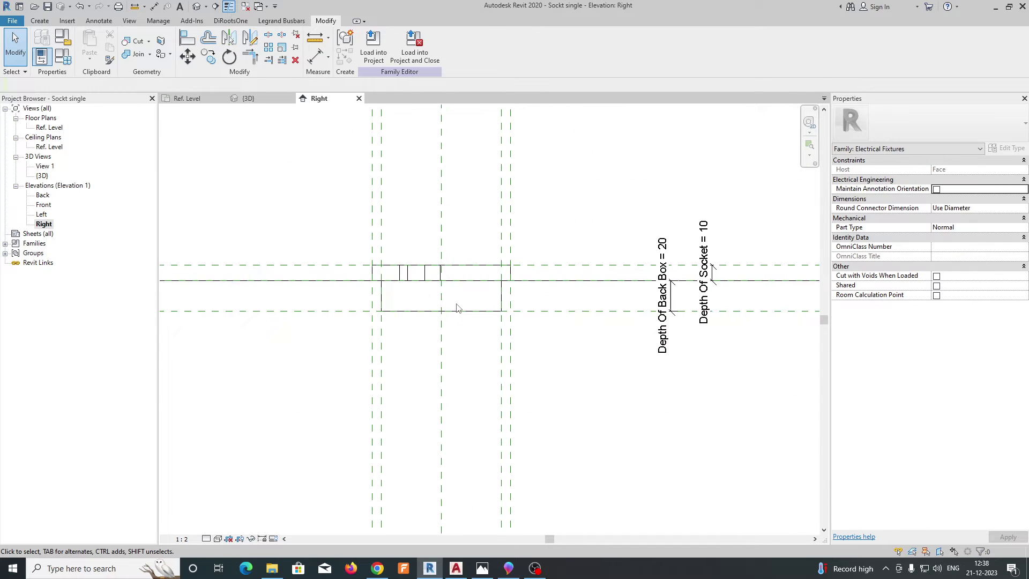
left_click(547, 269)
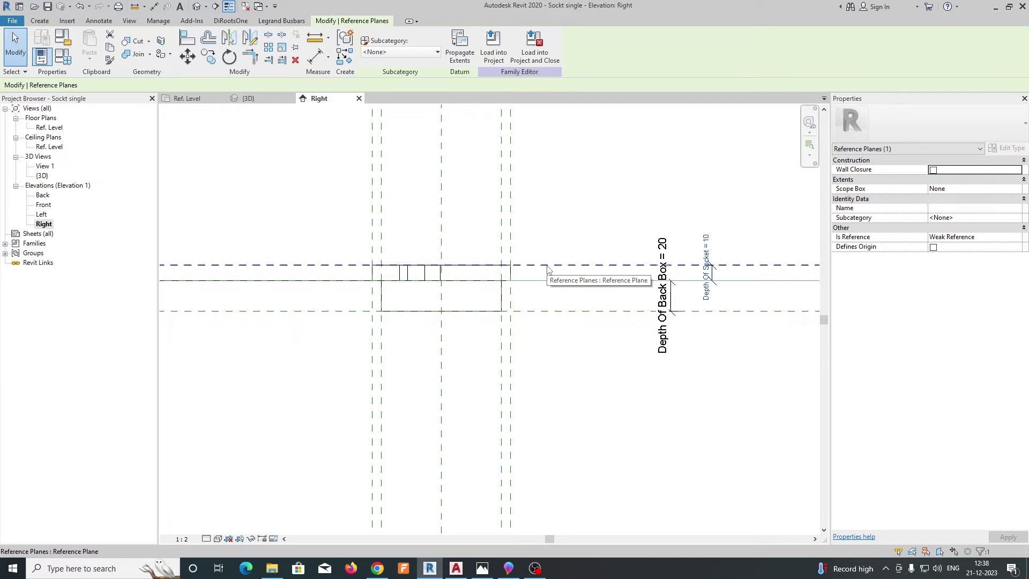
left_click(937, 208)
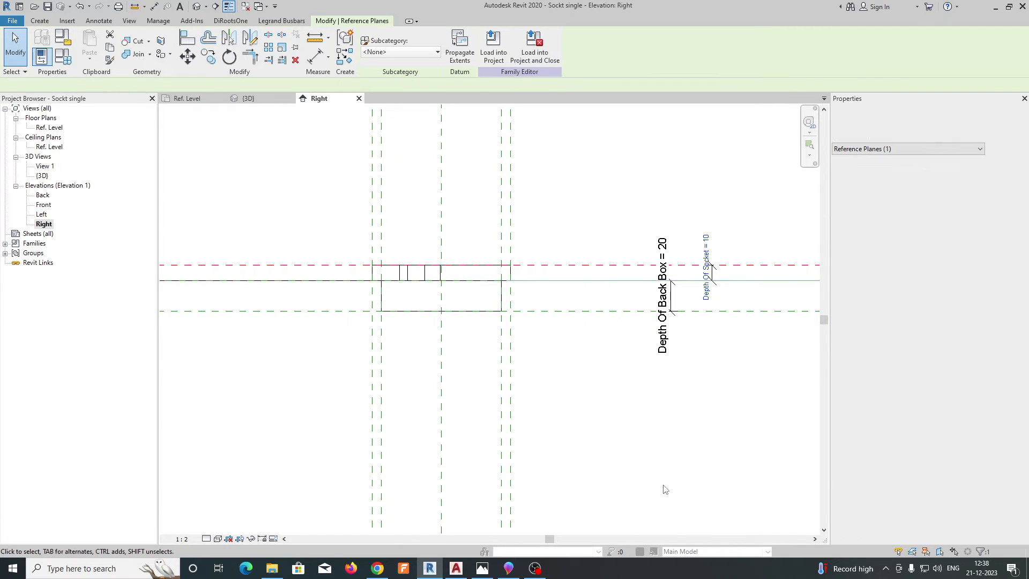
left_click(687, 441)
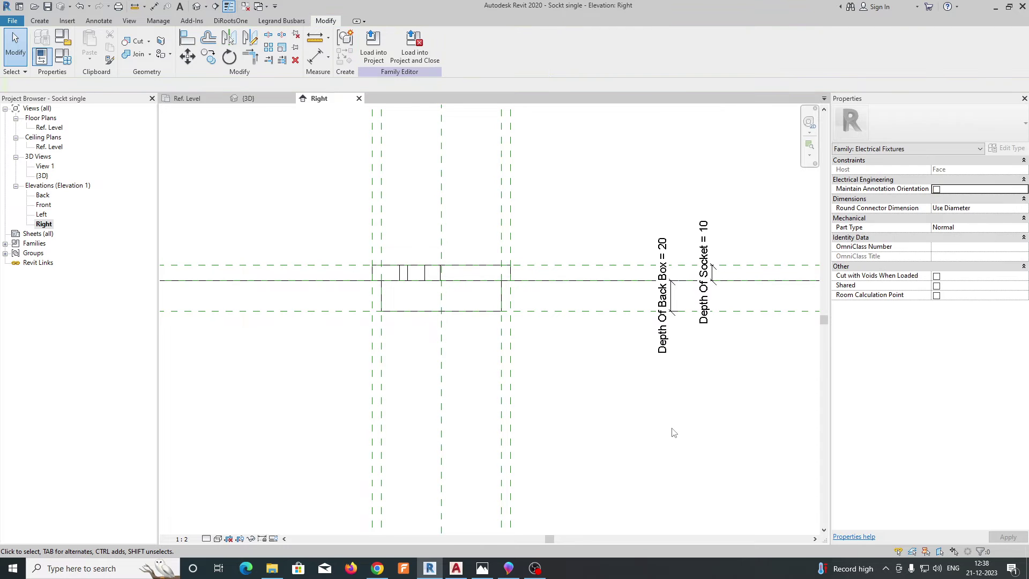
- Start a solid extrusion in the Ref. Level plan with the Socket Top reference plane as its work plane
left_click(189, 99)
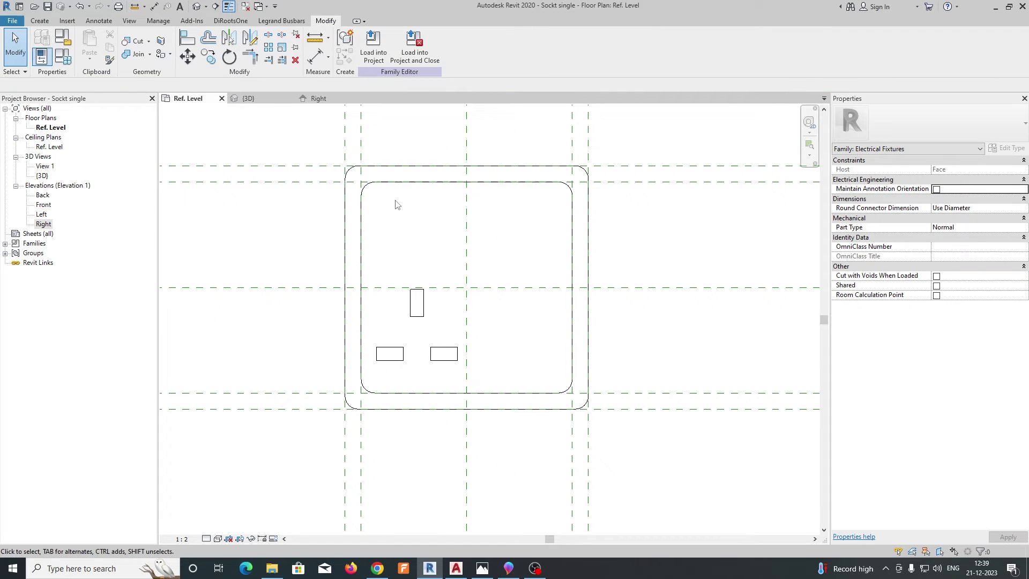
left_click(40, 22)
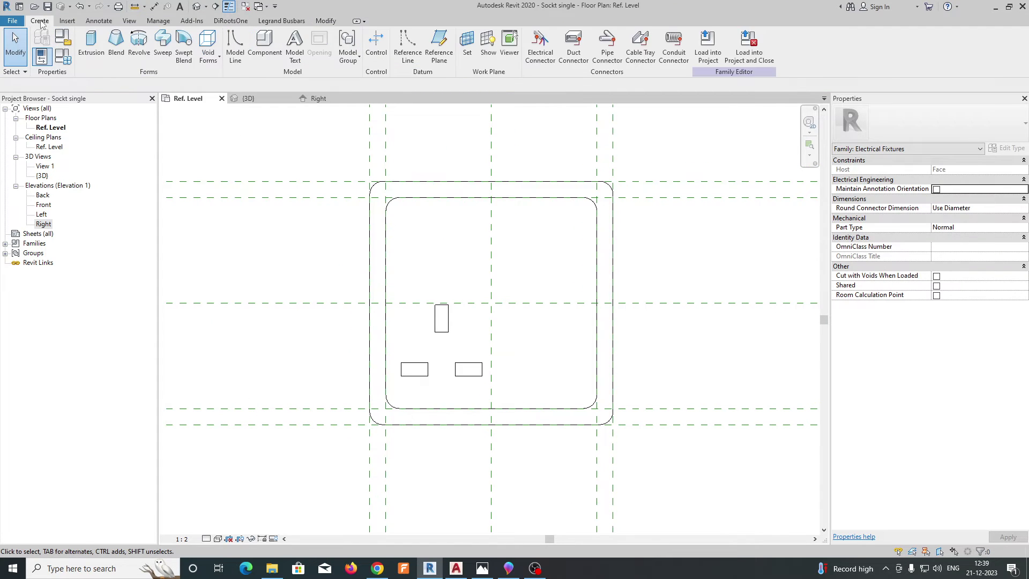
left_click(90, 47)
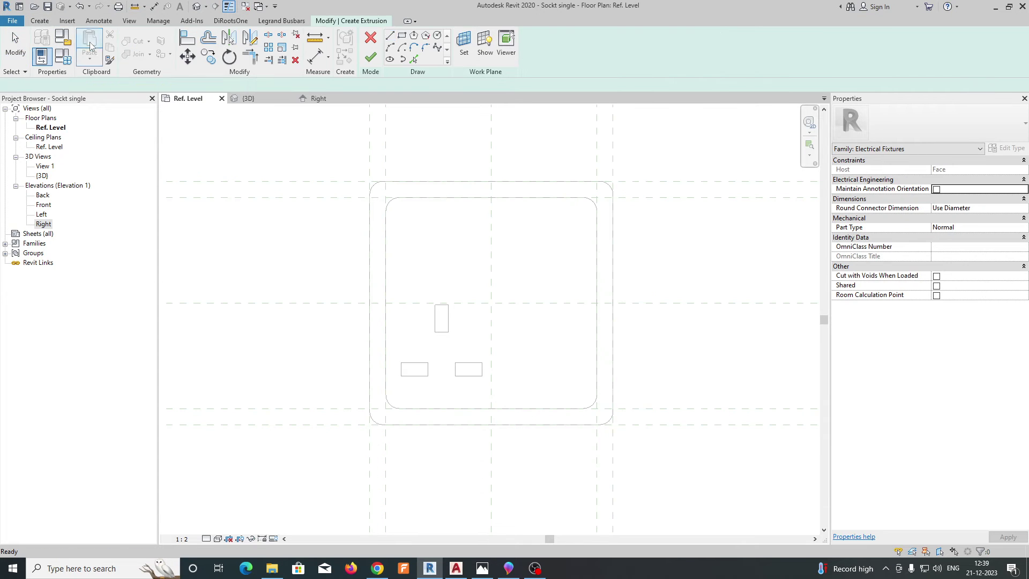
left_click(463, 48)
left_click(480, 238)
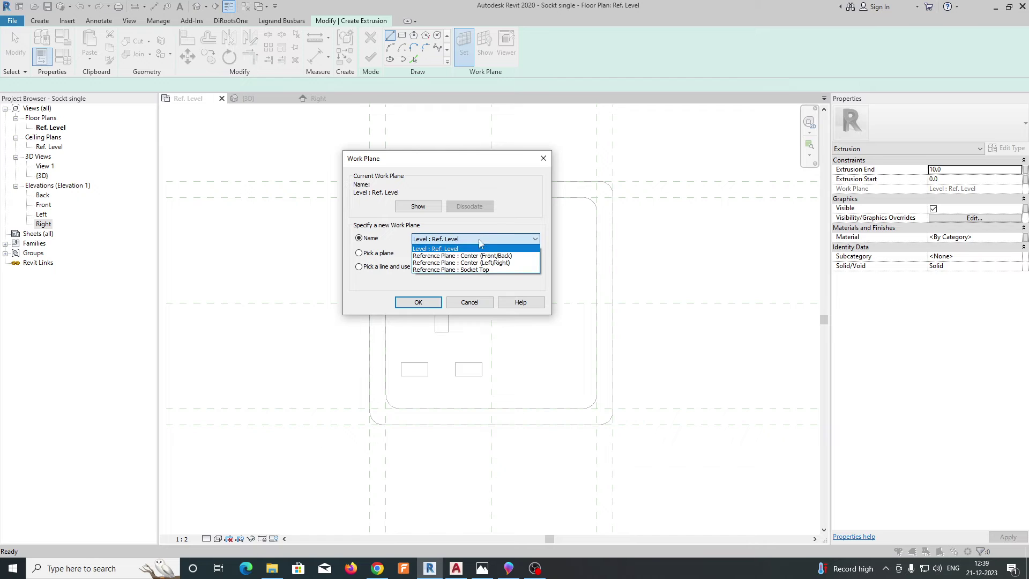
left_click(470, 269)
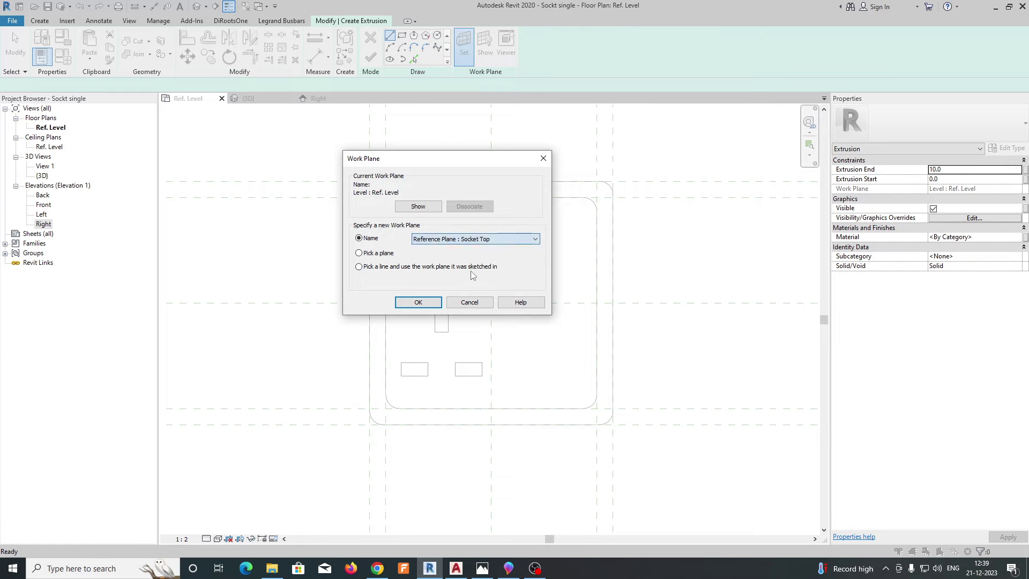
left_click(418, 302)
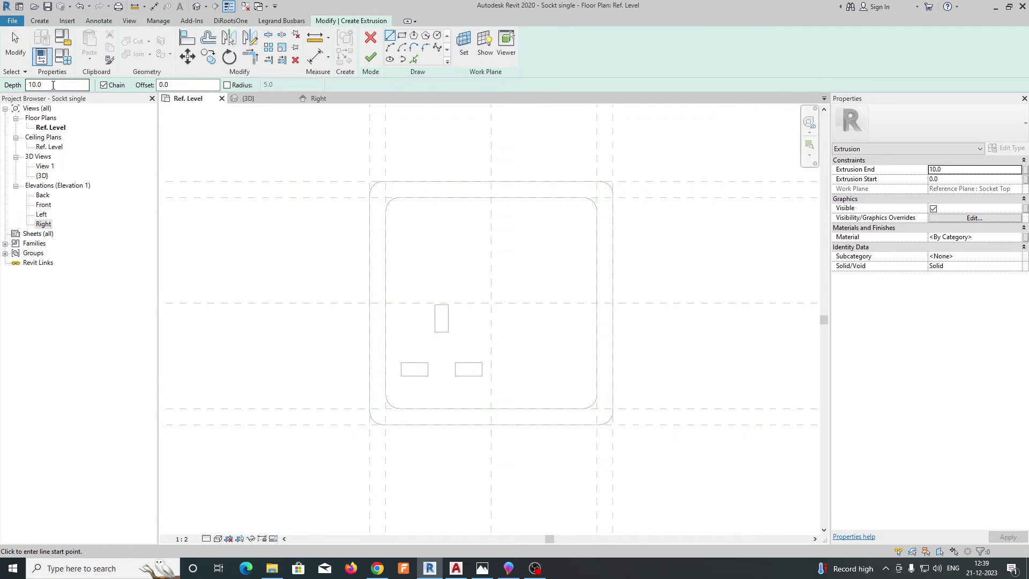
- Create the switch as a 4 deep extrusion from a 15 by 30 rectangle with 2.5 corner radius at the upper-right inner reference plane intersection
left_click_drag(53, 84, 18, 89)
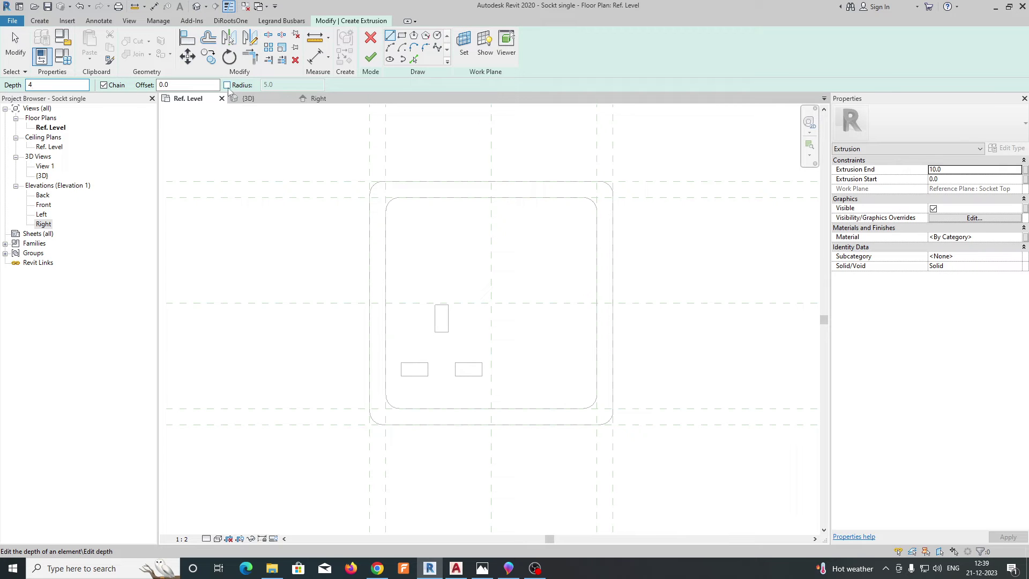
key("Return")
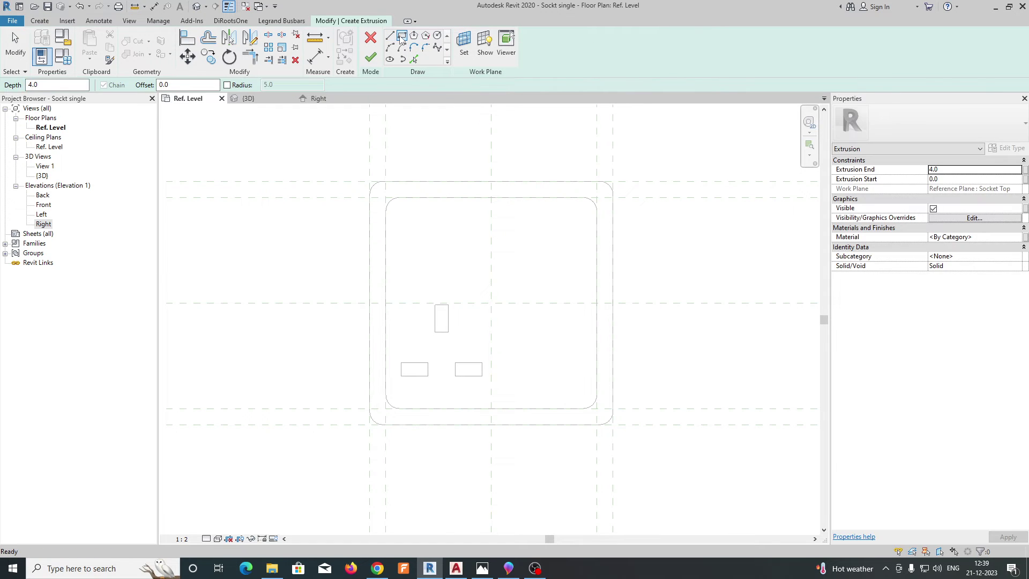
left_click(226, 85)
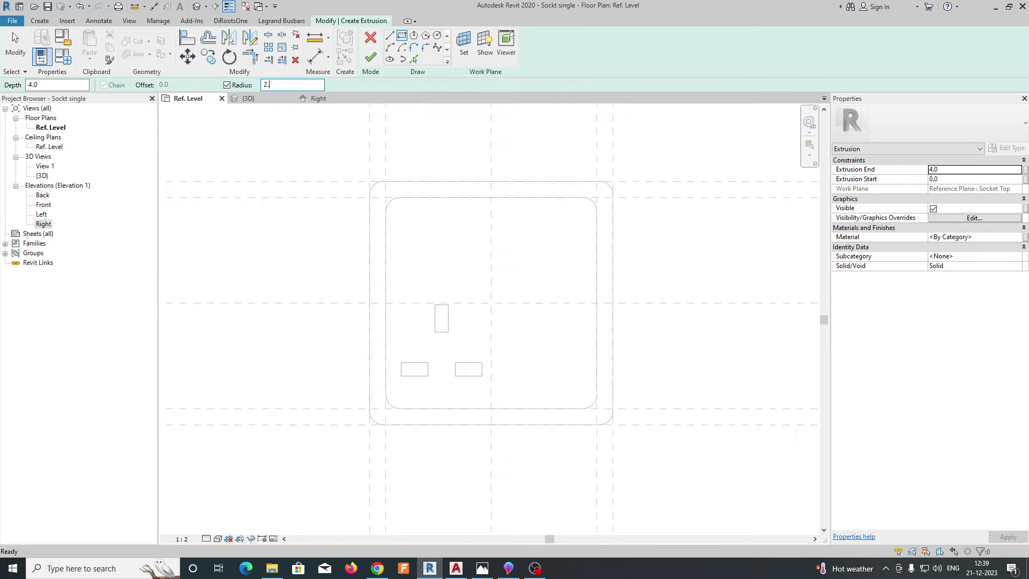
scroll(600, 203, "up", 2)
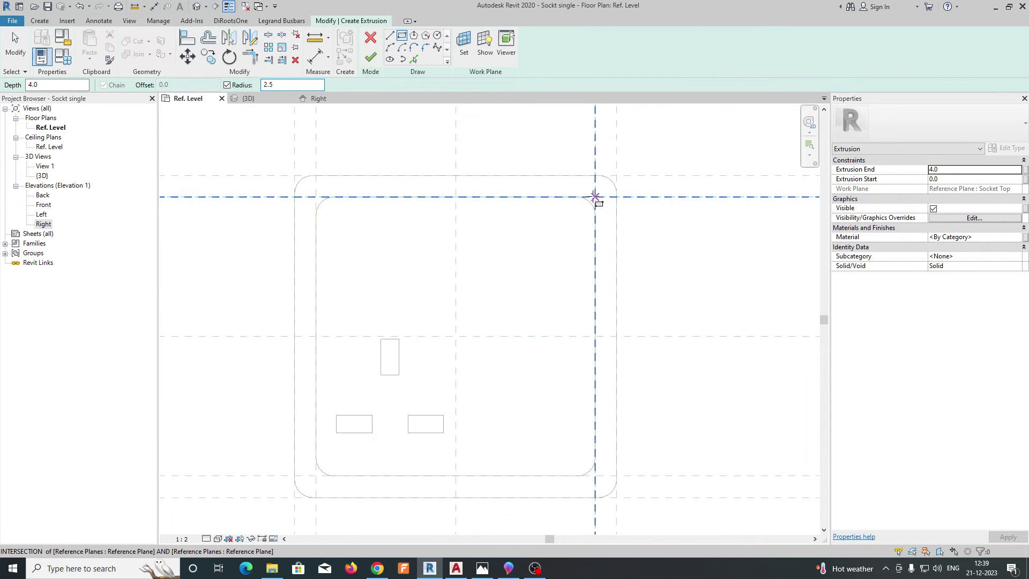
left_click(594, 196)
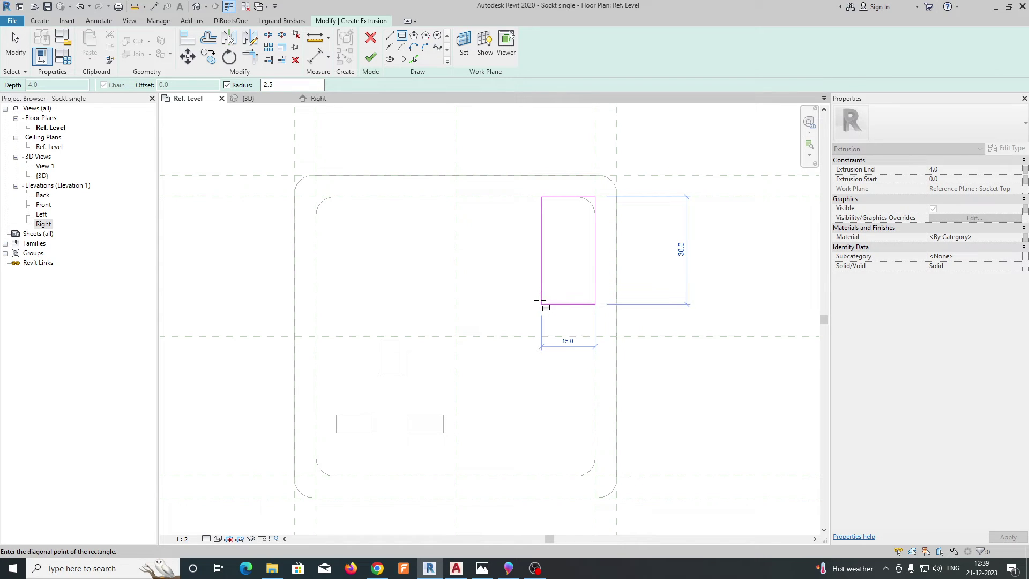
left_click(540, 302)
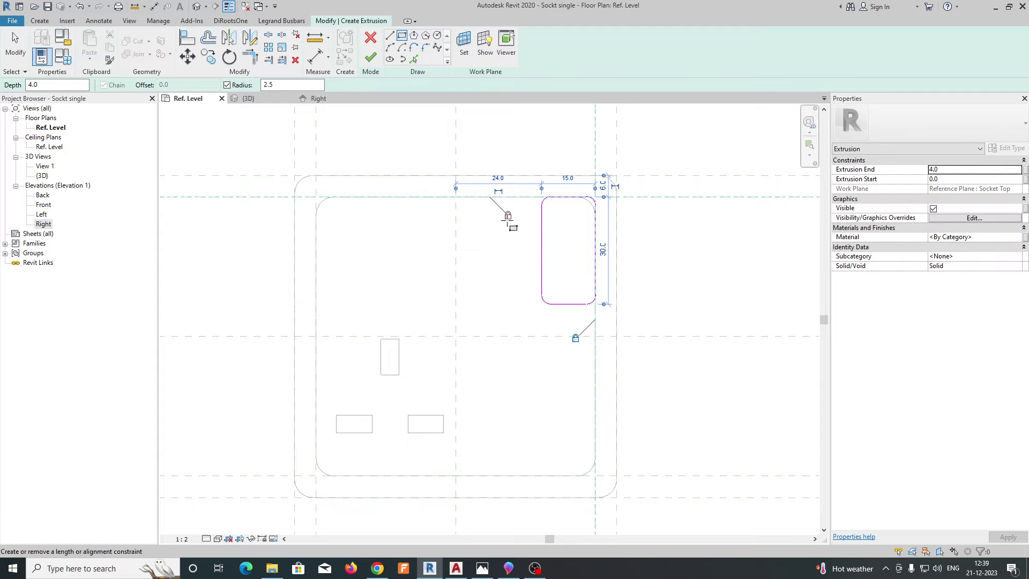
left_click(371, 59)
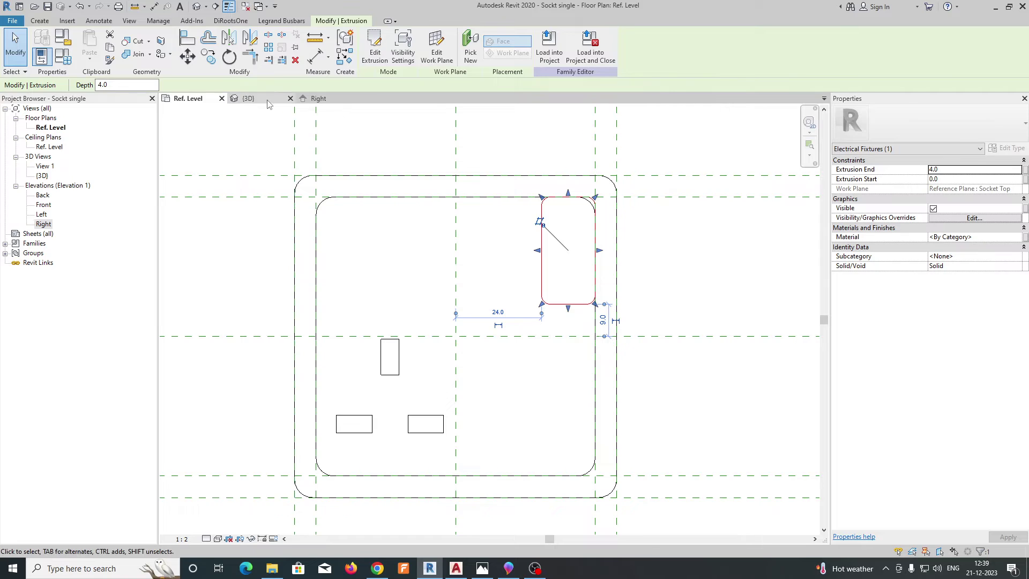
- Open the 3D view, display it as Shaded, and examine the raised switch on the plate
left_click(268, 100)
key("Escape")
scroll(682, 365, "up", 5)
middle_click_drag(659, 336, 636, 271, "shift")
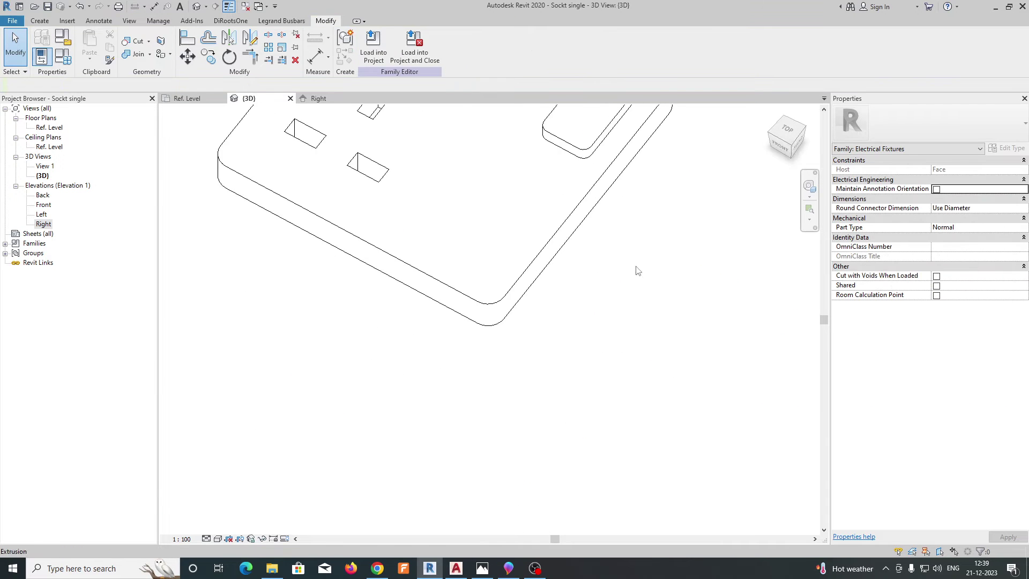
middle_click_drag(593, 399, 309, 525, "shift")
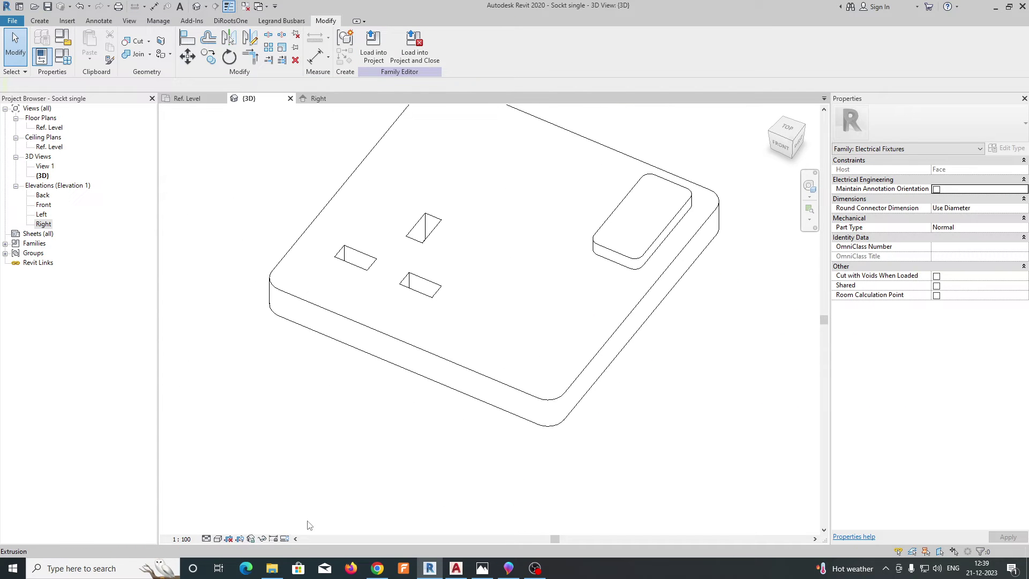
left_click(218, 538)
left_click(236, 496)
mouse_move(398, 461)
middle_mouse_down("shift")
mouse_move(487, 465)
mouse_move(620, 273)
middle_mouse_up("shift")
scroll(610, 237, "up", 5)
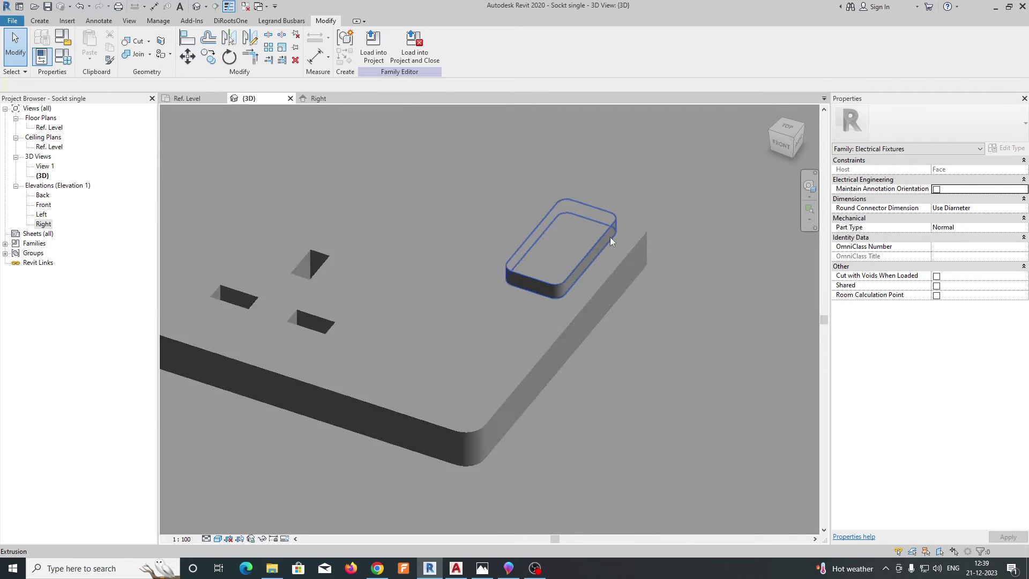
- Temporarily hide the large host extrusion in 3D and examine the socket plate, switch and back box from several angles
scroll(561, 329, "down", 5)
scroll(516, 371, "up", 4)
scroll(532, 427, "down", 2)
left_click(532, 428)
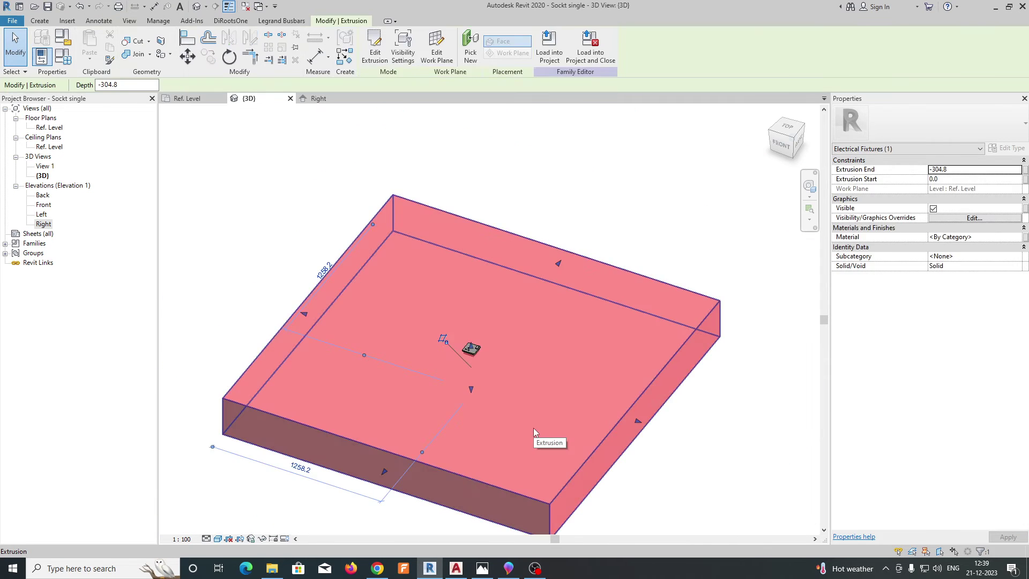
scroll(466, 370, "up", 8)
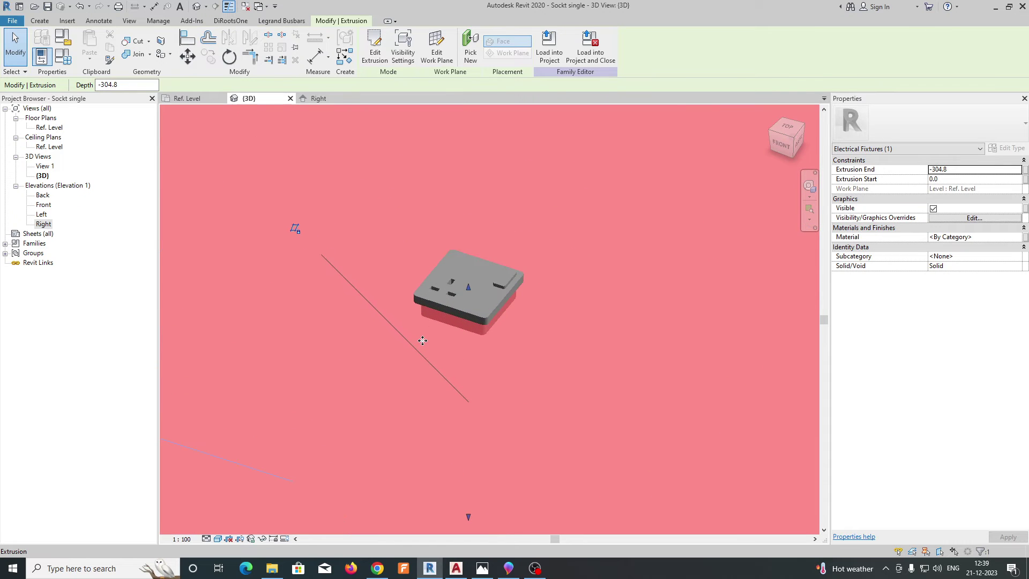
scroll(422, 340, "up", 2)
scroll(426, 343, "down", 3)
key("h")
key("h")
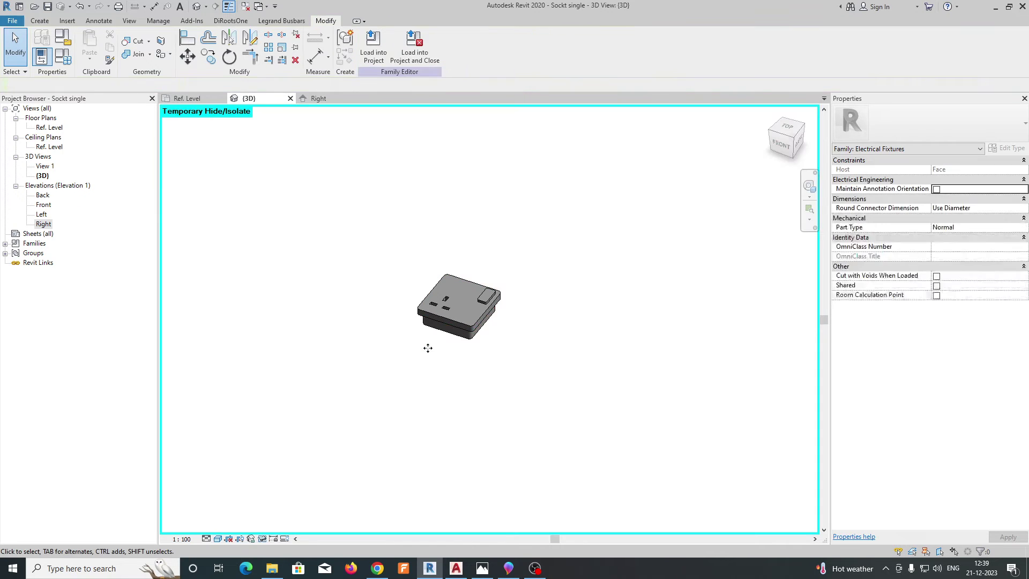
middle_click_drag(482, 350, 464, 374, "shift")
scroll(460, 365, "up", 4)
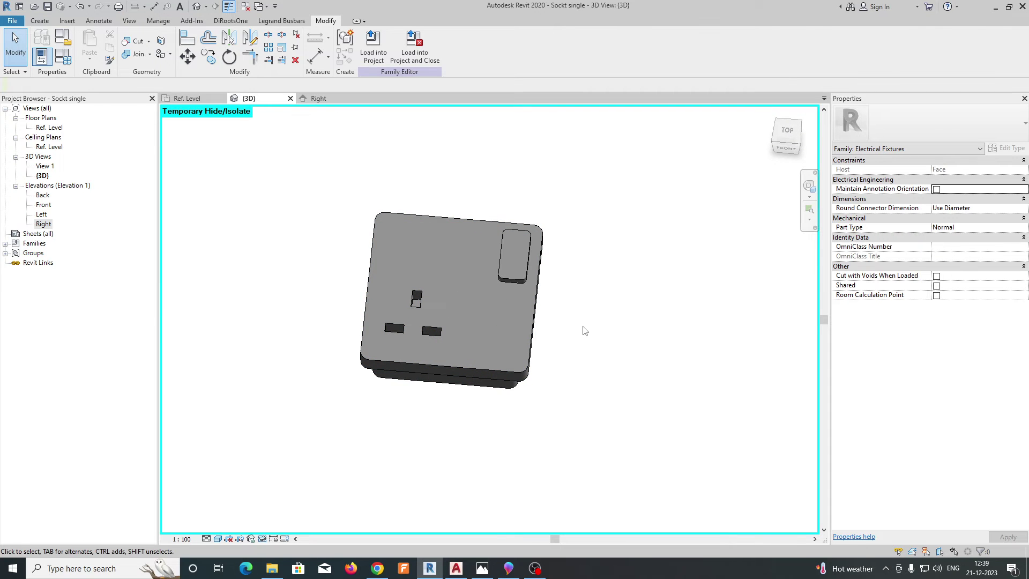
middle_click_drag(581, 339, 595, 369, "shift")
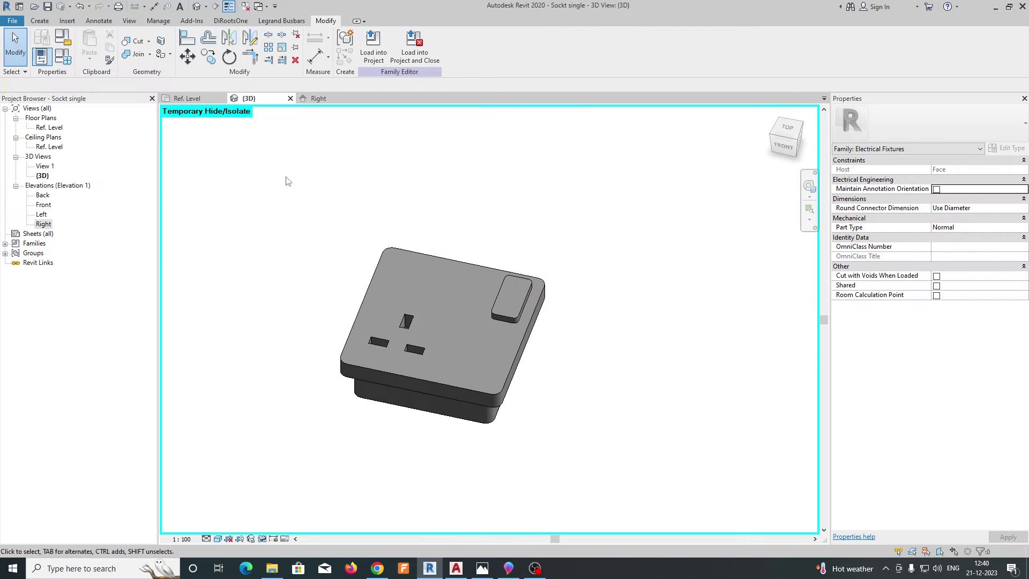
- Reset the temporary hide in the 3D view and return to the Ref. Level floor plan
left_click(262, 537)
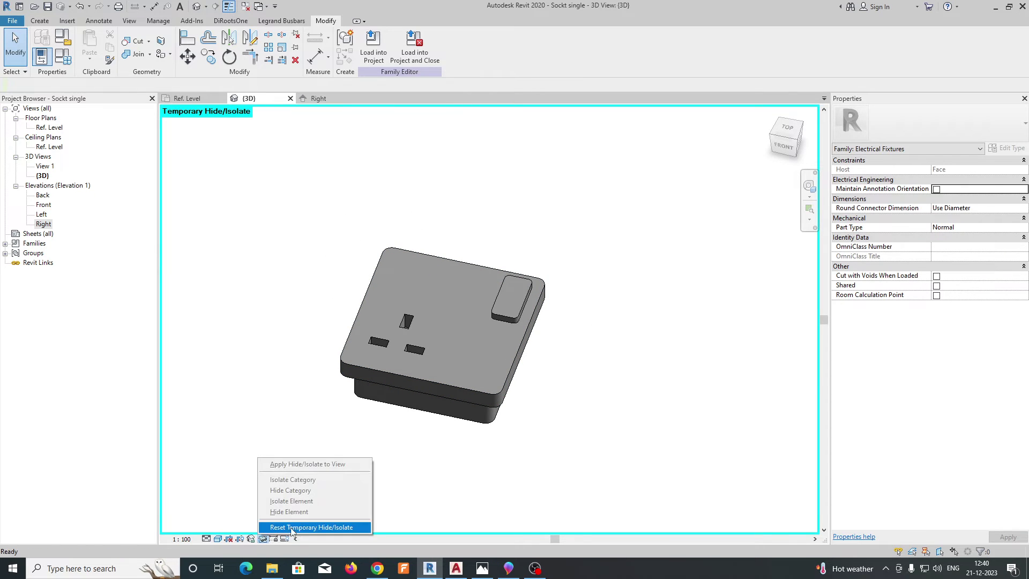
left_click(295, 527)
left_click(193, 99)
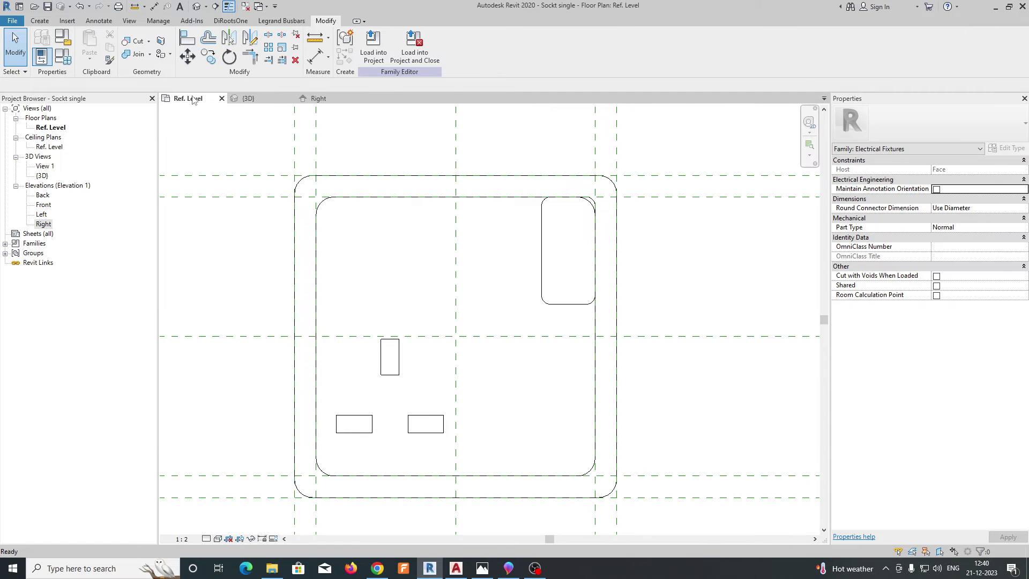
mouse_move(468, 241)
middle_mouse_down()
mouse_move(411, 225)
mouse_move(436, 224)
middle_mouse_up()
left_click(40, 21)
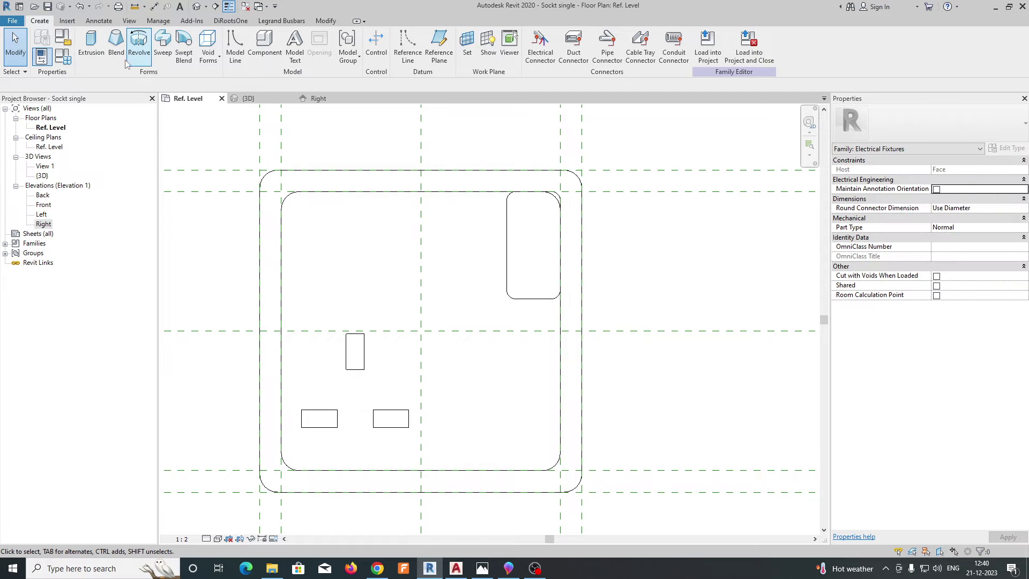
left_click(91, 43)
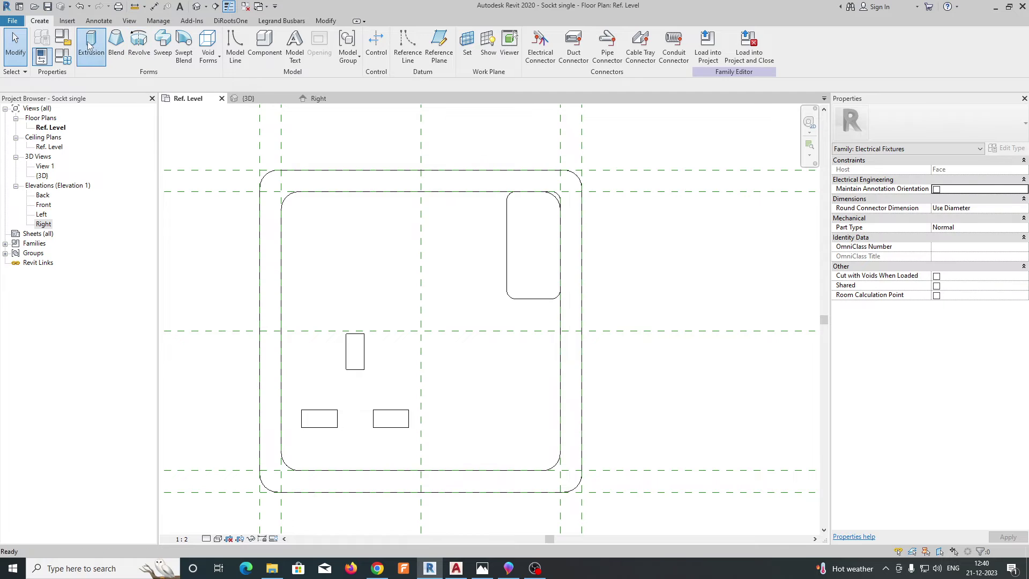
left_click(461, 47)
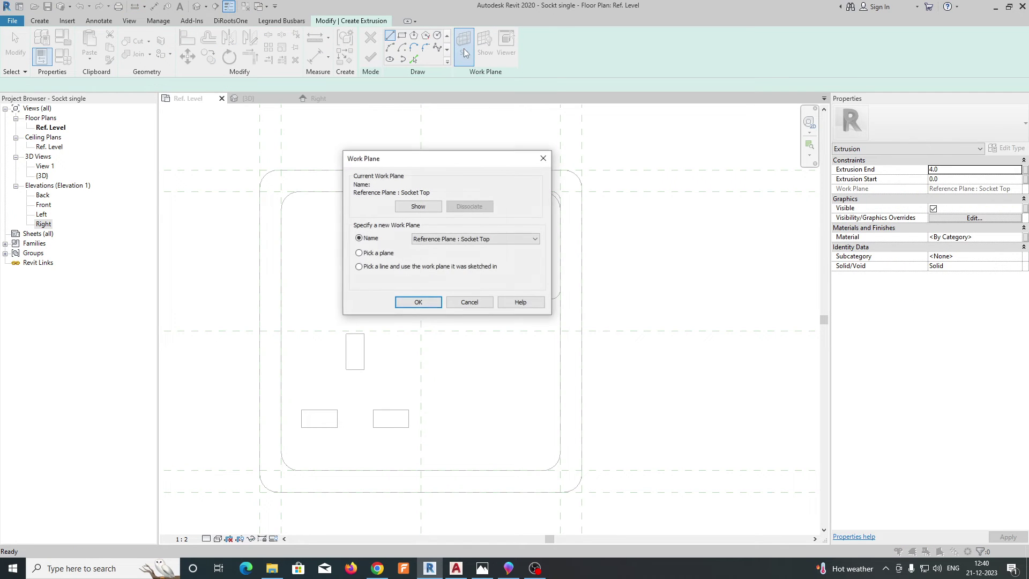
left_click(432, 303)
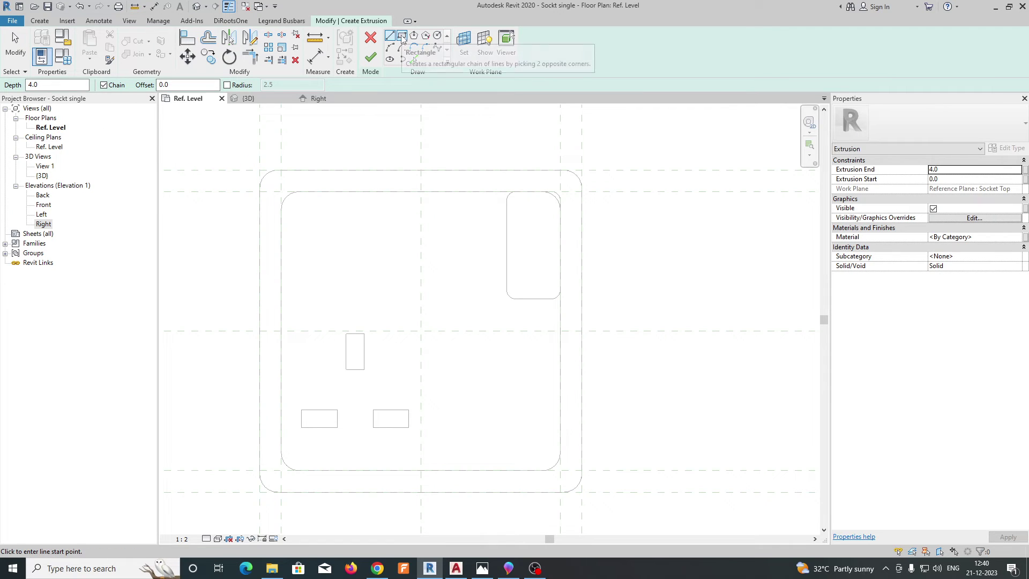
key("Escape")
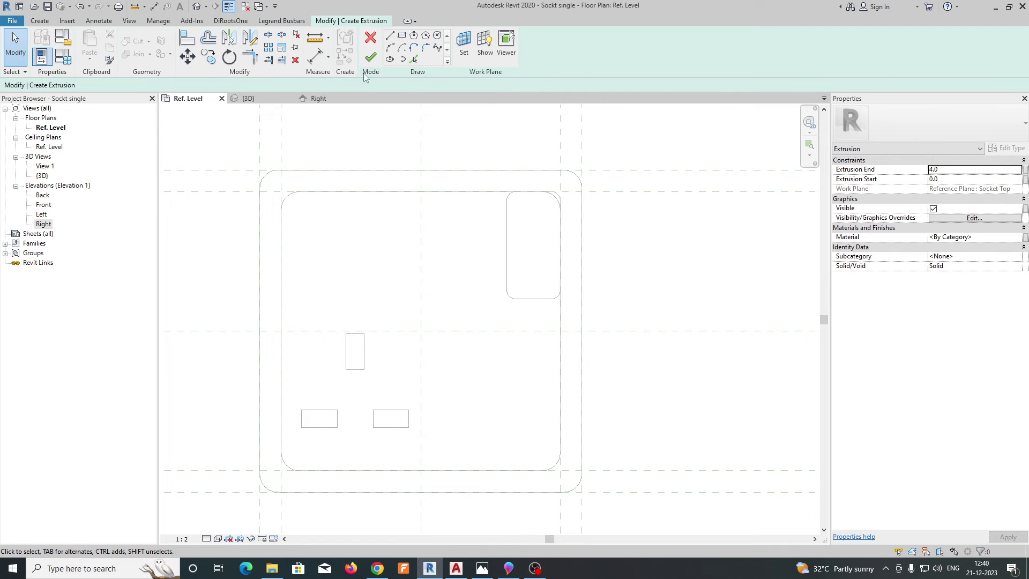
left_click(372, 58)
left_click(834, 542)
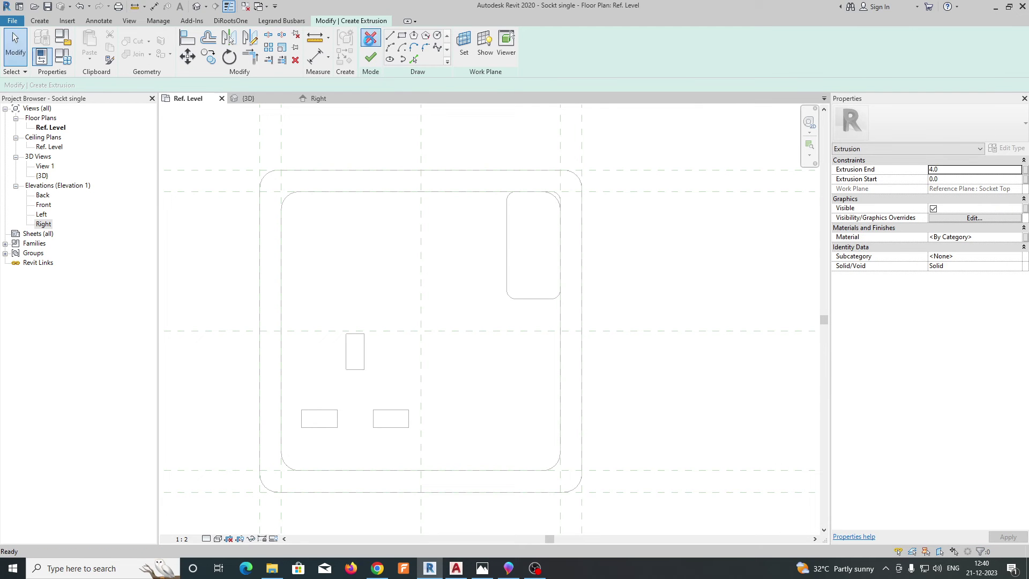
left_click(540, 290)
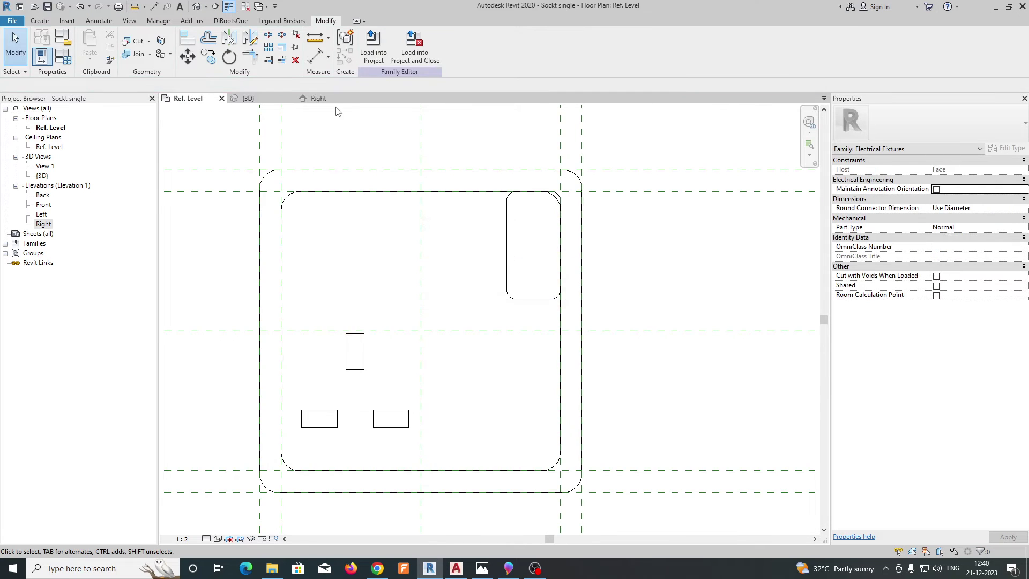
- In the Right elevation, create a 4 deep extrusion from a 30 long right triangle covering the switch profile above its diagonal
left_click(319, 98)
scroll(429, 271, "up", 5)
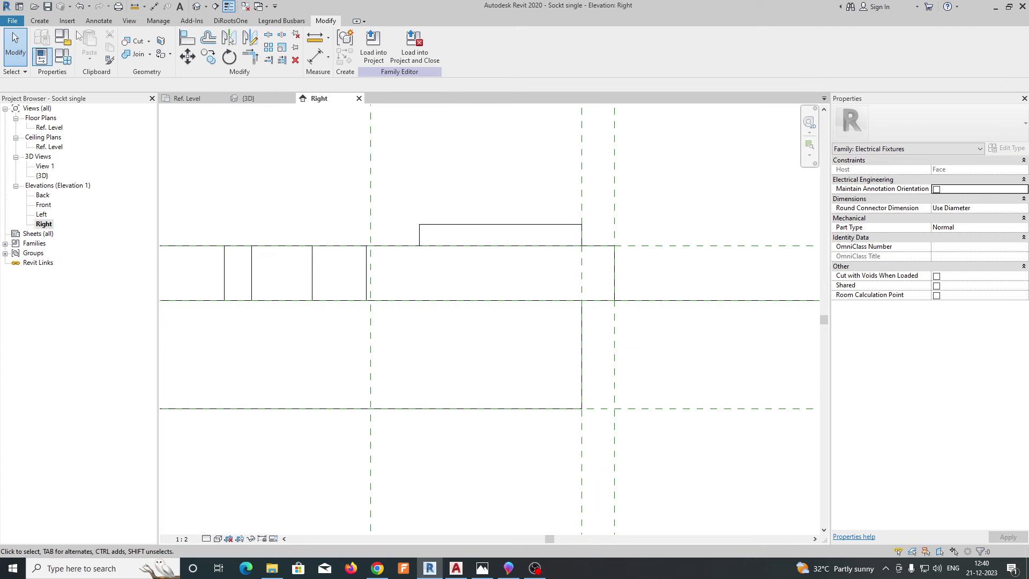
left_click(42, 23)
left_click(91, 46)
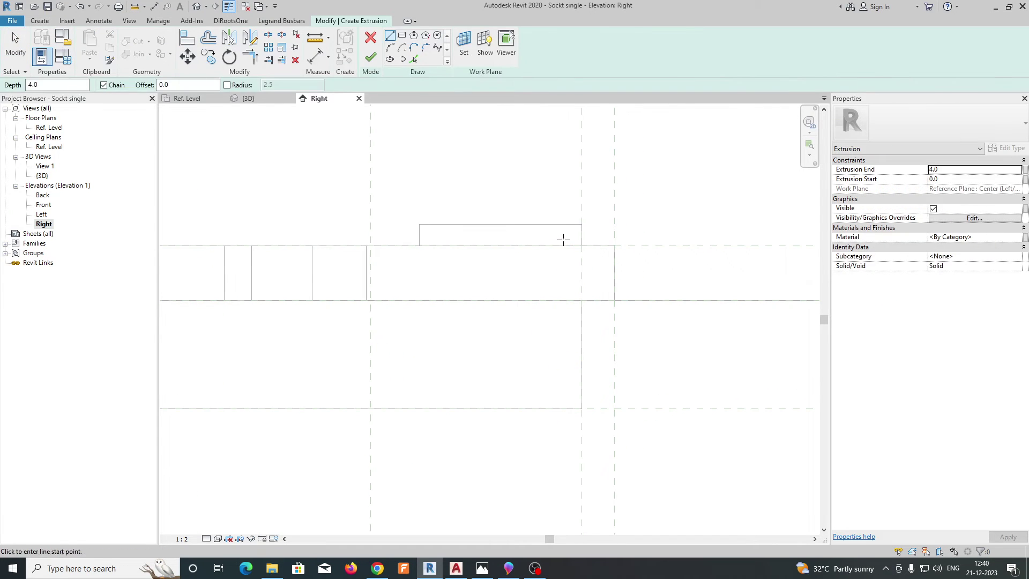
left_click(582, 224)
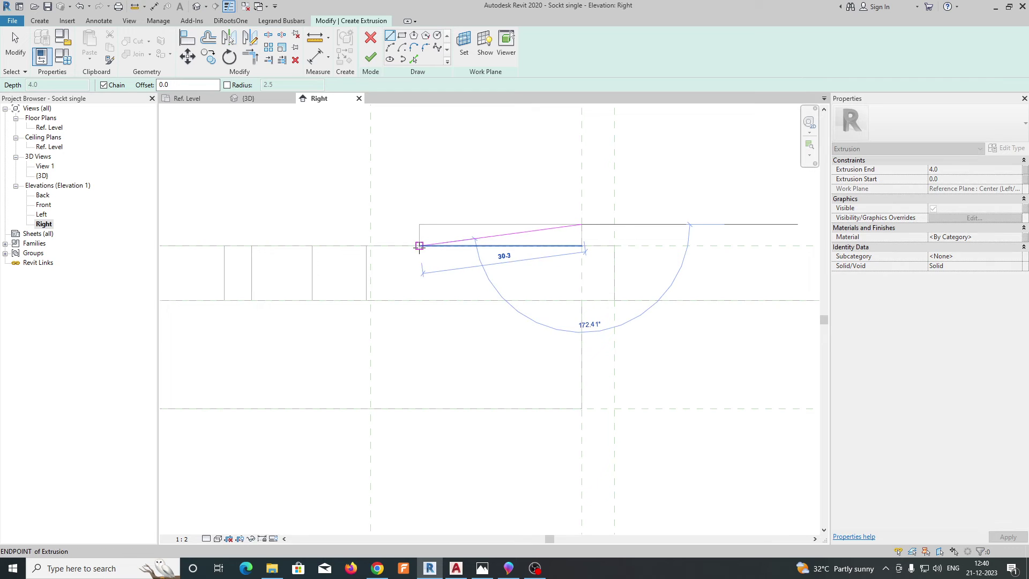
left_click(419, 225)
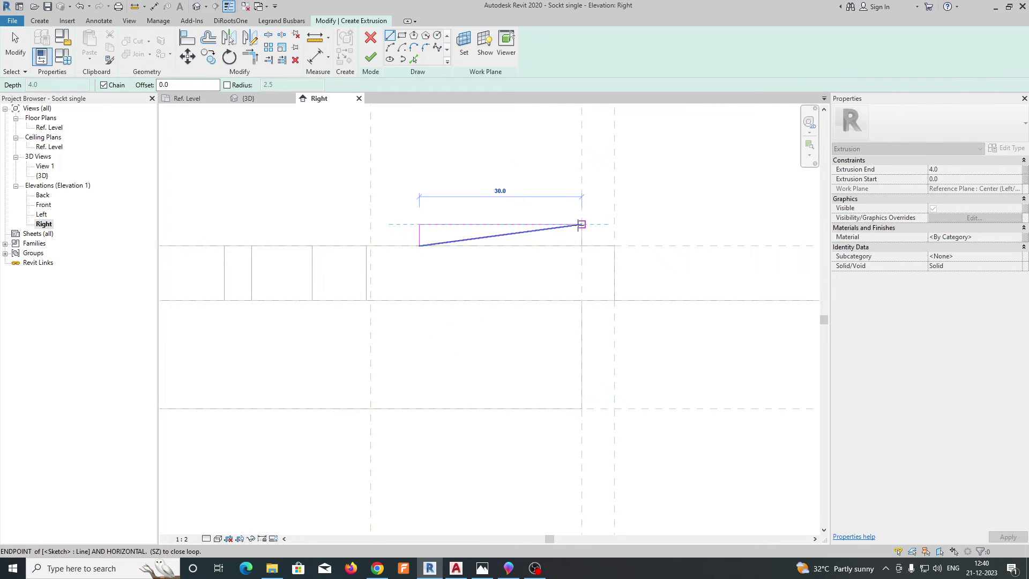
key("Escape")
key("Escape")
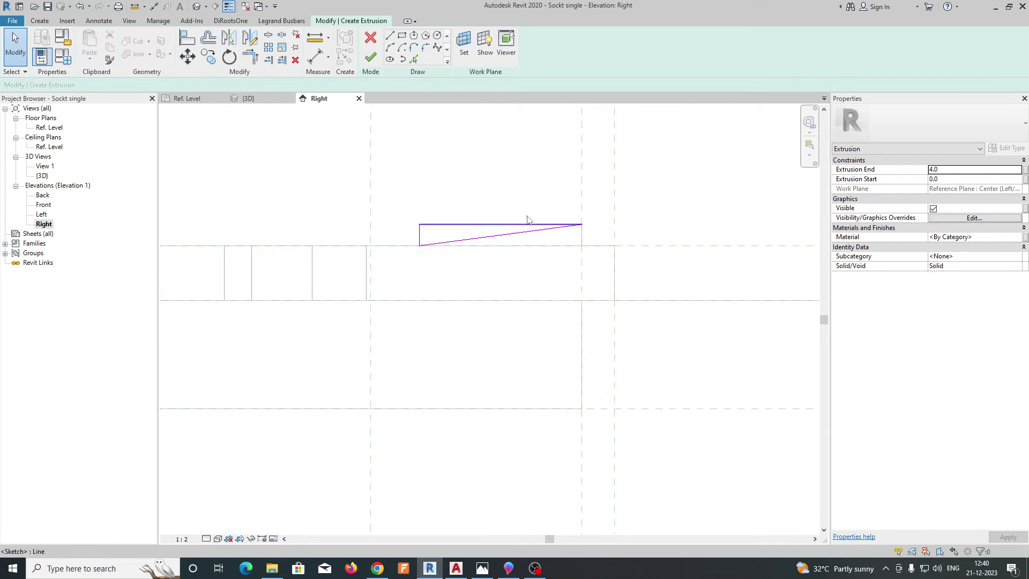
left_click(370, 57)
- In the 3D view, reposition the triangular extrusion's ends to span the switch's width, from 24 to 39
left_click(256, 101)
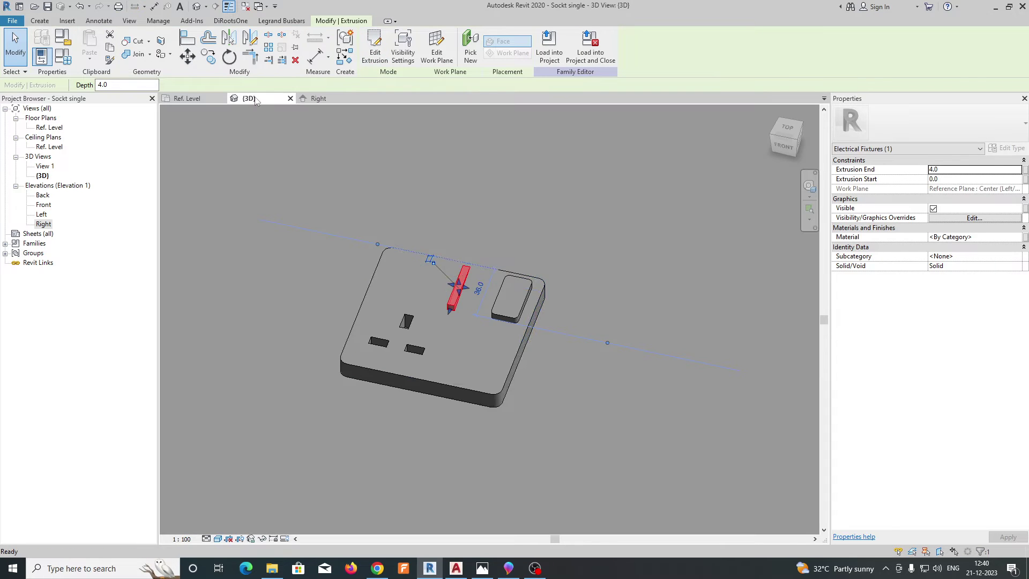
middle_click_drag(471, 305, 505, 359, "shift")
left_click(786, 129)
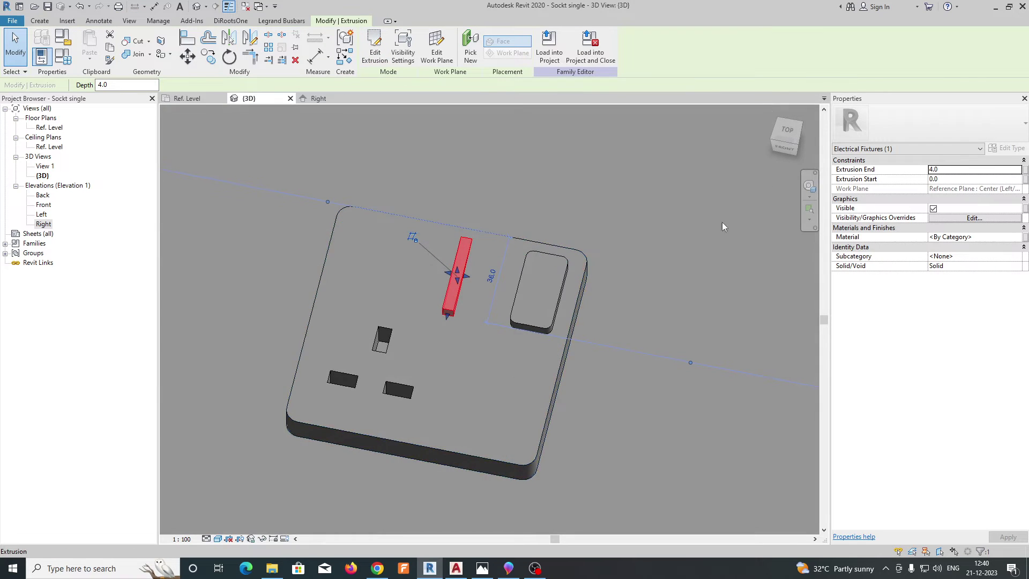
scroll(493, 182, "up", 5)
scroll(394, 201, "down", 5)
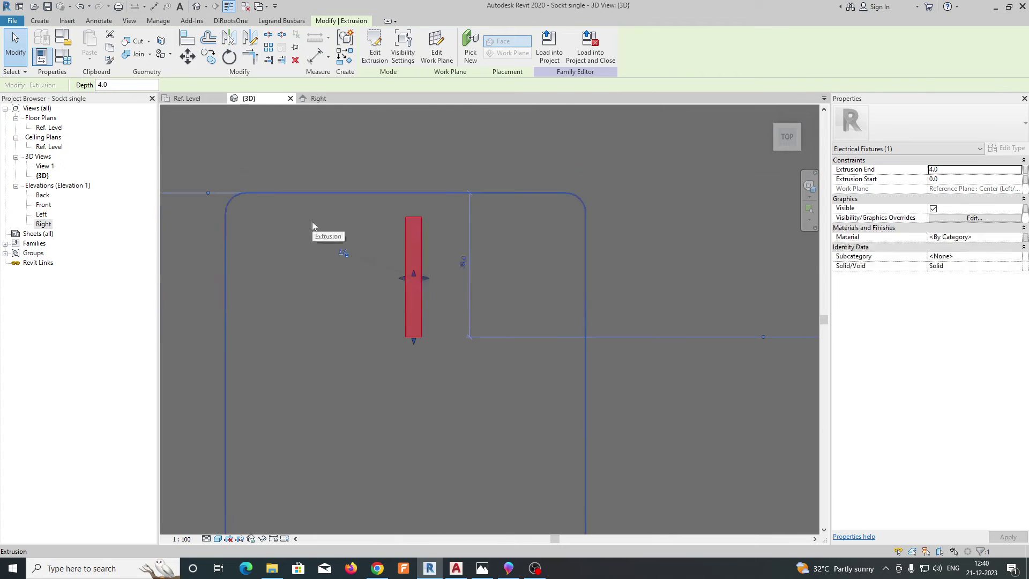
left_click_drag(426, 281, 502, 278)
middle_click_drag(642, 336, 590, 280, "shift")
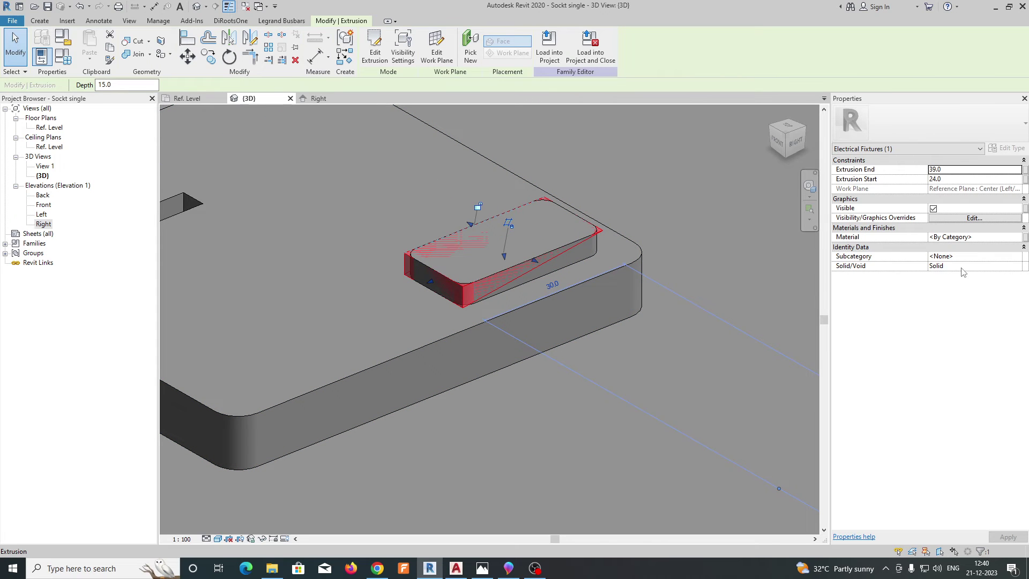
- Change the triangular extrusion over the switch from solid to Void
left_click(997, 267)
left_click(1017, 267)
left_click(935, 290)
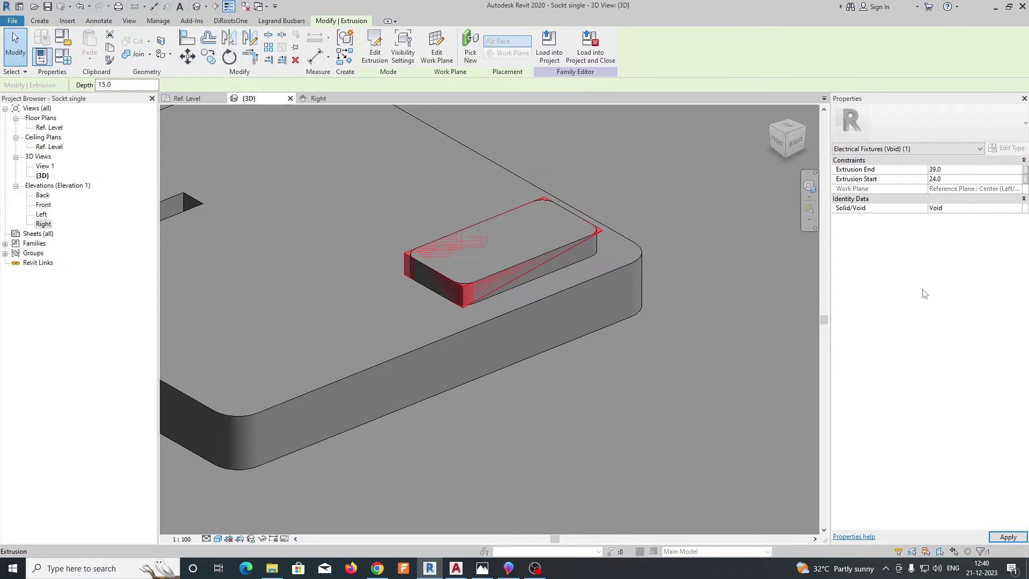
- Display the 3D view as Wireframe and cut the switch extrusion with the triangular void
left_click(217, 538)
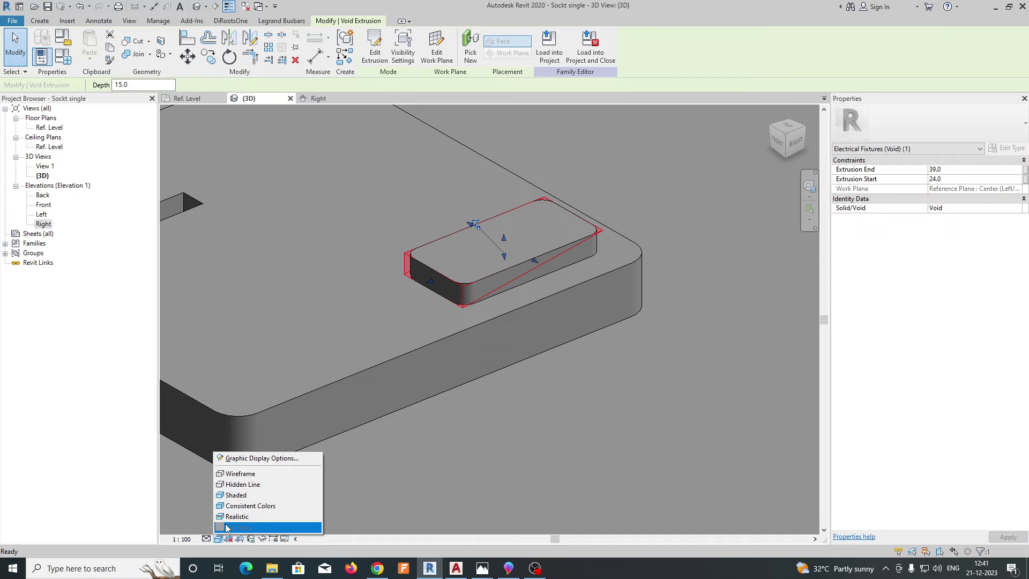
left_click(236, 478)
middle_click_drag(697, 380, 718, 360, "shift")
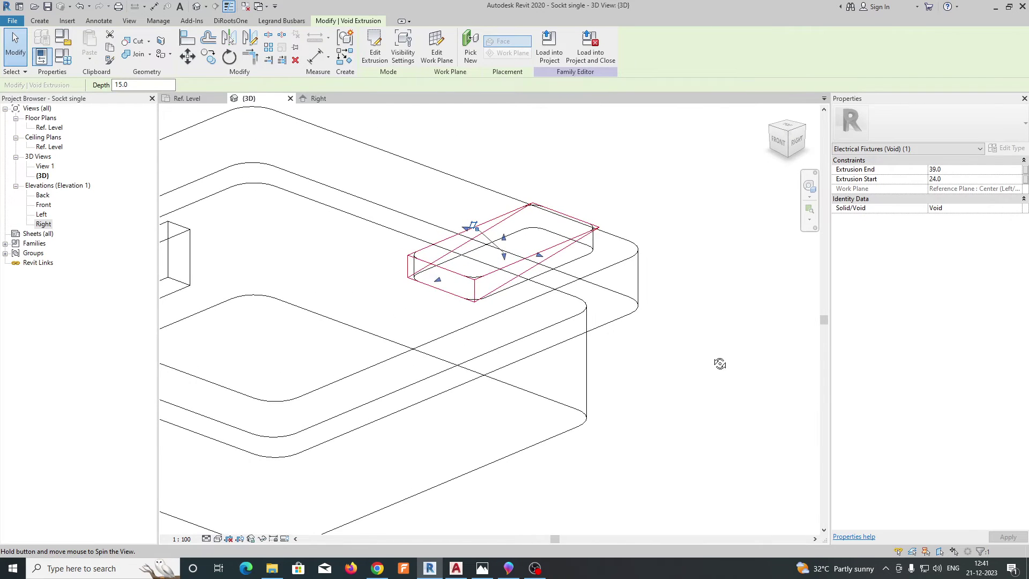
left_click(149, 41)
left_click(146, 65)
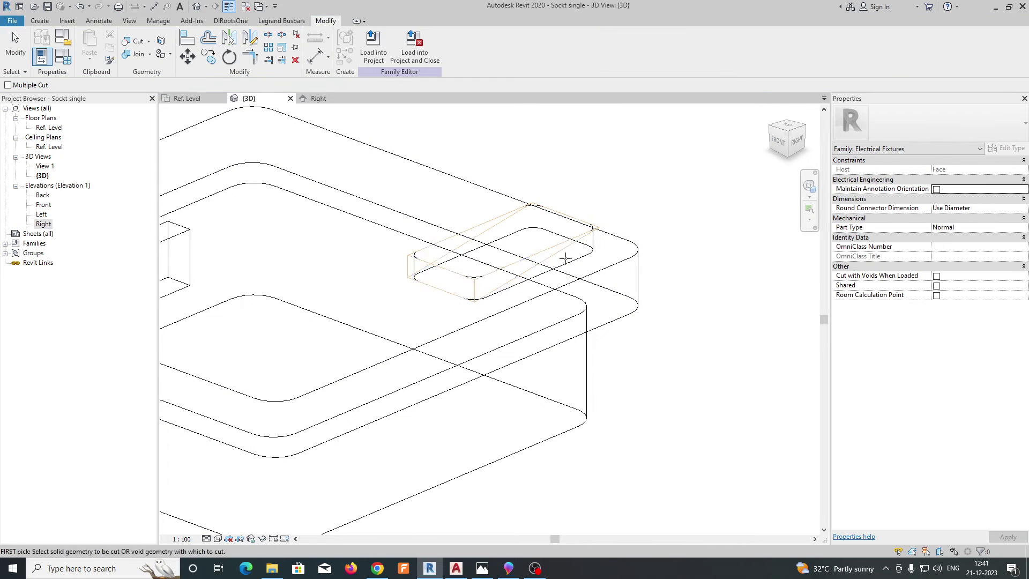
left_click(585, 257)
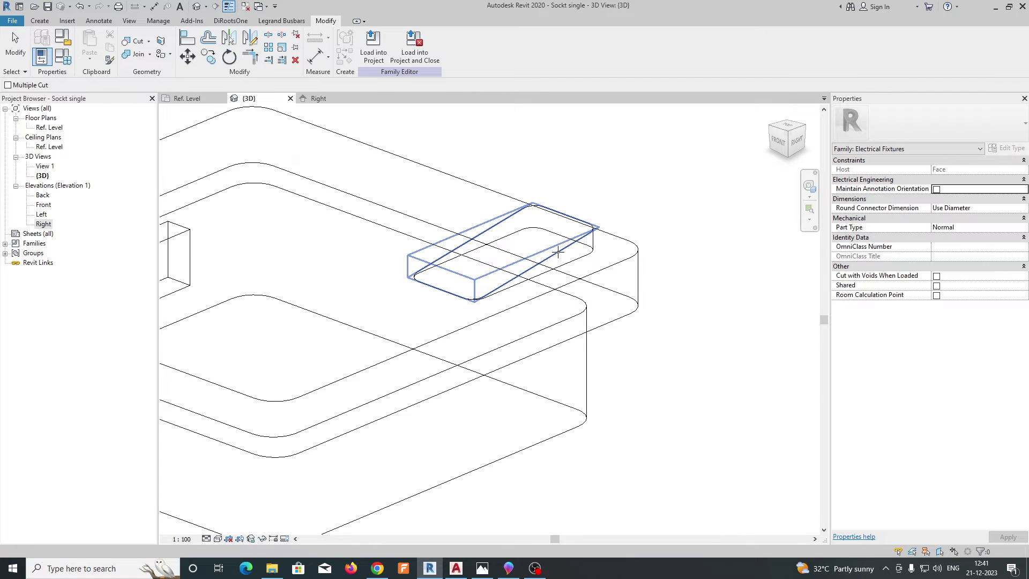
left_click(557, 252)
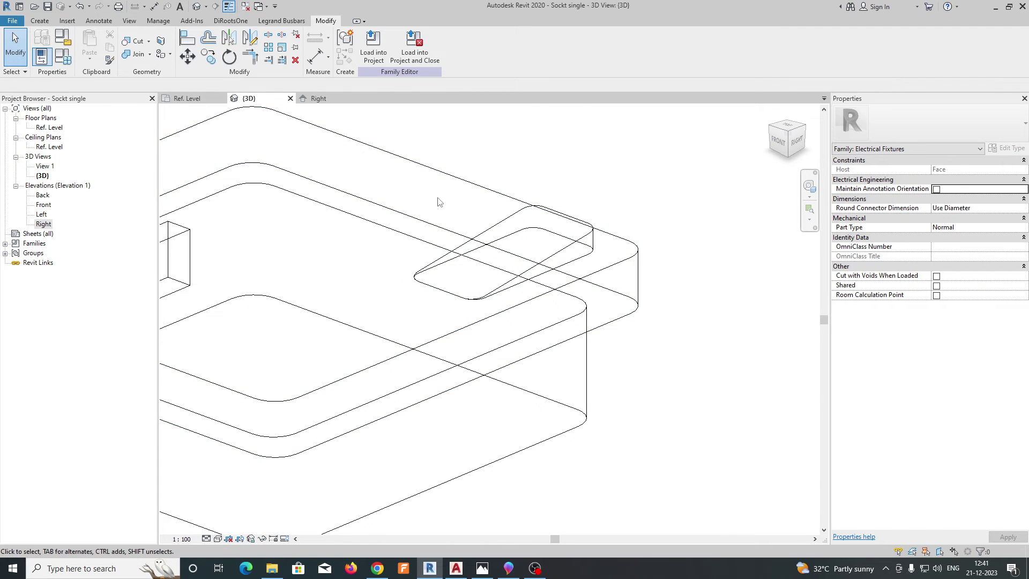
- Display the 3D view as Shaded and examine the sloped switch on the socket plate
left_click(217, 539)
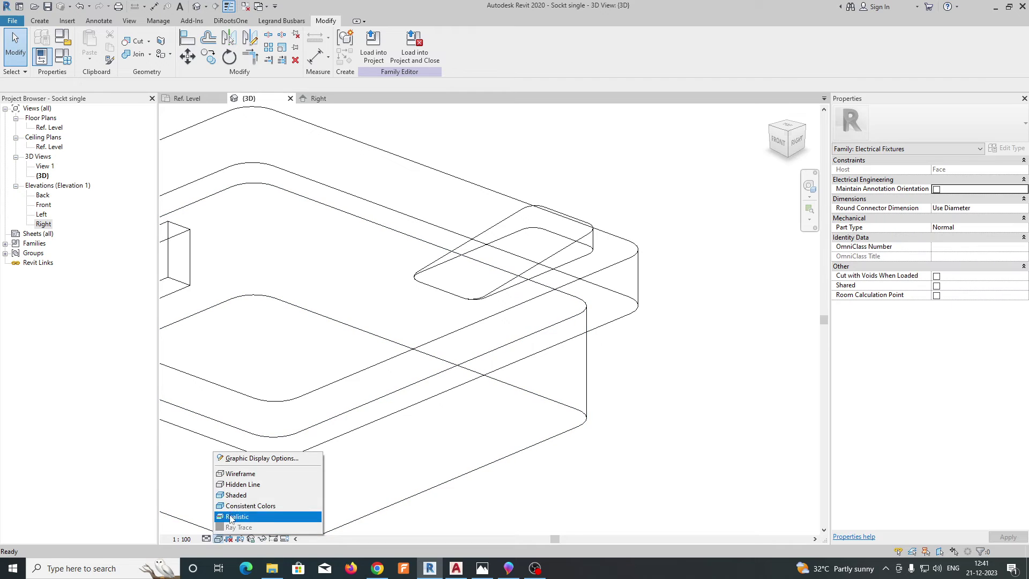
left_click(241, 497)
mouse_move(542, 403)
middle_mouse_down("shift")
mouse_move(592, 487)
mouse_move(558, 459)
mouse_move(618, 496)
mouse_move(542, 424)
mouse_move(509, 443)
mouse_move(556, 457)
mouse_move(561, 346)
mouse_move(545, 379)
mouse_move(563, 405)
mouse_move(554, 397)
mouse_move(616, 425)
middle_mouse_up("shift")
scroll(555, 397, "down", 2)
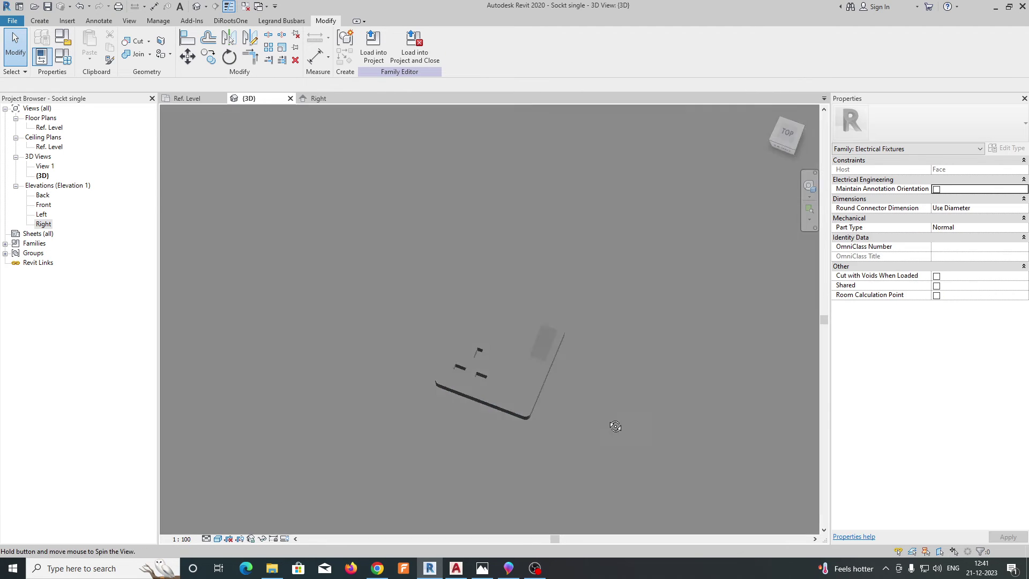
key("w")
key("f")
- Display the 3D view as Hidden Line and examine the sloped switch and pin holes from an oblique angle
left_click(218, 539)
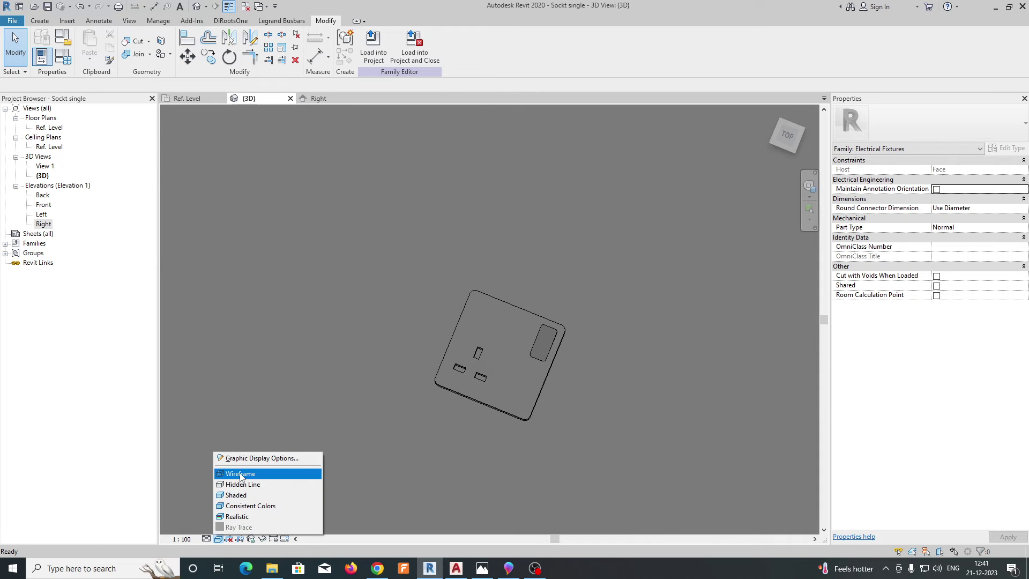
left_click(243, 490)
left_click(229, 538)
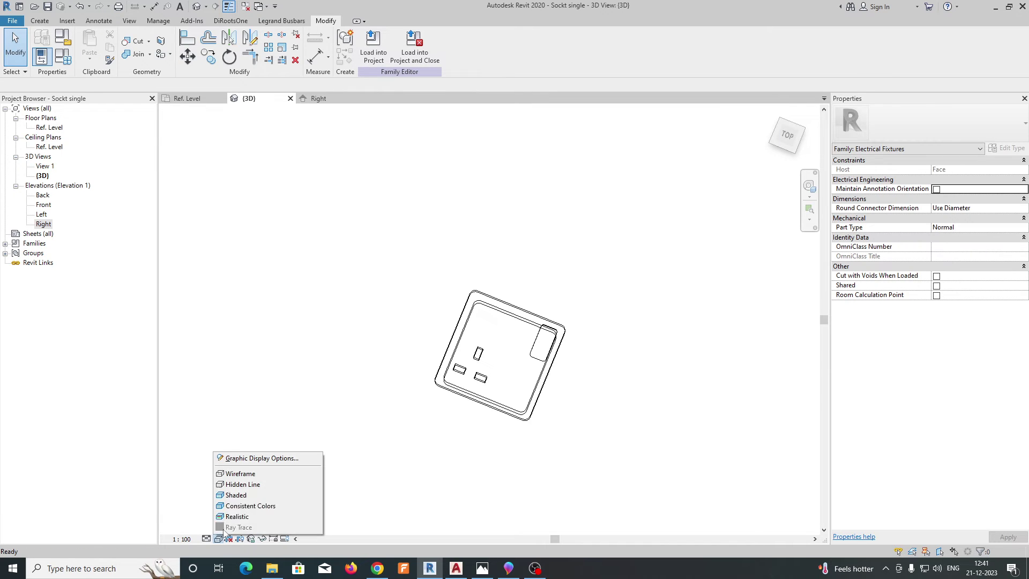
left_click(243, 488)
scroll(574, 404, "up", 2)
middle_click_drag(574, 404, 533, 386, "shift")
scroll(517, 393, "up", 2)
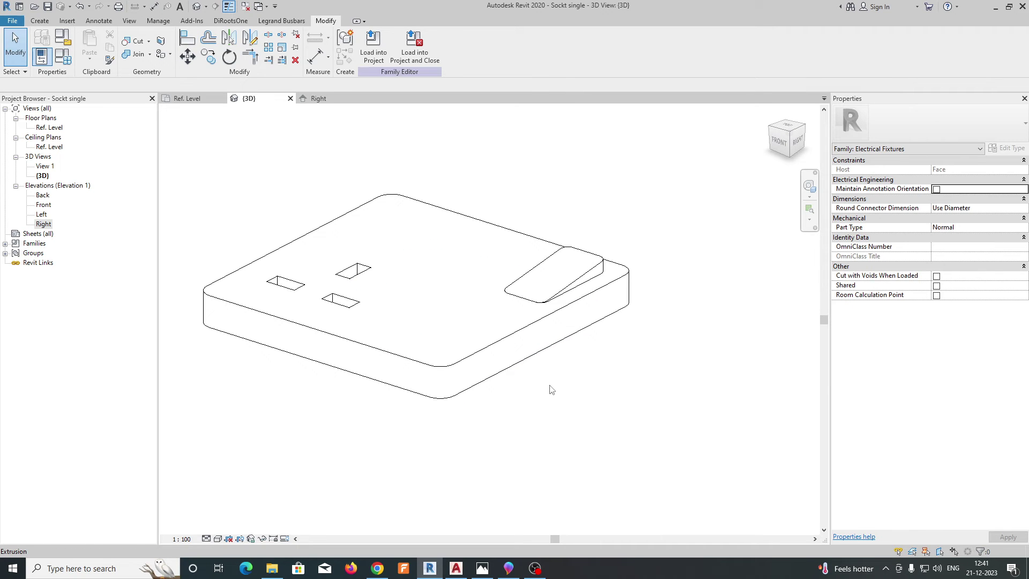
- Create a new material in the Material Browser and name it PVC
left_click(159, 22)
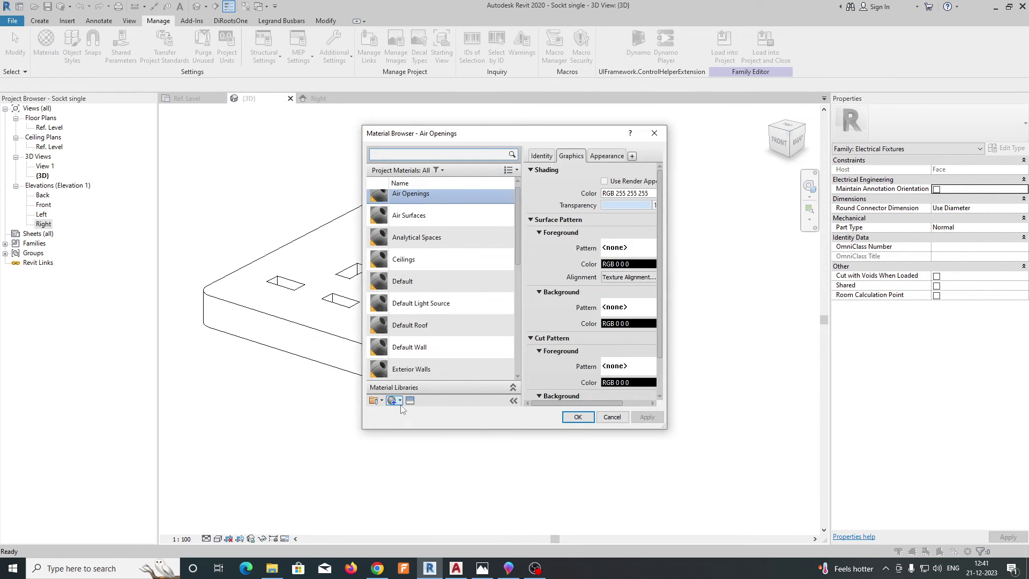
left_click(400, 402)
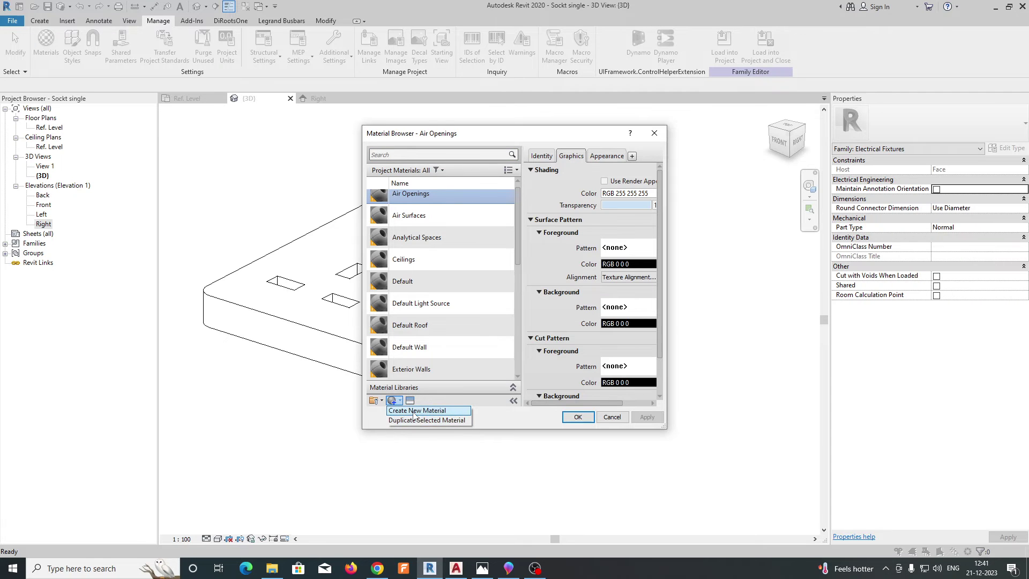
left_click(414, 412)
right_click(450, 283)
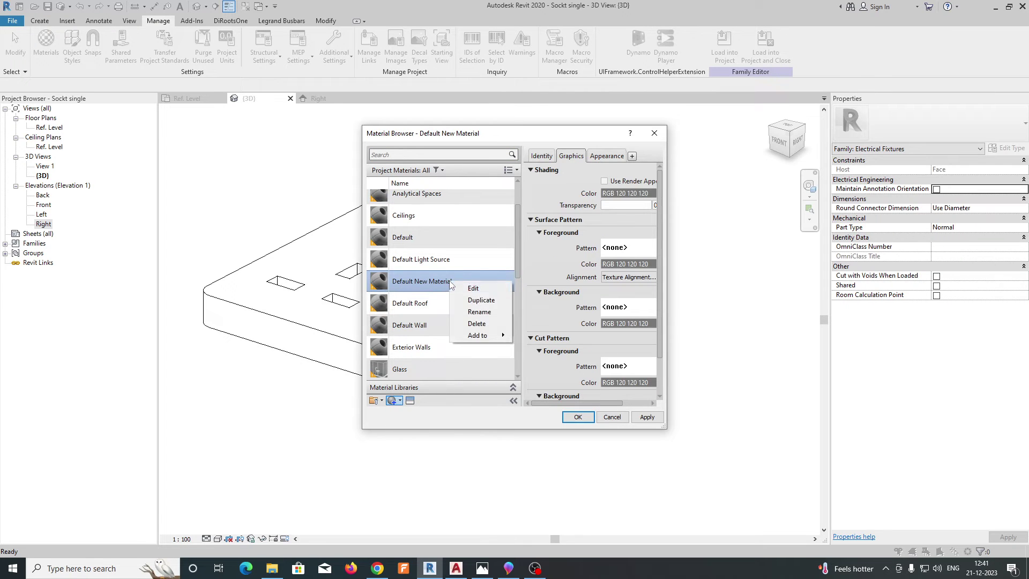
left_click(479, 311)
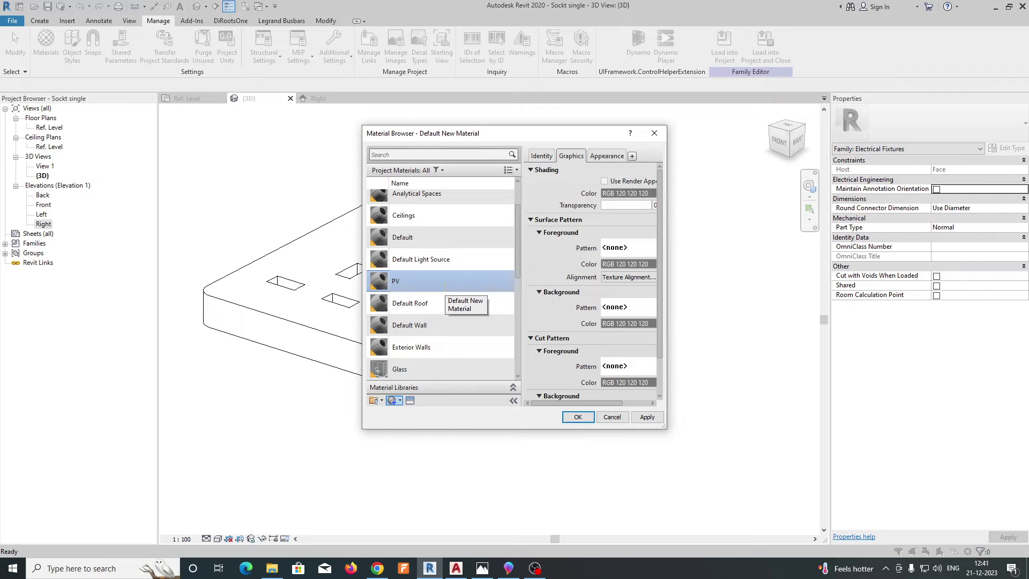
- Replace the PVC material's appearance with the PVC - White asset, found by searching for PVC, and accept the material changes
left_click(616, 157)
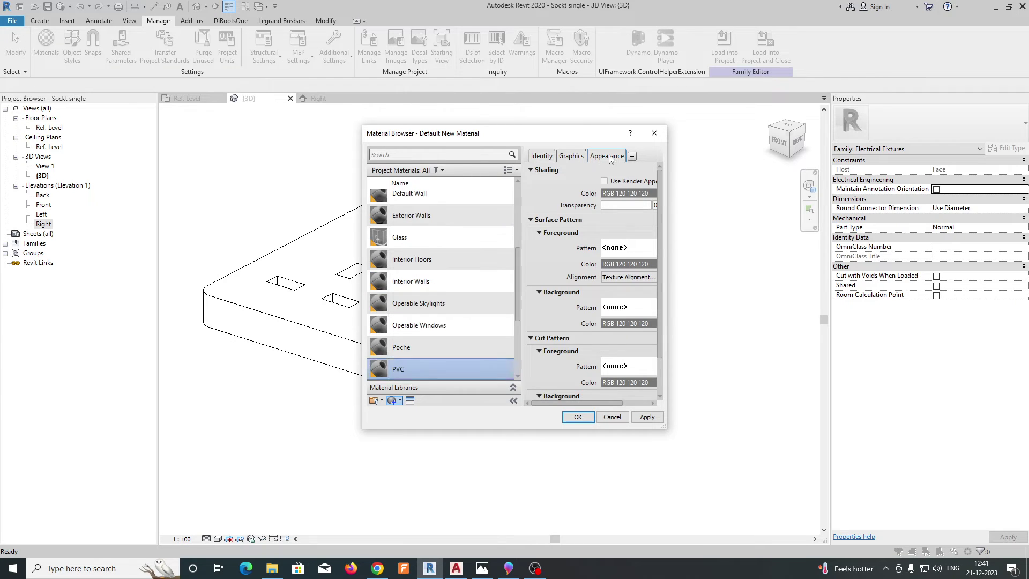
left_click(653, 171)
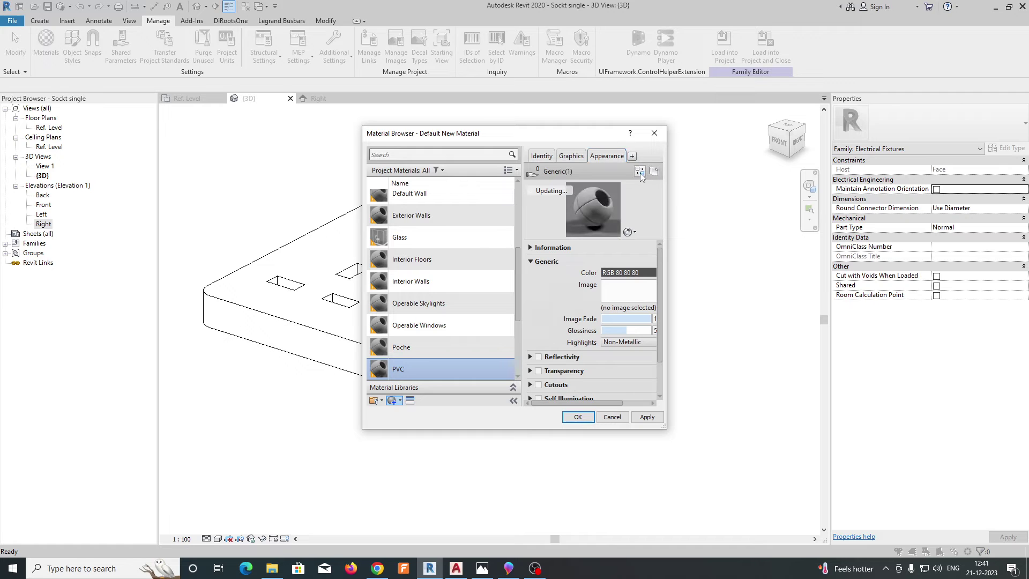
left_click(639, 171)
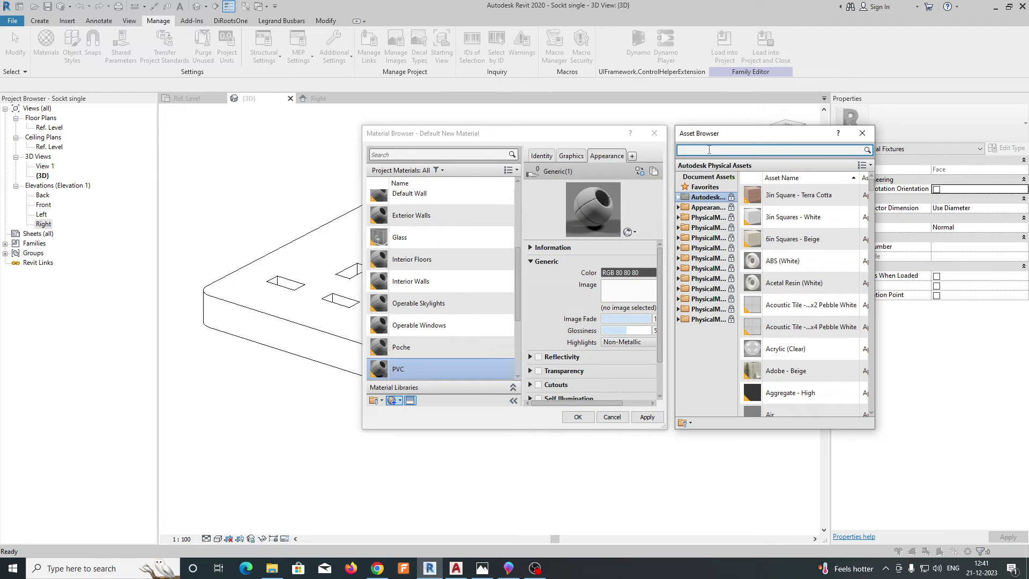
type("PVC")
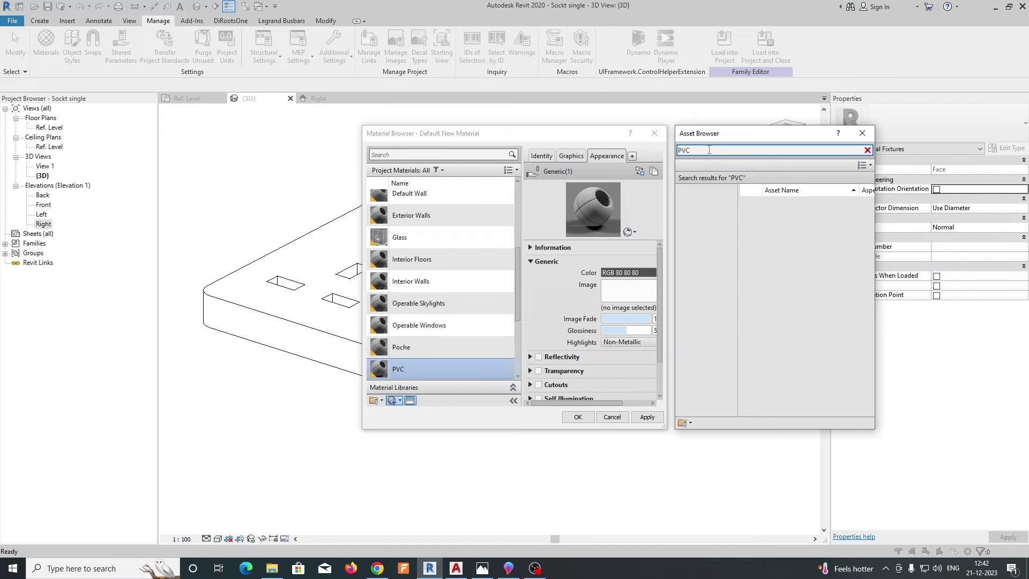
left_click(866, 208)
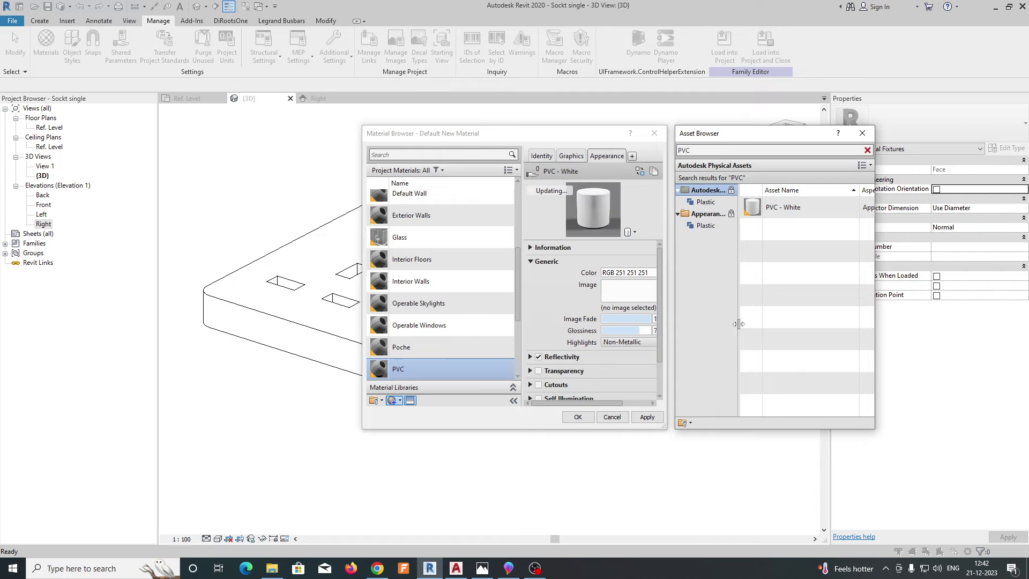
left_click(862, 133)
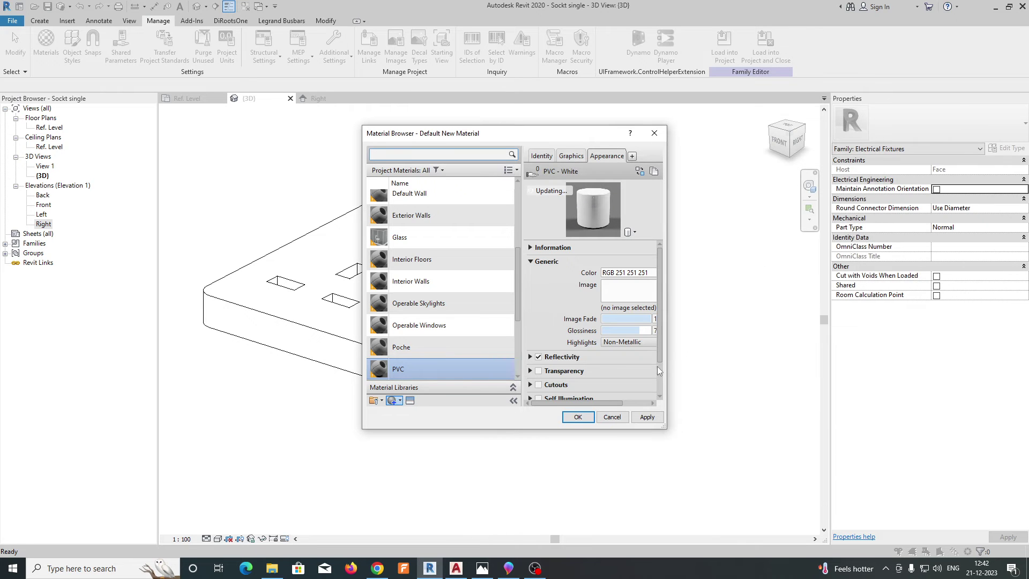
left_click(577, 419)
left_click(537, 353)
left_click(555, 396)
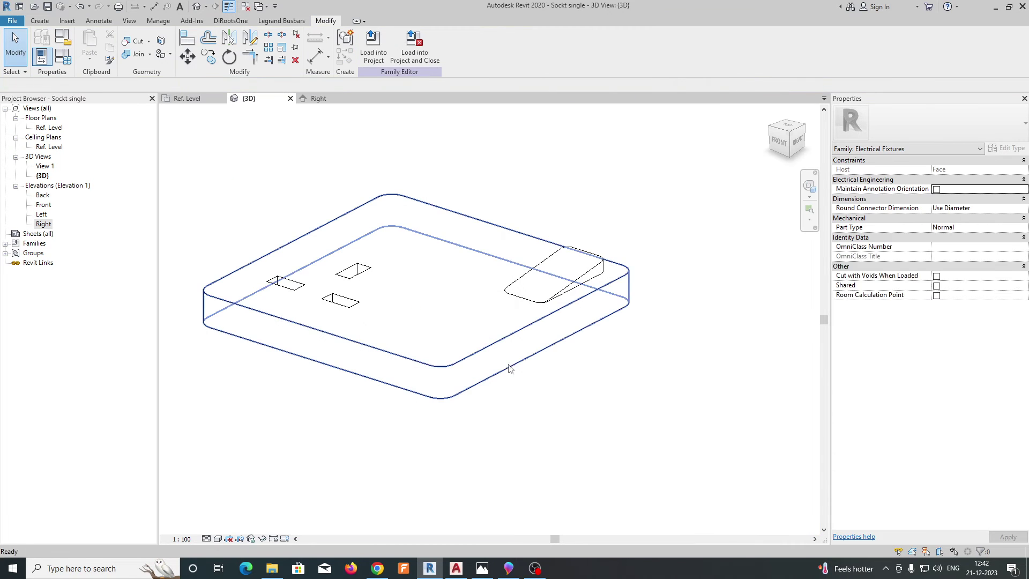
- Temporarily hide the large host extrusion surrounding the socket in the 3D view
left_click(503, 346)
key("Escape")
scroll(536, 396, "down", 8)
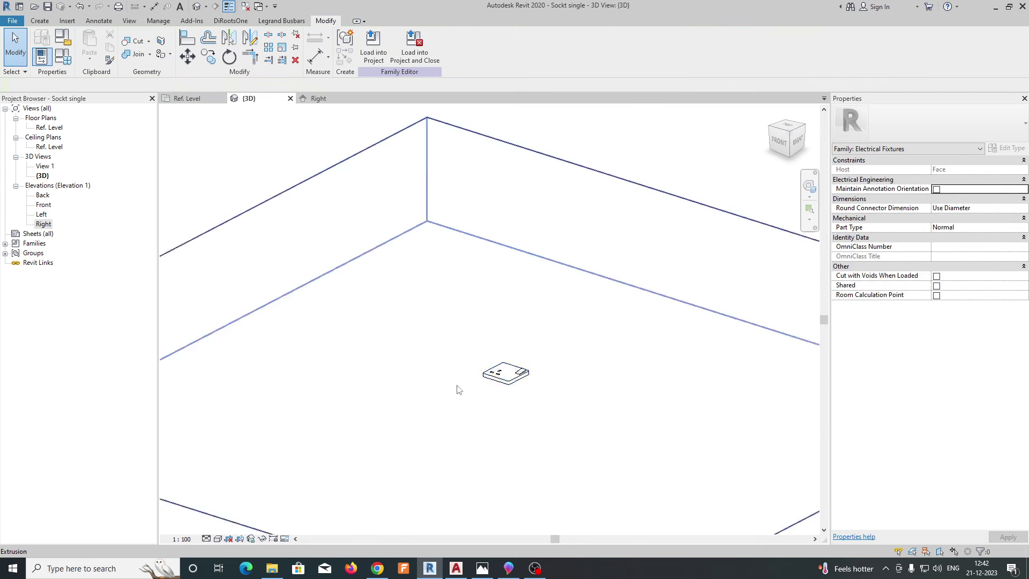
left_click(562, 414)
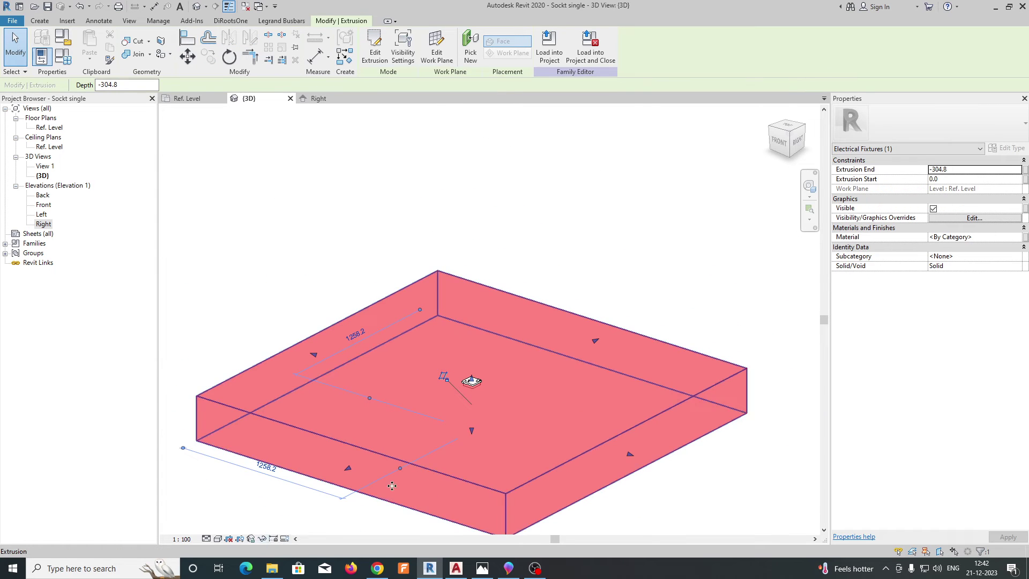
key("h")
key("h")
scroll(470, 370, "up", 5)
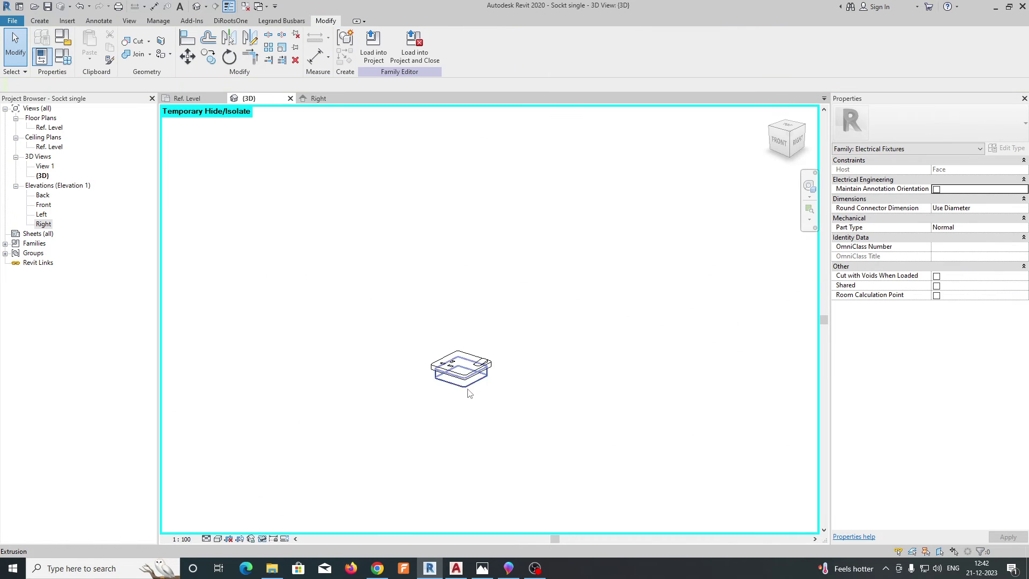
- Assign the PVC material to the socket plate and the back box extrusion beneath it
left_click(470, 366)
left_click(482, 379, "ctrl")
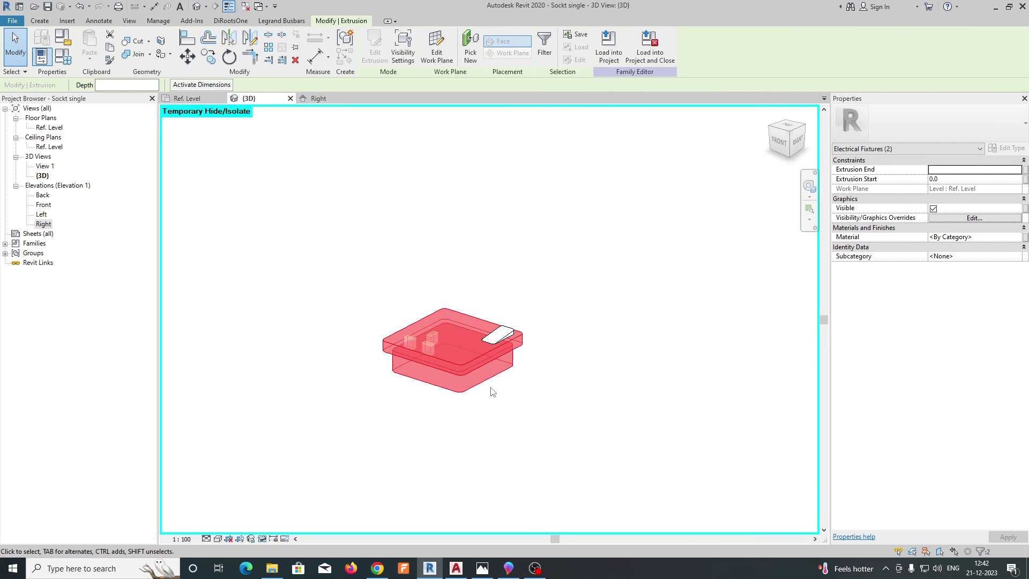
left_click(472, 289)
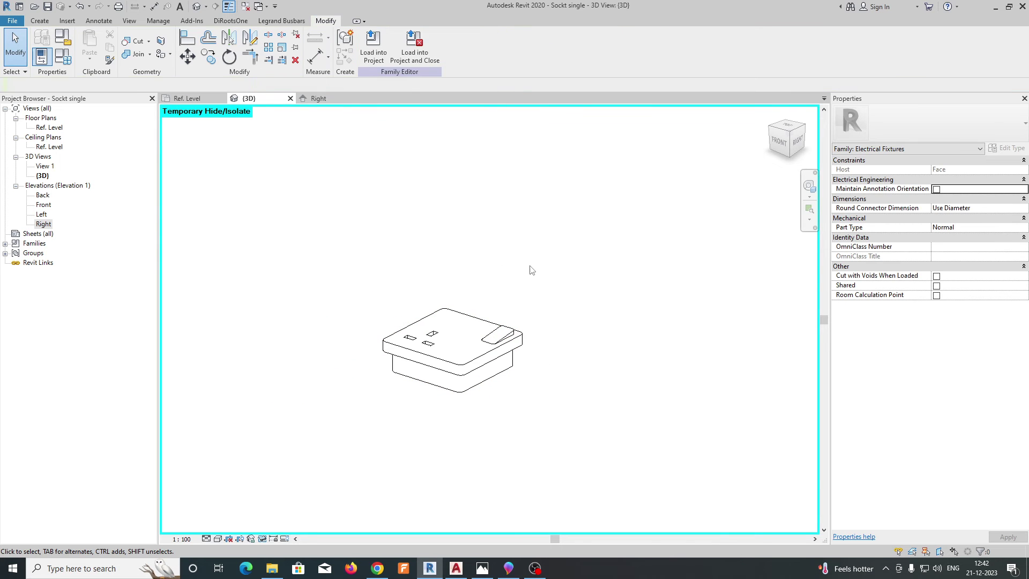
left_click_drag(532, 269, 487, 403)
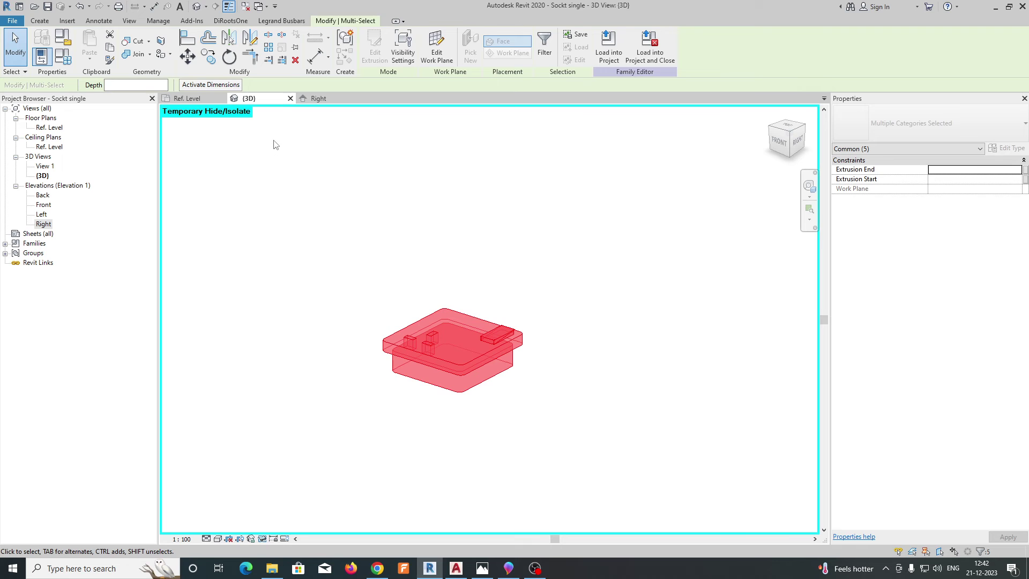
left_click(678, 237)
left_click(474, 358)
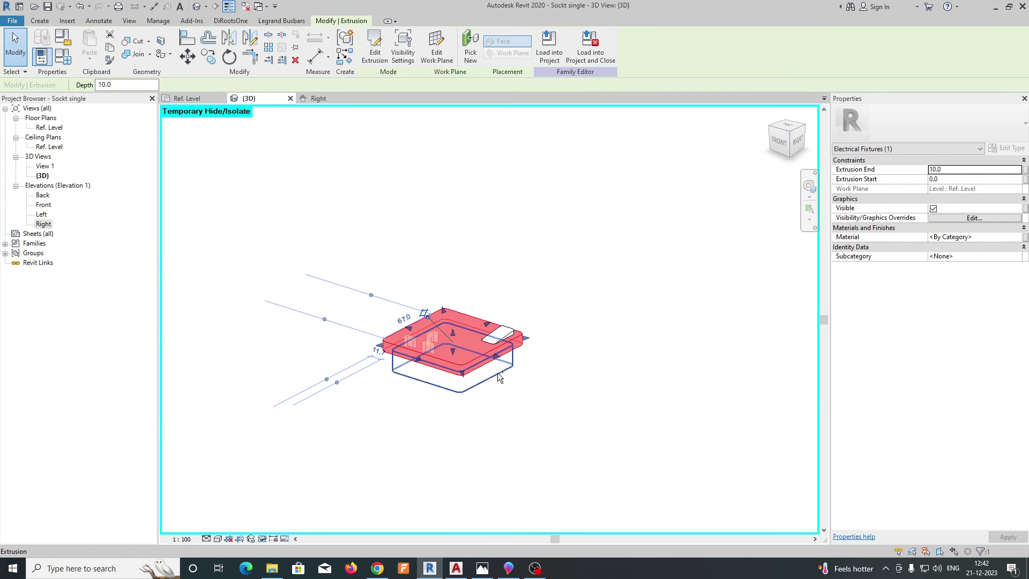
left_click(1017, 238)
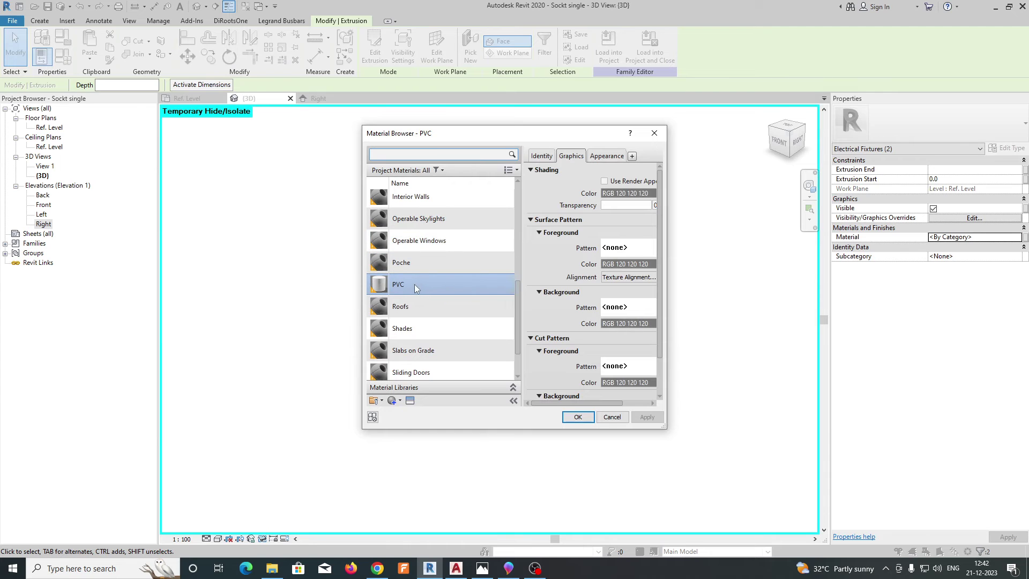
left_click(576, 416)
left_click(596, 395)
- Assign the PVC material to the sloped switch extrusion on the socket plate
scroll(508, 335, "up", 5)
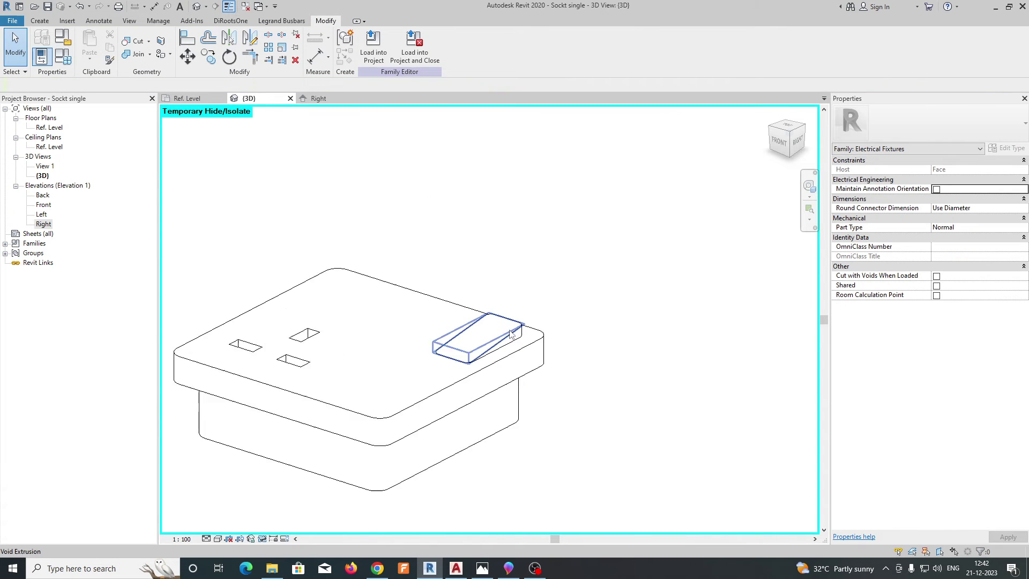
scroll(522, 340, "up", 1)
left_click(523, 342)
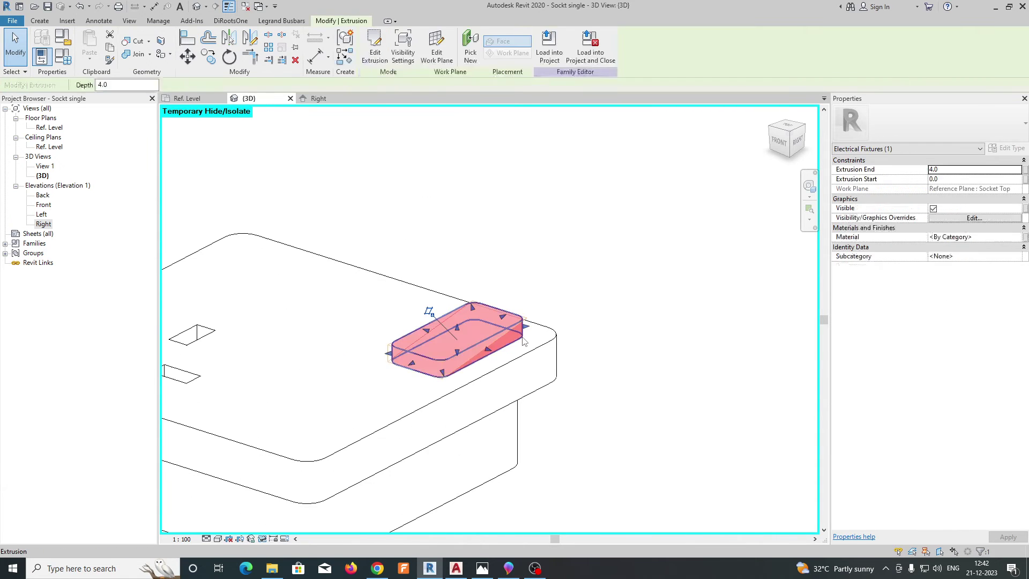
left_click(1024, 238)
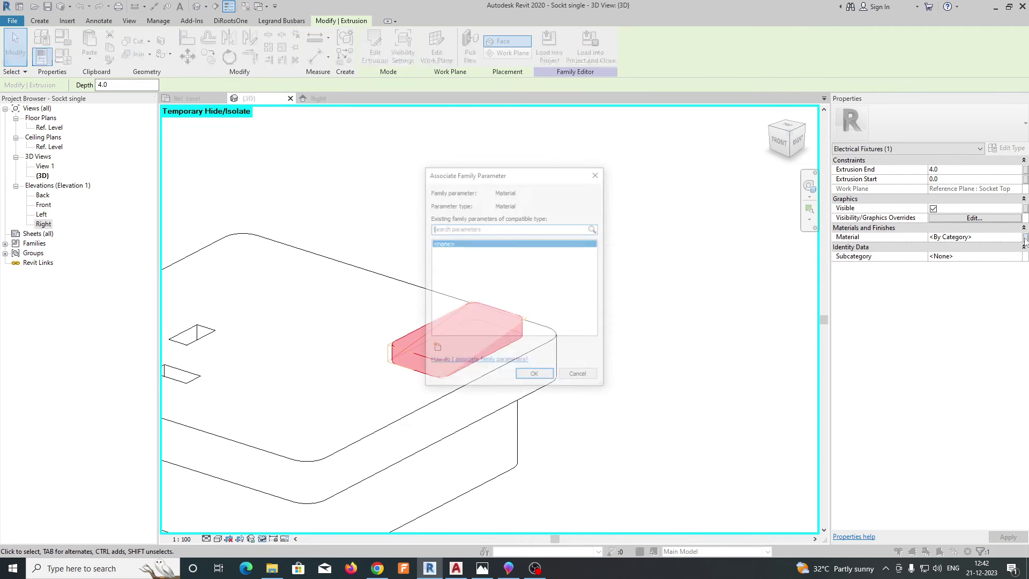
key("Escape")
left_click(498, 311)
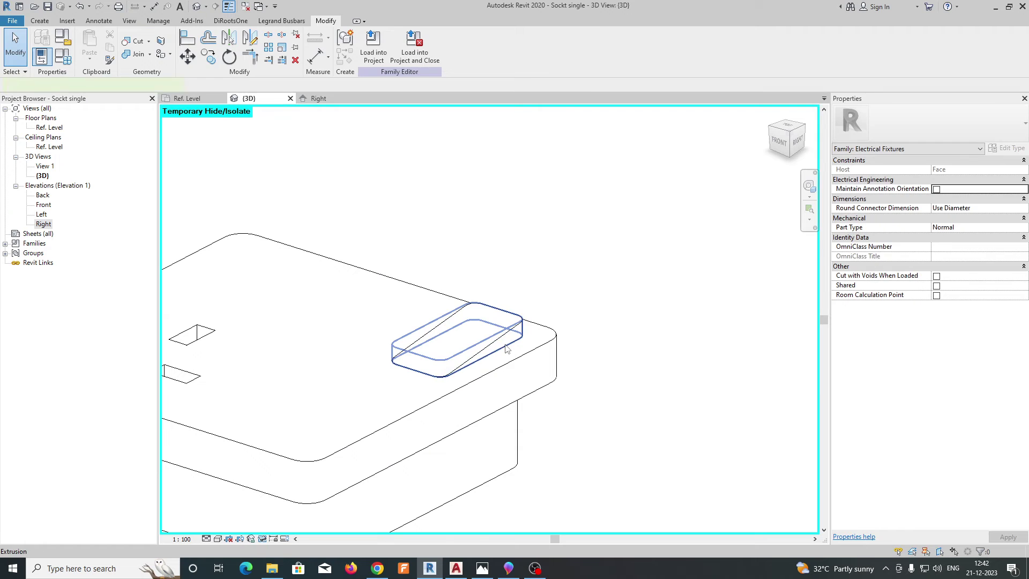
left_click(497, 349)
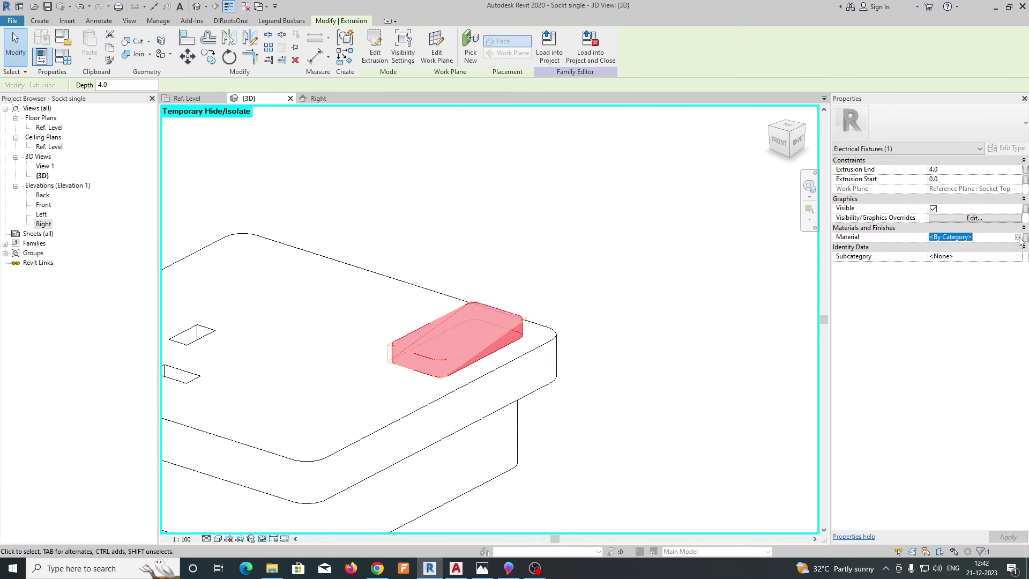
left_click(1018, 236)
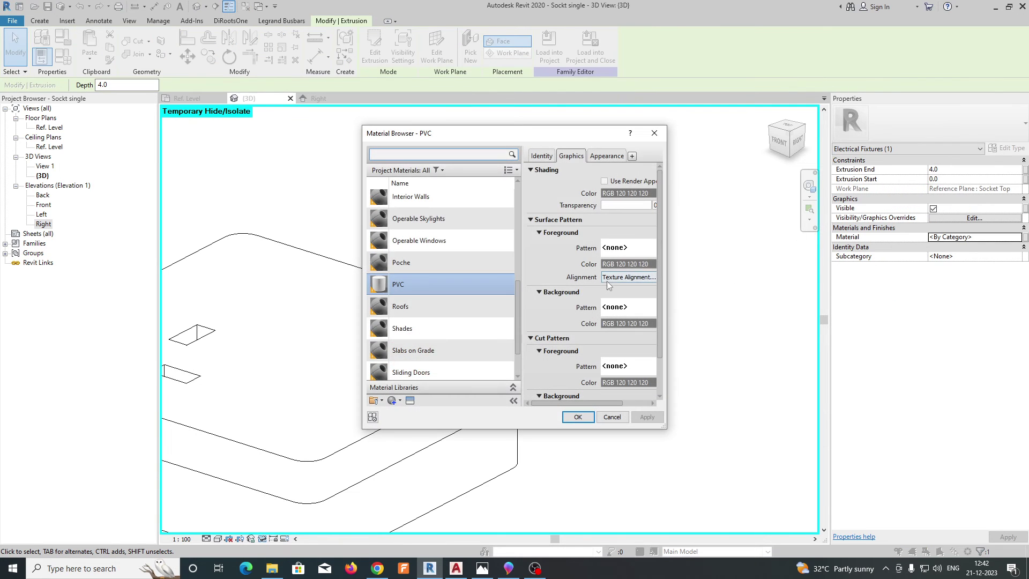
left_click(574, 417)
left_click(427, 309)
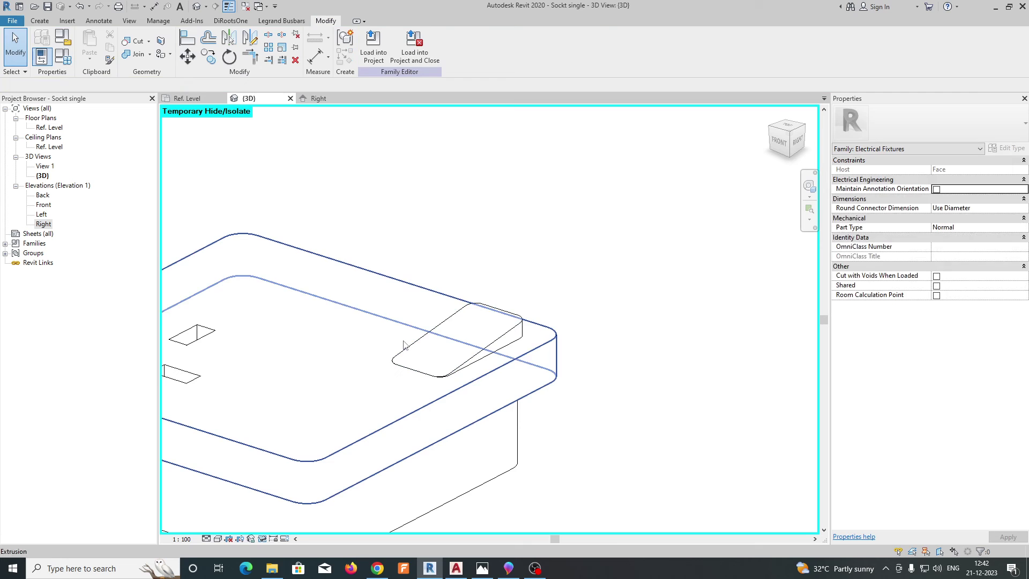
left_click(434, 333)
key("Escape")
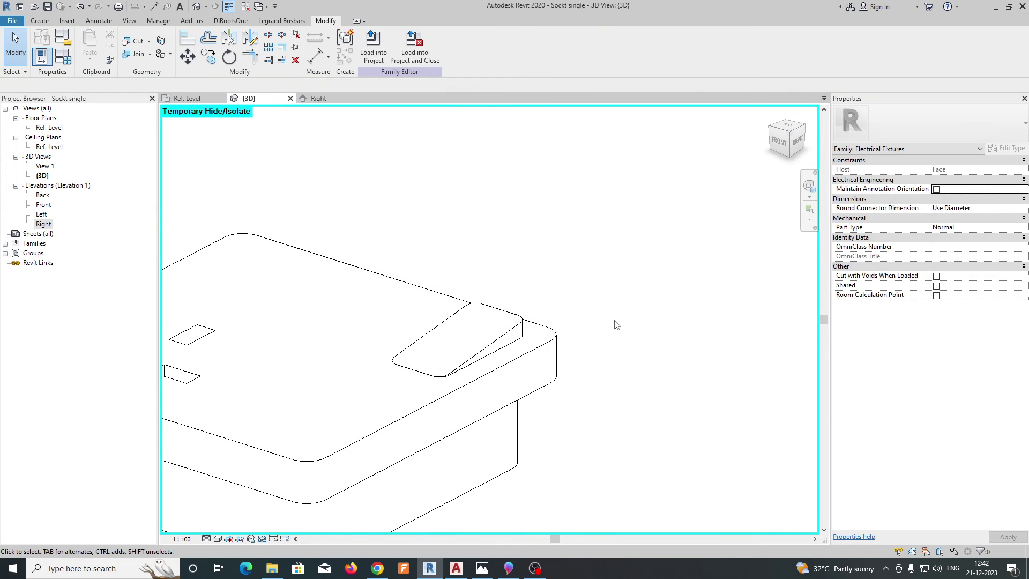
- Display the 3D view as Shaded, switch it to Realistic, and examine the socket's PVC finish from above
middle_click_drag(616, 324, 622, 304, "shift")
left_click(217, 538)
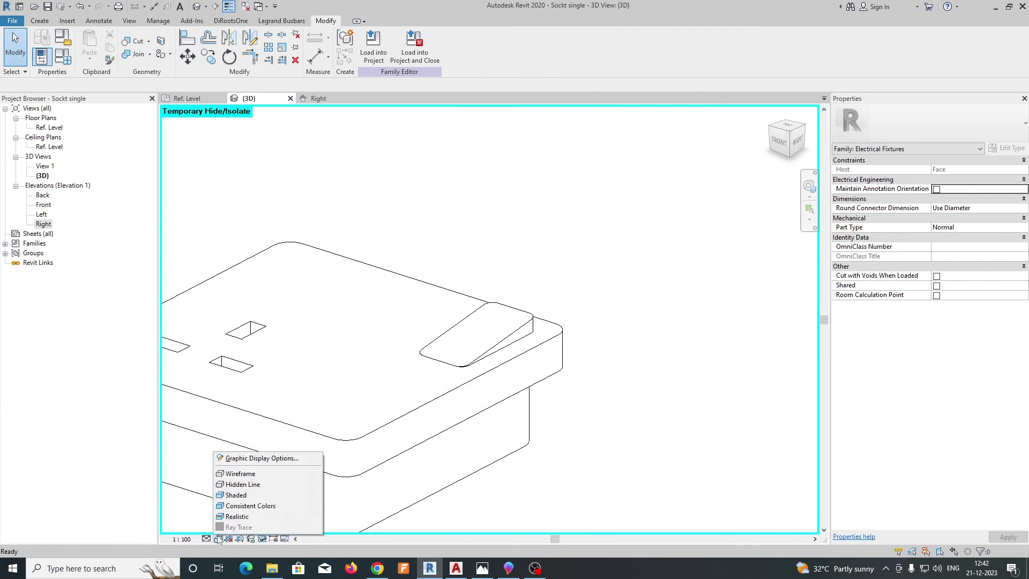
left_click(231, 496)
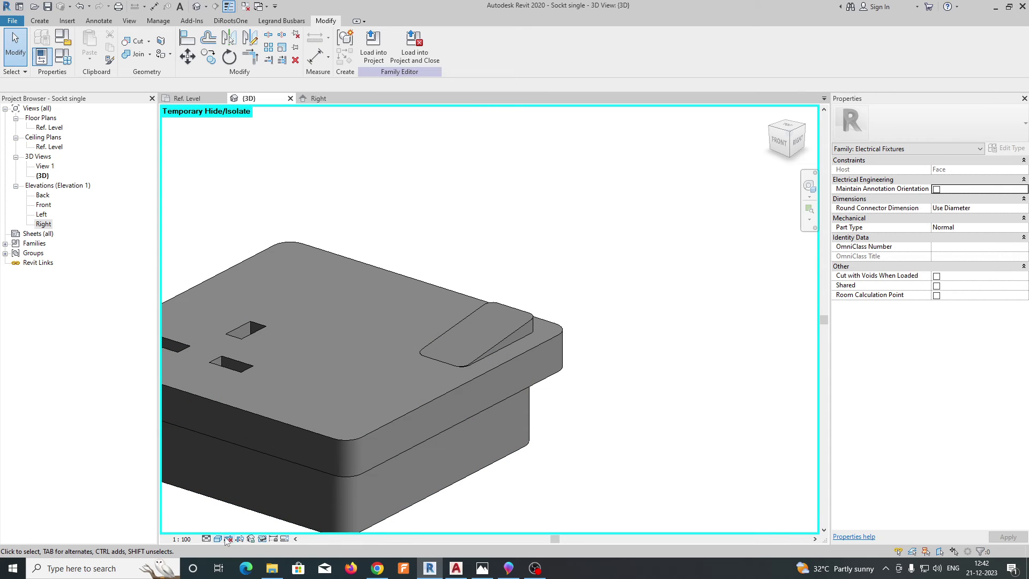
left_click(217, 538)
left_click(230, 519)
scroll(721, 336, "down", 2)
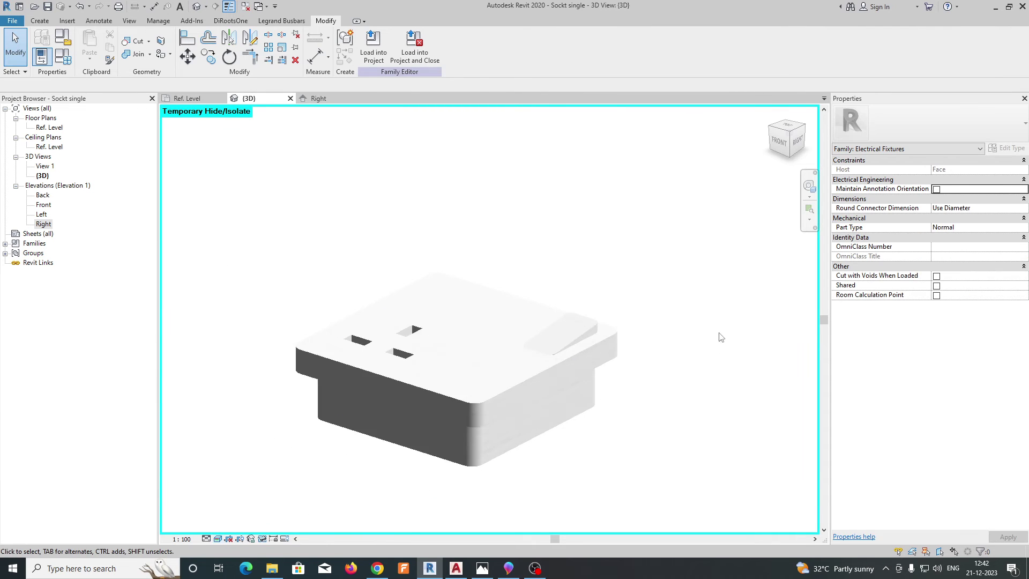
middle_click_drag(670, 343, 672, 395, "shift")
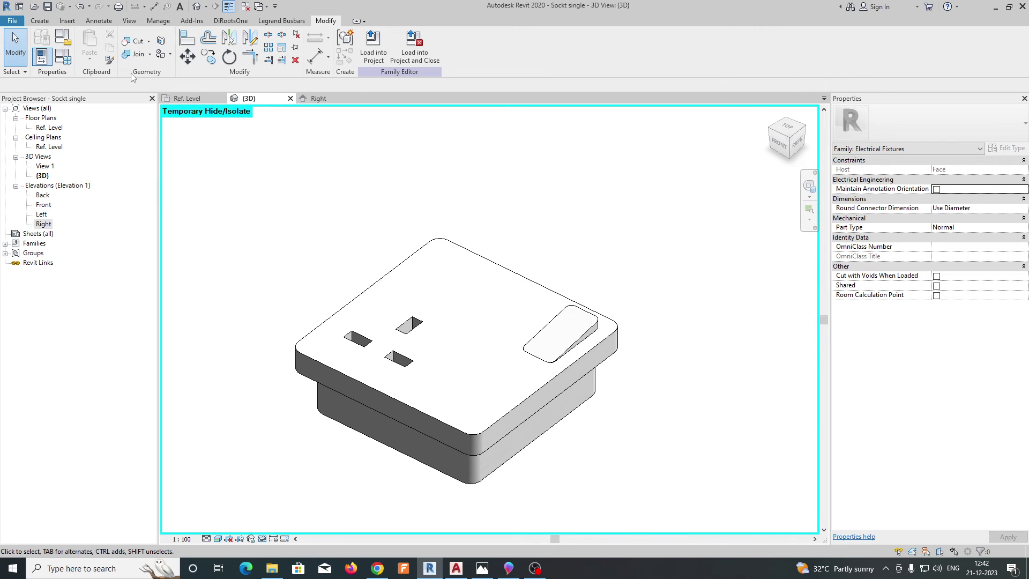
- Create a new material in the Material Browser and name it PAINT
left_click(158, 22)
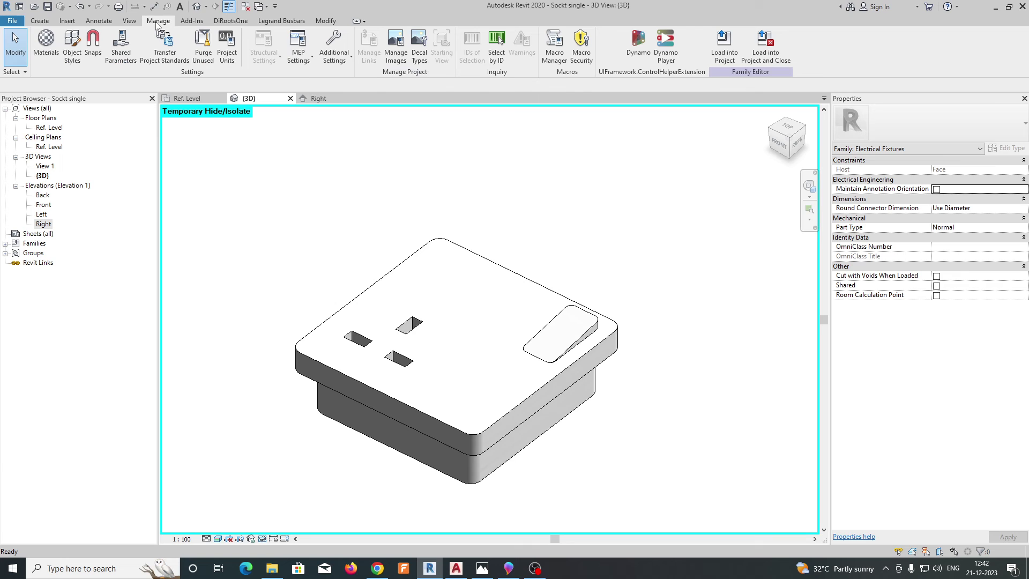
left_click(46, 43)
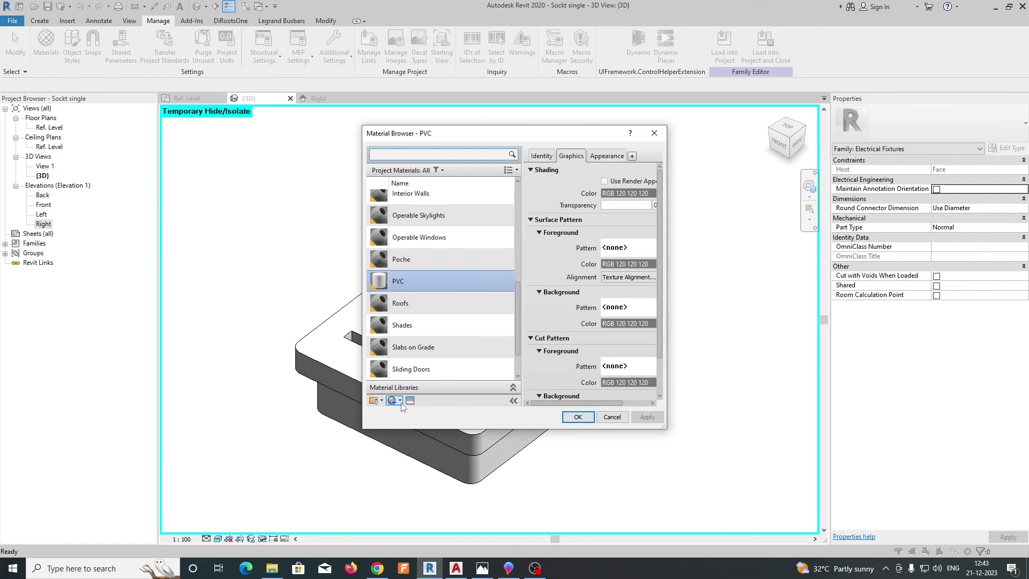
left_click(399, 401)
left_click(416, 411)
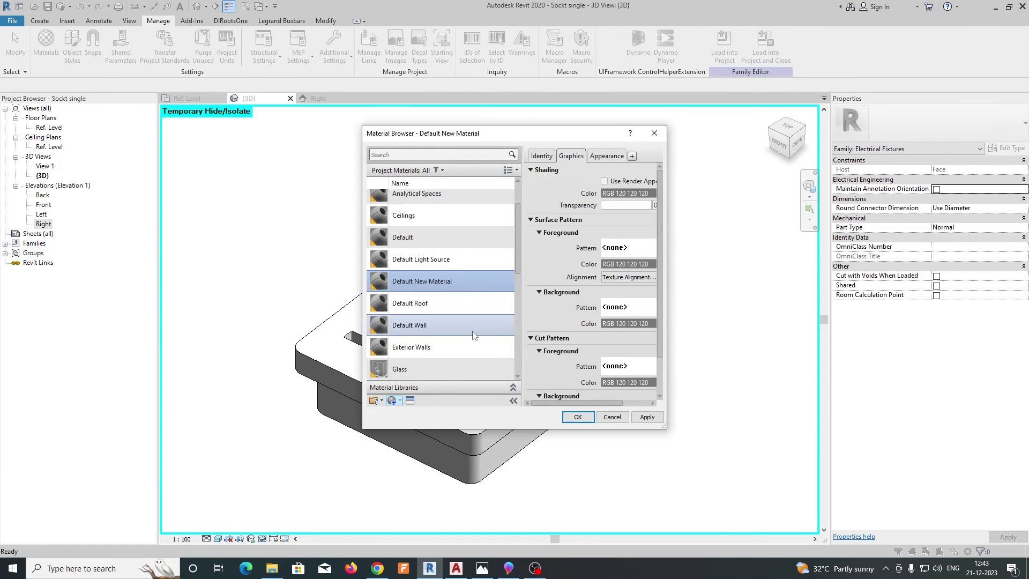
right_click(435, 285)
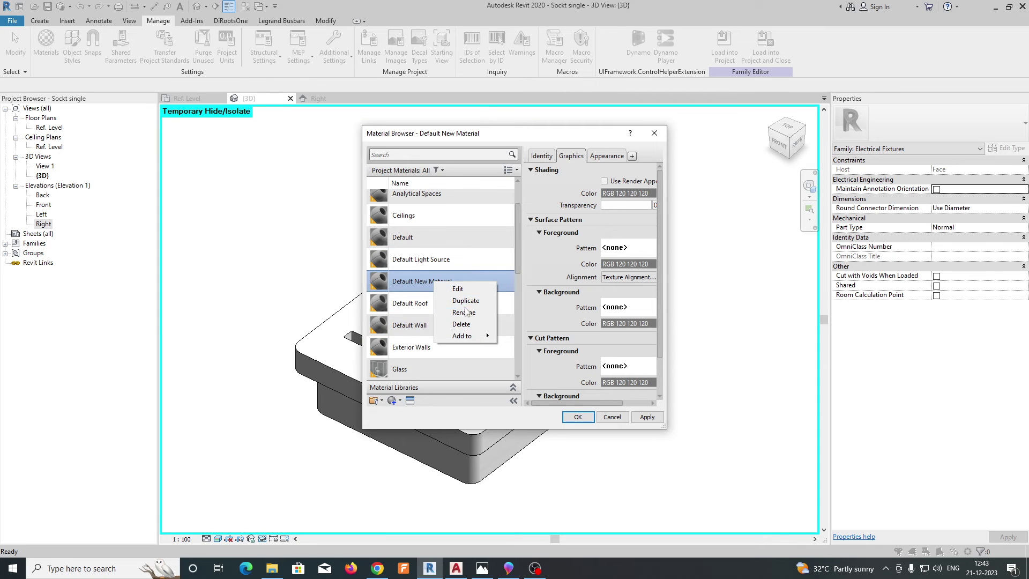
left_click(464, 312)
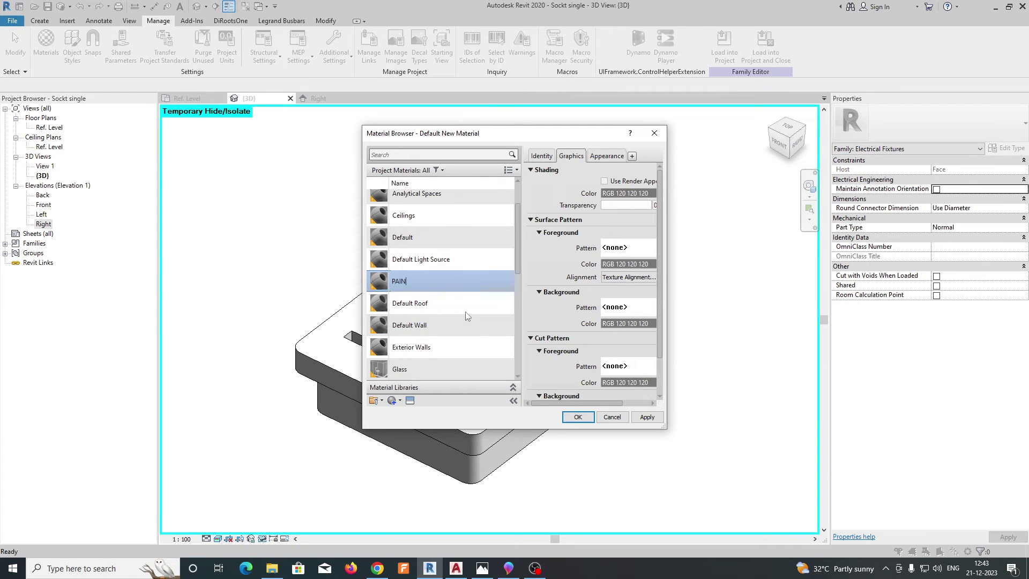
- Set the PAINT material's generic appearance color to red, RGB 255 0 0, and accept the material changes
left_click(608, 157)
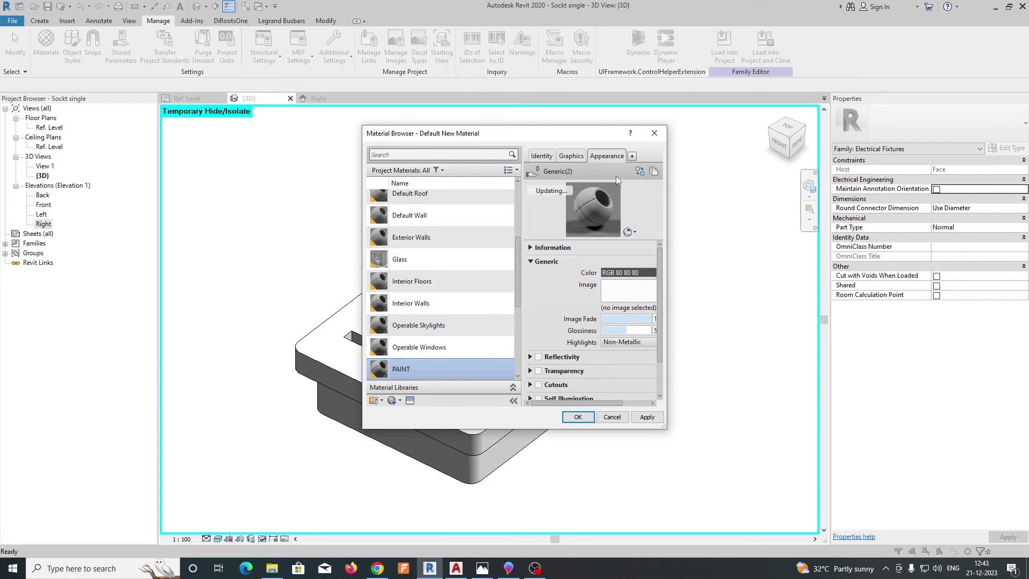
left_click(640, 173)
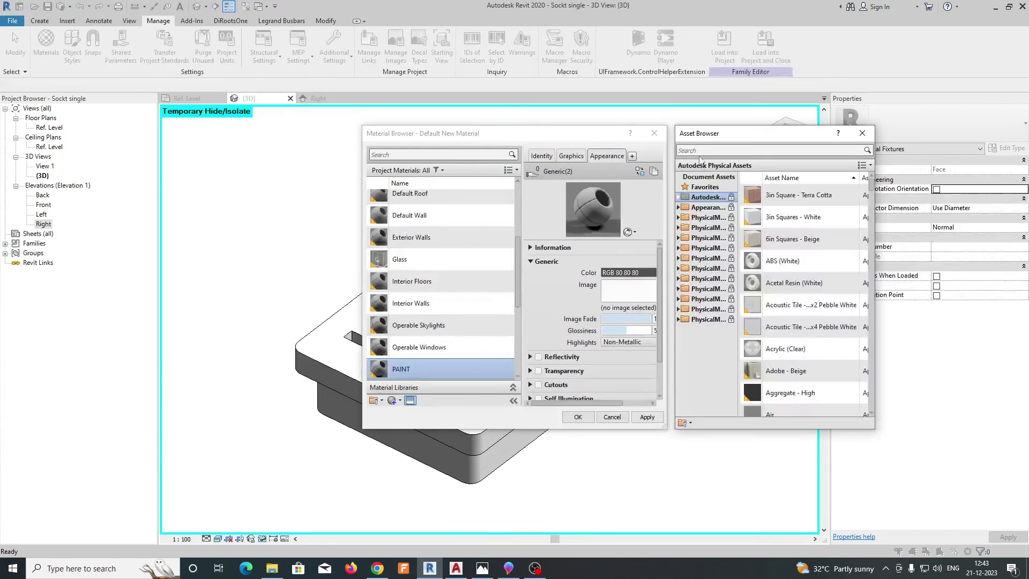
left_click(861, 132)
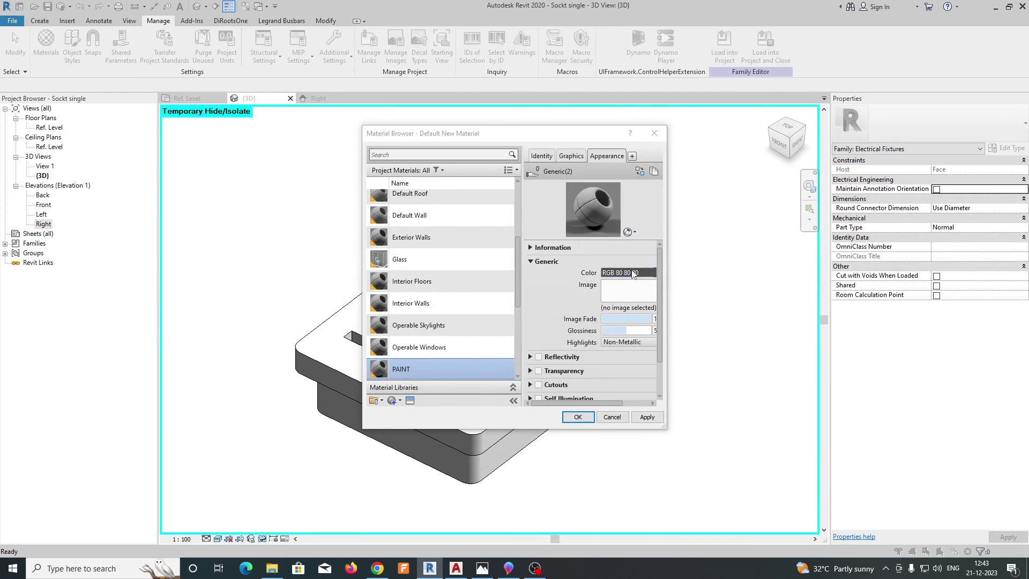
left_click(624, 272)
left_click(417, 291)
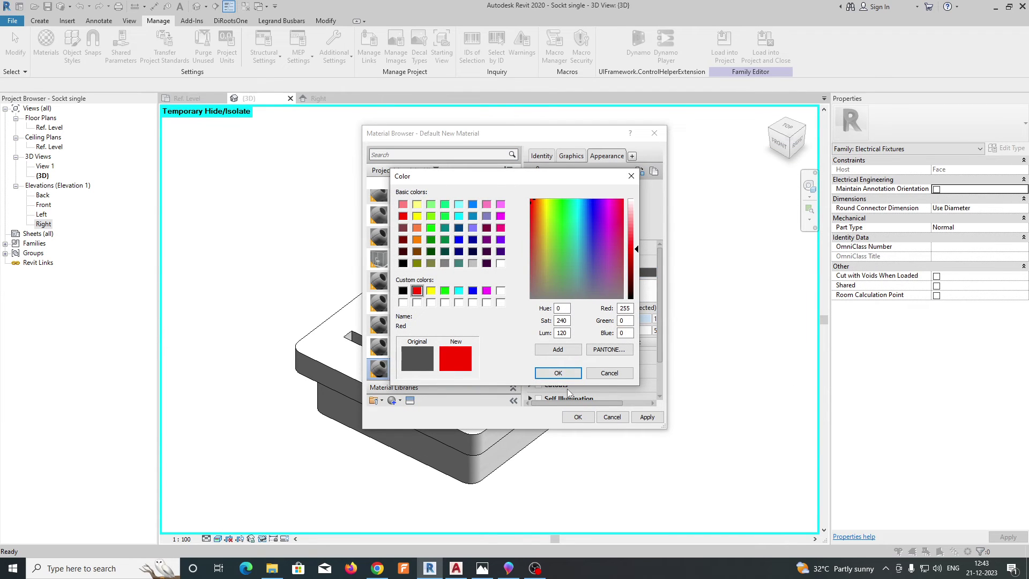
left_click(558, 374)
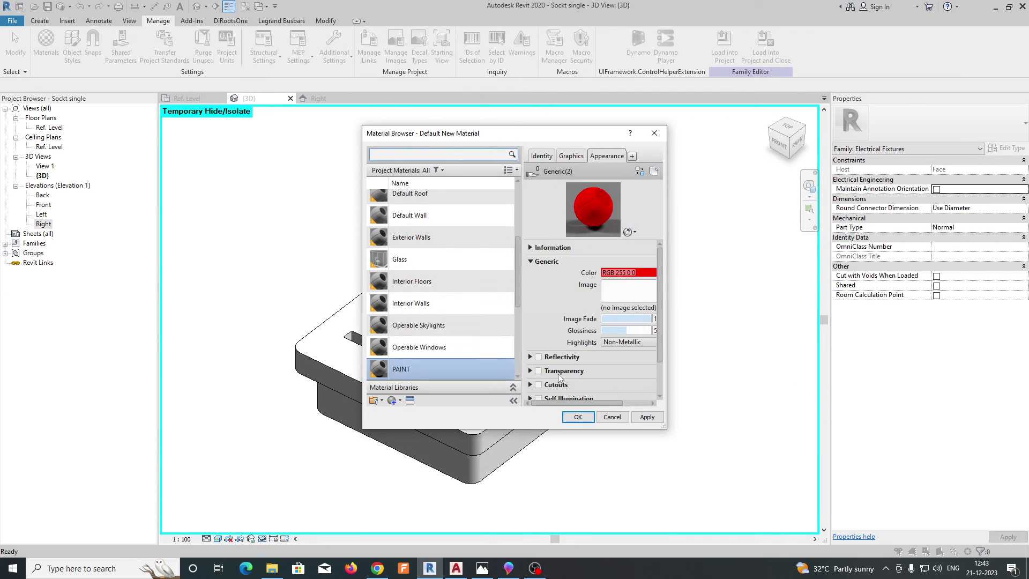
left_click(578, 416)
scroll(598, 329, "up", 3)
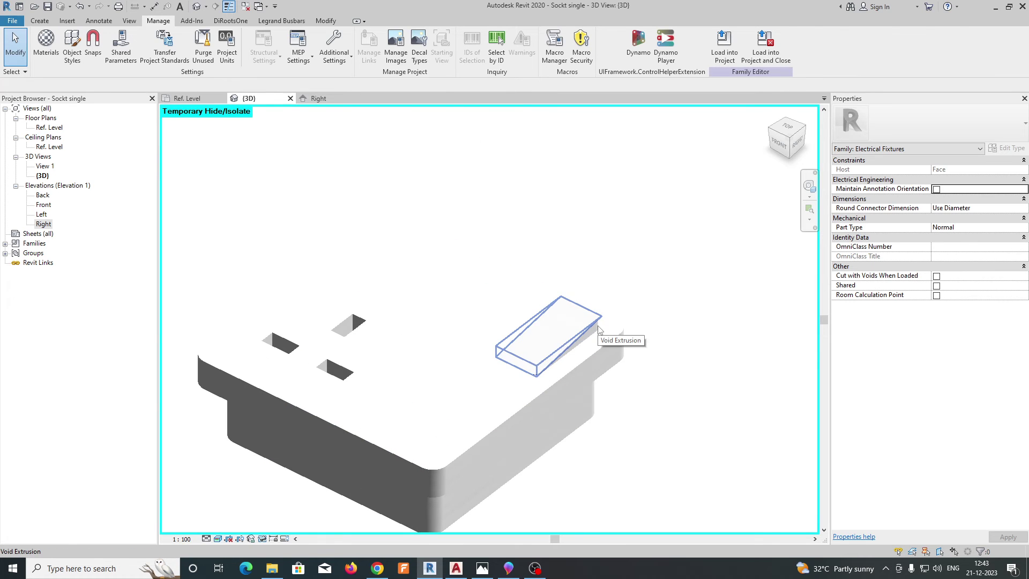
scroll(599, 330, "down", 2)
left_click(541, 334)
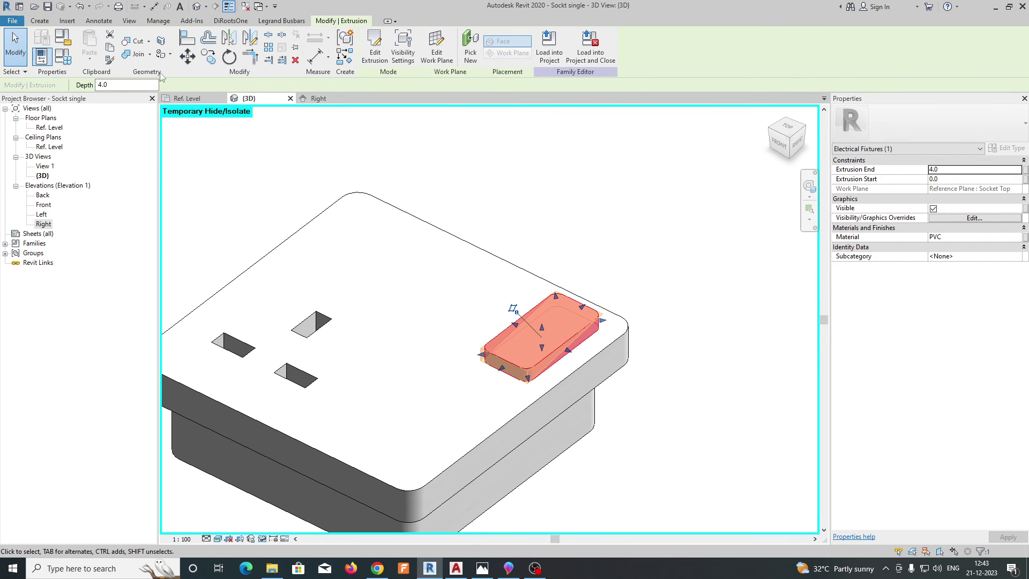
left_click(171, 56)
left_click(179, 75)
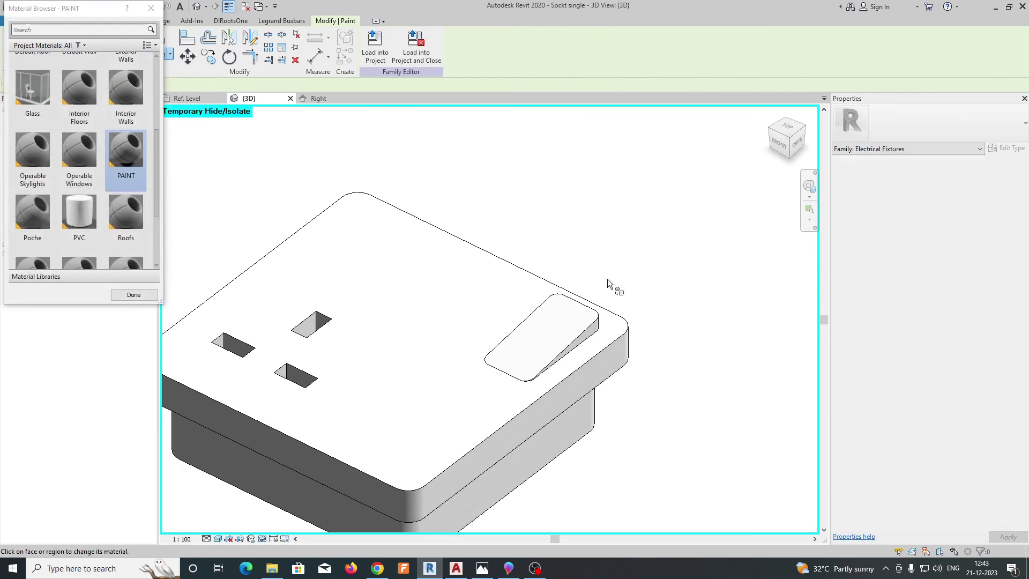
scroll(112, 219, "down", 2)
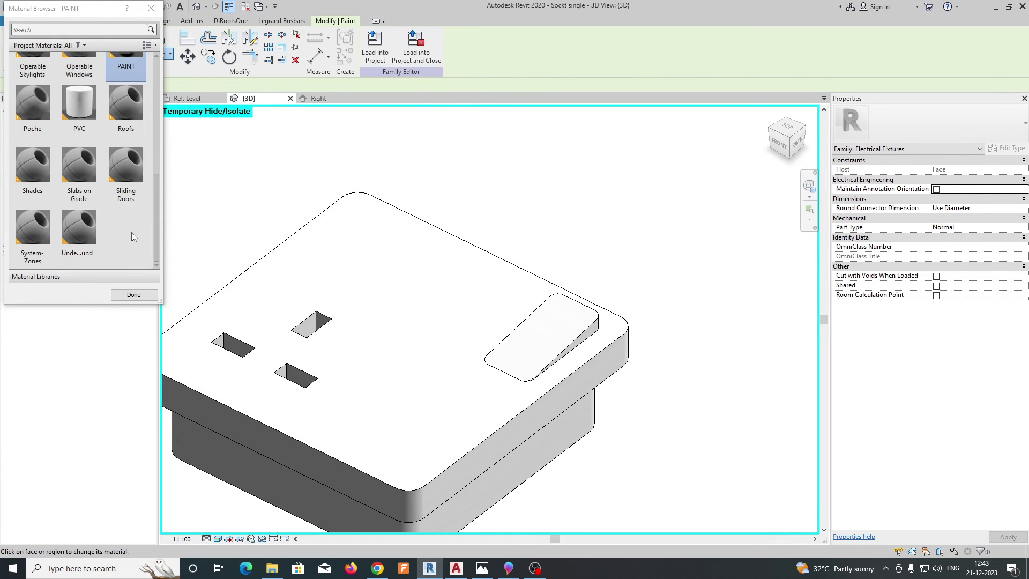
scroll(131, 233, "up", 5)
key("Escape")
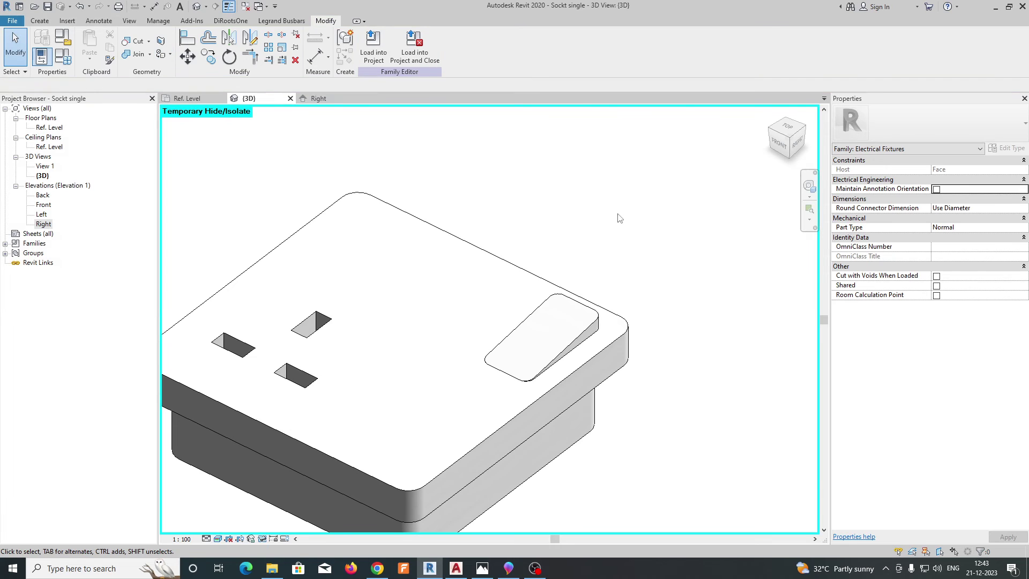
- Reset the temporary hide/isolate in the 3D view
left_click(262, 539)
left_click(300, 526)
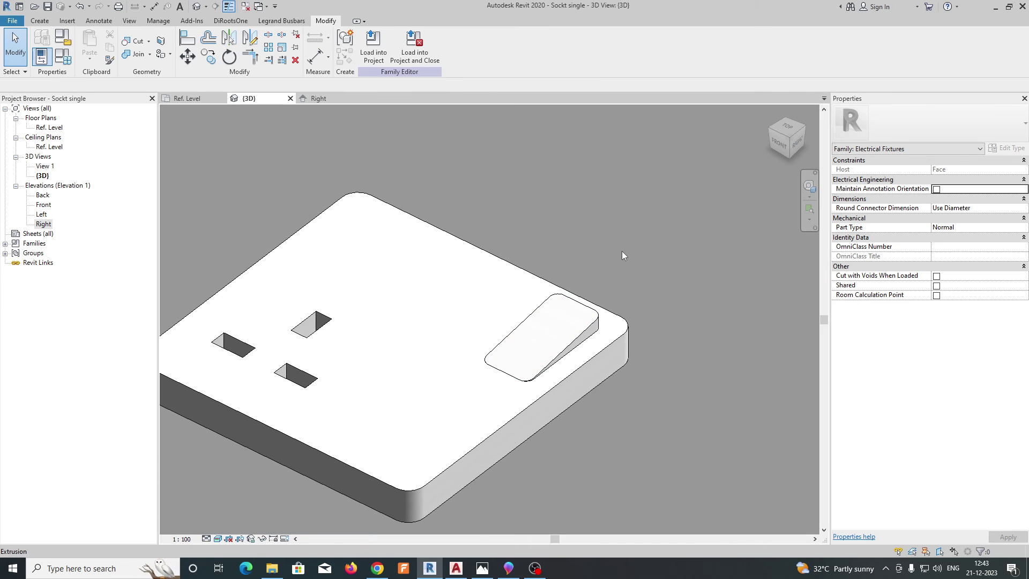
left_click(169, 56)
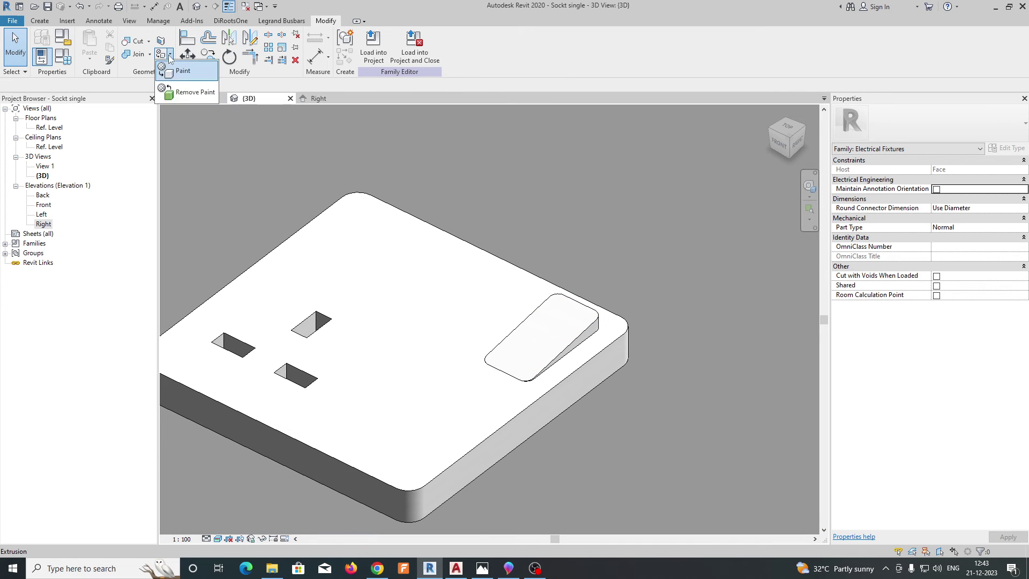
left_click(183, 75)
scroll(82, 212, "down", 1)
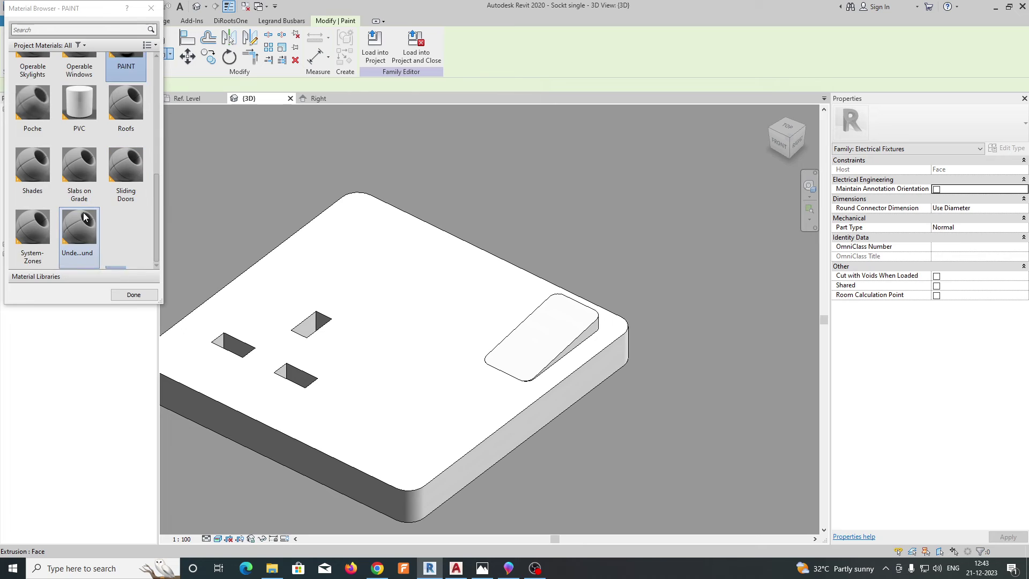
scroll(83, 212, "up", 5)
scroll(172, 194, "down", 2)
scroll(110, 216, "down", 5)
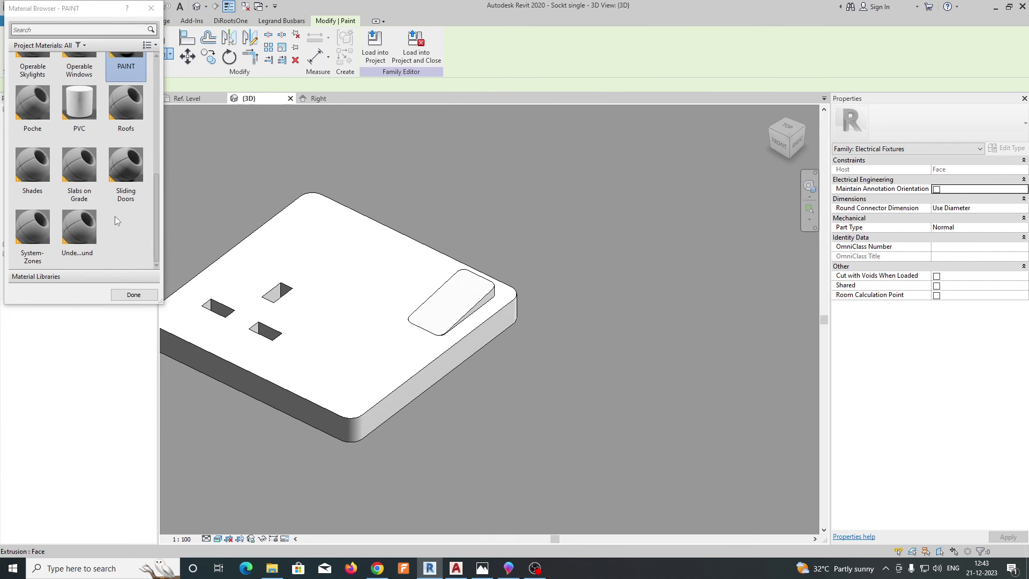
key("Escape")
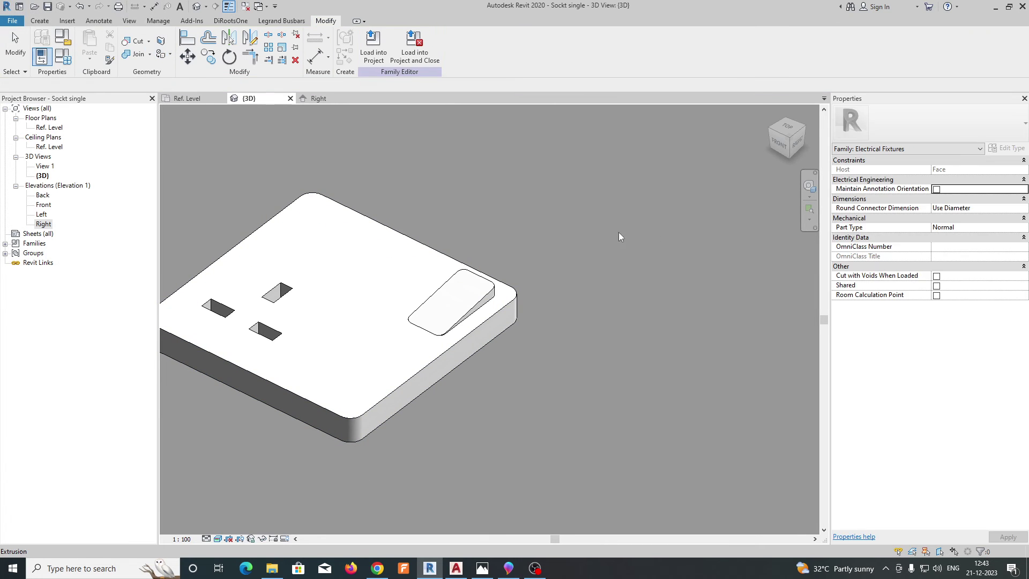
- Replace the PAINT material's appearance asset with Paint - Enamel Glossy (Blue), found by searching the assets for PAINT
left_click(158, 21)
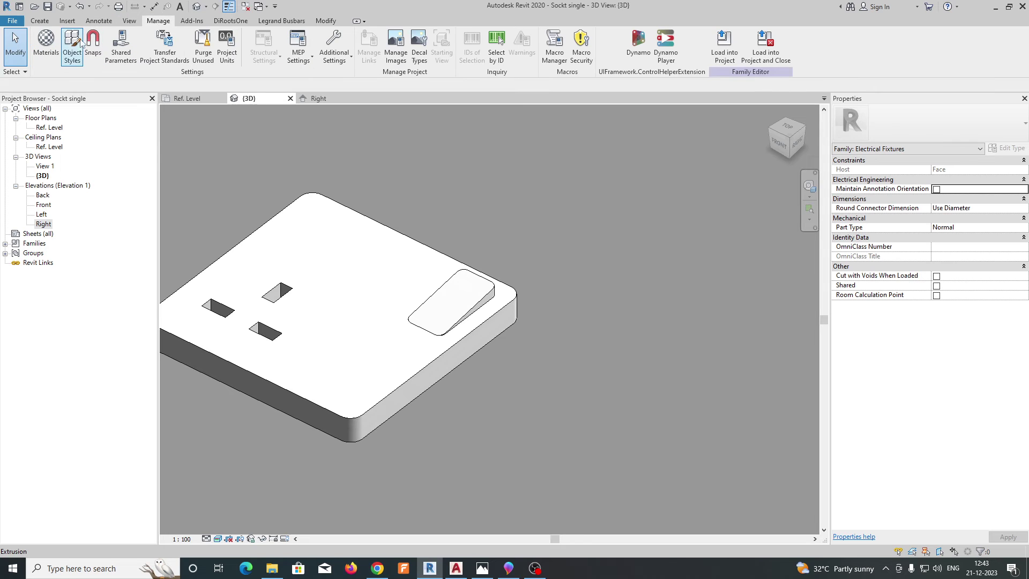
left_click(46, 43)
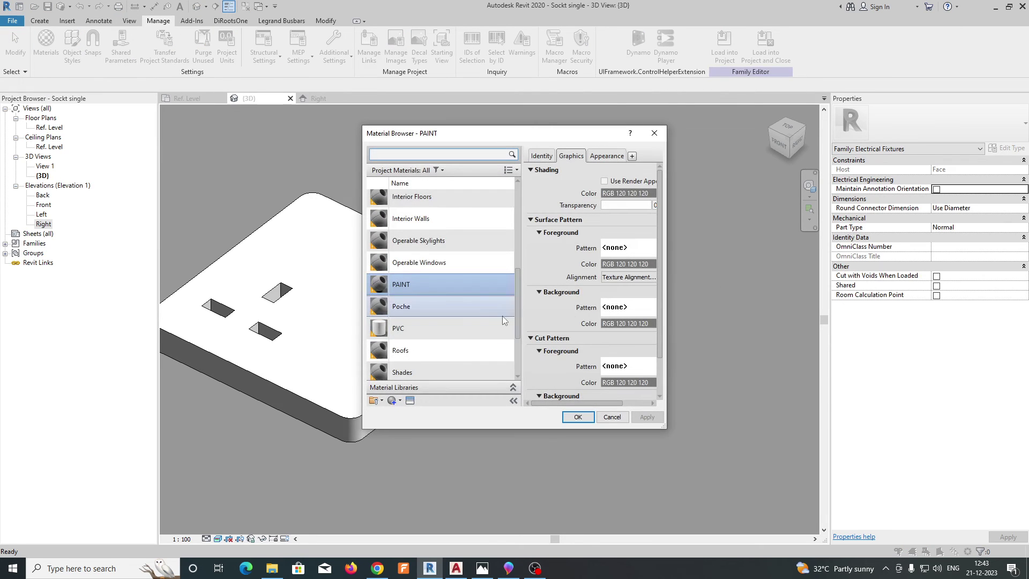
scroll(503, 319, "down", 3)
left_click(399, 402)
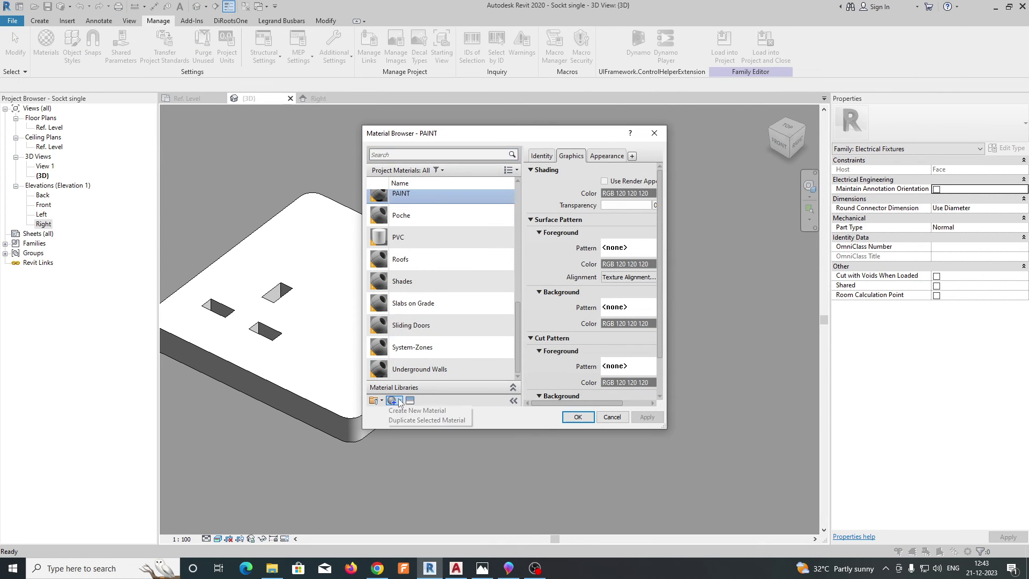
left_click(423, 195)
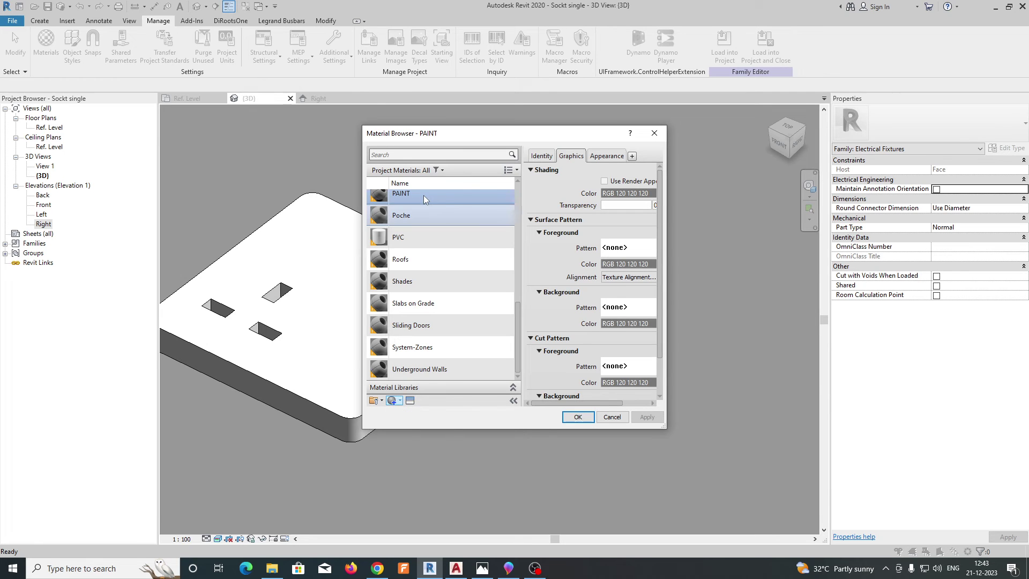
left_click(606, 155)
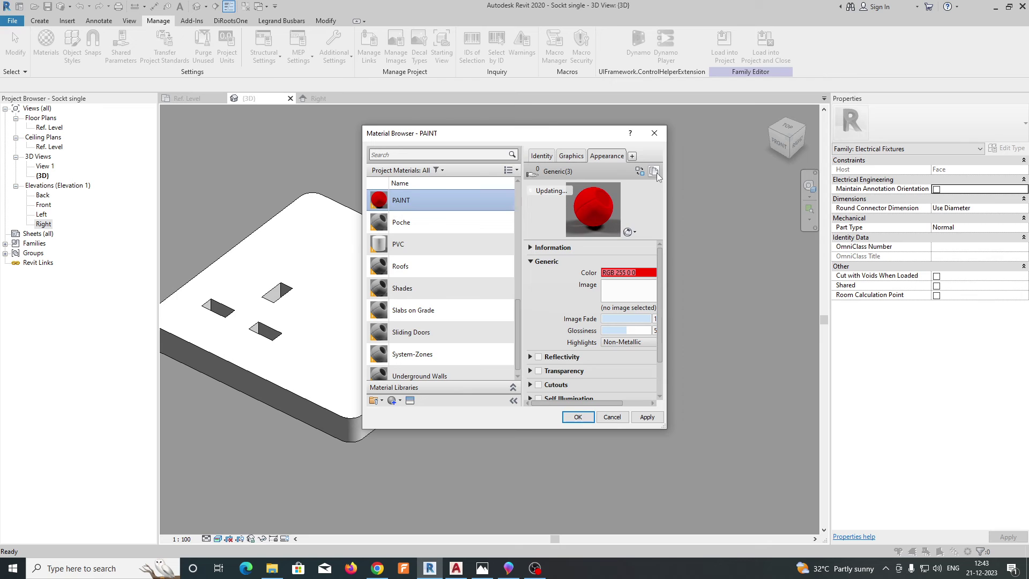
left_click(631, 274)
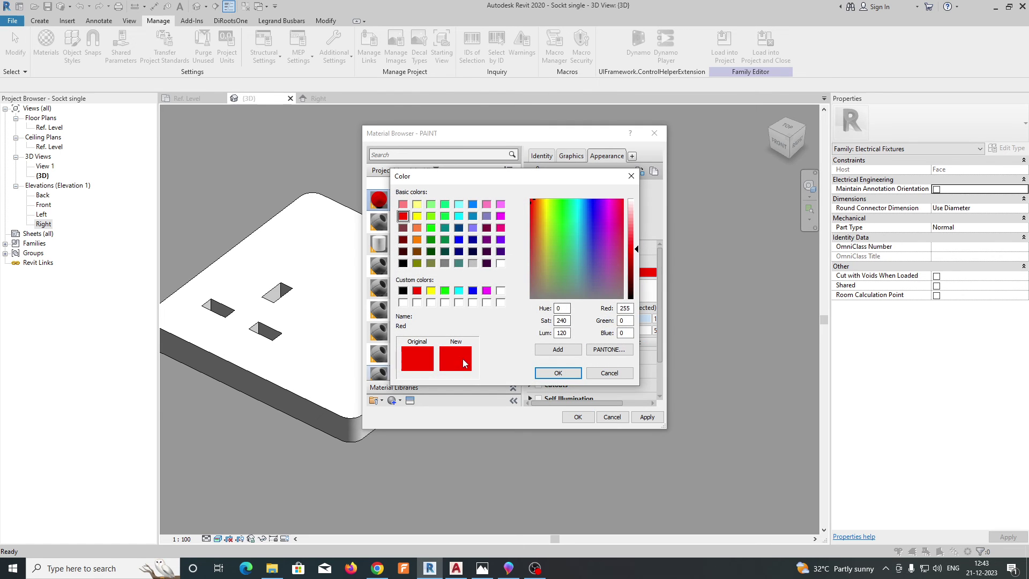
left_click(558, 372)
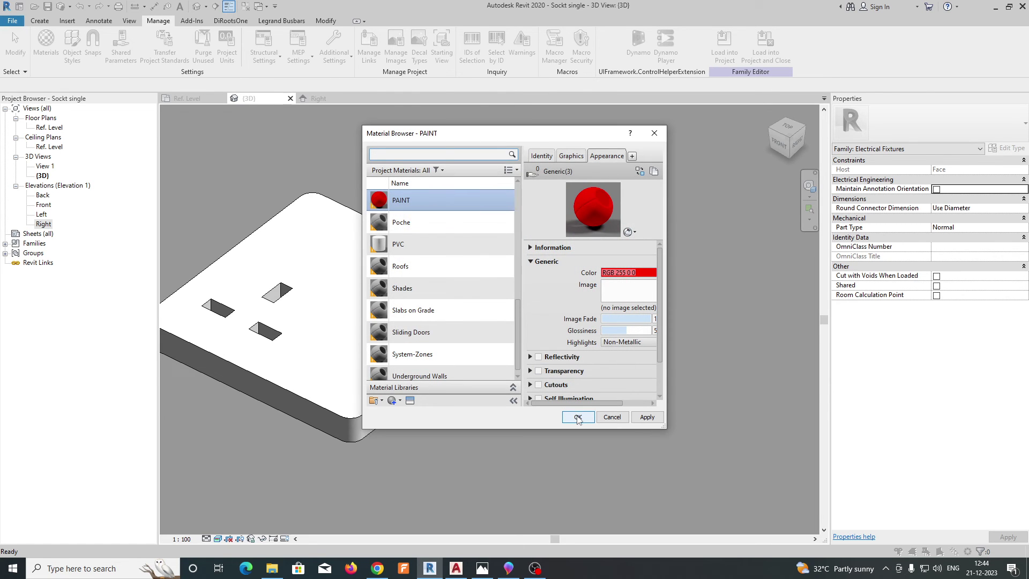
left_click(639, 173)
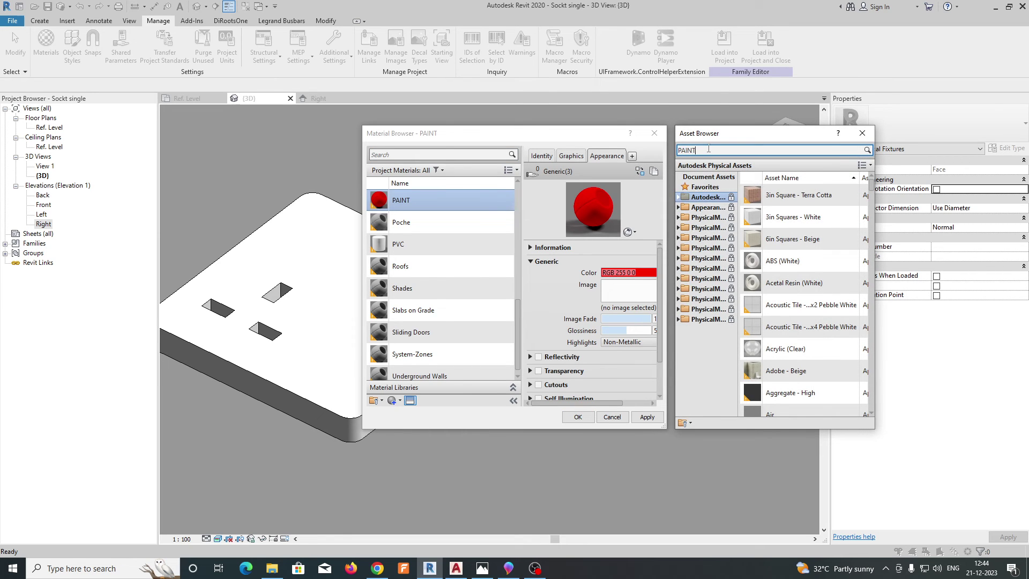
key("Return")
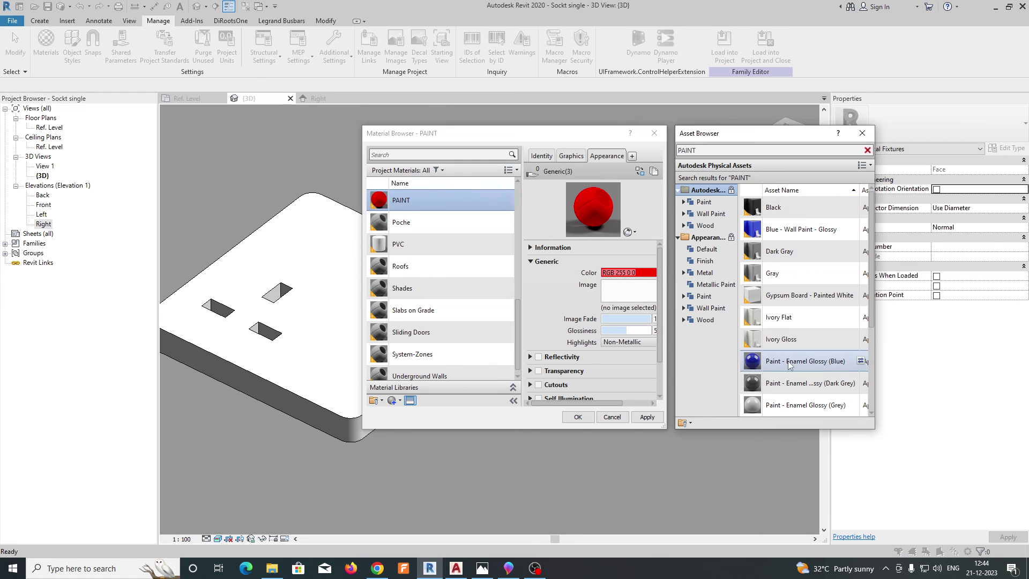
left_click(861, 362)
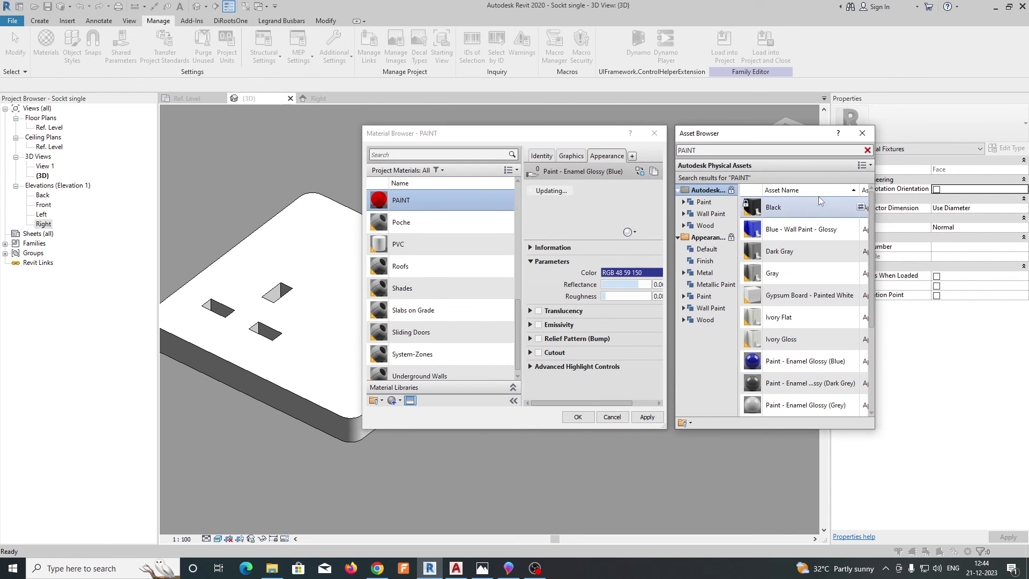
left_click(862, 133)
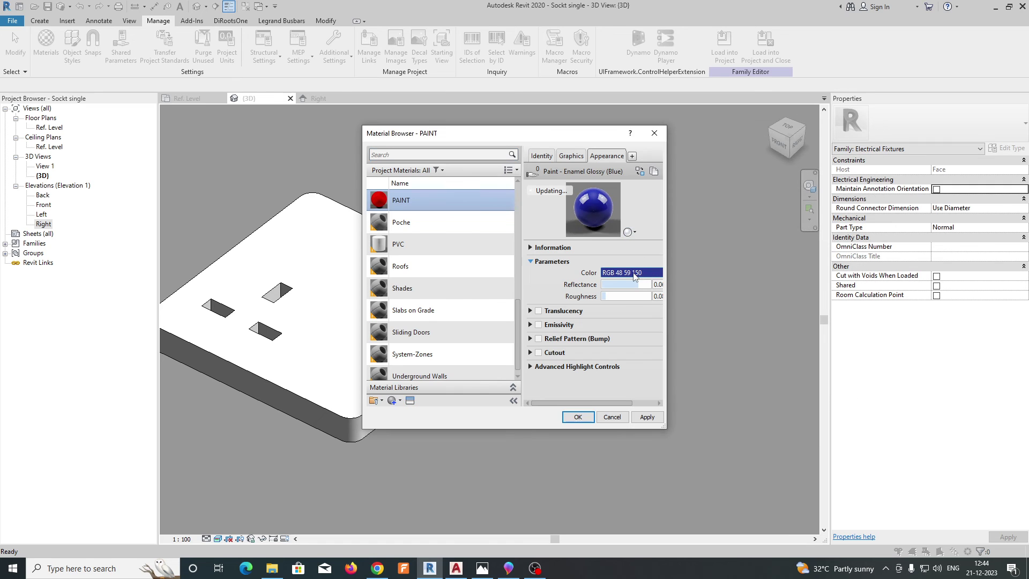
- Change the PAINT material's enamel color to red, RGB 255 0 0, and accept the material
left_click(635, 275)
left_click(416, 291)
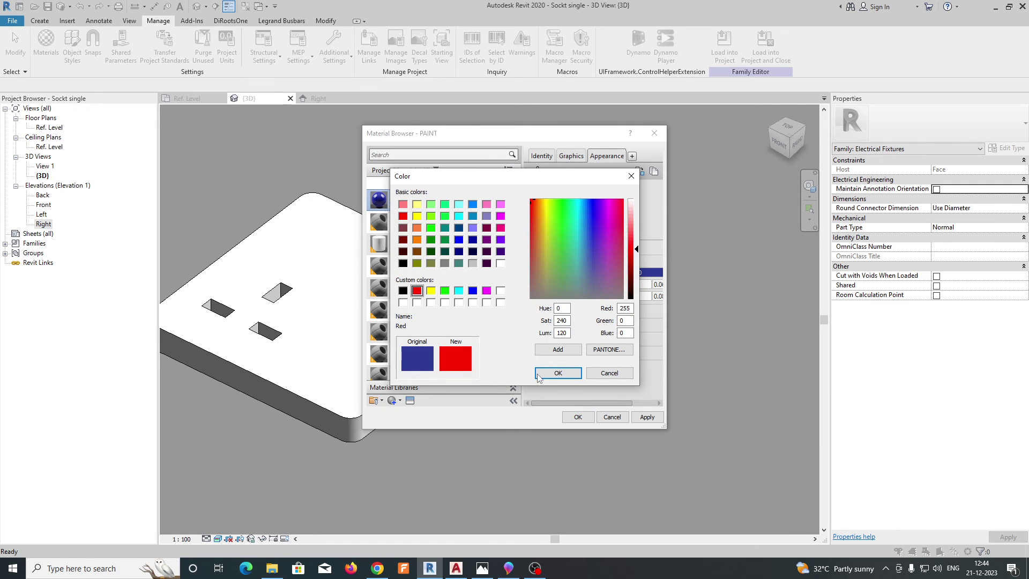
left_click(558, 372)
left_click(577, 418)
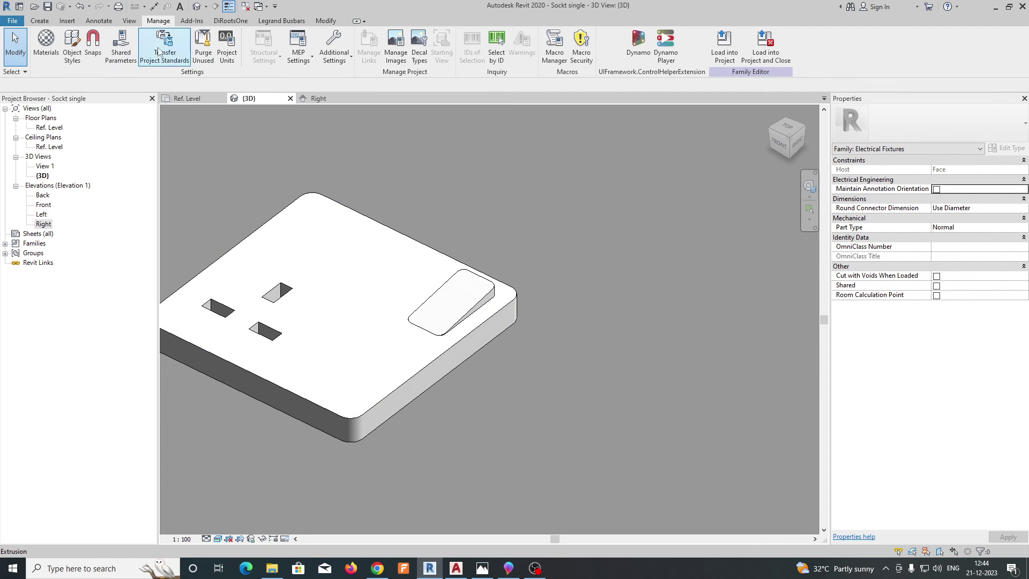
- Apply the PAINT material to the raised vertical end face of the sloped switch with the Paint tool
scroll(498, 299, "up", 3)
left_click(498, 298)
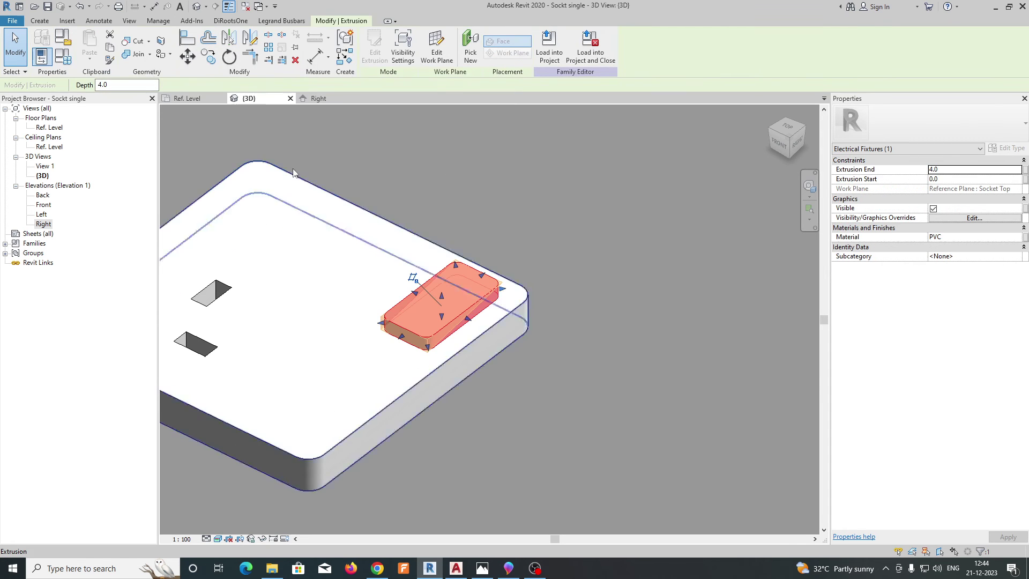
left_click(170, 54)
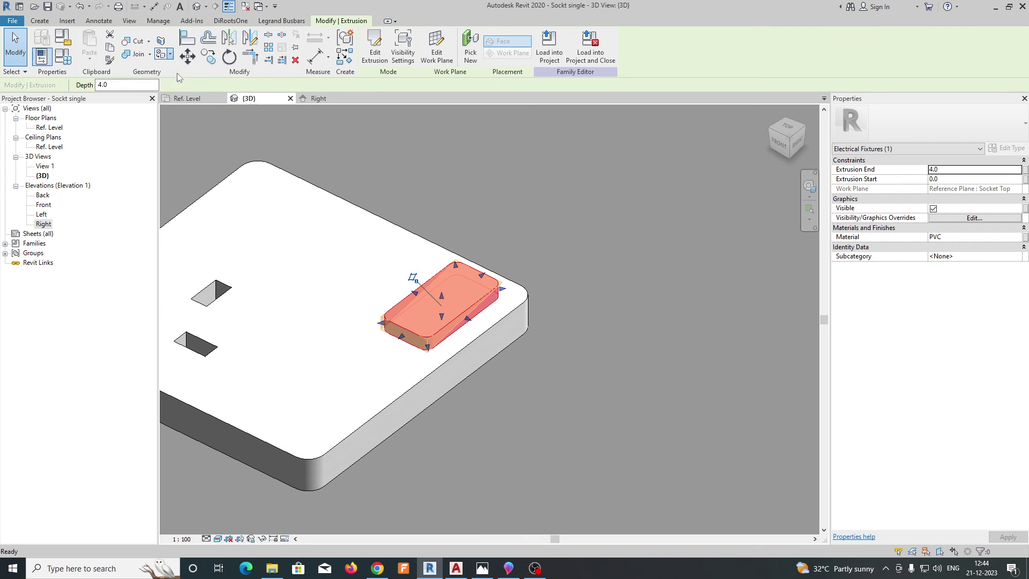
scroll(504, 284, "up", 3)
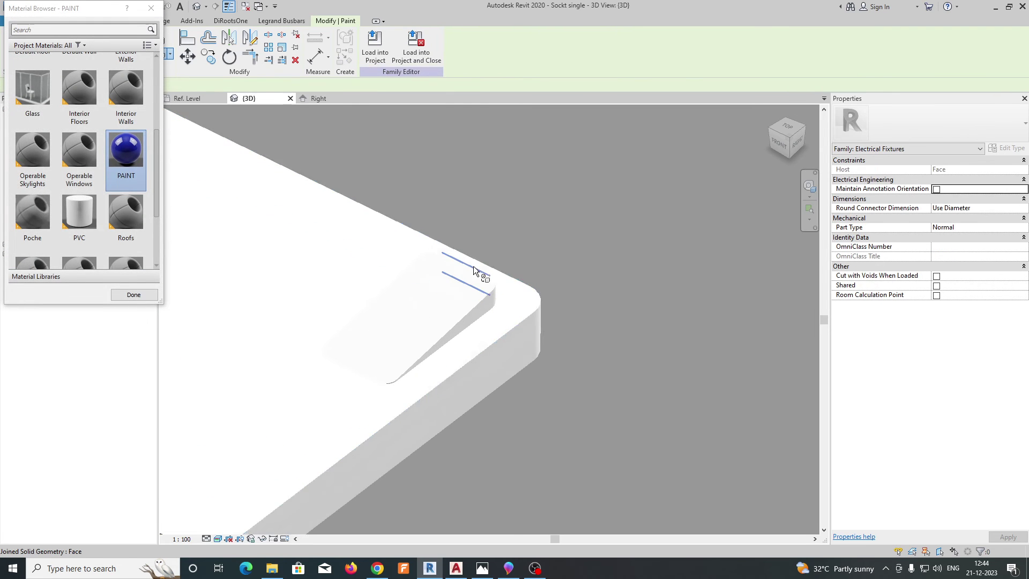
middle_click_drag(691, 322, 509, 294, "shift")
left_click(495, 326)
scroll(505, 271, "down", 2)
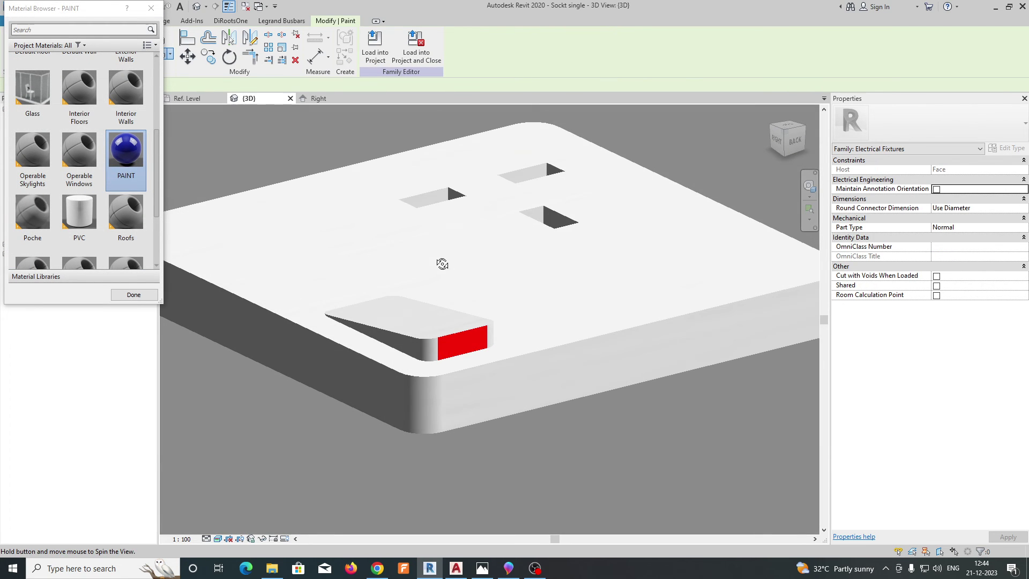
key("Escape")
- Examine the whole socket and the painted end face of its switch from several angles in 3D
middle_click_drag(573, 401, 731, 199, "shift")
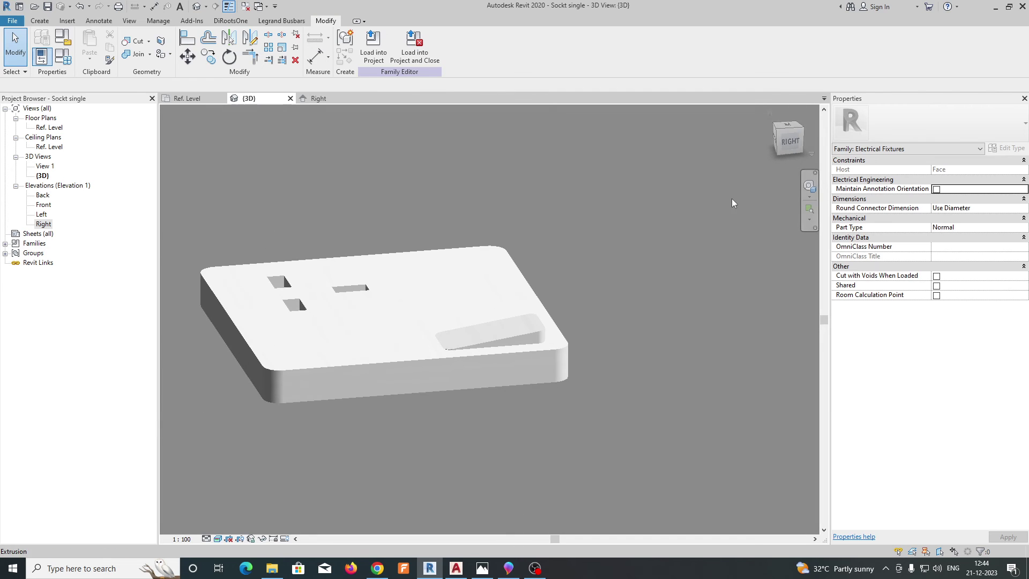
left_click(777, 133)
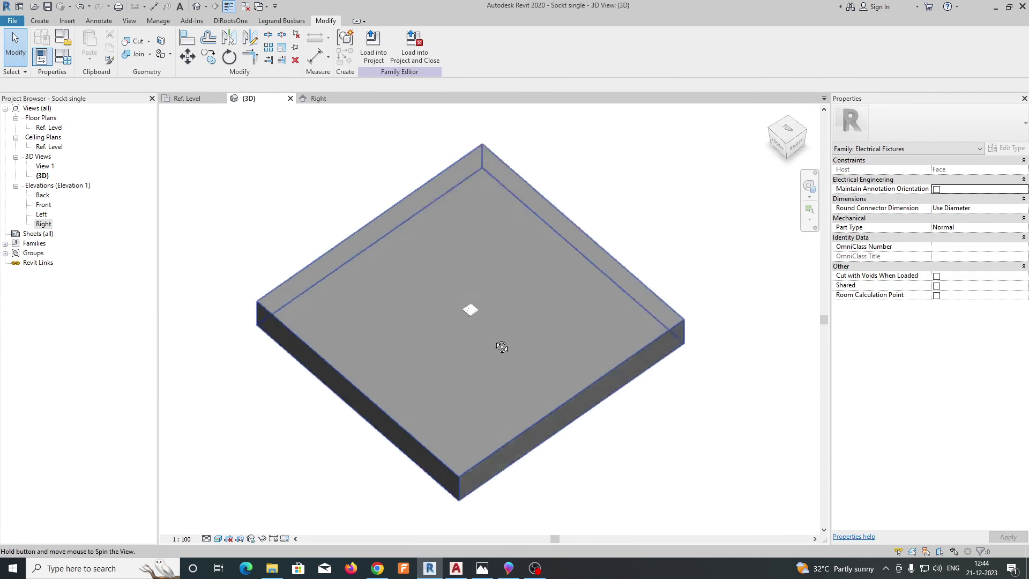
scroll(498, 321, "down", 5)
scroll(509, 315, "up", 2)
middle_click_drag(512, 317, 360, 200, "shift")
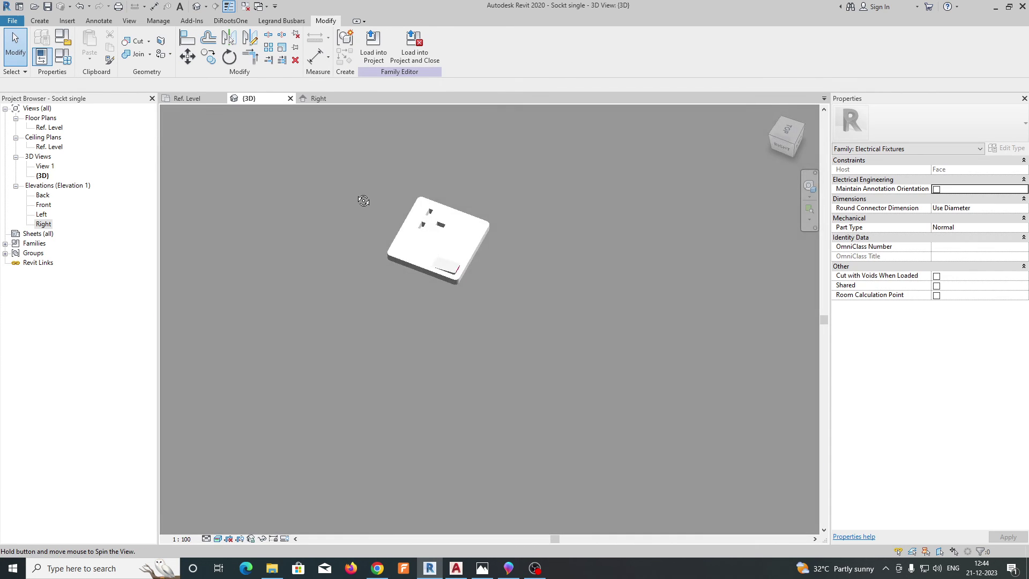
- Temporarily hide the large host extrusion in 3D, exposing the socket's plate and rear box
middle_click_drag(554, 275, 465, 218, "shift")
scroll(442, 269, "up", 3)
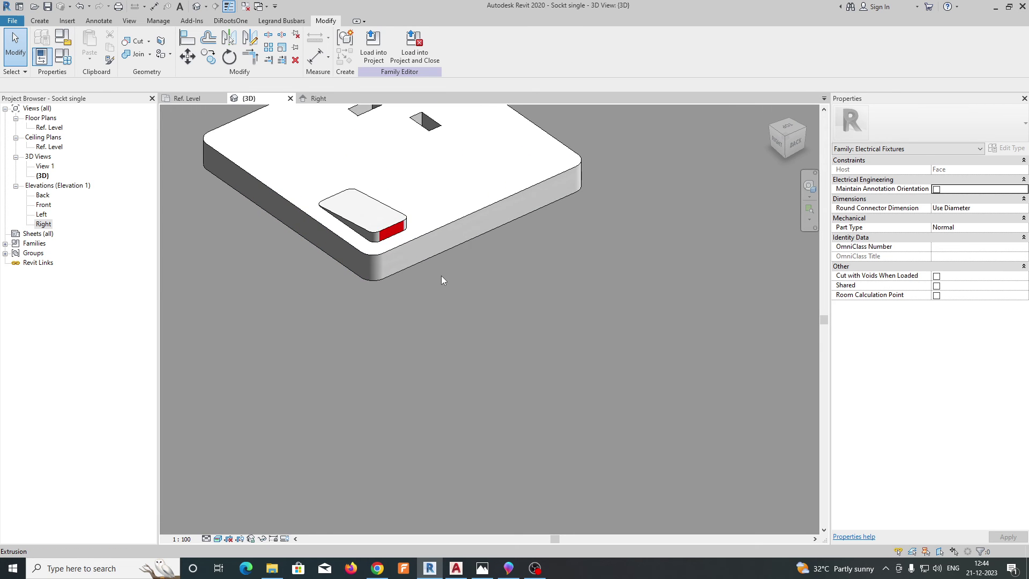
scroll(441, 275, "down", 5)
middle_click_drag(451, 308, 437, 265, "shift")
scroll(428, 268, "down", 5)
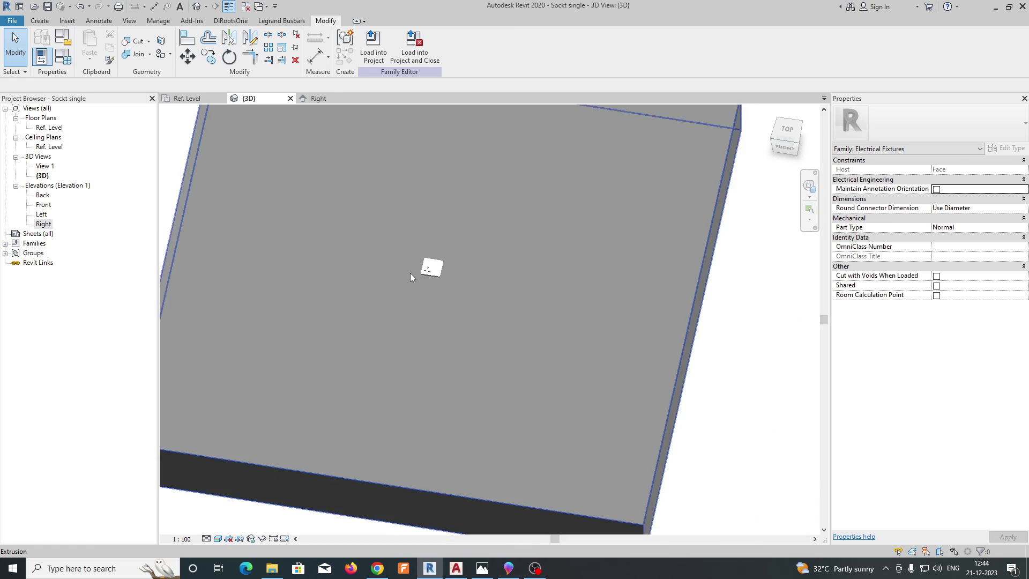
left_click(560, 384)
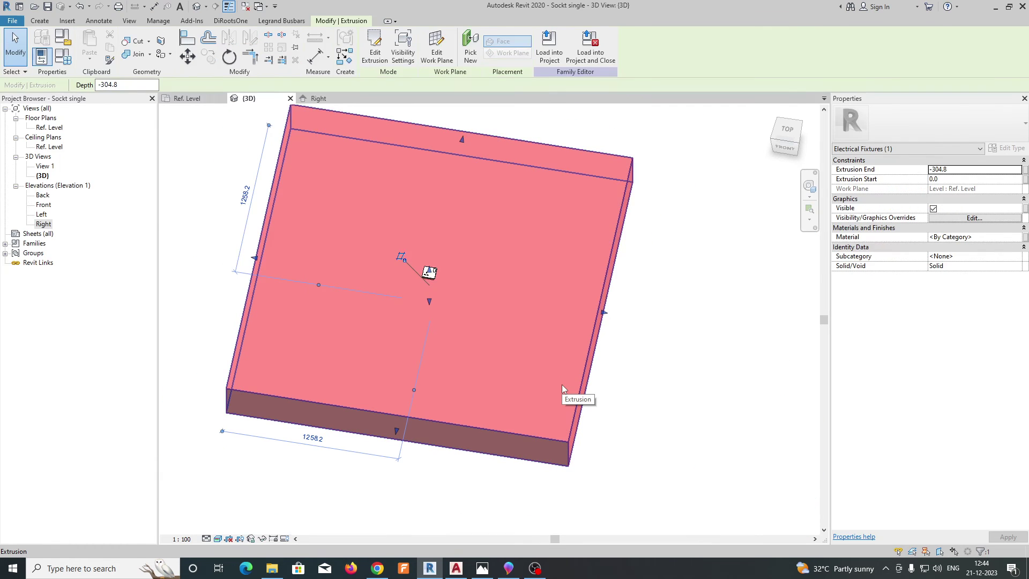
key("h")
key("h")
scroll(432, 296, "up", 5)
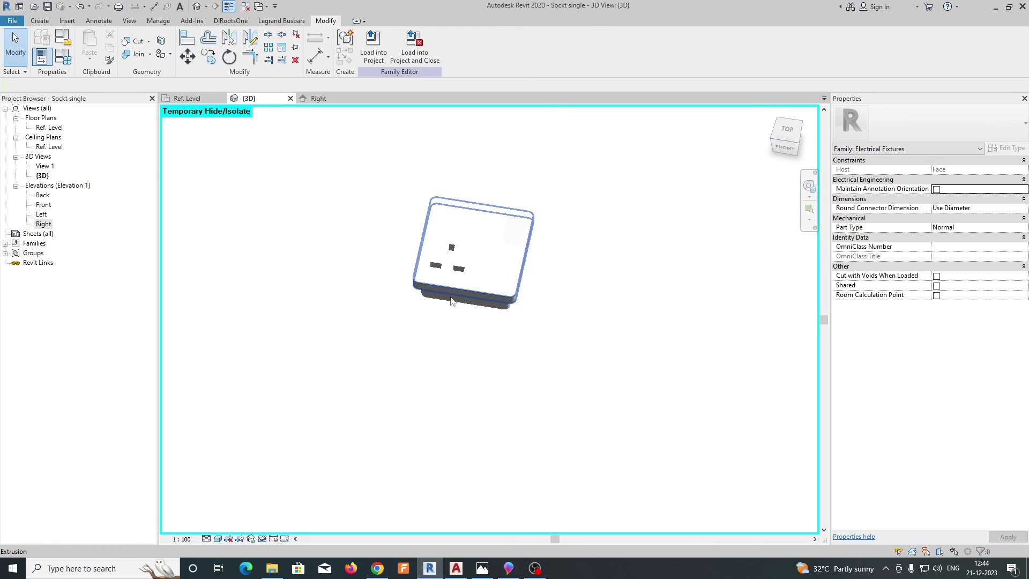
middle_click_drag(567, 317, 586, 409)
scroll(458, 385, "up", 2)
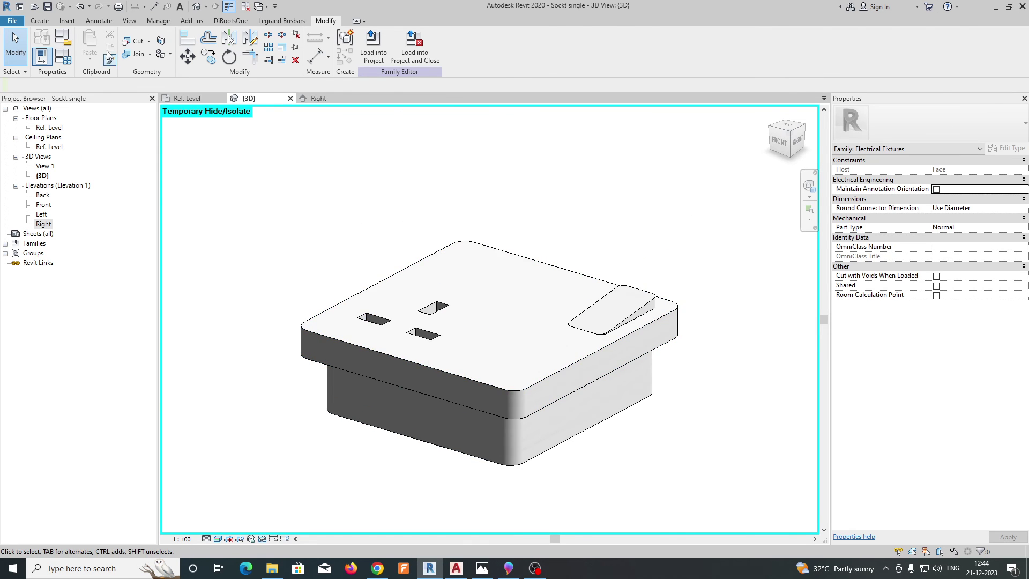
- Place an unbalanced power electrical connector on the back face of the socket's rear box
left_click(47, 21)
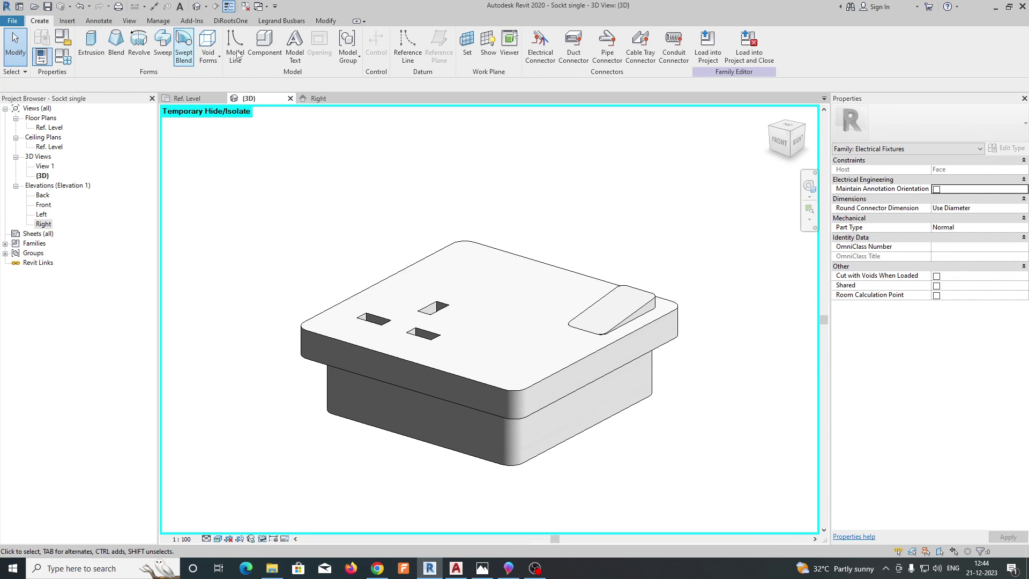
left_click(544, 53)
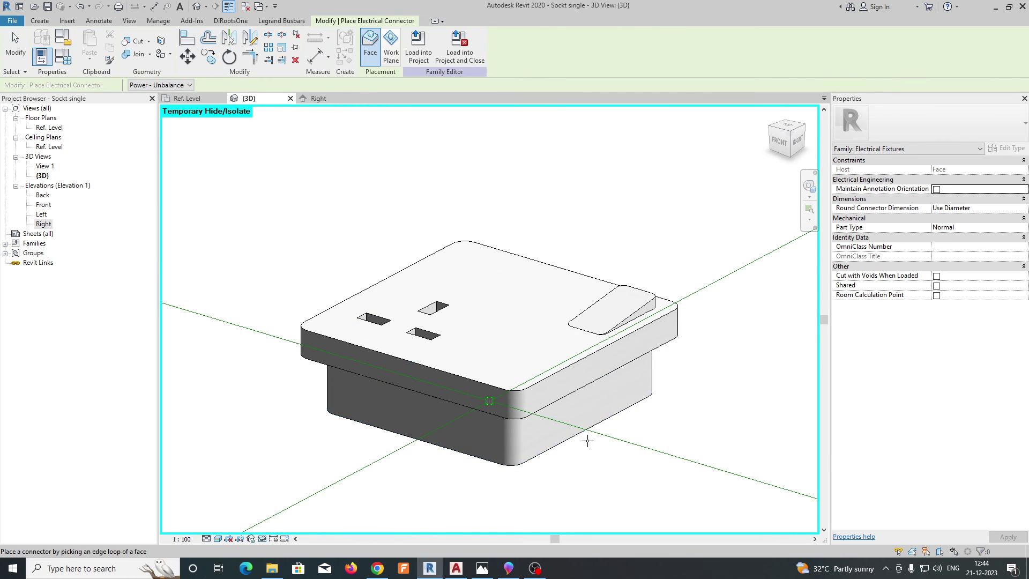
scroll(589, 433, "down", 4)
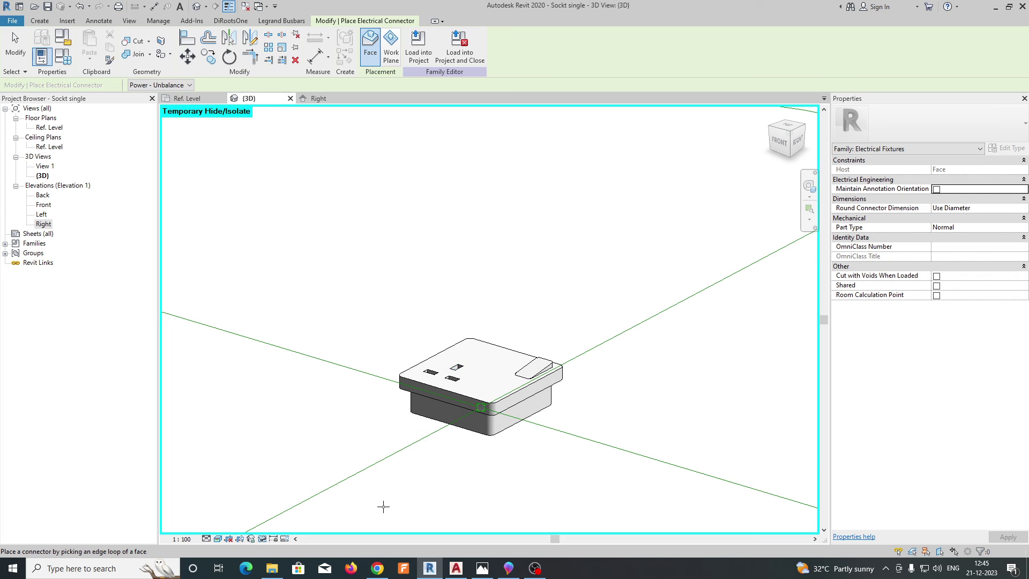
key("Escape")
- Reset the temporary hide so the host extrusion shows again, and fit the whole model in 3D
left_click(262, 539)
left_click(311, 527)
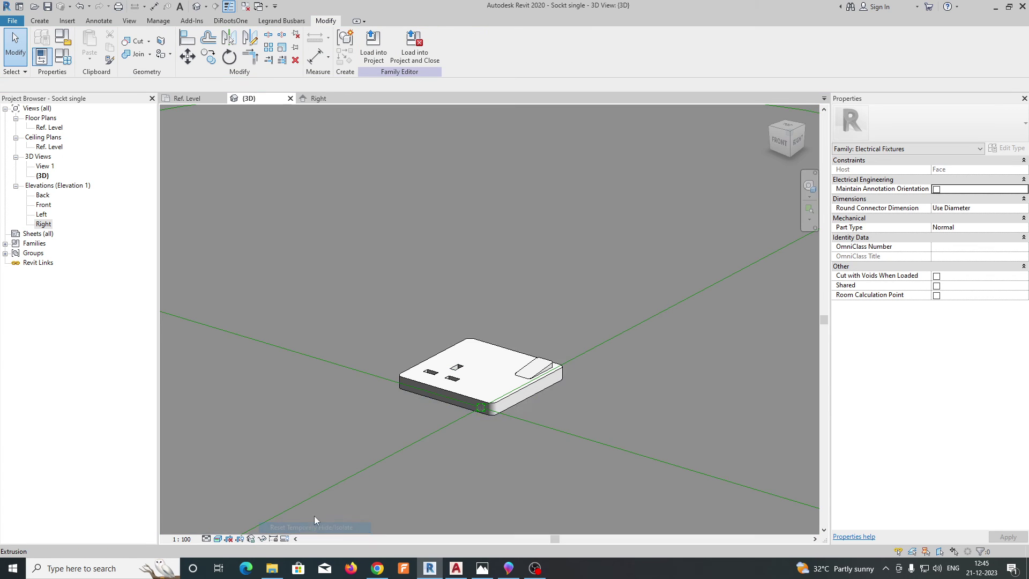
key("z")
key("f")
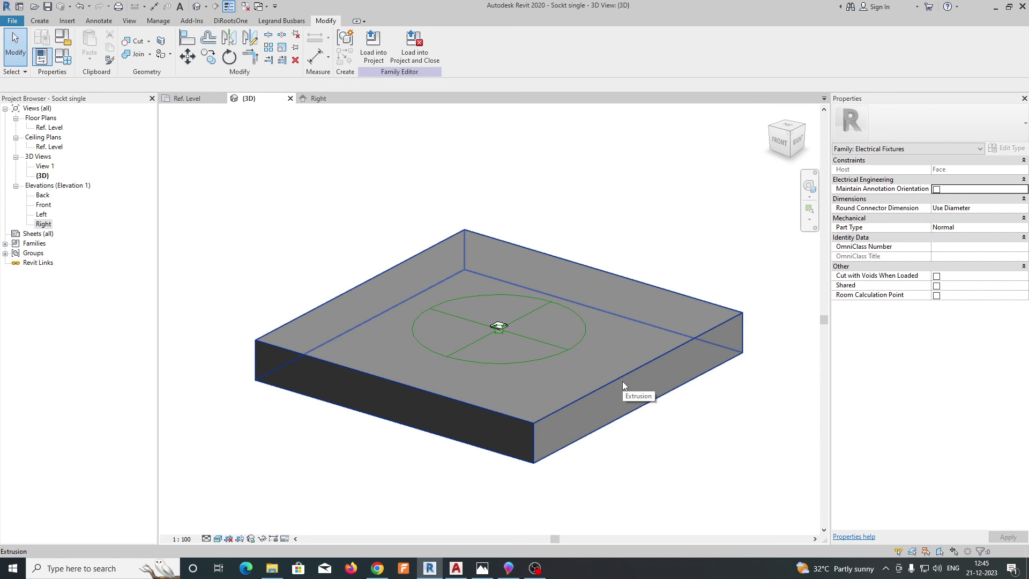
- Check the new connector's electrical load properties and view the socket in the Ref. Level plan and in 3D
left_click(579, 342)
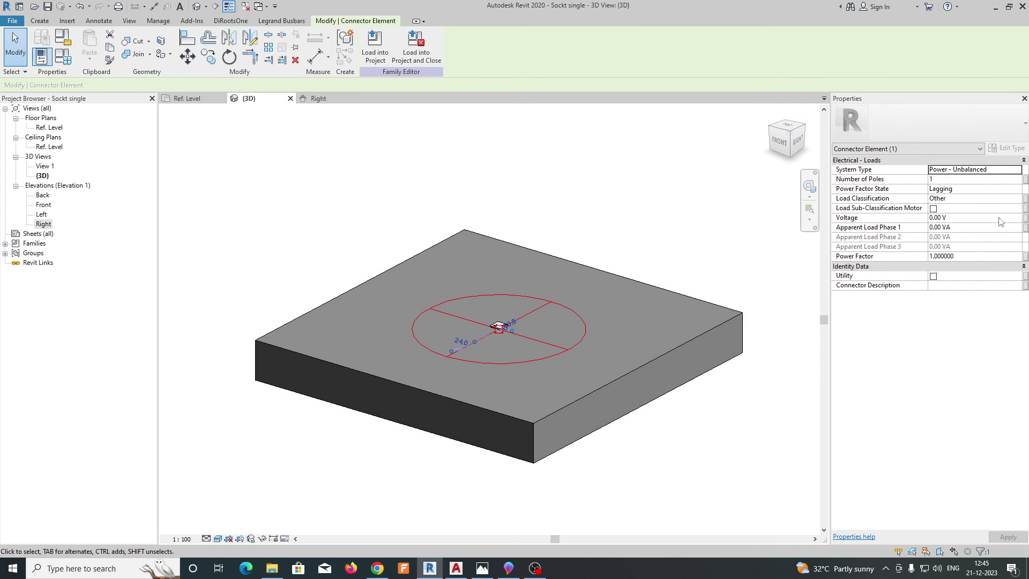
key("Escape")
key("ctrl+Tab")
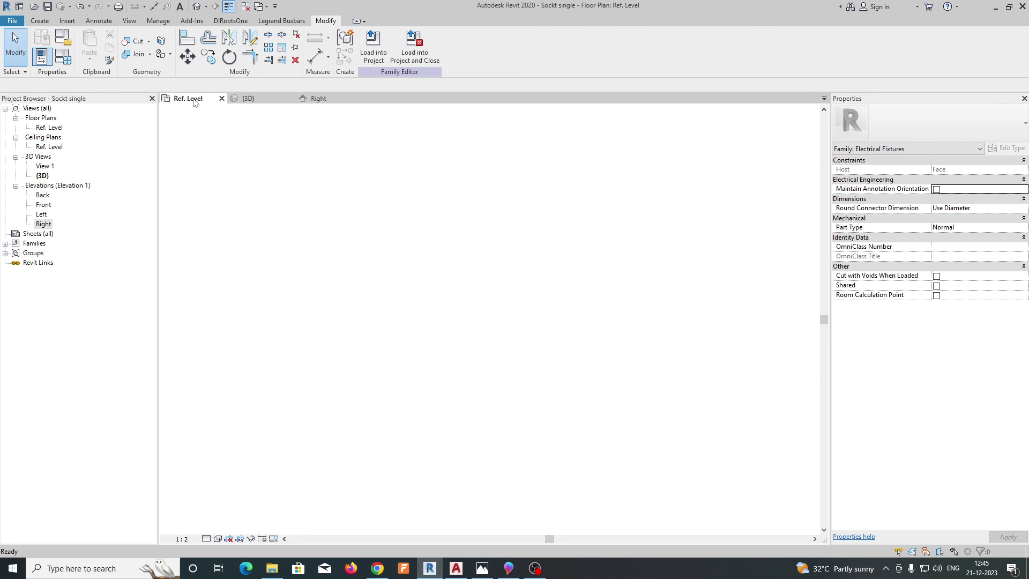
scroll(435, 260, "down", 3)
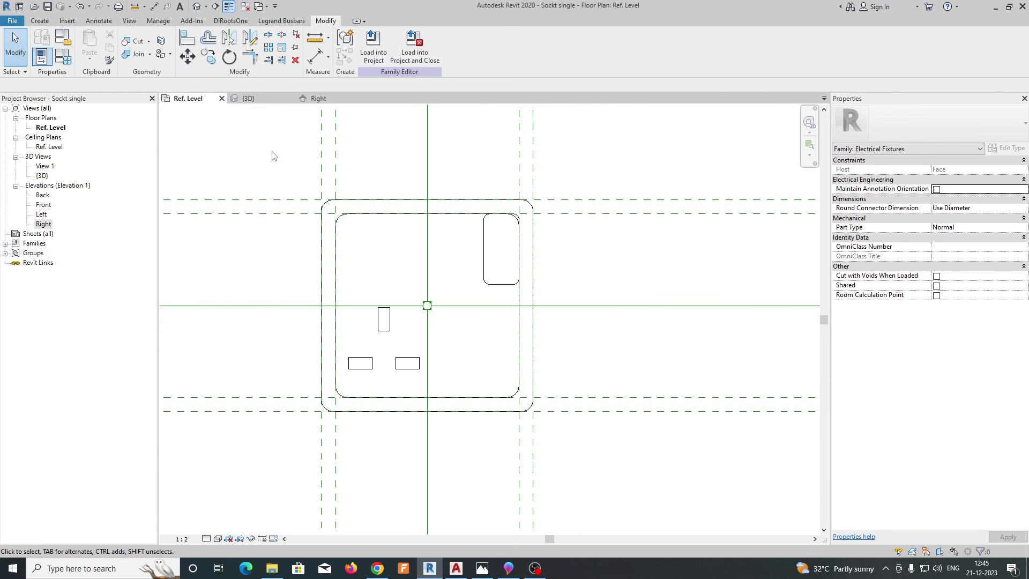
left_click(249, 98)
scroll(490, 317, "up", 4)
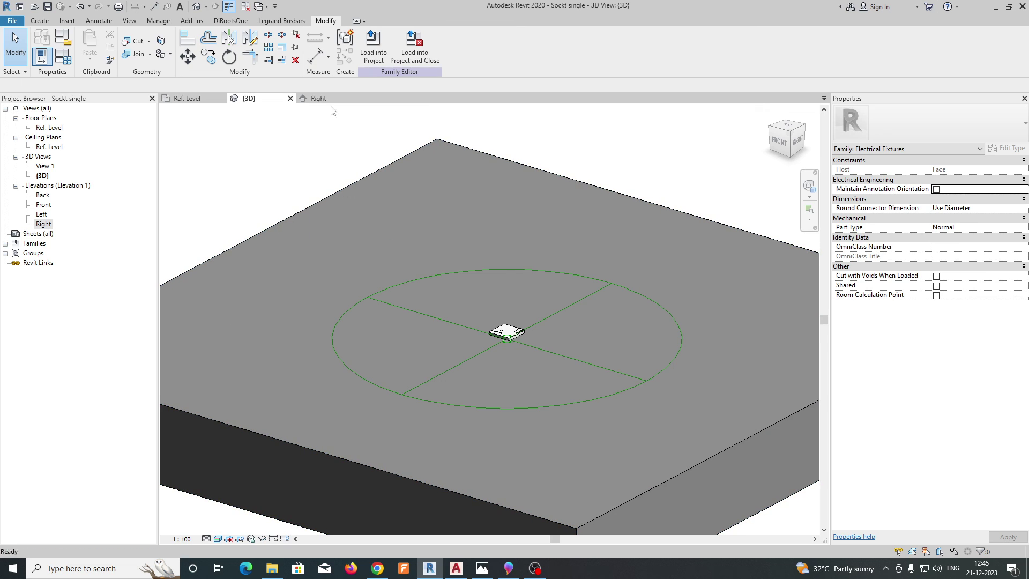
- Open the recent project LV ROOM_Detail and display its 1 - Power floor plan
left_click(21, 7)
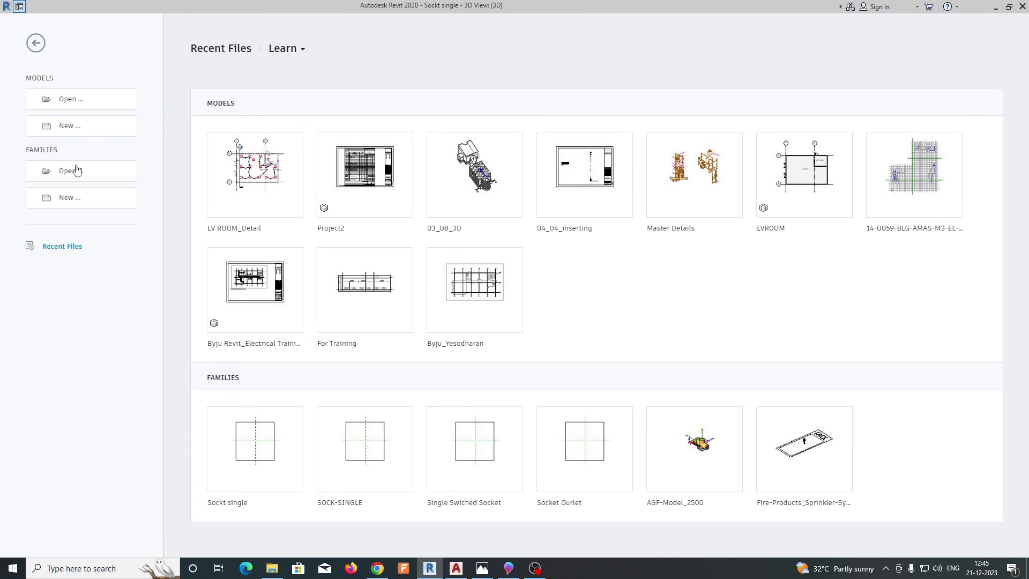
left_click(241, 169)
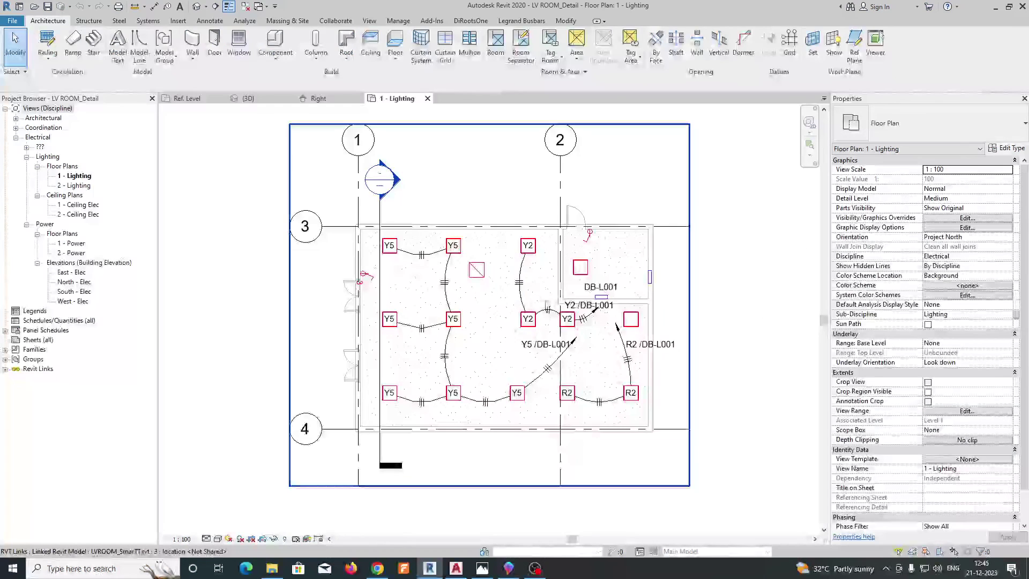
double_click(75, 243)
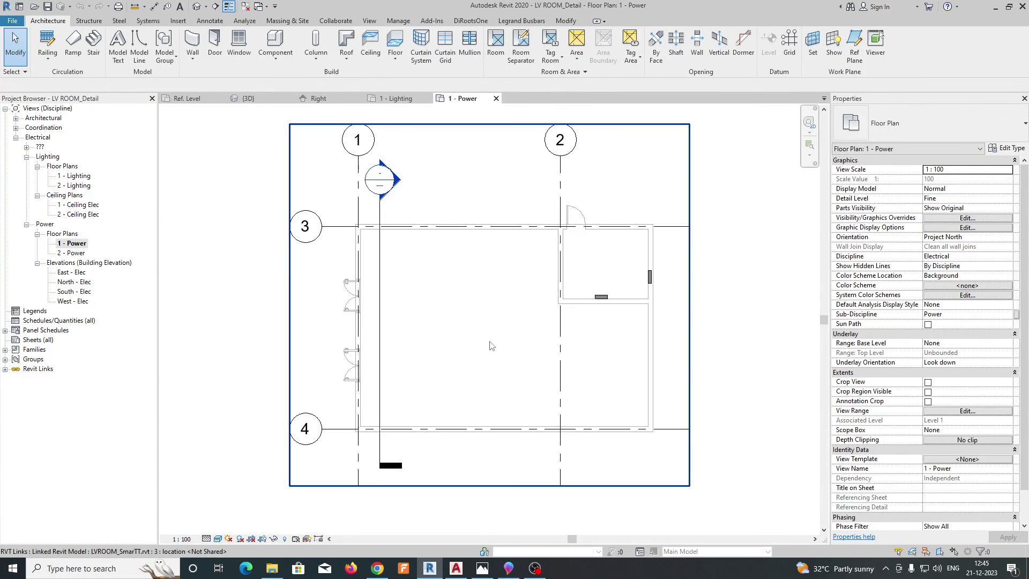
- Load the Sockt single family into the project and place one on the inner face of the wall along grid 3
left_click(189, 100)
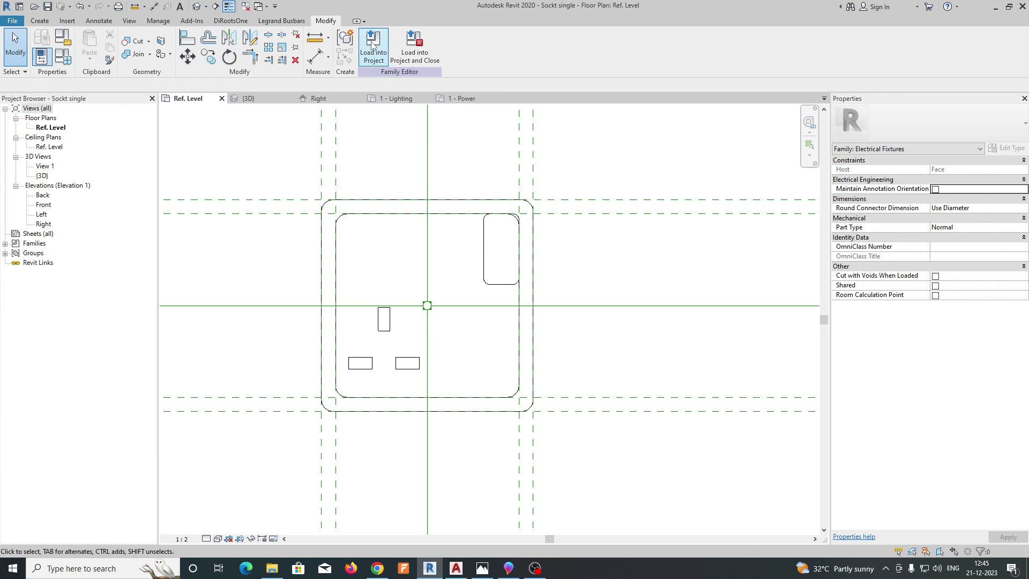
left_click(372, 45)
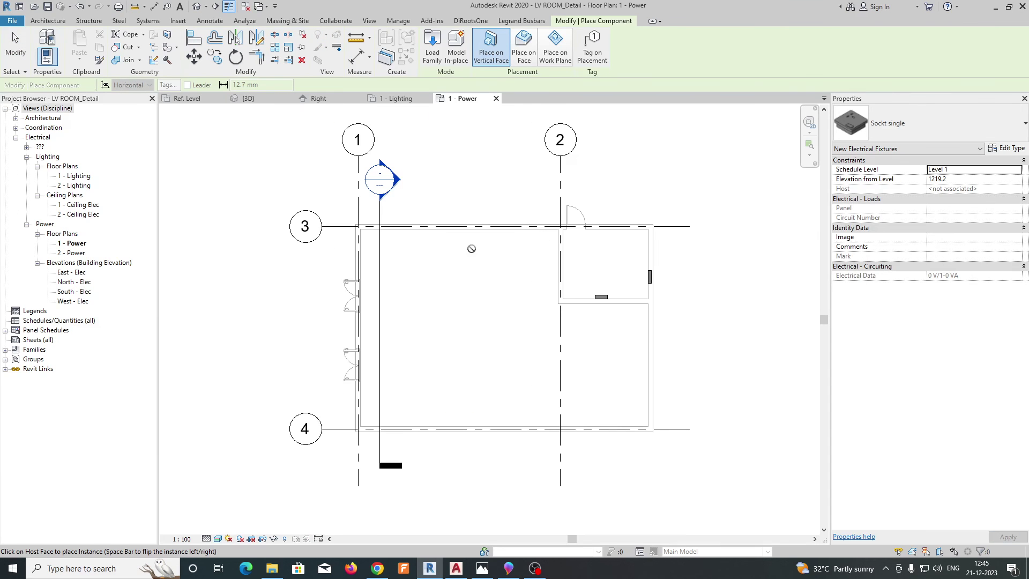
scroll(491, 232, "up", 5)
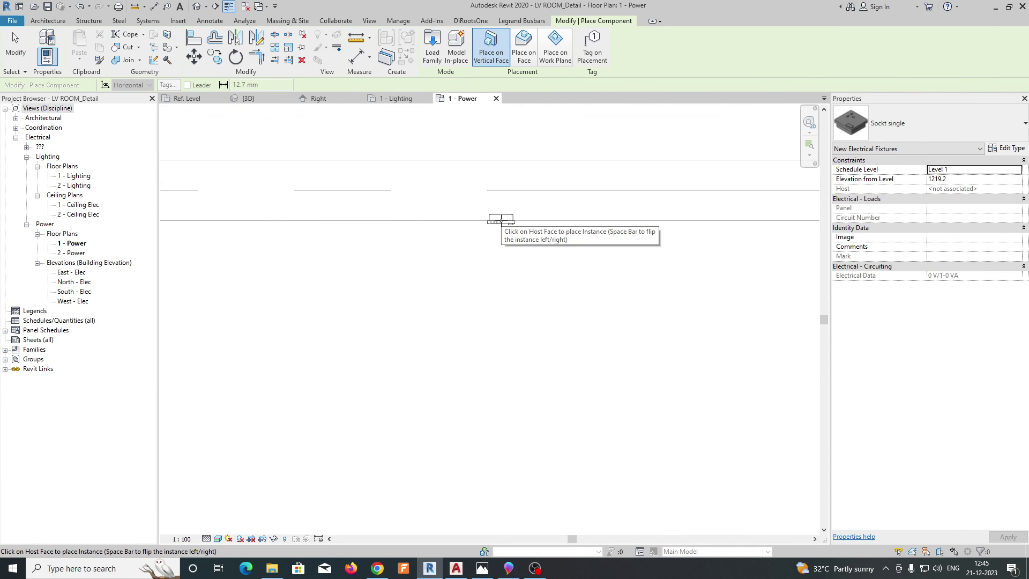
left_click(500, 221)
key("Escape")
key("Escape")
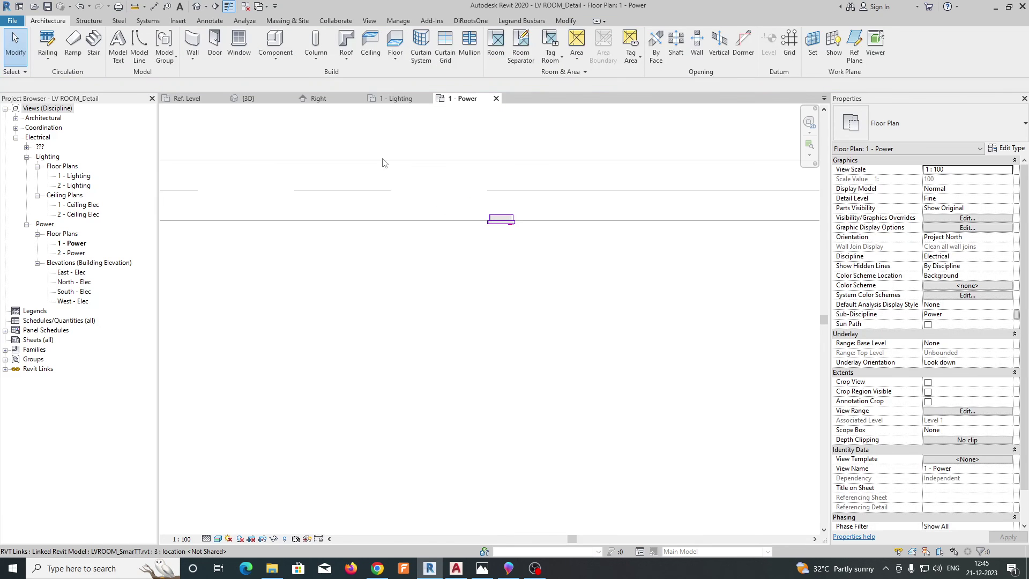
- Isolate the placed socket and its piece of wall in the project's 3D view with a selection box
left_click_drag(367, 142, 595, 310)
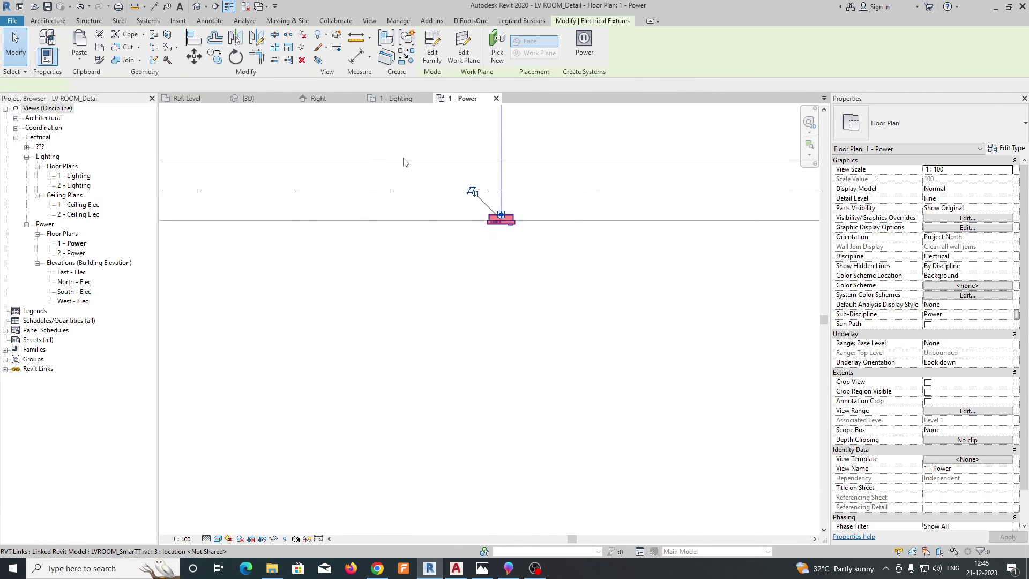
left_click(318, 60)
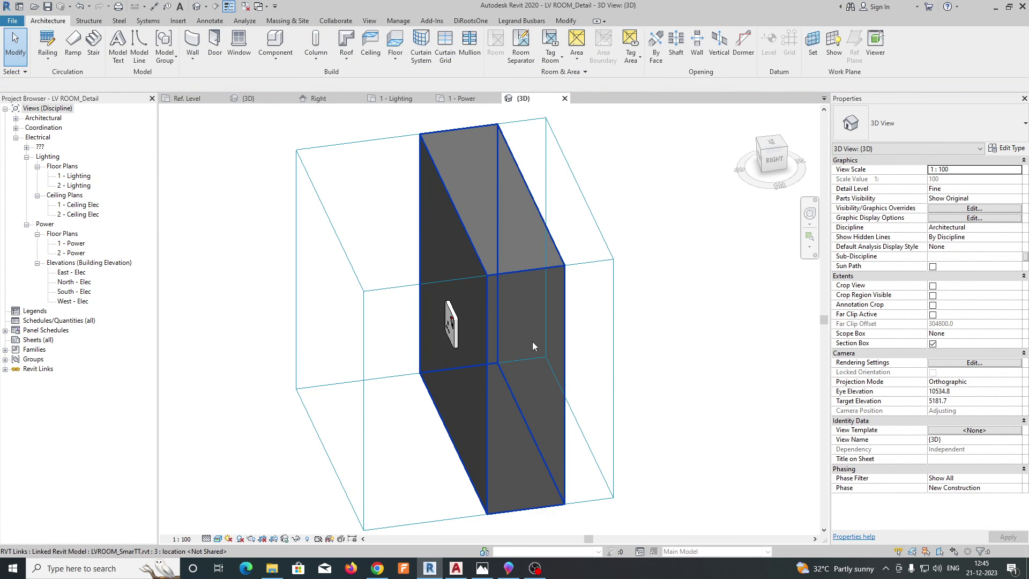
scroll(459, 353, "up", 6)
middle_click_drag(454, 349, 489, 338, "shift")
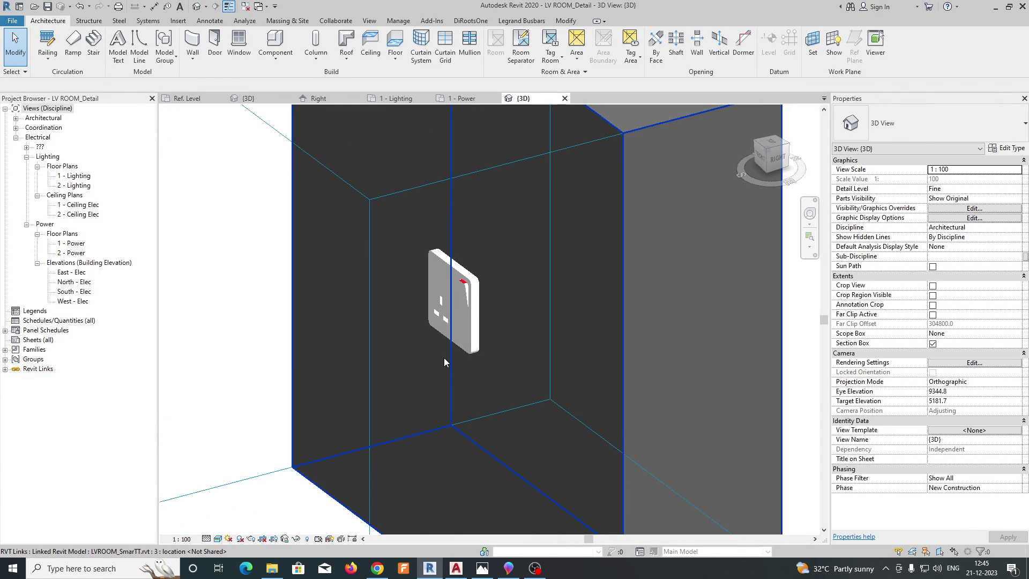
middle_click_drag(444, 362, 491, 355, "shift")
- Examine the wall-mounted socket in 3D from several angles, both selected and unselected, close up and with its wall
left_click(463, 337)
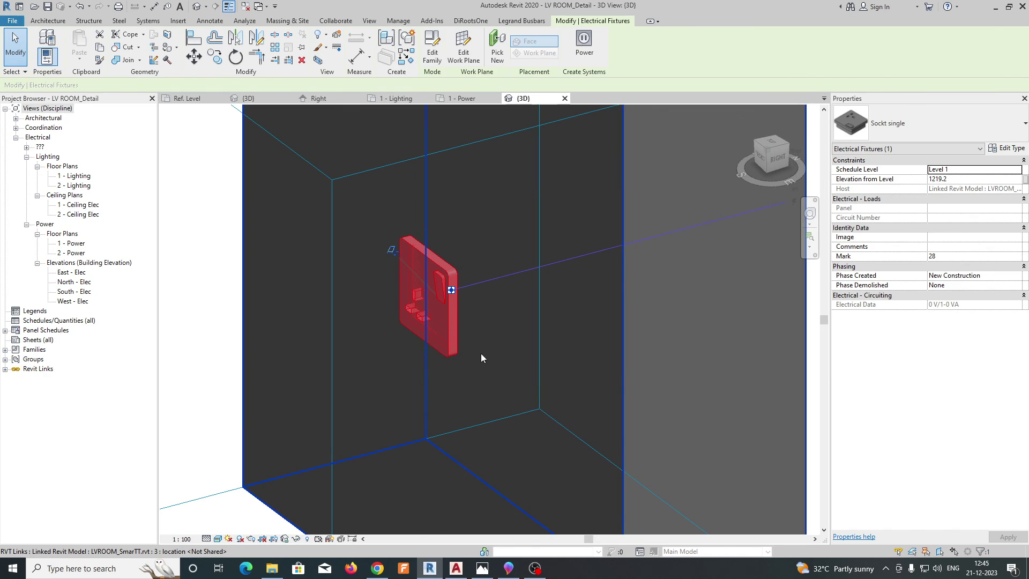
scroll(481, 355, "down", 2)
scroll(651, 269, "up", 4)
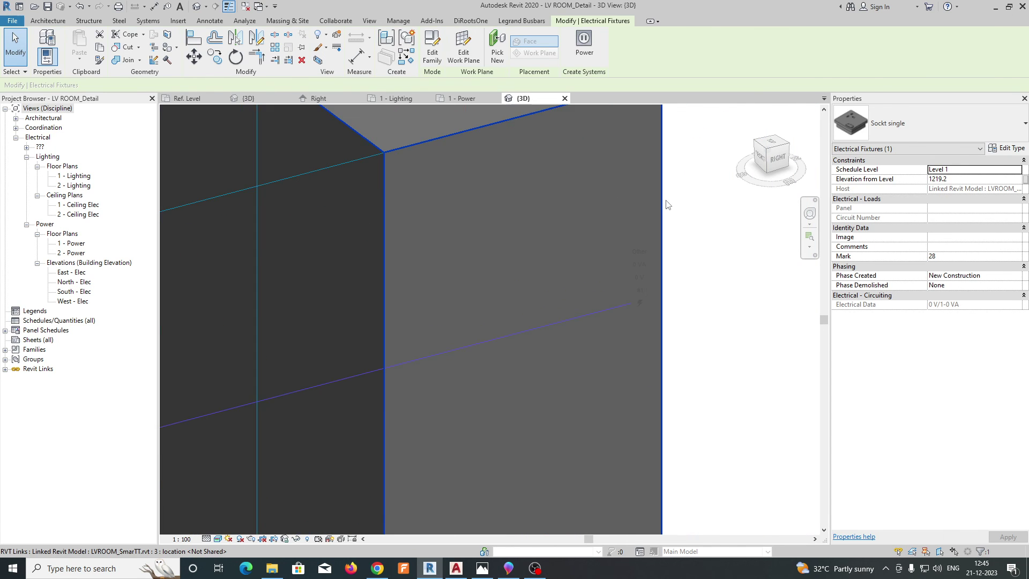
scroll(669, 241, "down", 5)
scroll(681, 267, "up", 1)
scroll(418, 359, "up", 4)
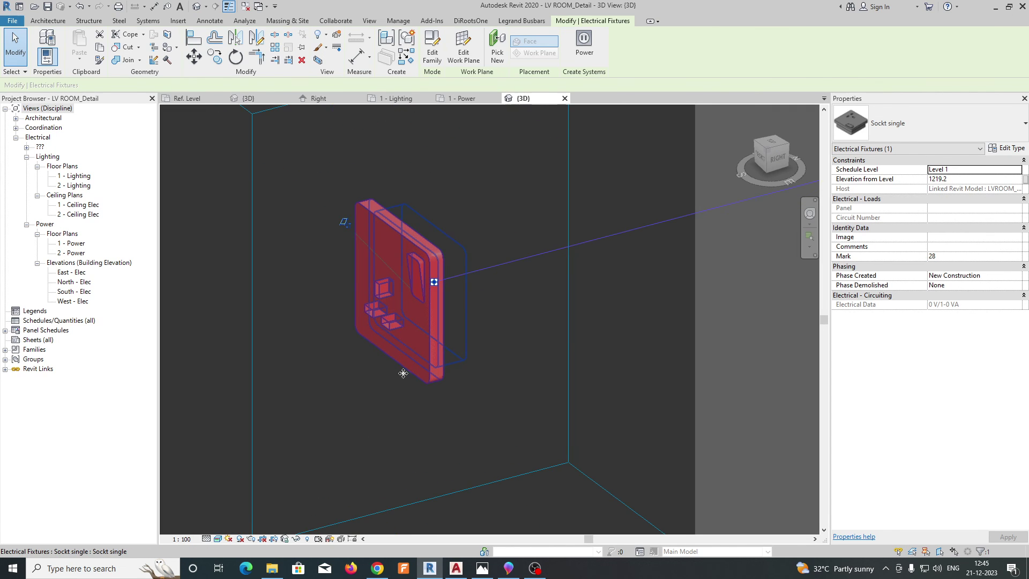
key("Escape")
middle_click_drag(351, 387, 433, 343, "shift")
scroll(439, 349, "down", 6)
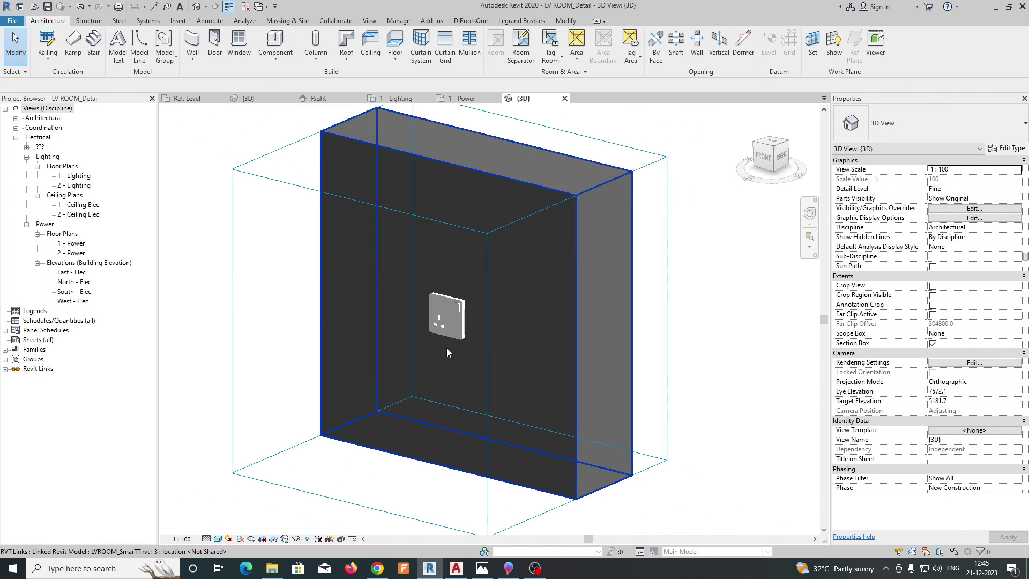
middle_click_drag(446, 348, 479, 394, "shift")
scroll(448, 354, "up", 5)
scroll(417, 373, "down", 4)
- Tile all open project and family views and zoom each one to fit its contents
key("t")
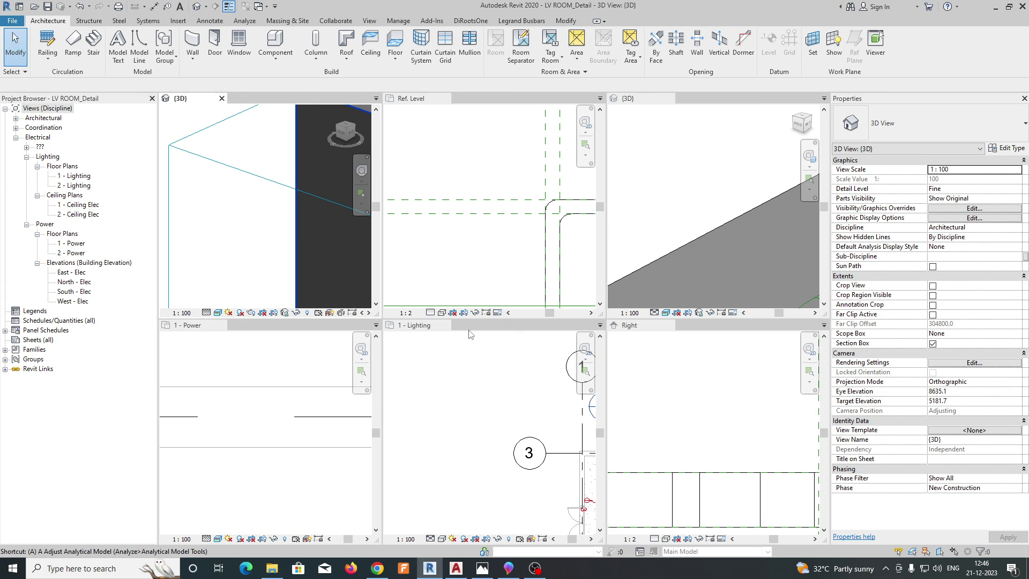
left_click(432, 343)
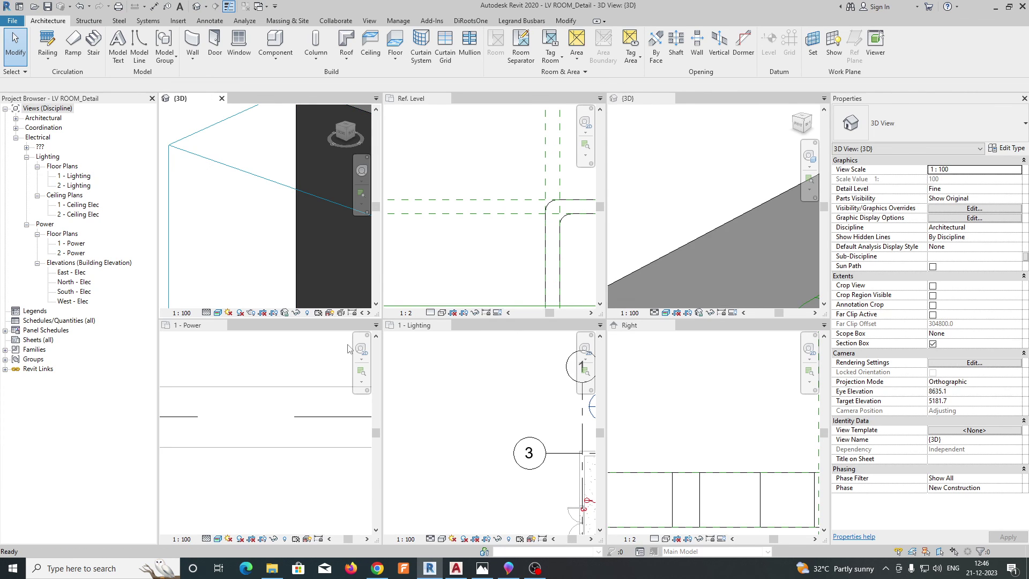
key("a")
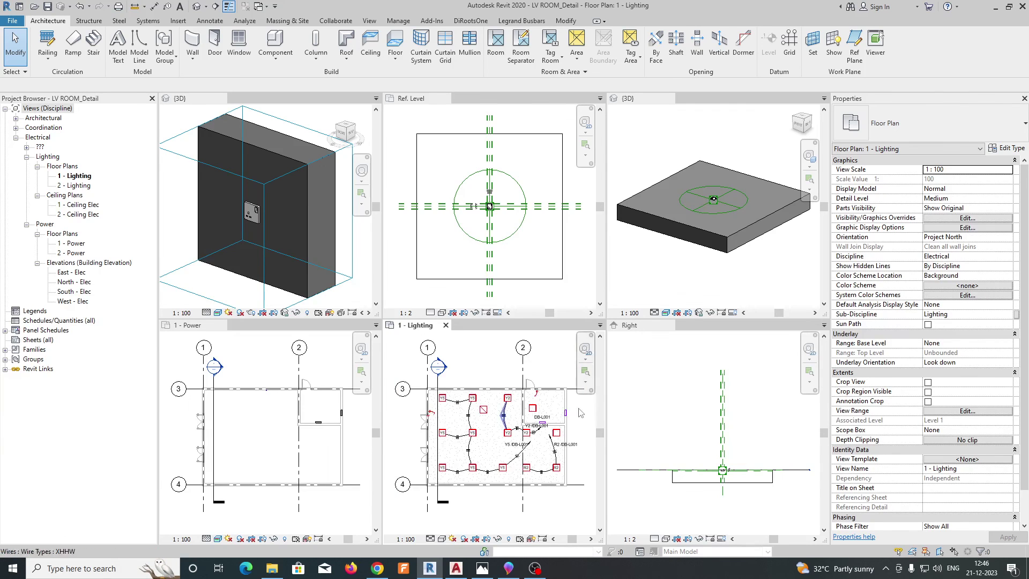
scroll(259, 224, "up", 5)
key("w")
key("t")
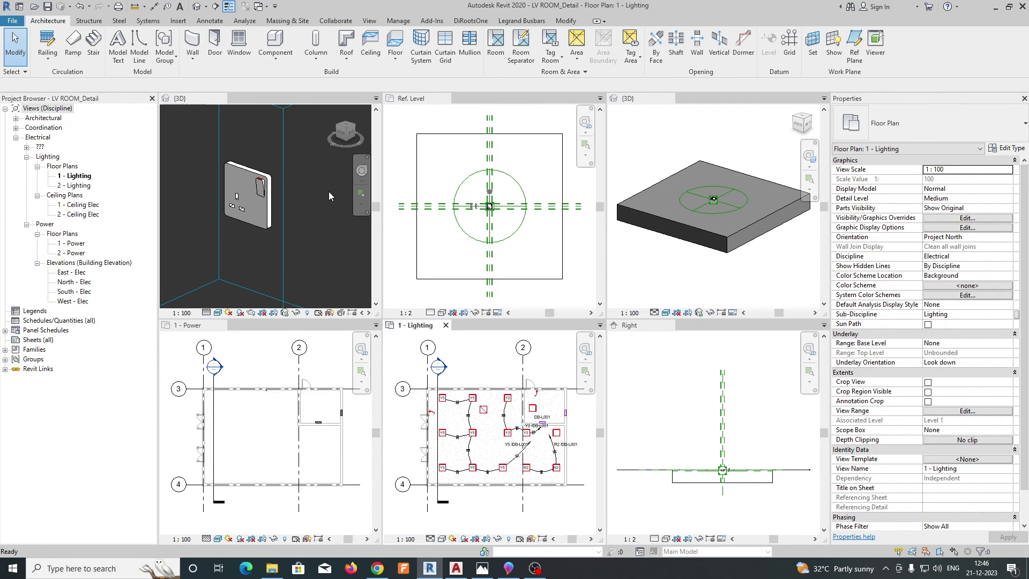
- Return the open views to tabs with the project's 3D view in front, and examine the socket's pin holes and switch closely
left_click(294, 395)
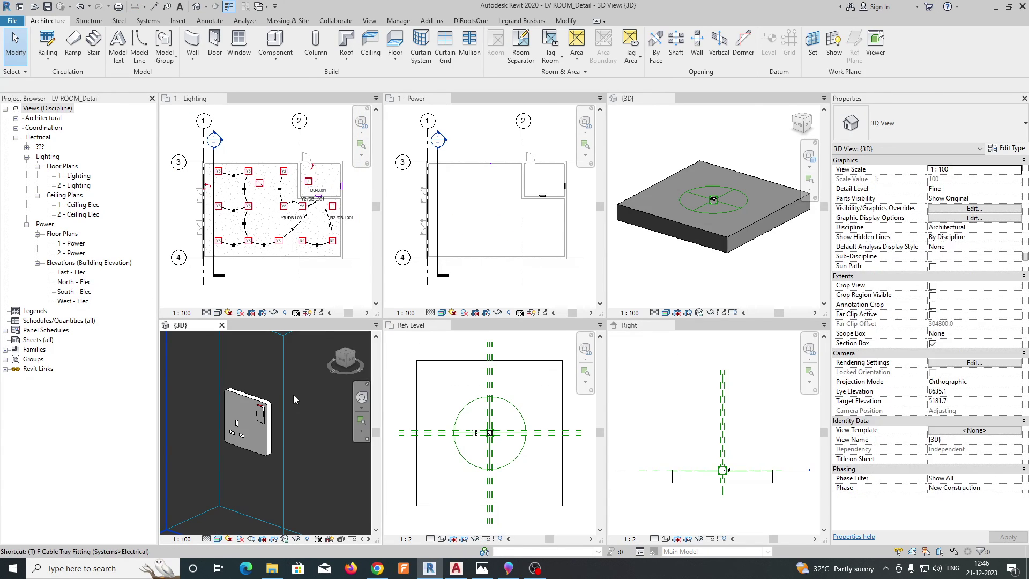
key("t")
key("w")
scroll(298, 418, "down", 1)
middle_click_drag(386, 264, 449, 259)
scroll(448, 316, "up", 6)
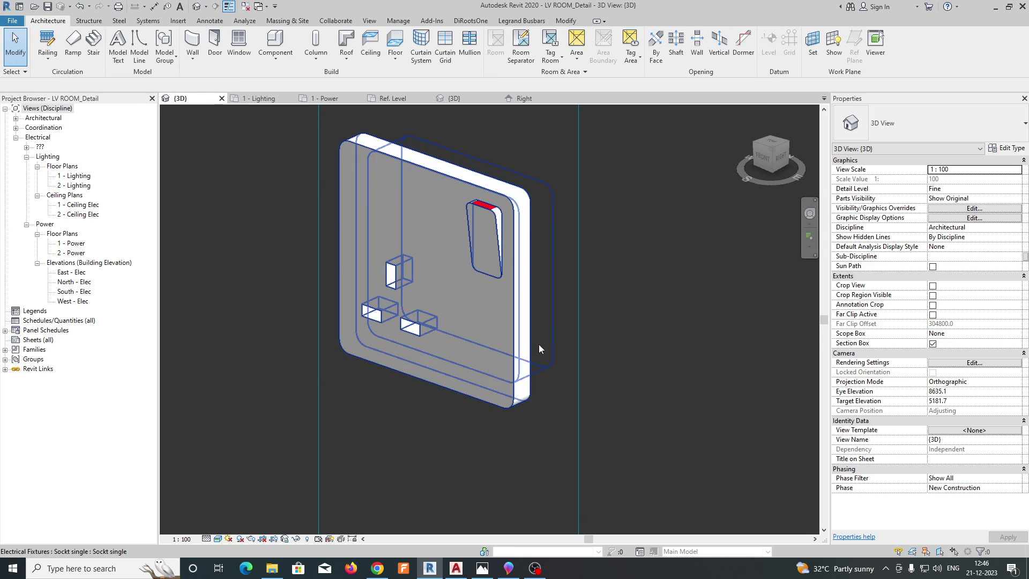
middle_click_drag(725, 420, 669, 389, "shift")
scroll(401, 380, "up", 2)
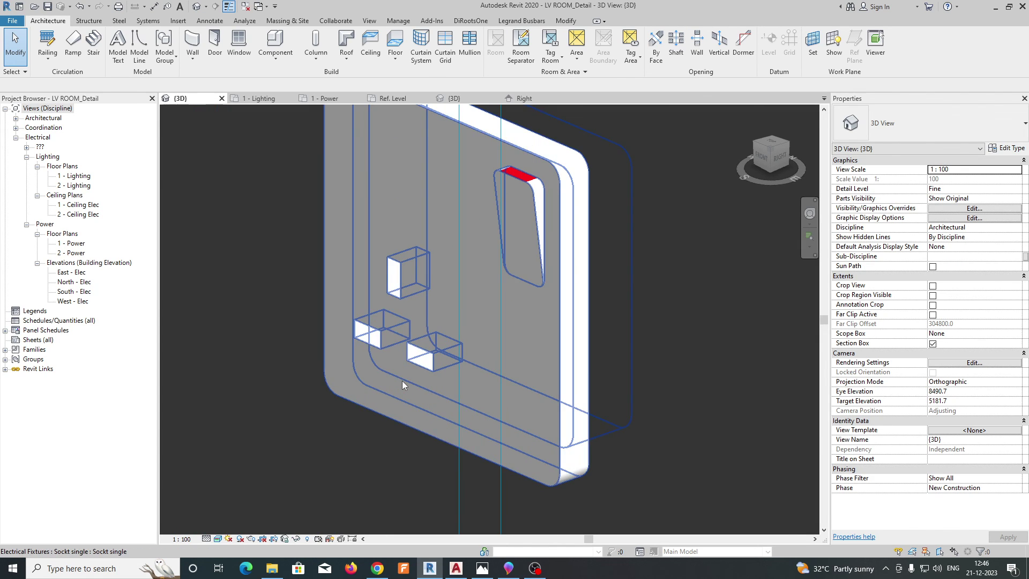
scroll(645, 446, "down", 1)
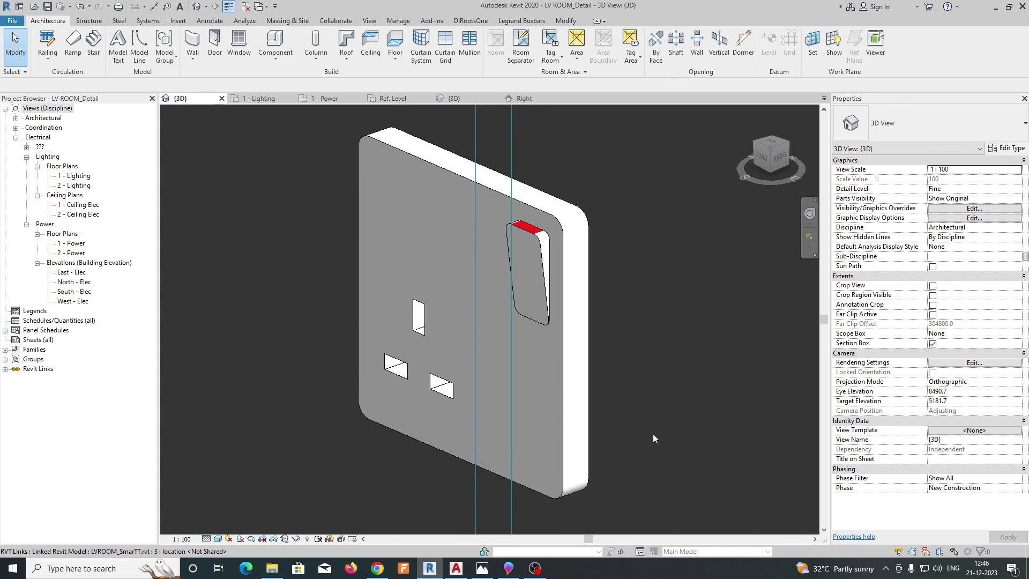